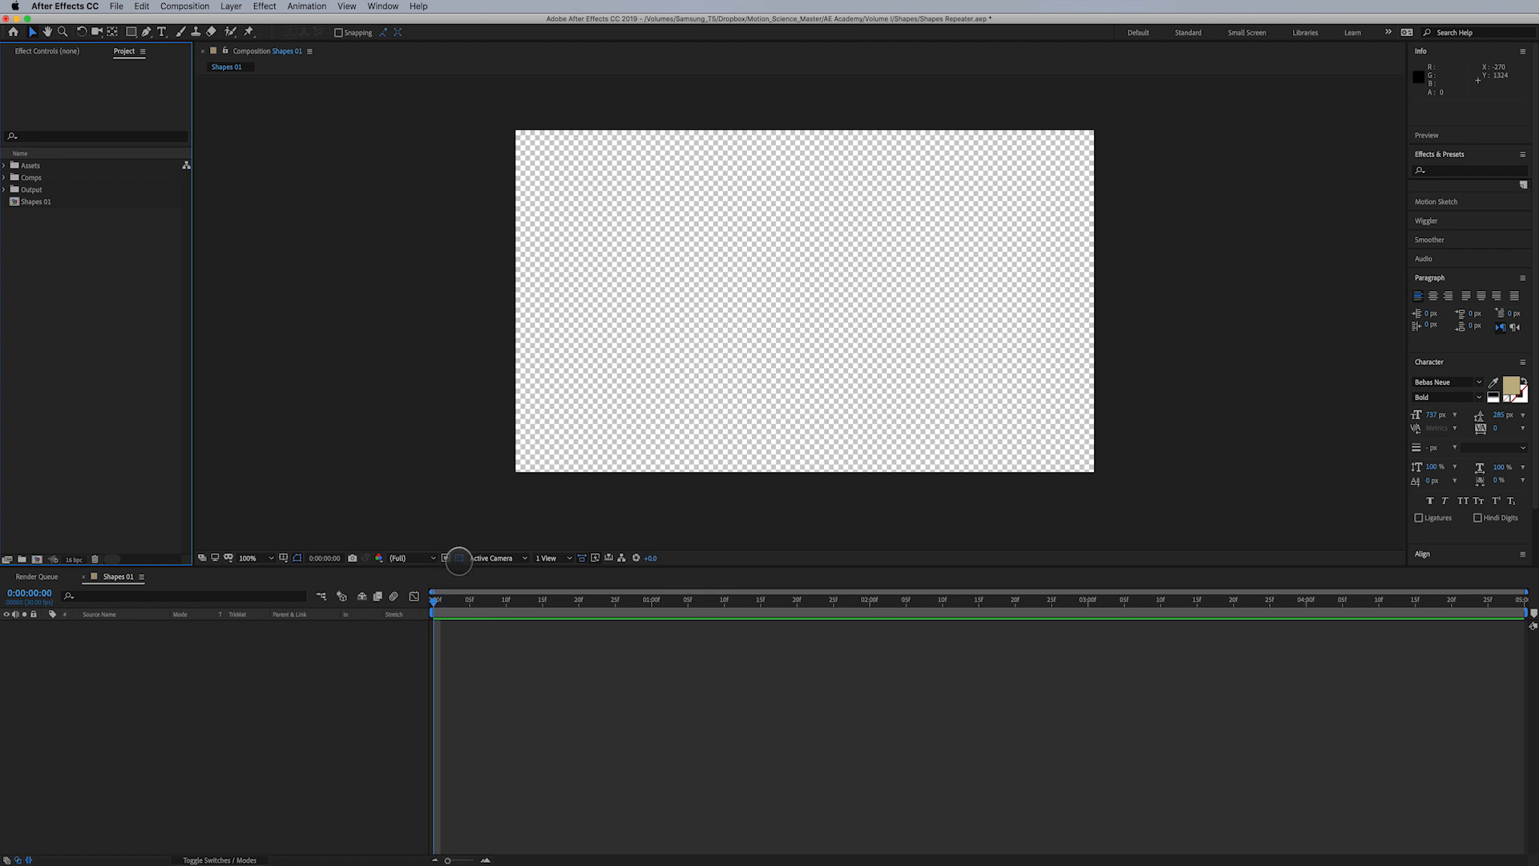
Turn off the transparency grid, add an empty shape layer to the Shapes 01 composition, and reveal its Contents group
click(460, 558)
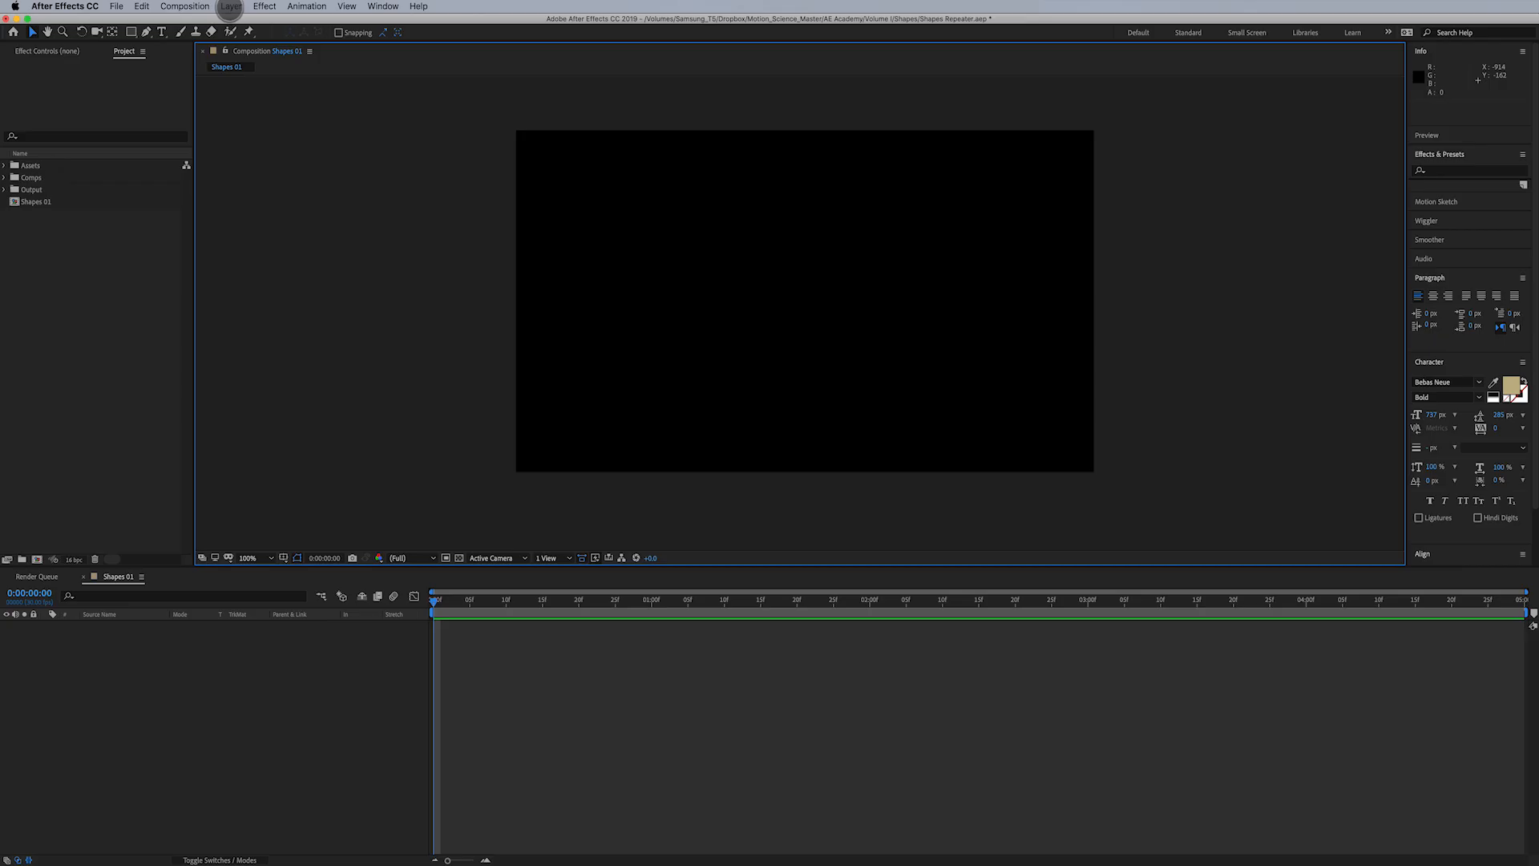
click(231, 6)
mouse_move(234, 22)
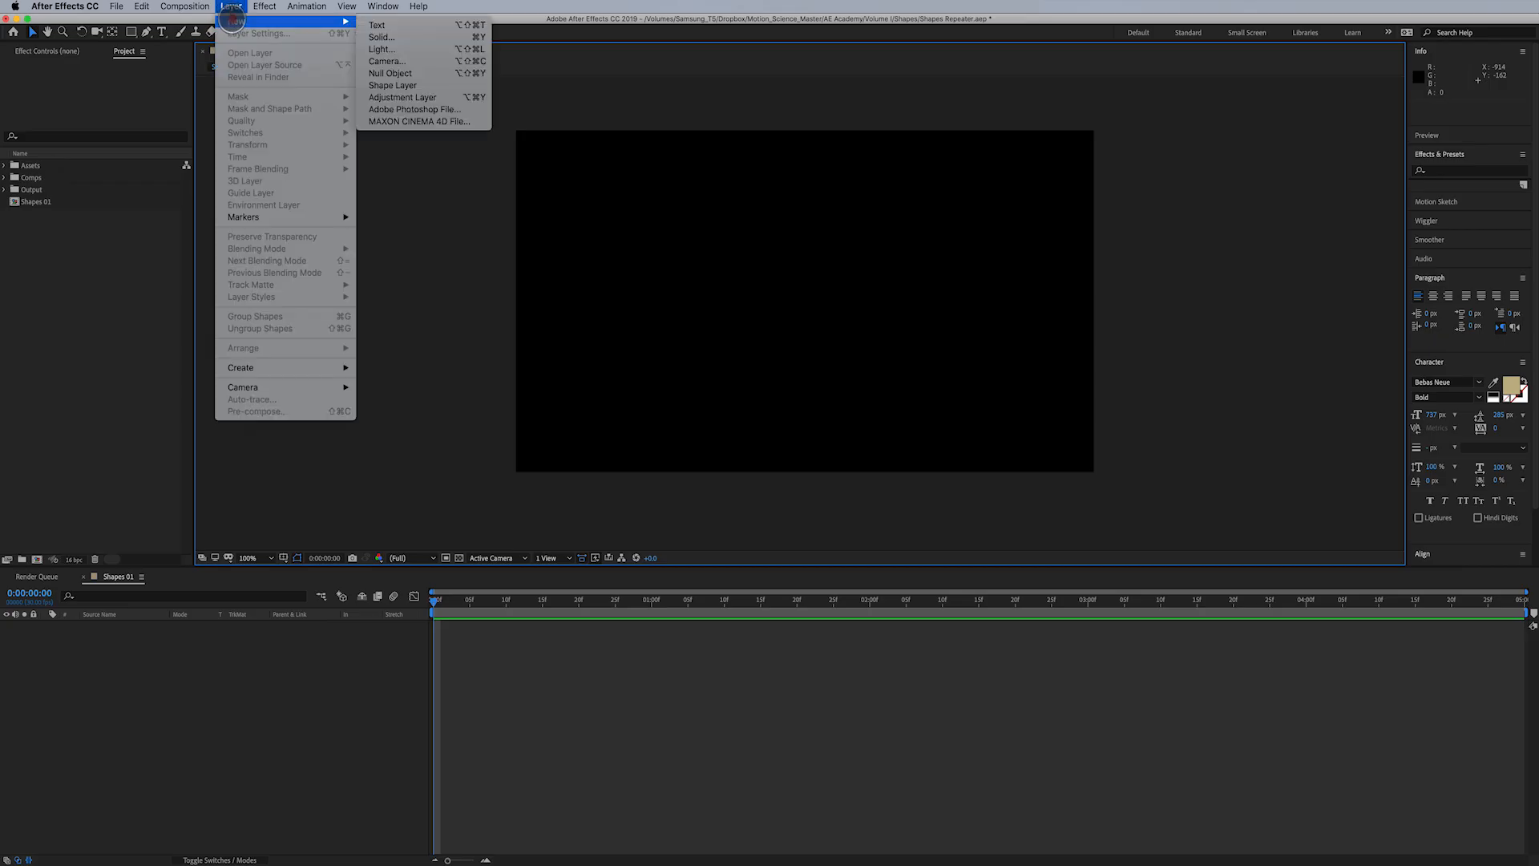
click(423, 85)
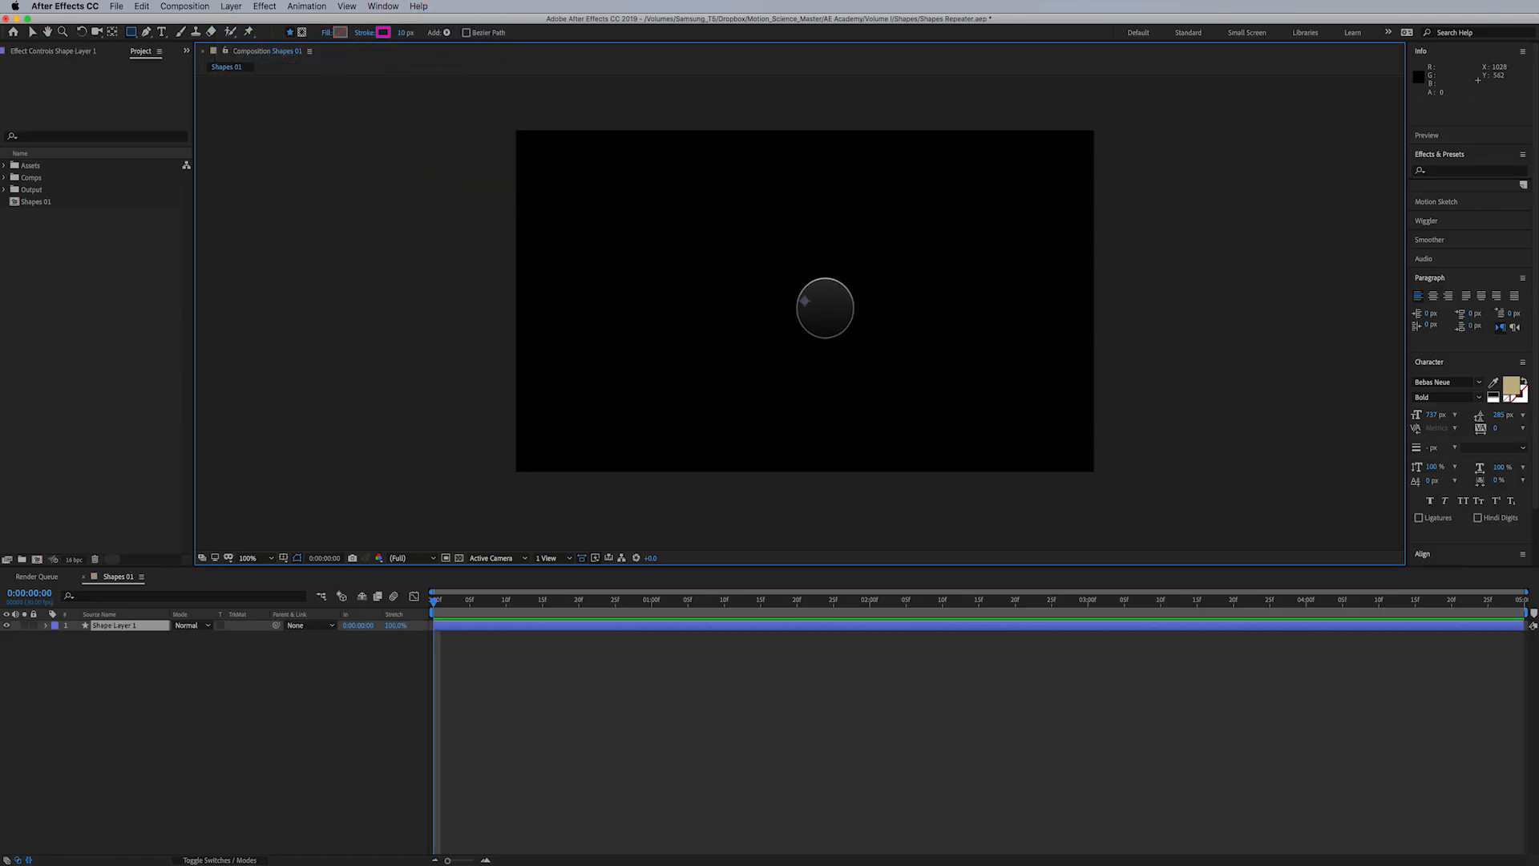
click(46, 625)
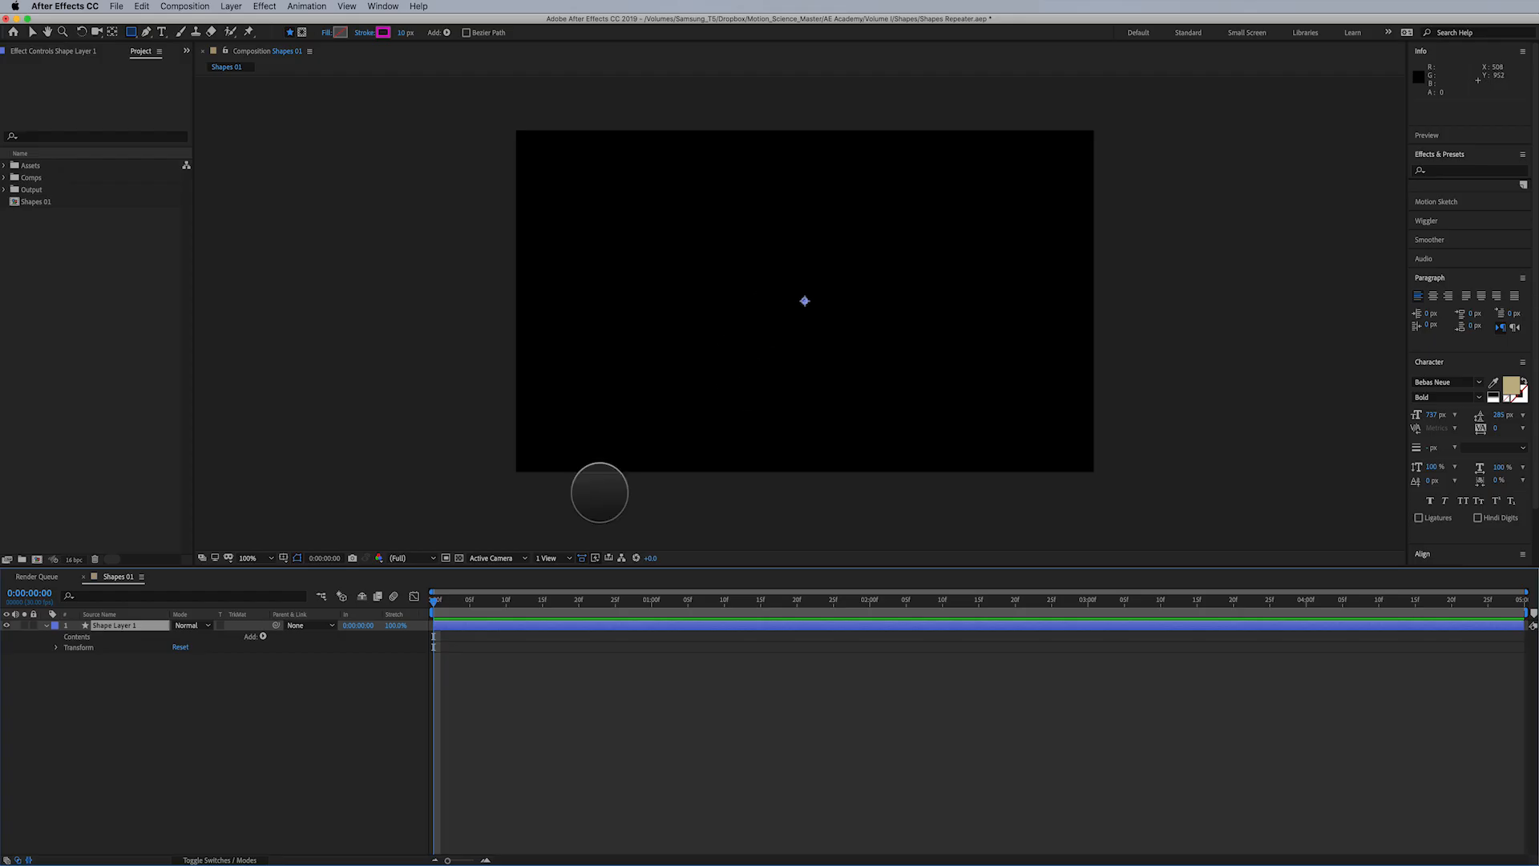
click(77, 637)
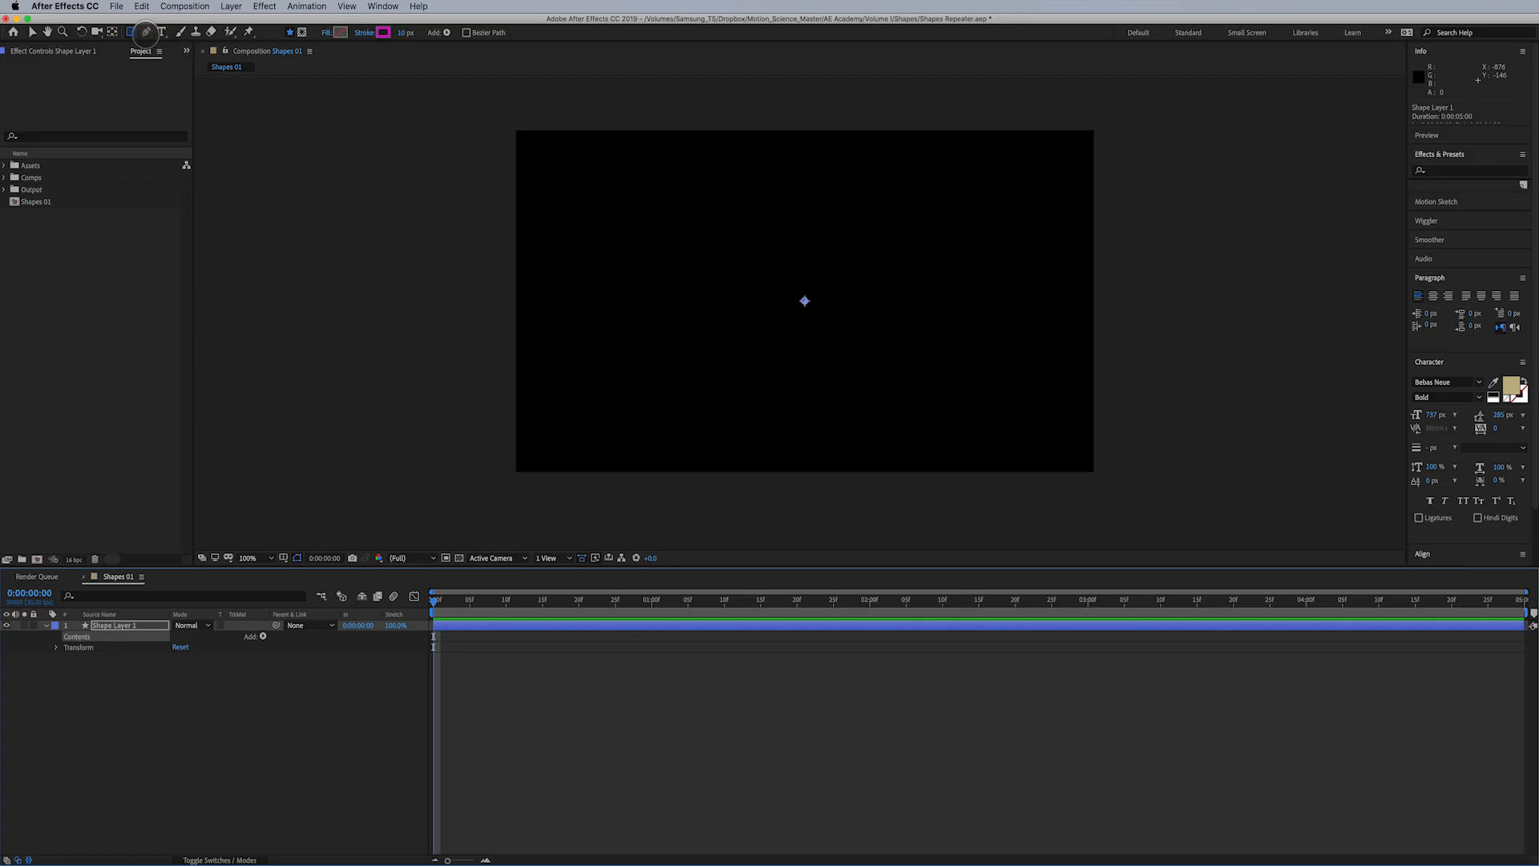
Draw a straight horizontal line across the middle of the composition in the shape layer with the Pen tool
click(146, 33)
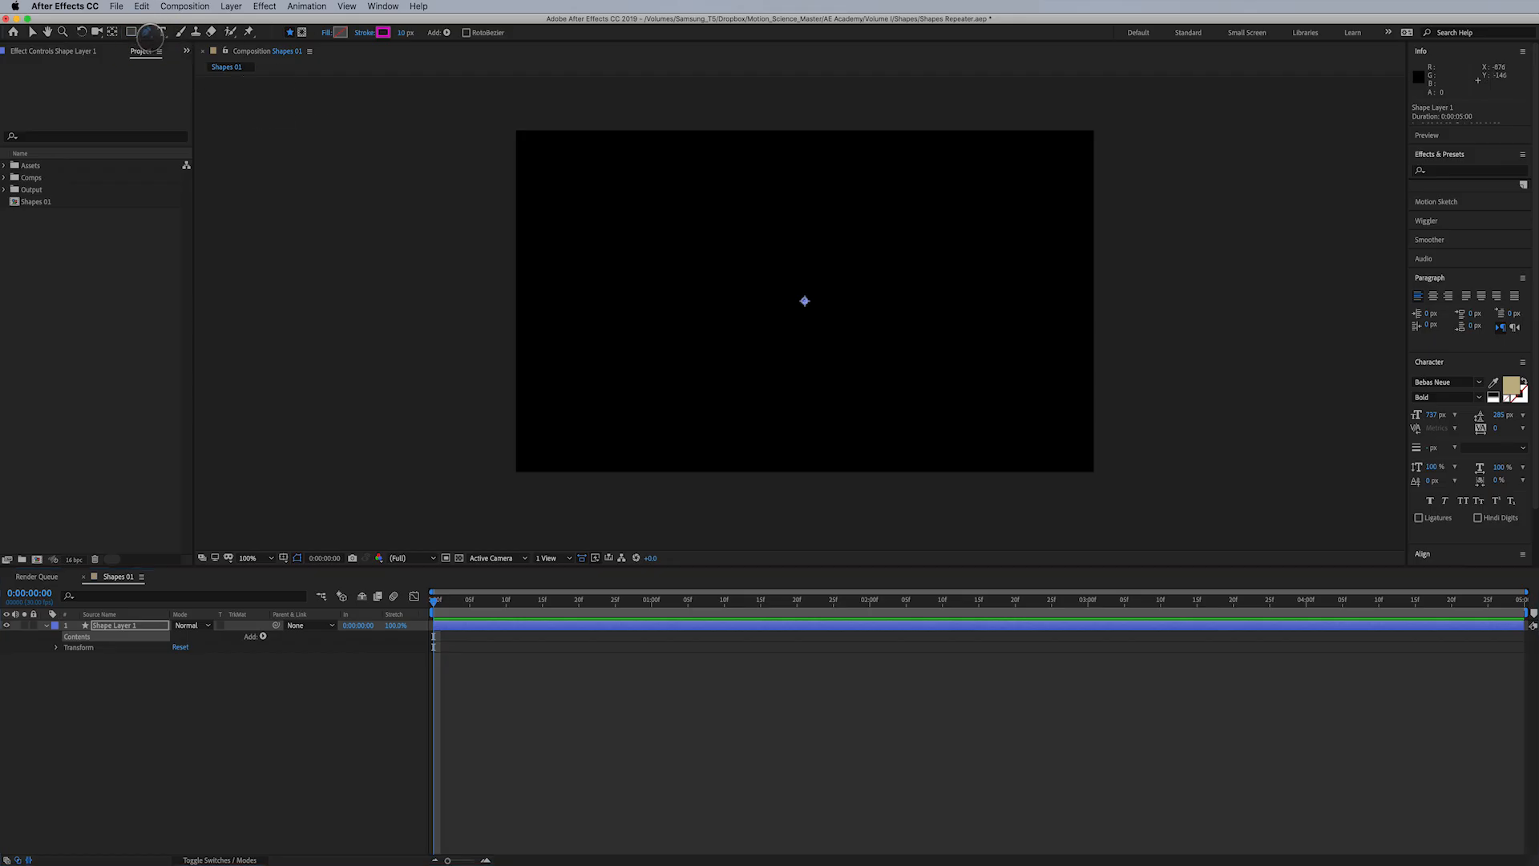
click(649, 299)
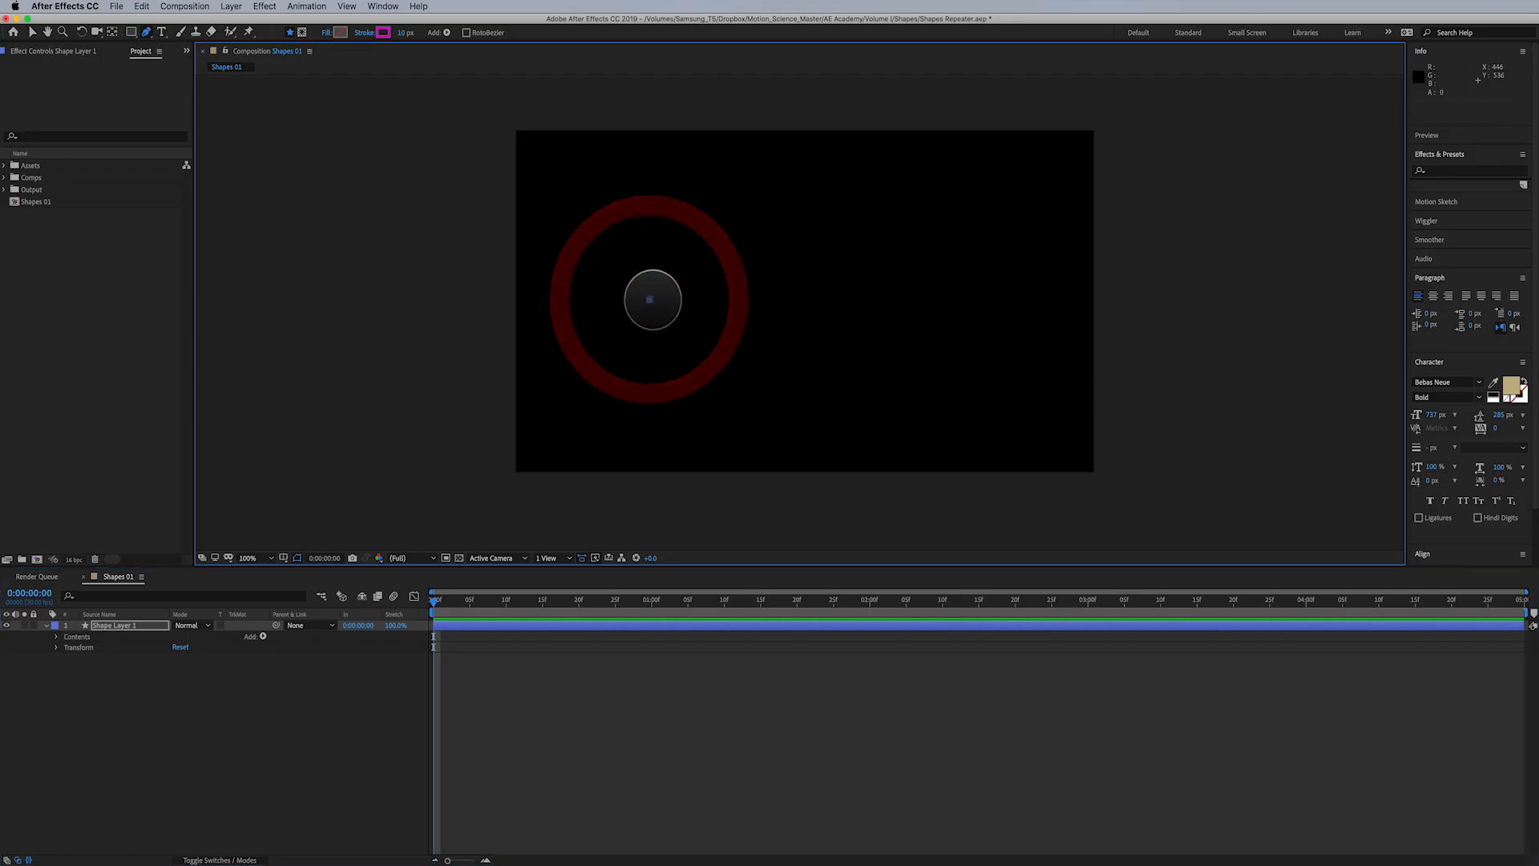
click(928, 299)
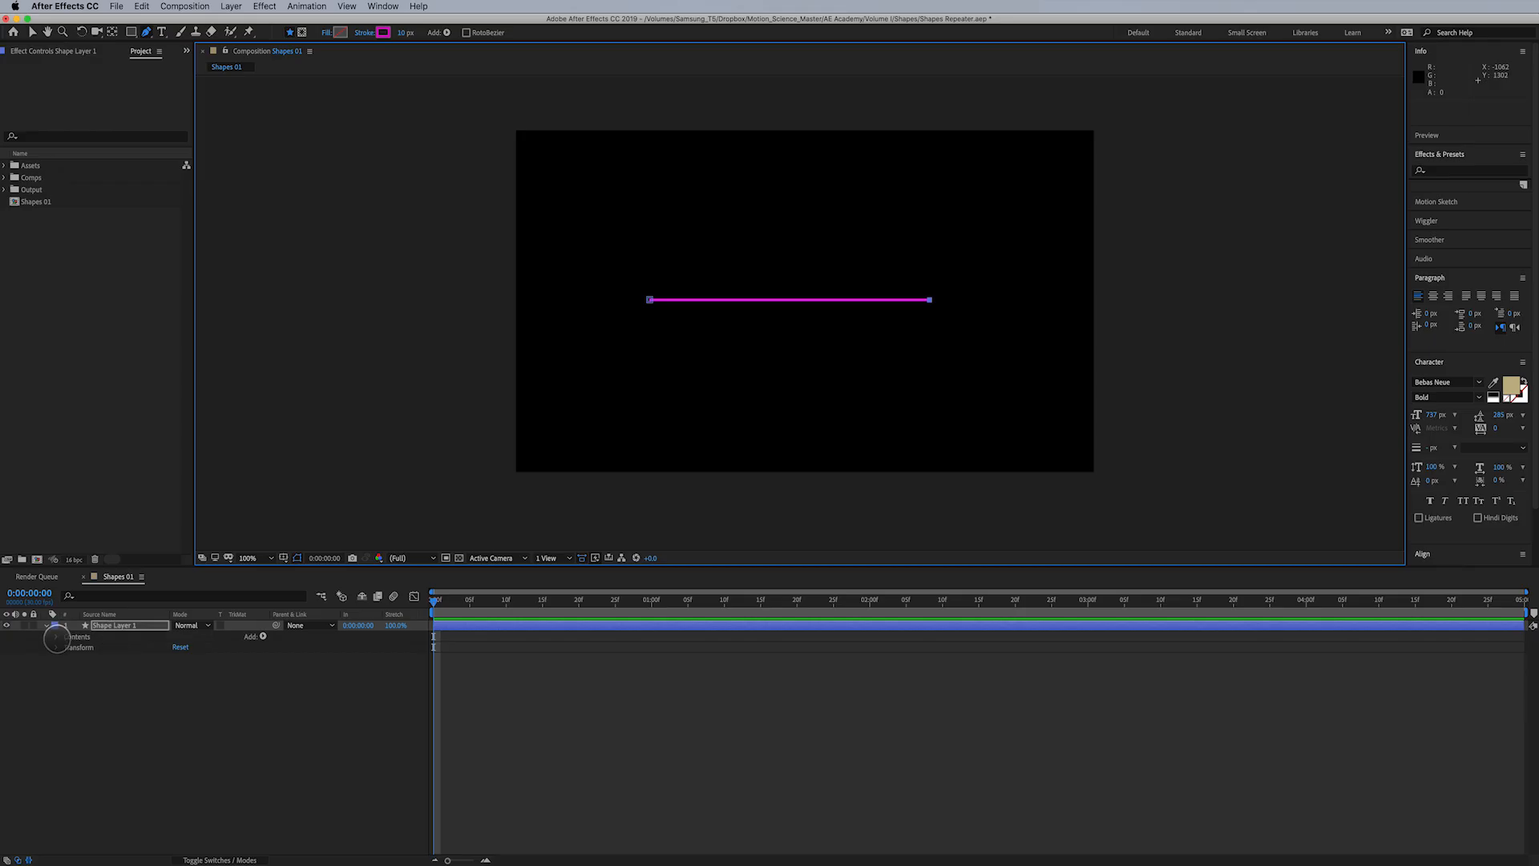
Expand Shape 1 in the shape layer's contents and examine its Path, Stroke and Fill properties
click(62, 637)
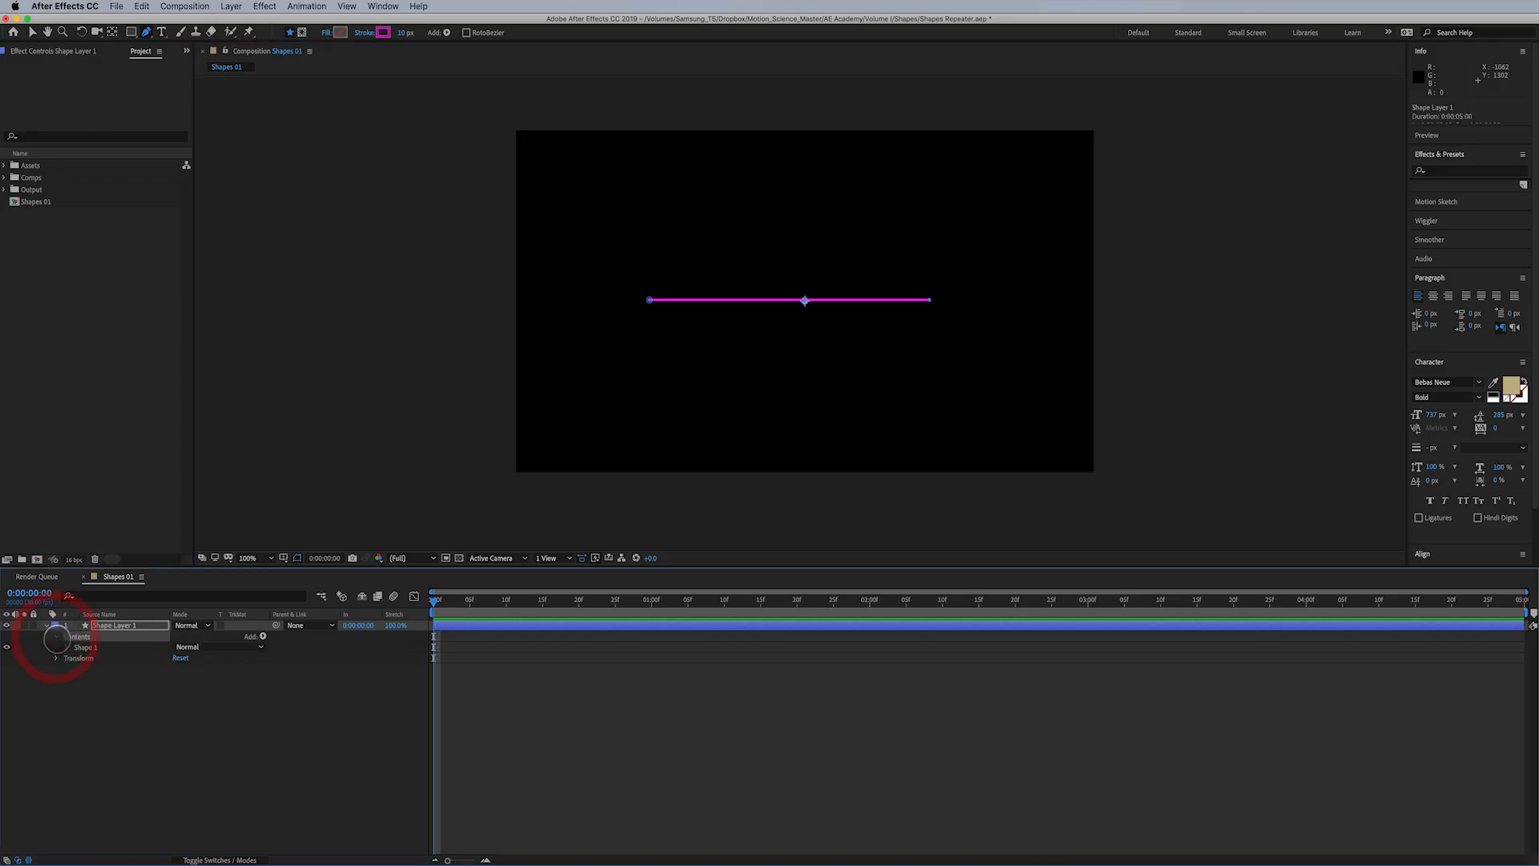
click(81, 647)
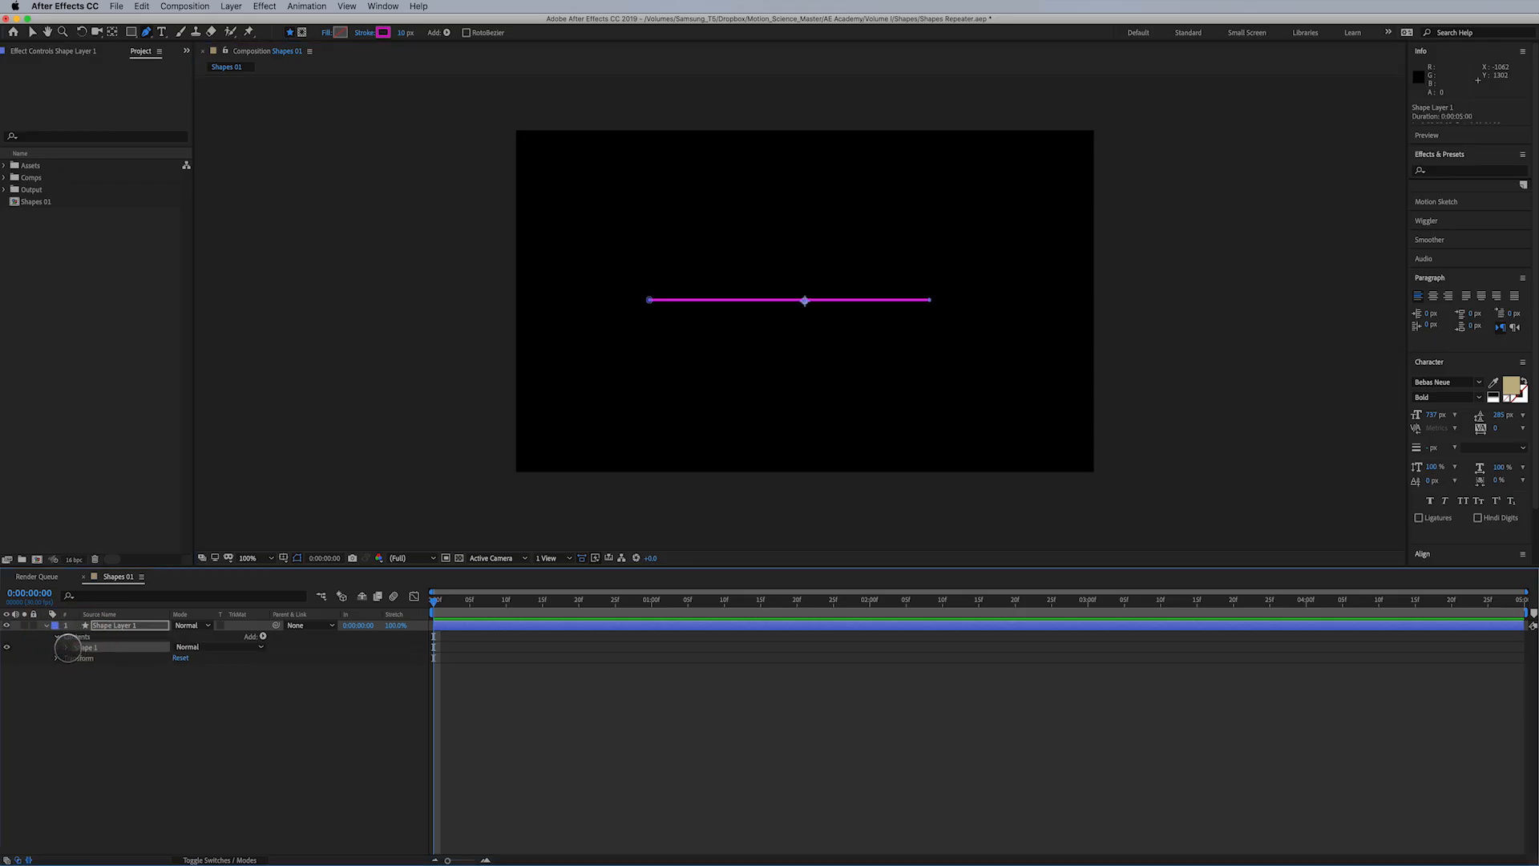
click(66, 647)
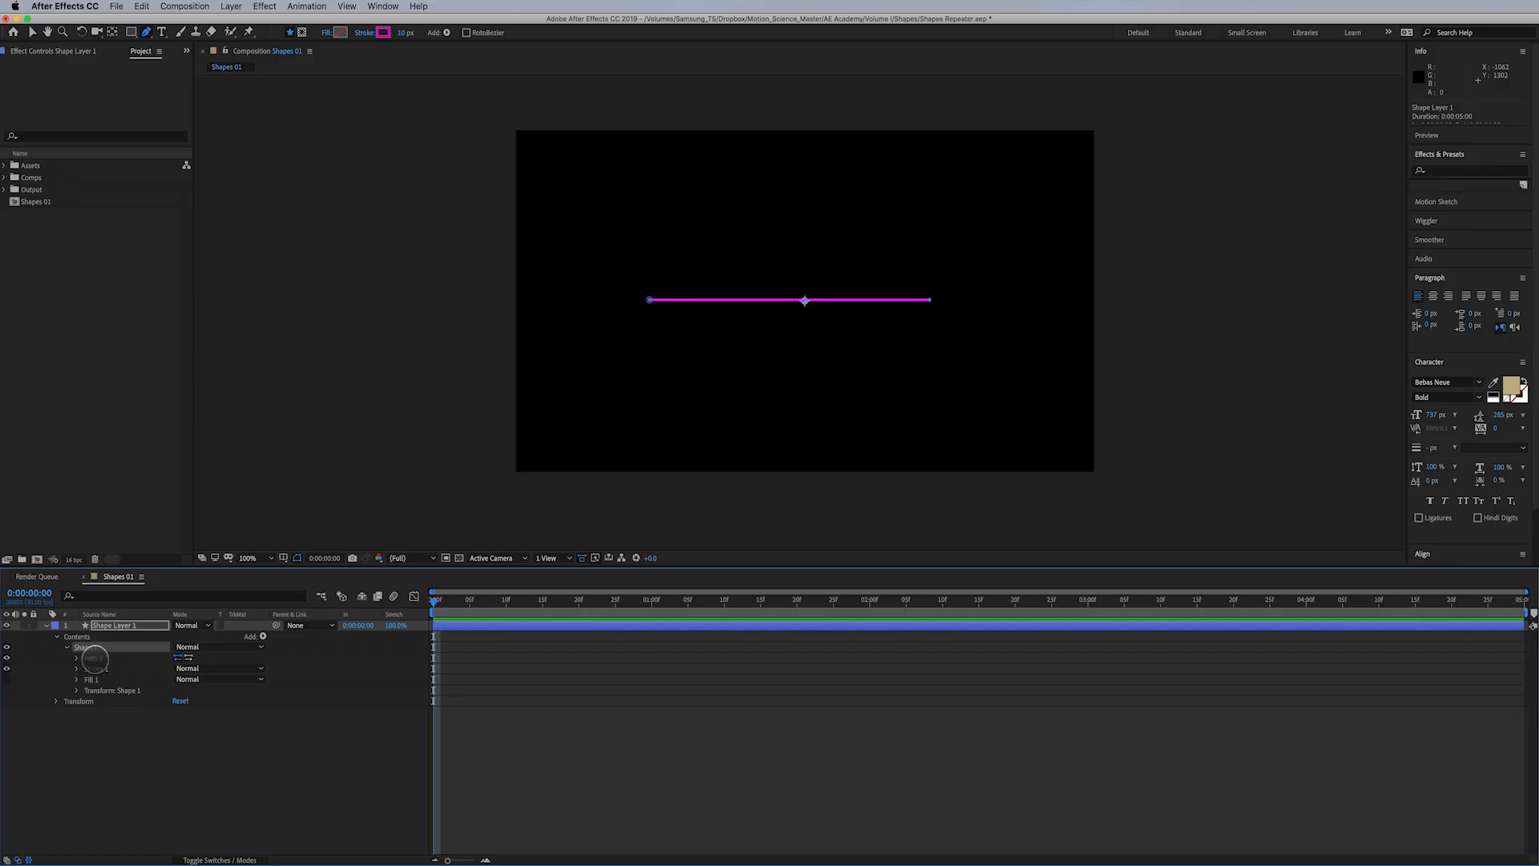
click(93, 658)
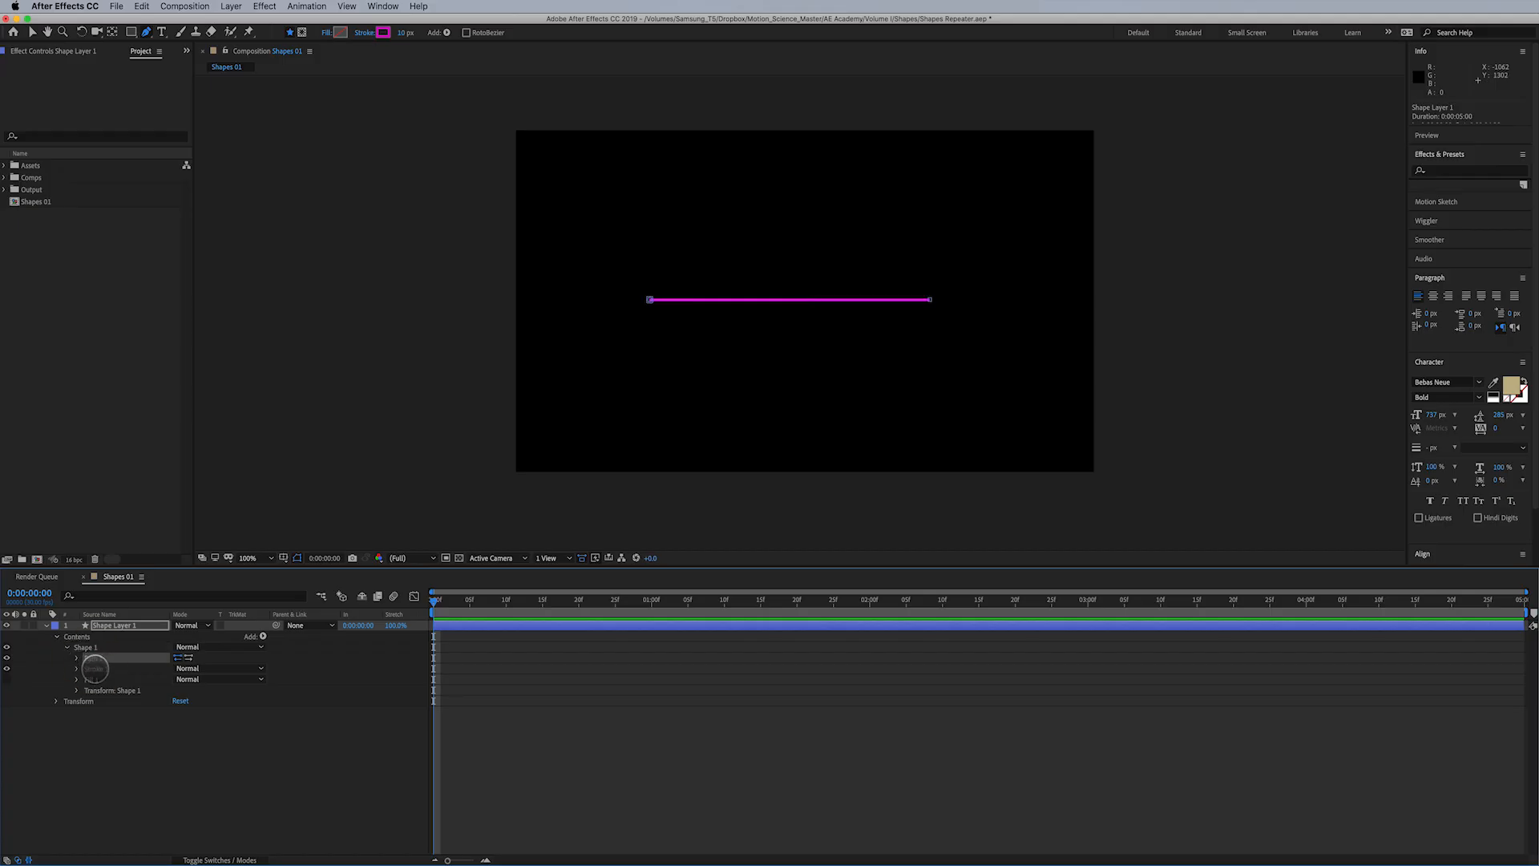
click(77, 658)
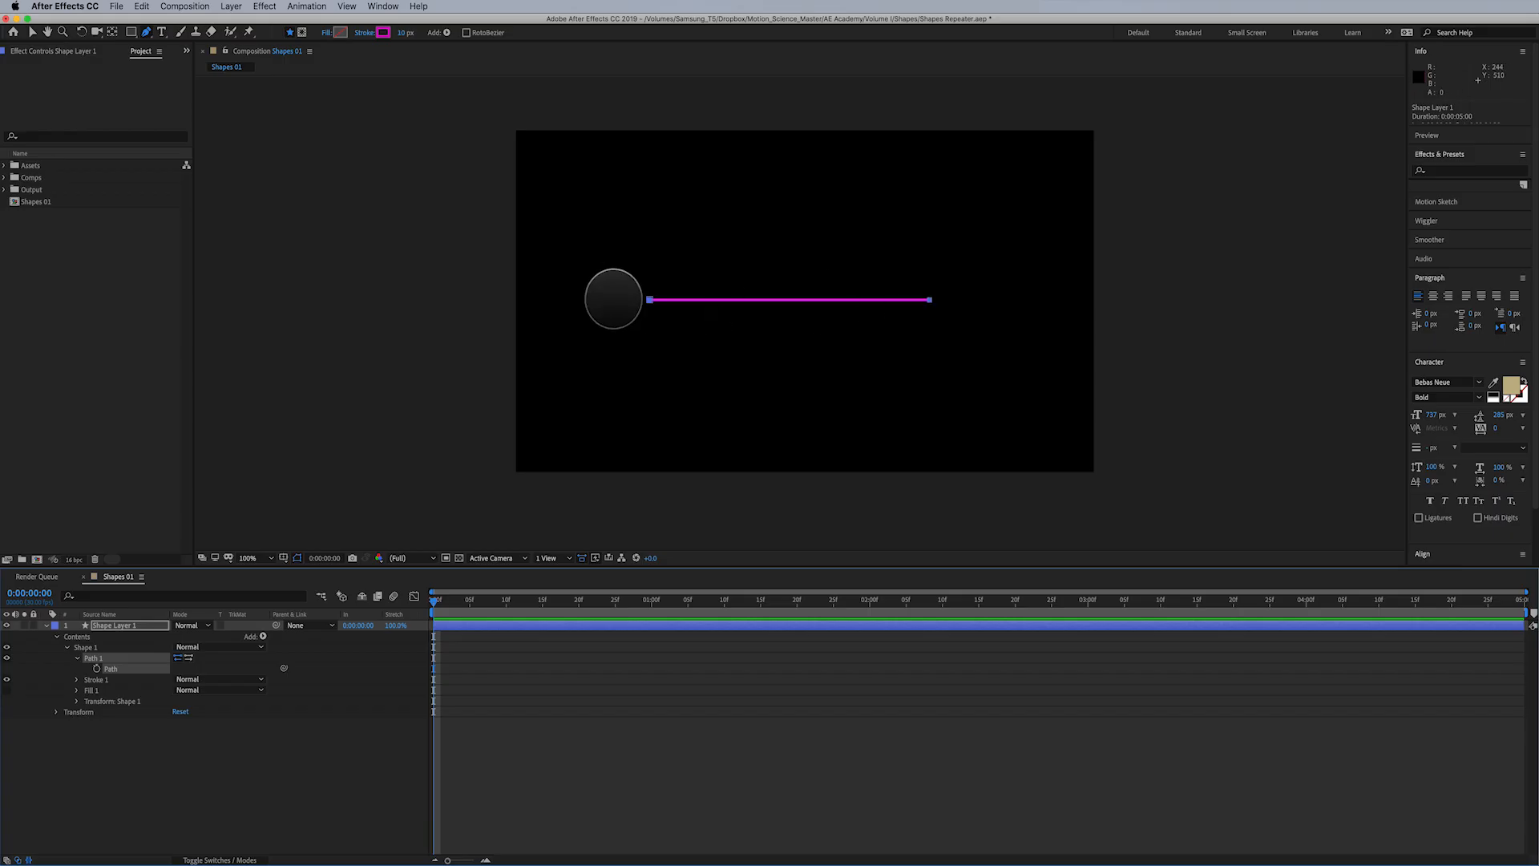
click(94, 679)
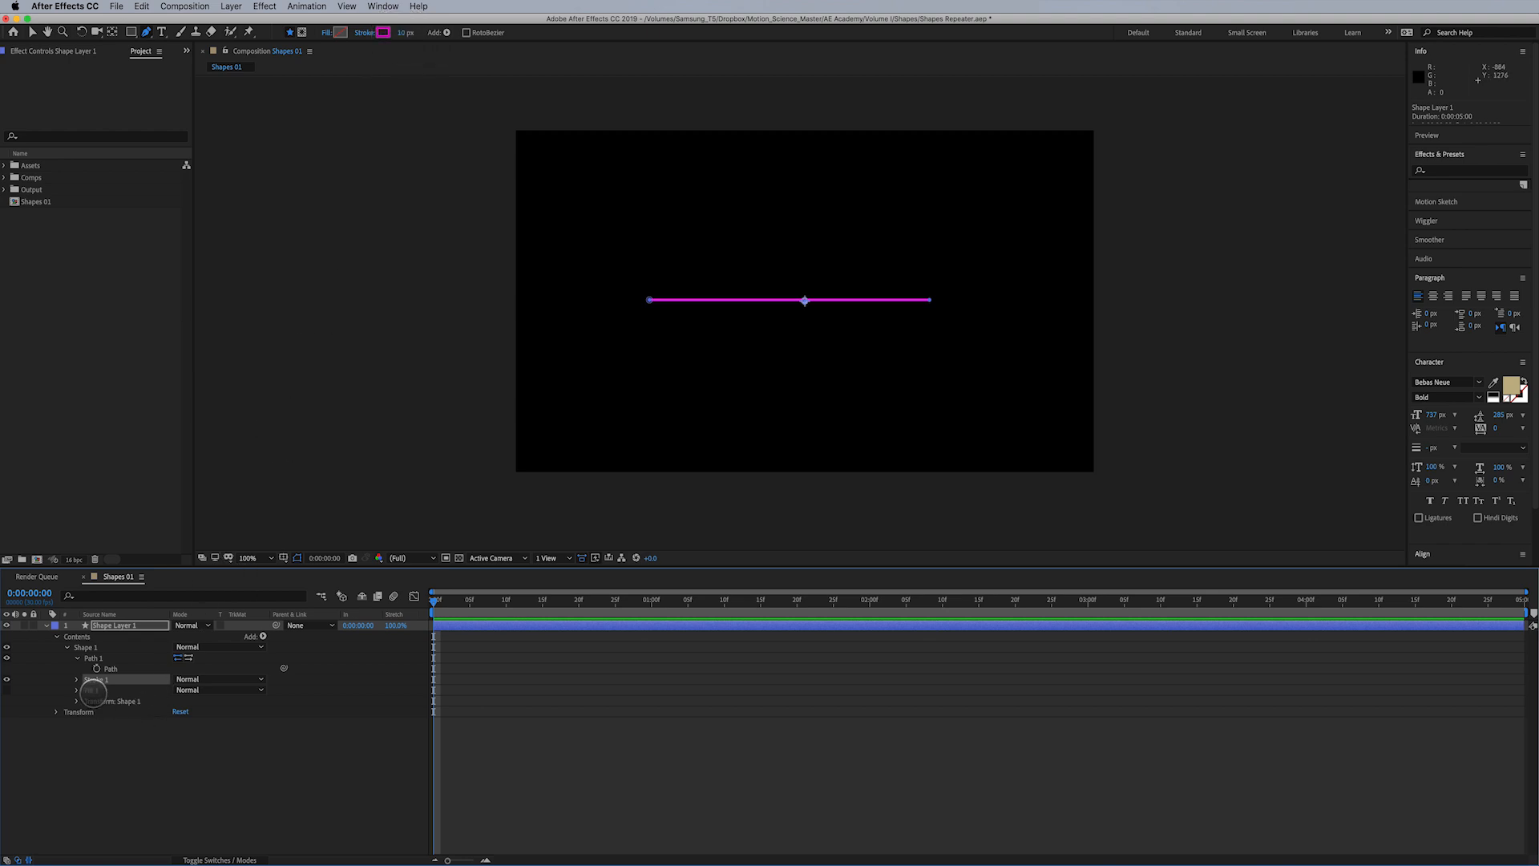
click(91, 690)
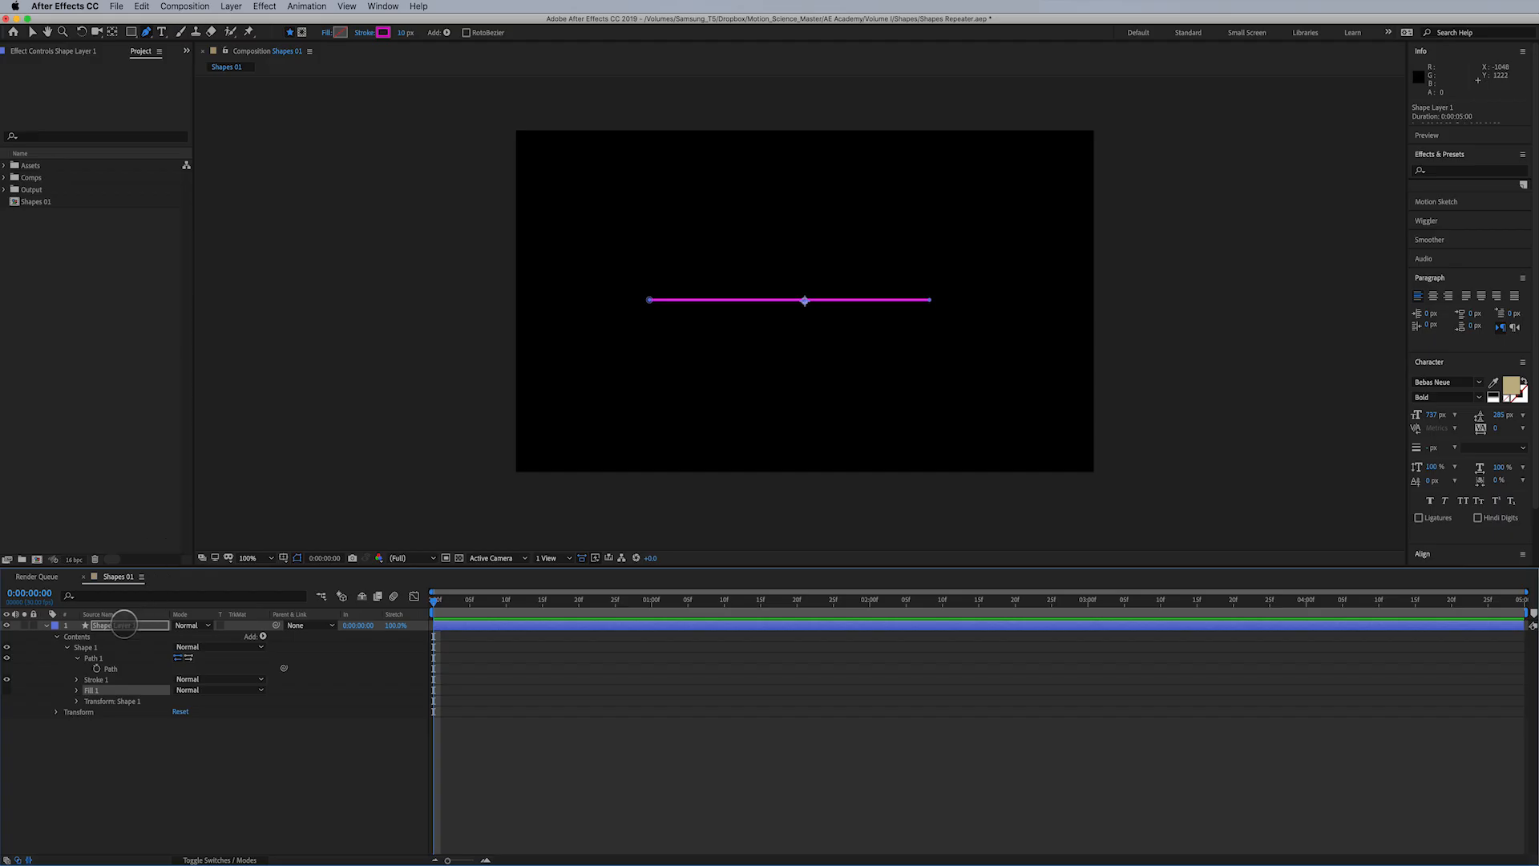
Draw a closed four-point rectangle above the line with the Pen tool, inside the same shape layer
click(123, 624)
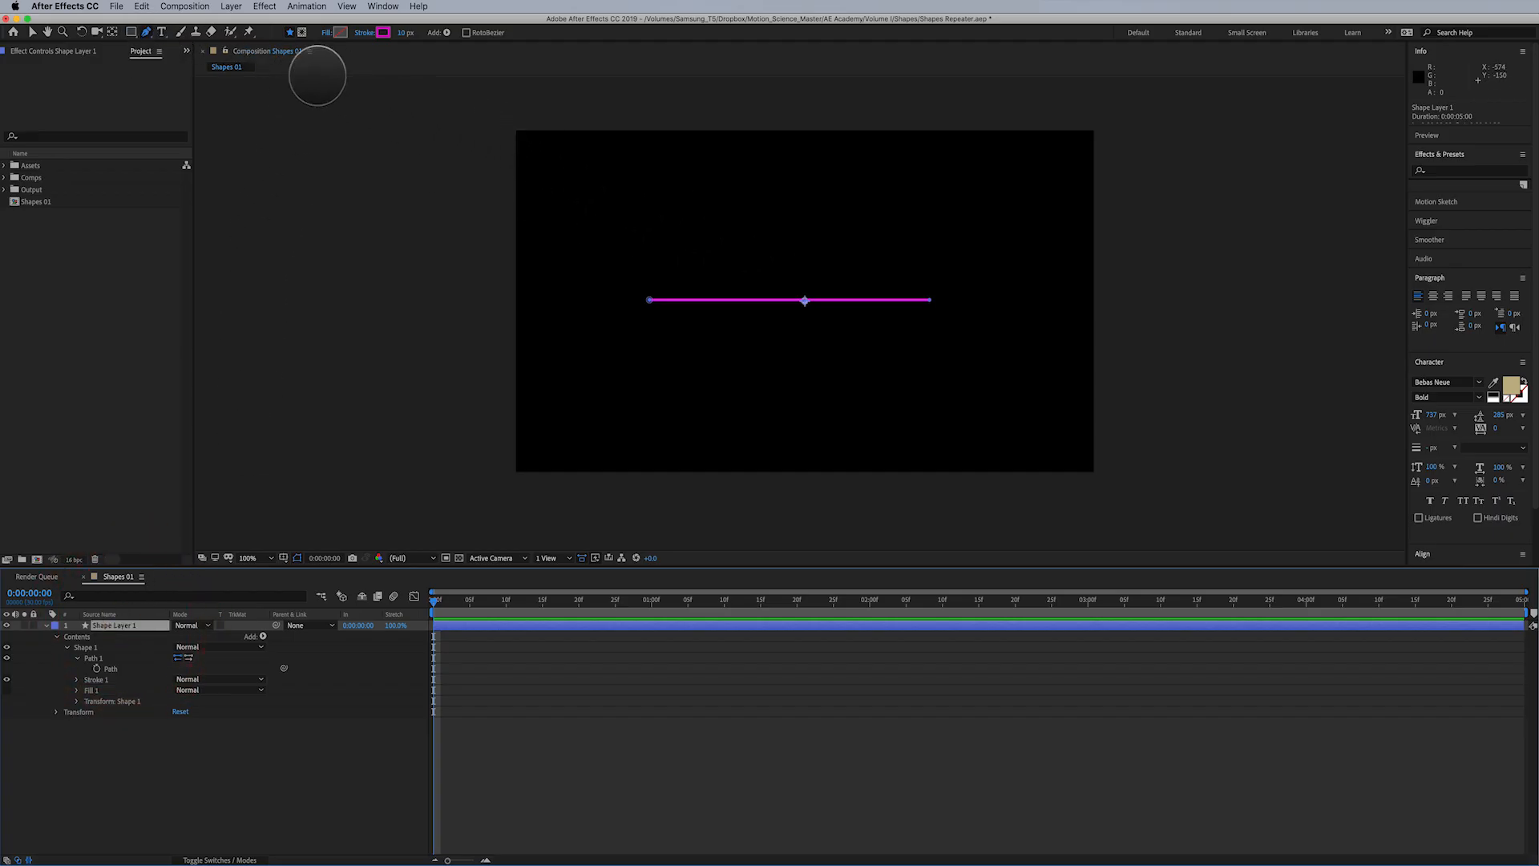
click(672, 167)
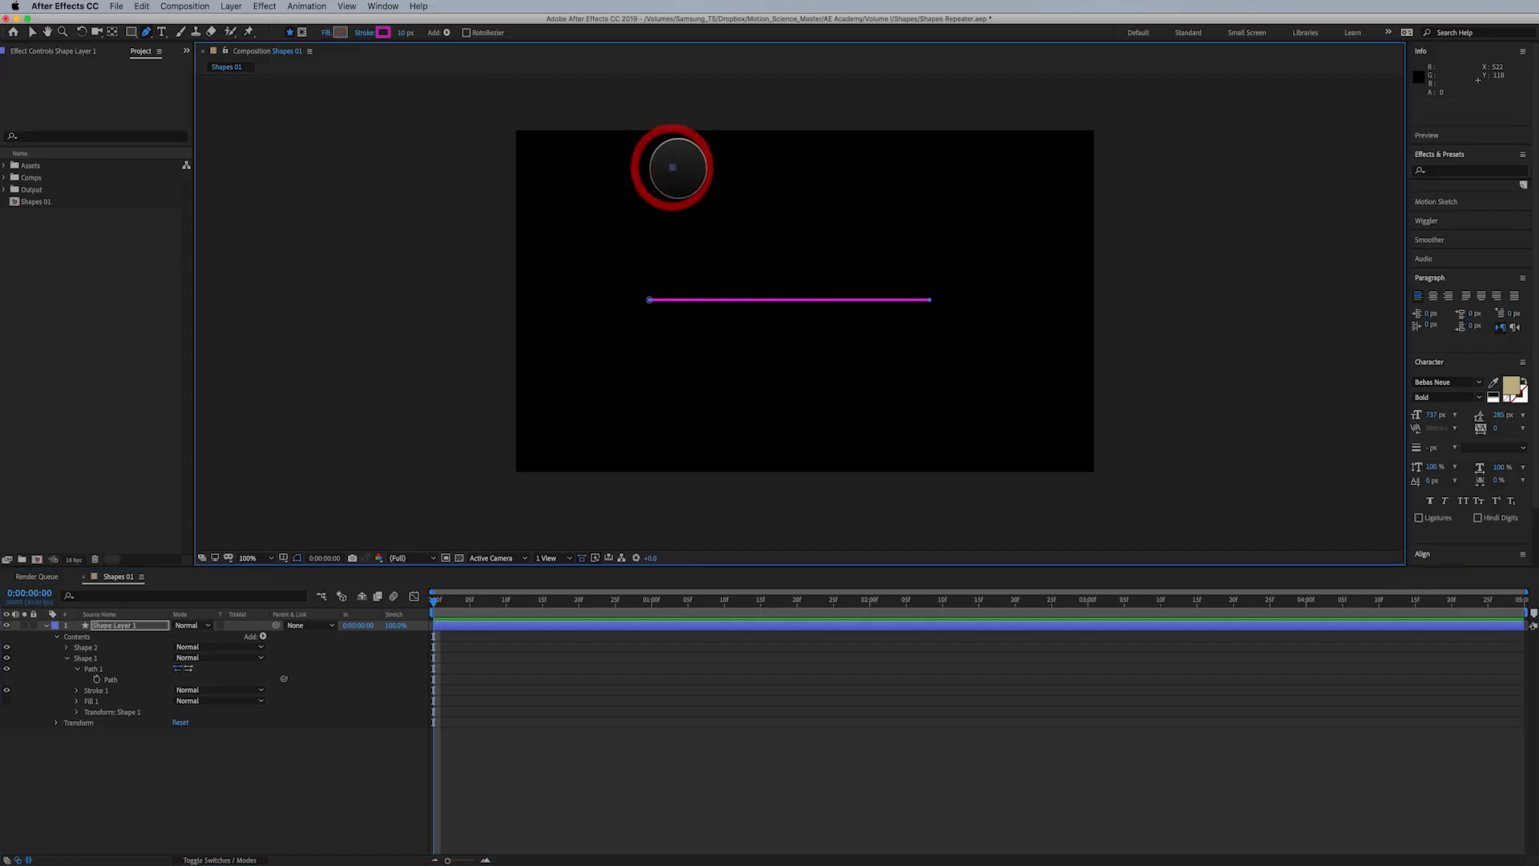
click(821, 167)
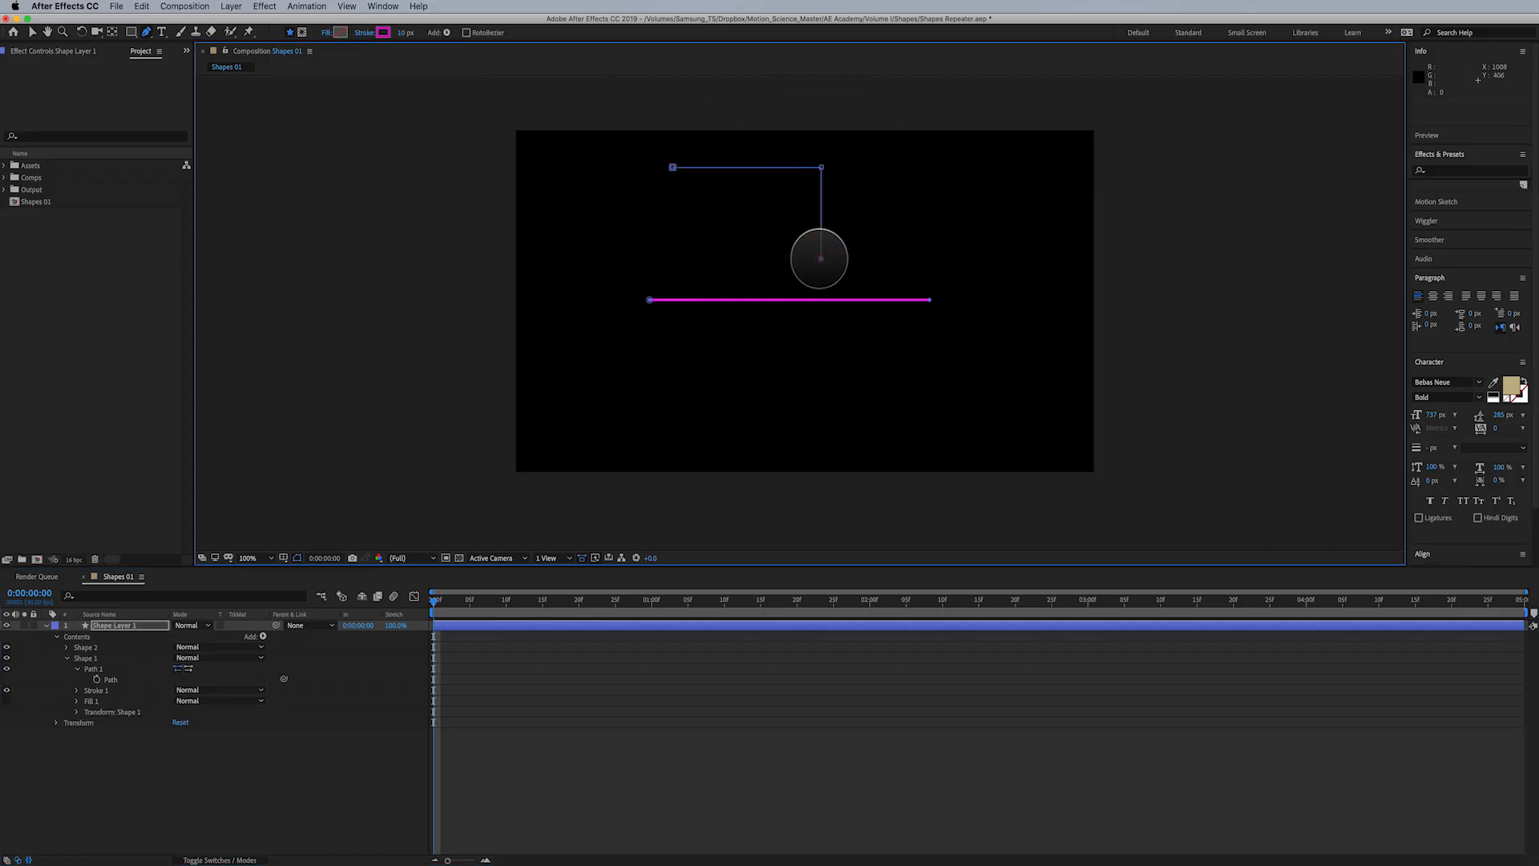
click(675, 258)
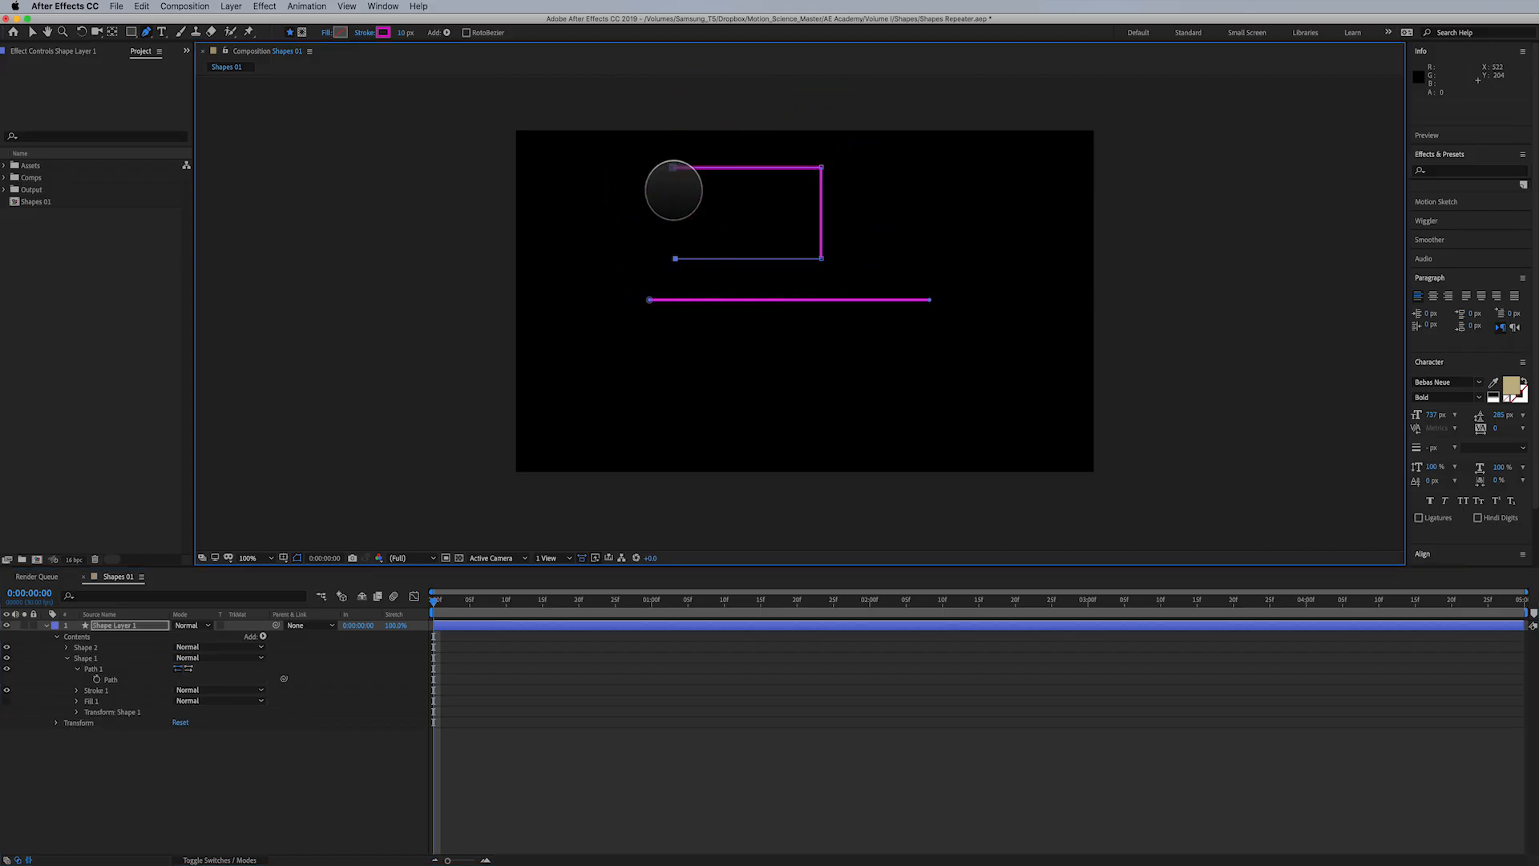
click(672, 168)
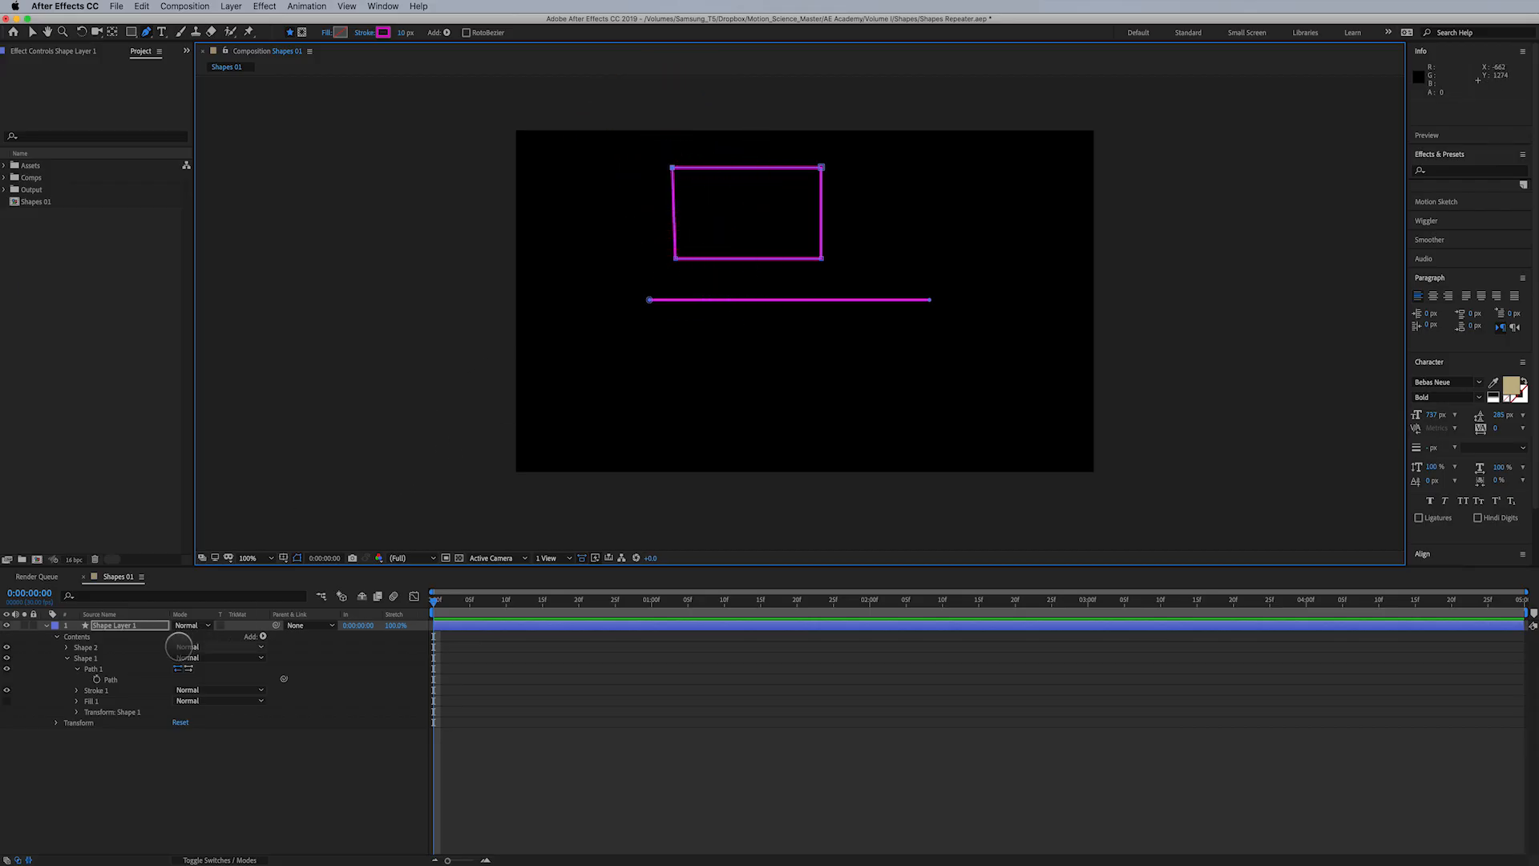
Set the stroke of the rectangle in Shape 2 to None
click(71, 647)
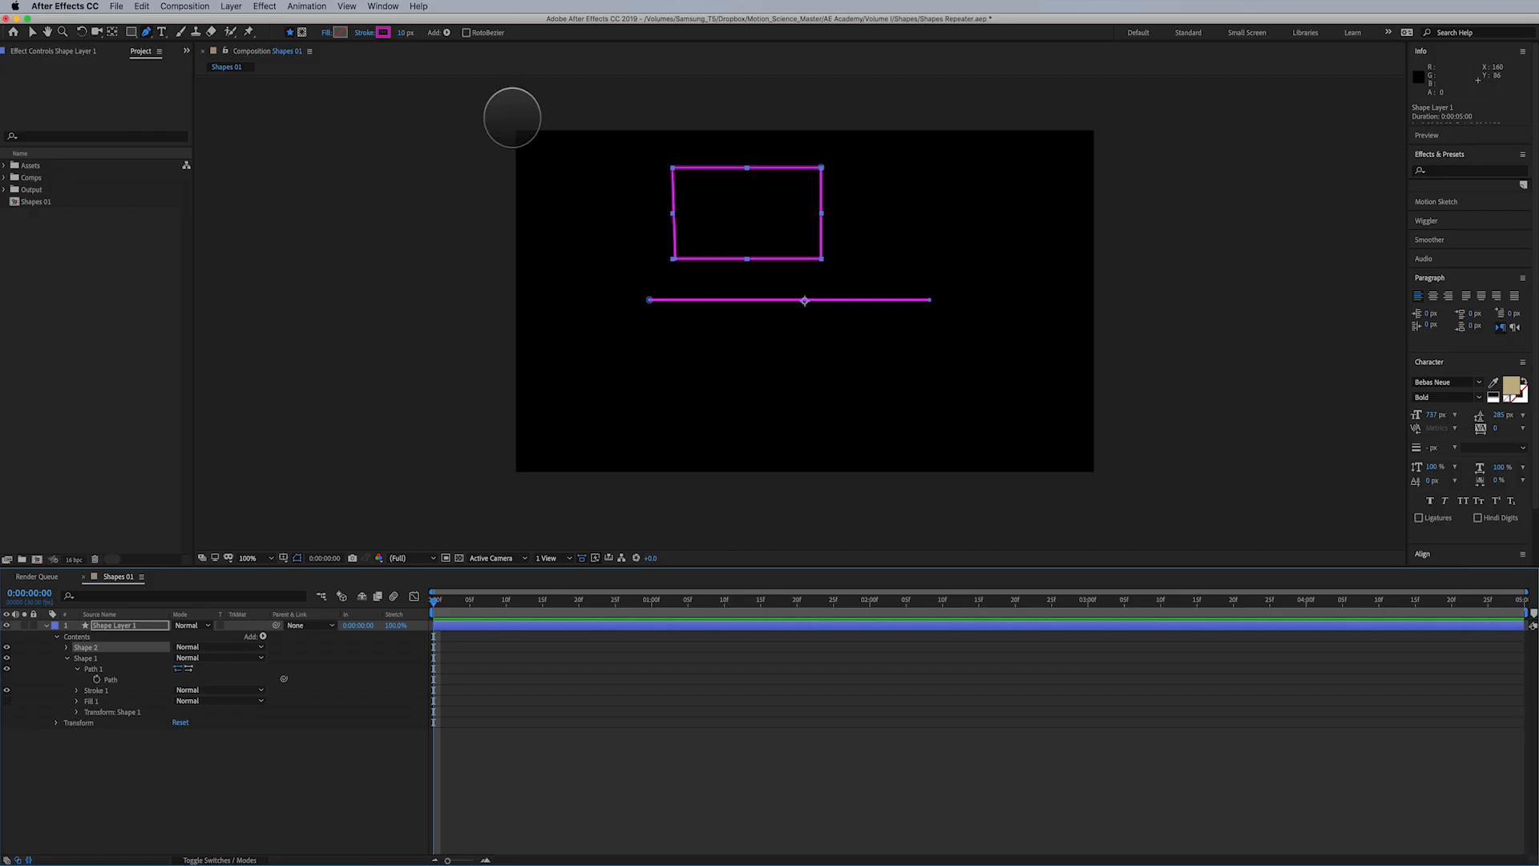
click(365, 32)
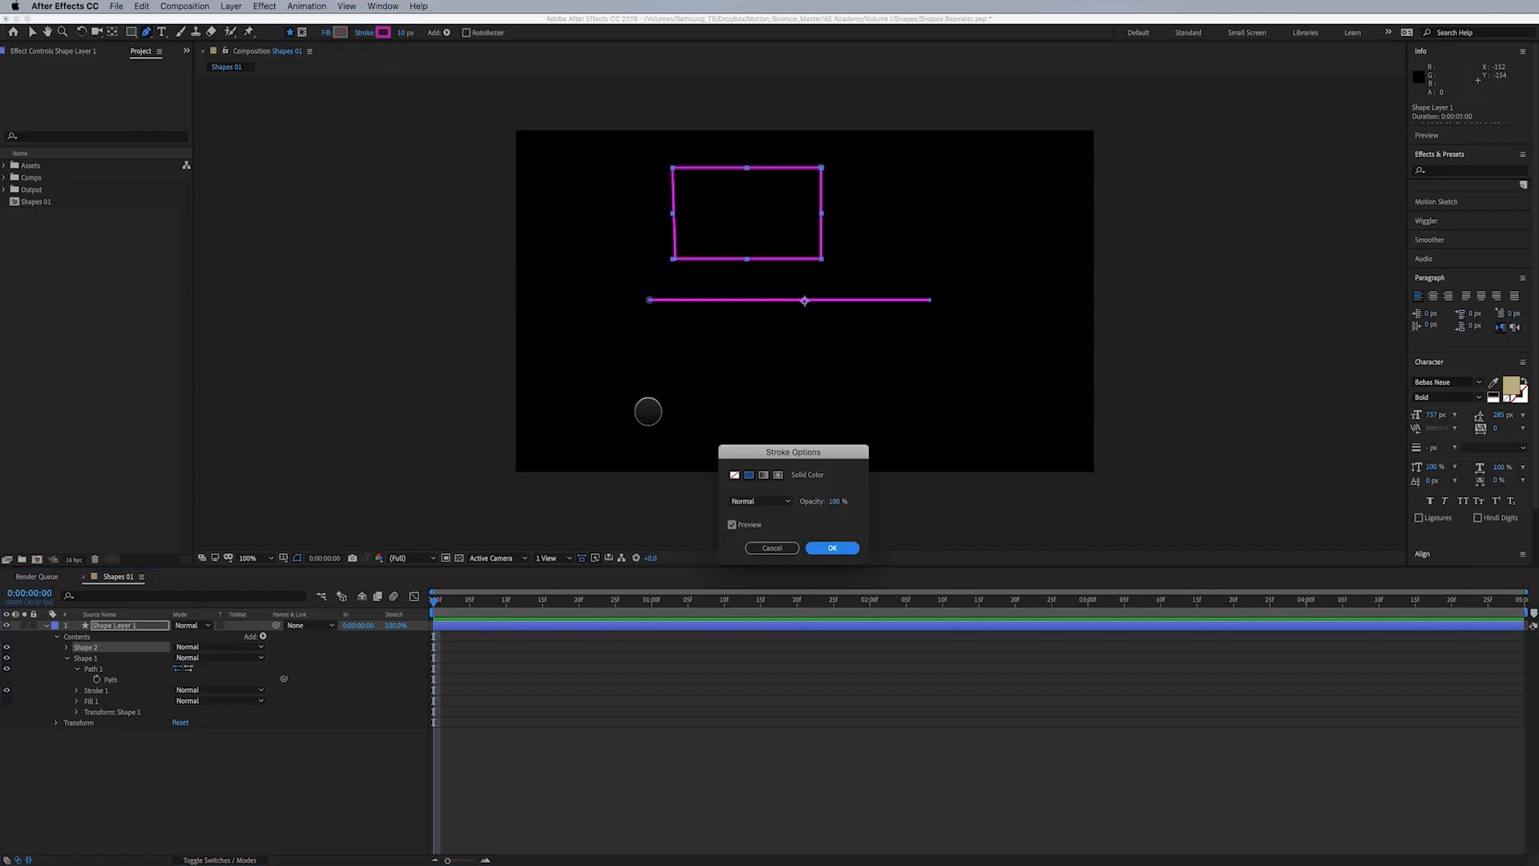
drag(771, 452, 433, 134)
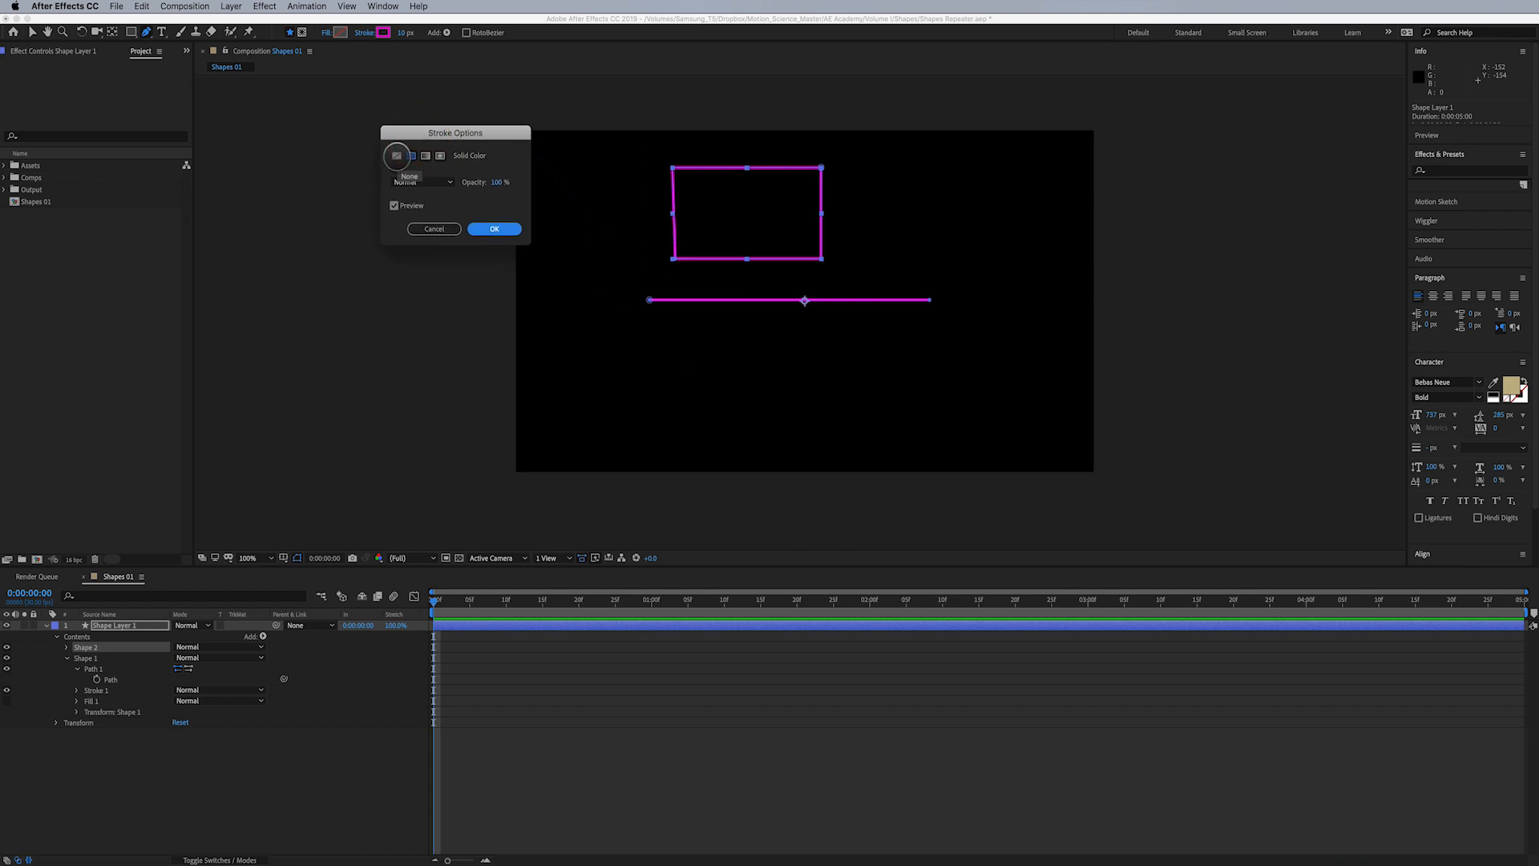
click(396, 155)
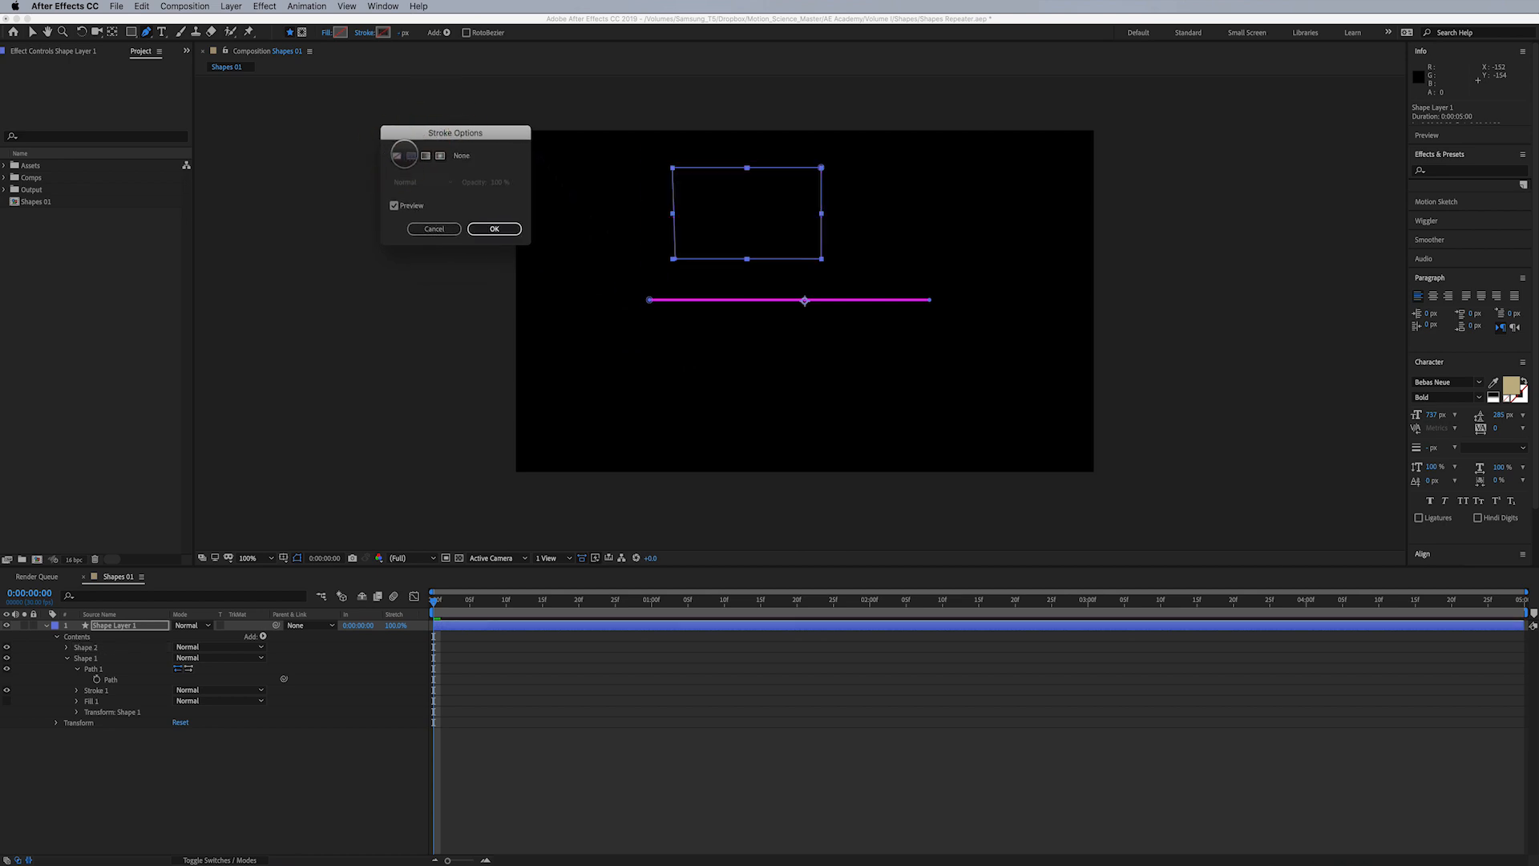
click(493, 228)
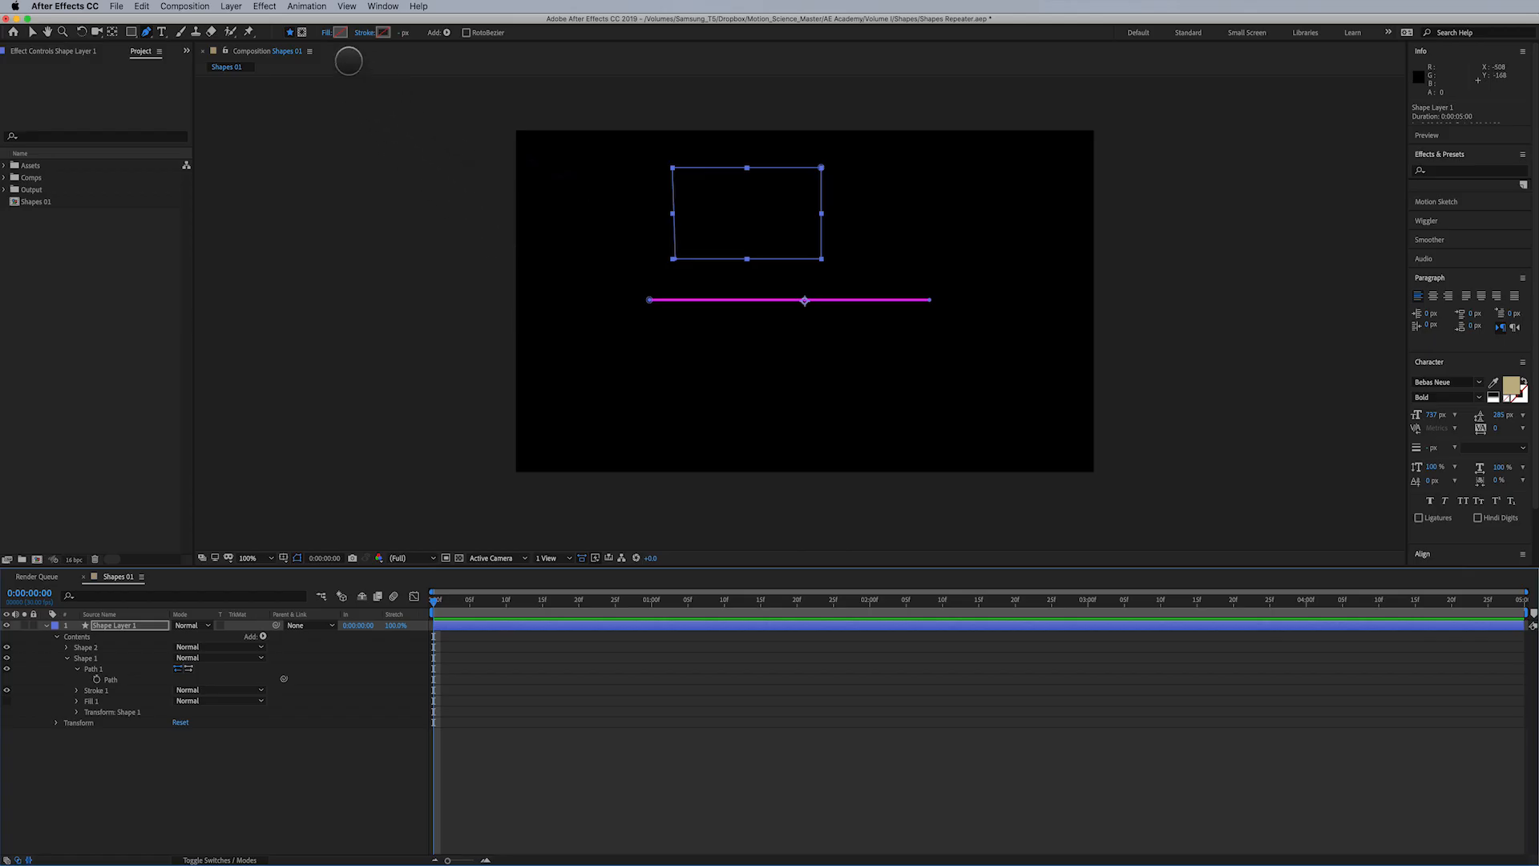
Give the rectangle a solid color fill and change the fill color to dark blue
click(328, 32)
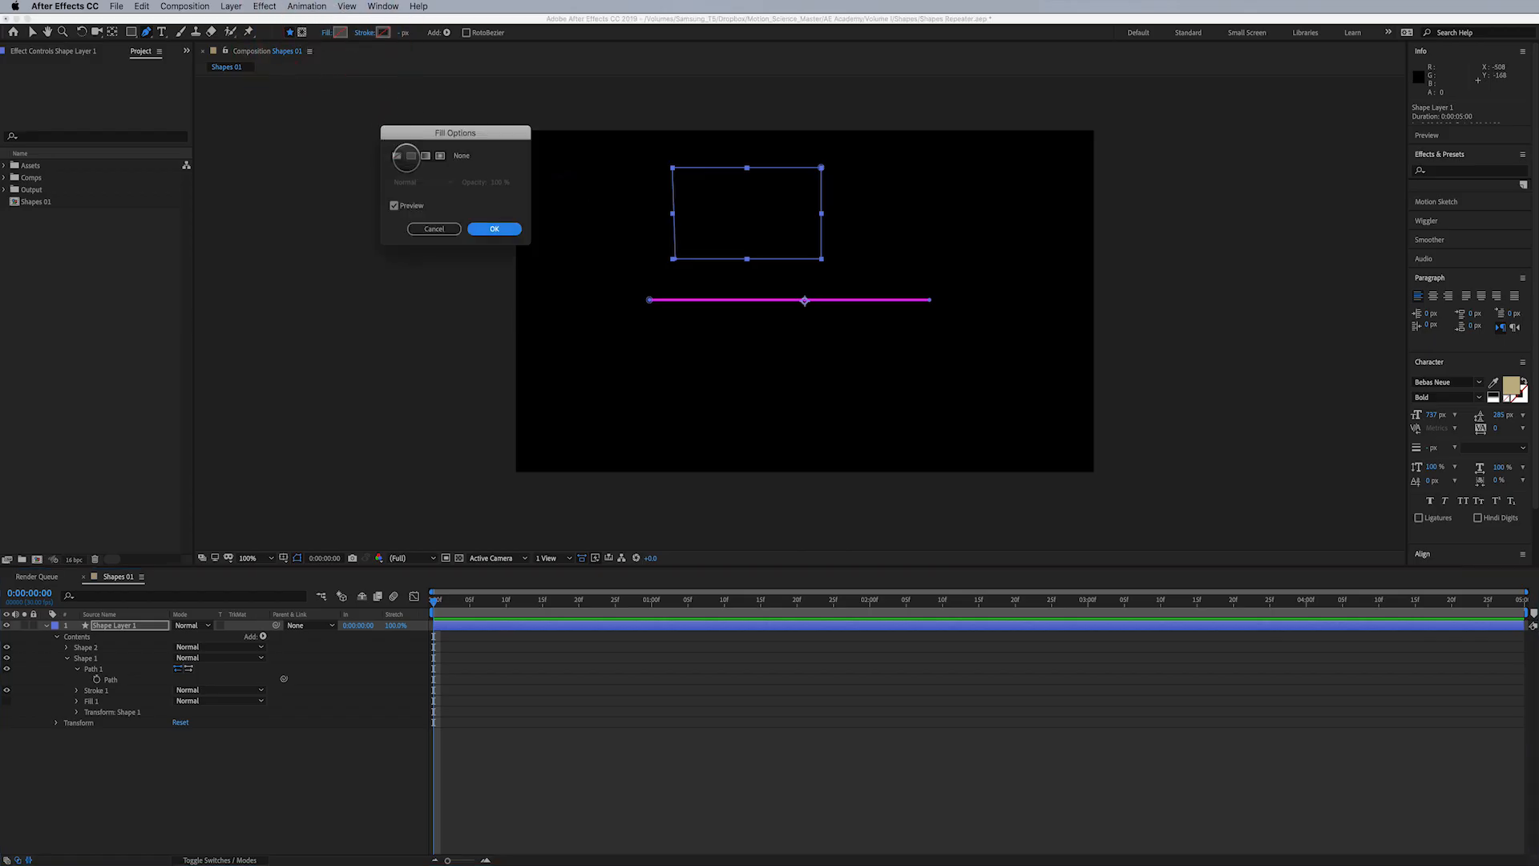
click(409, 156)
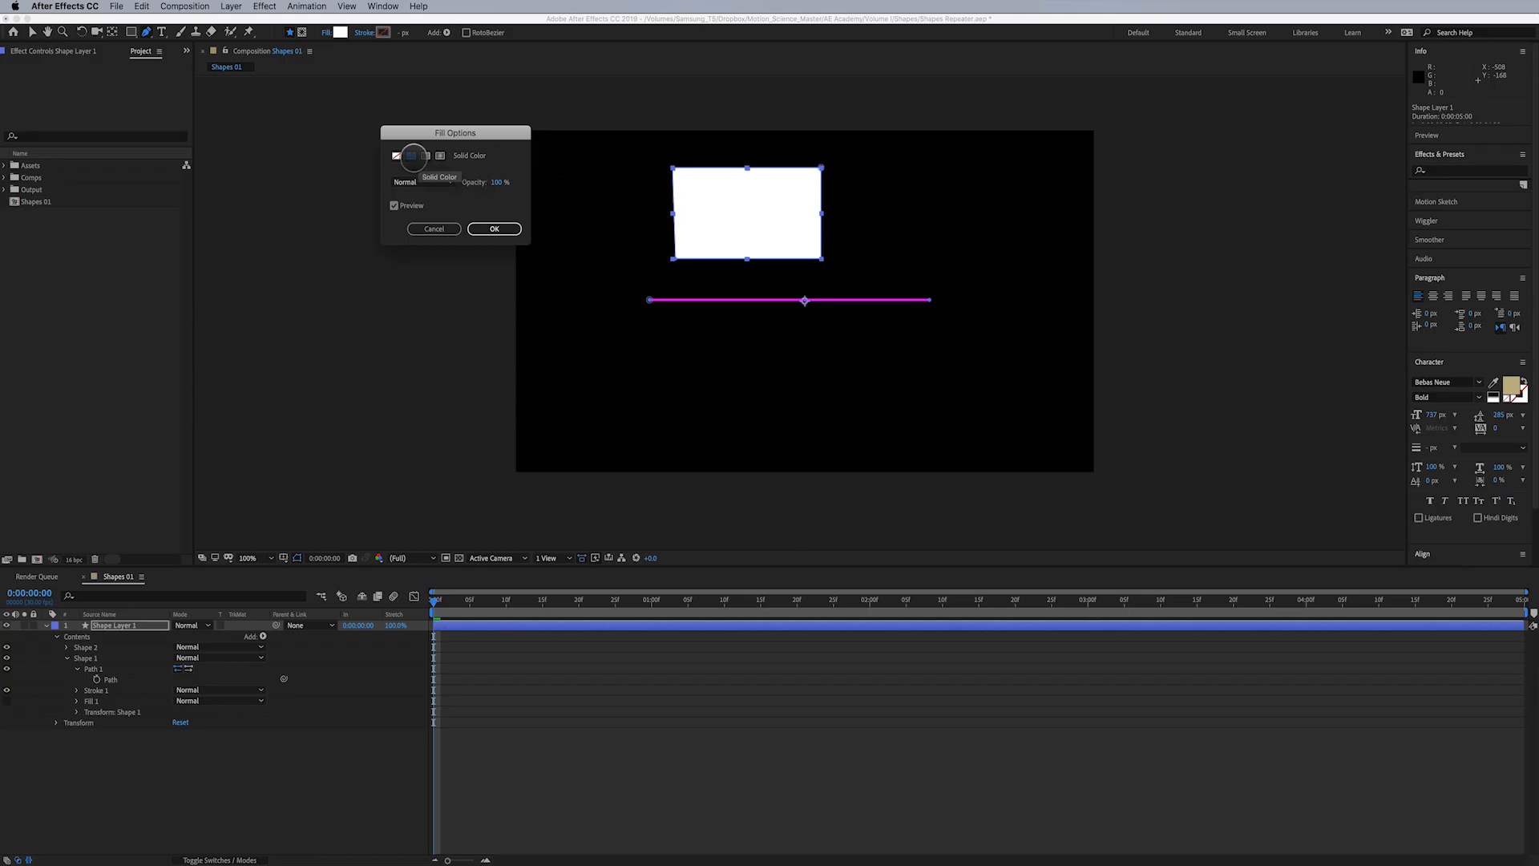
click(502, 230)
click(501, 230)
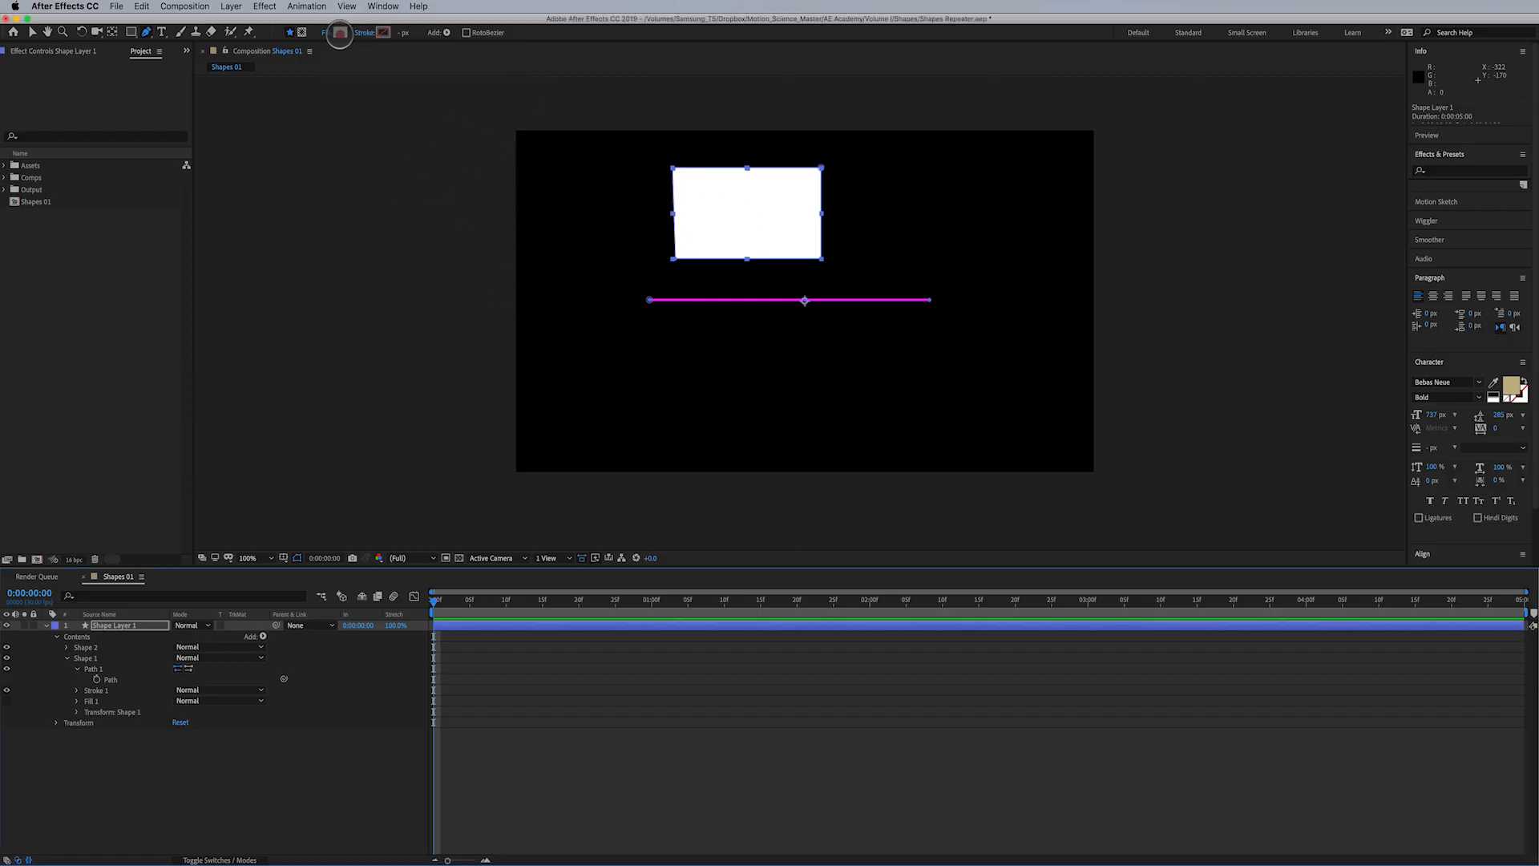
click(340, 32)
click(893, 475)
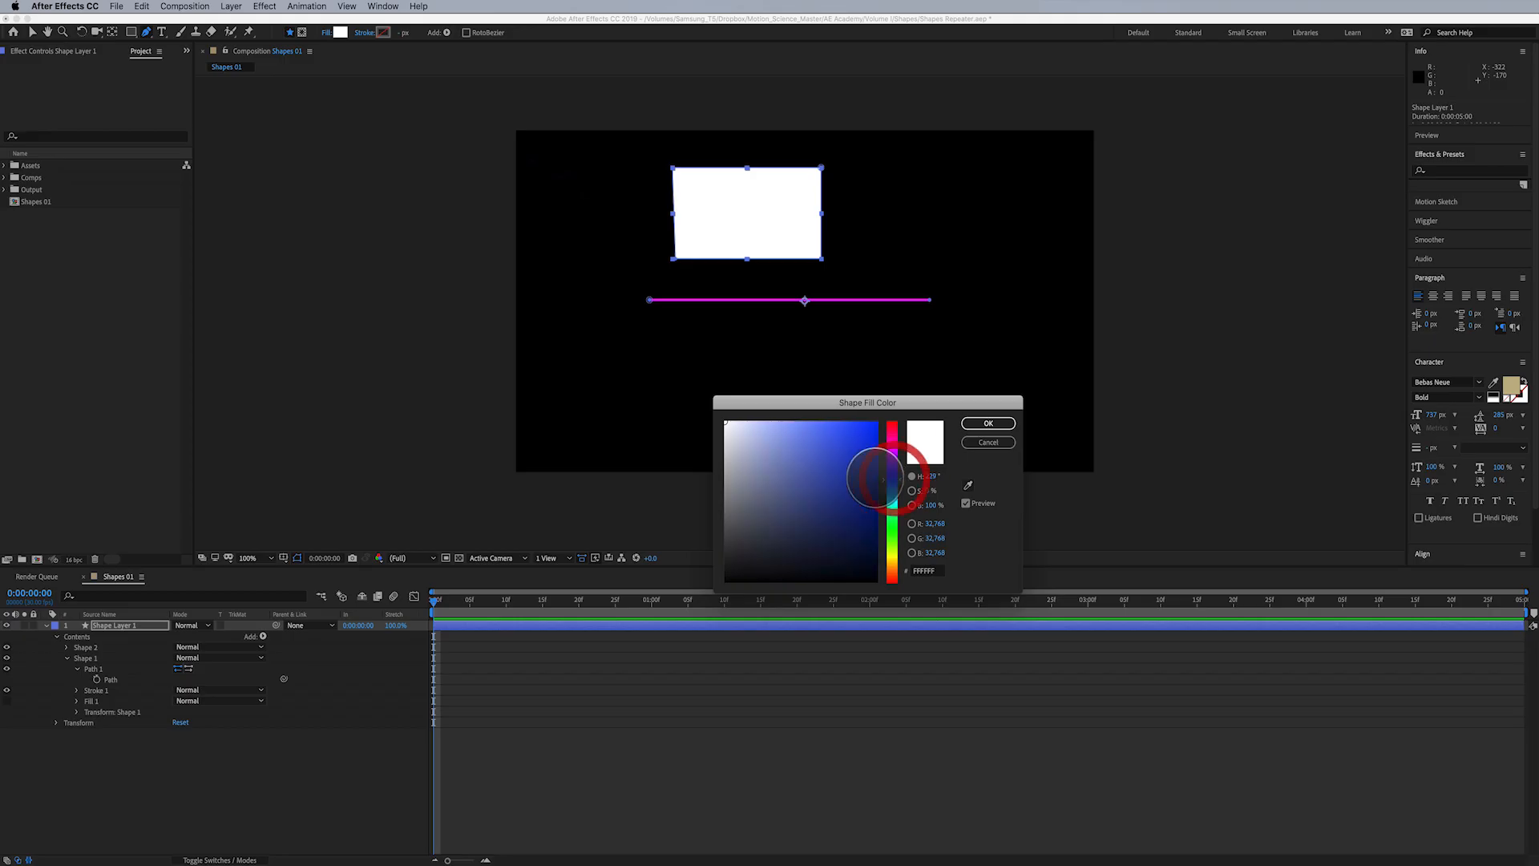
click(873, 490)
click(978, 420)
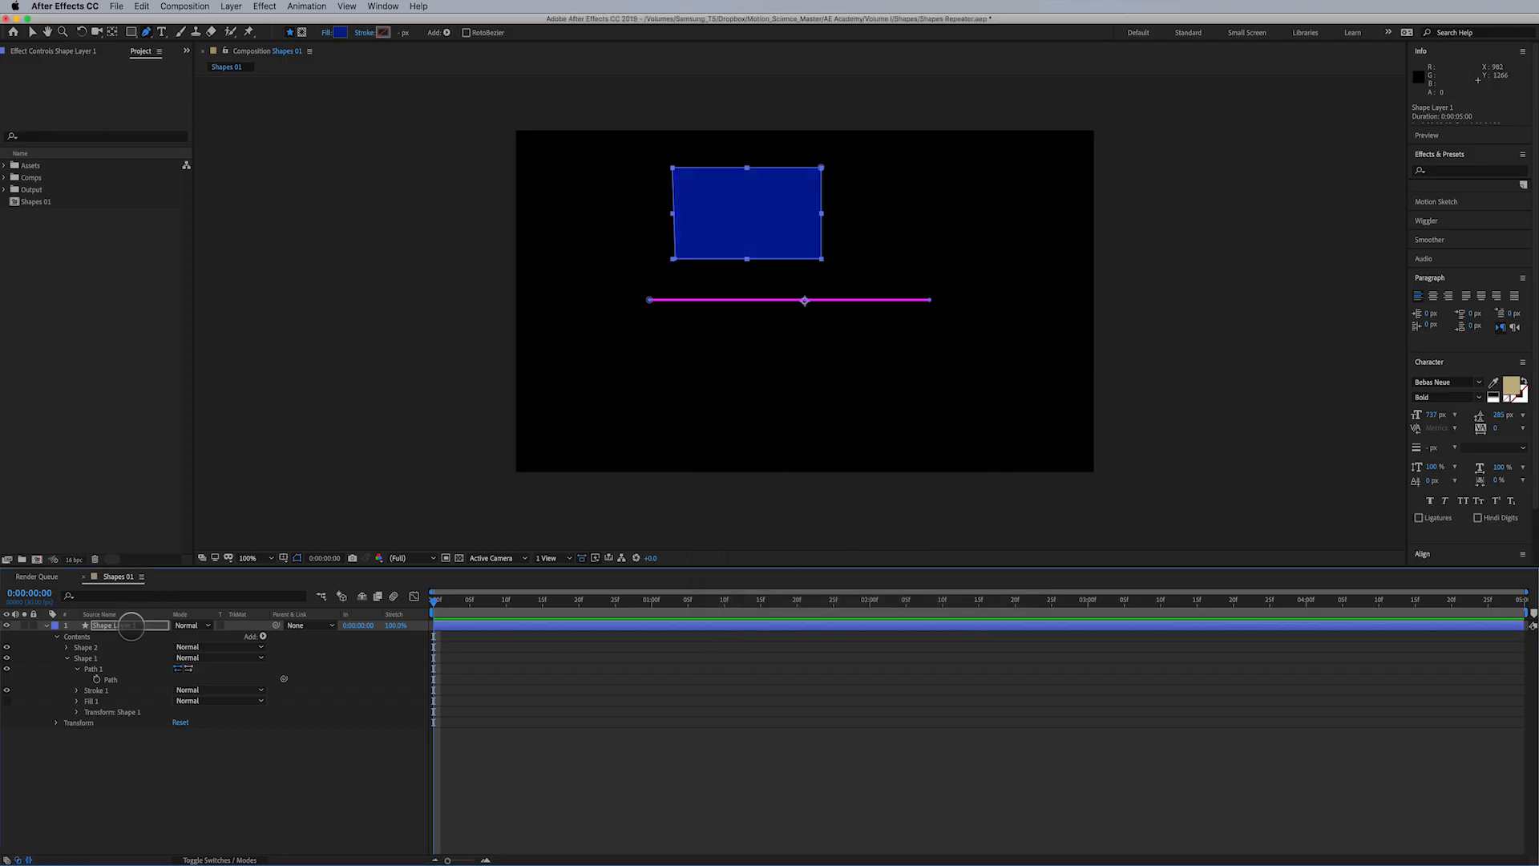
Expand Shape 2 to compare both shapes' contents, and delete the whole shape layer
click(126, 626)
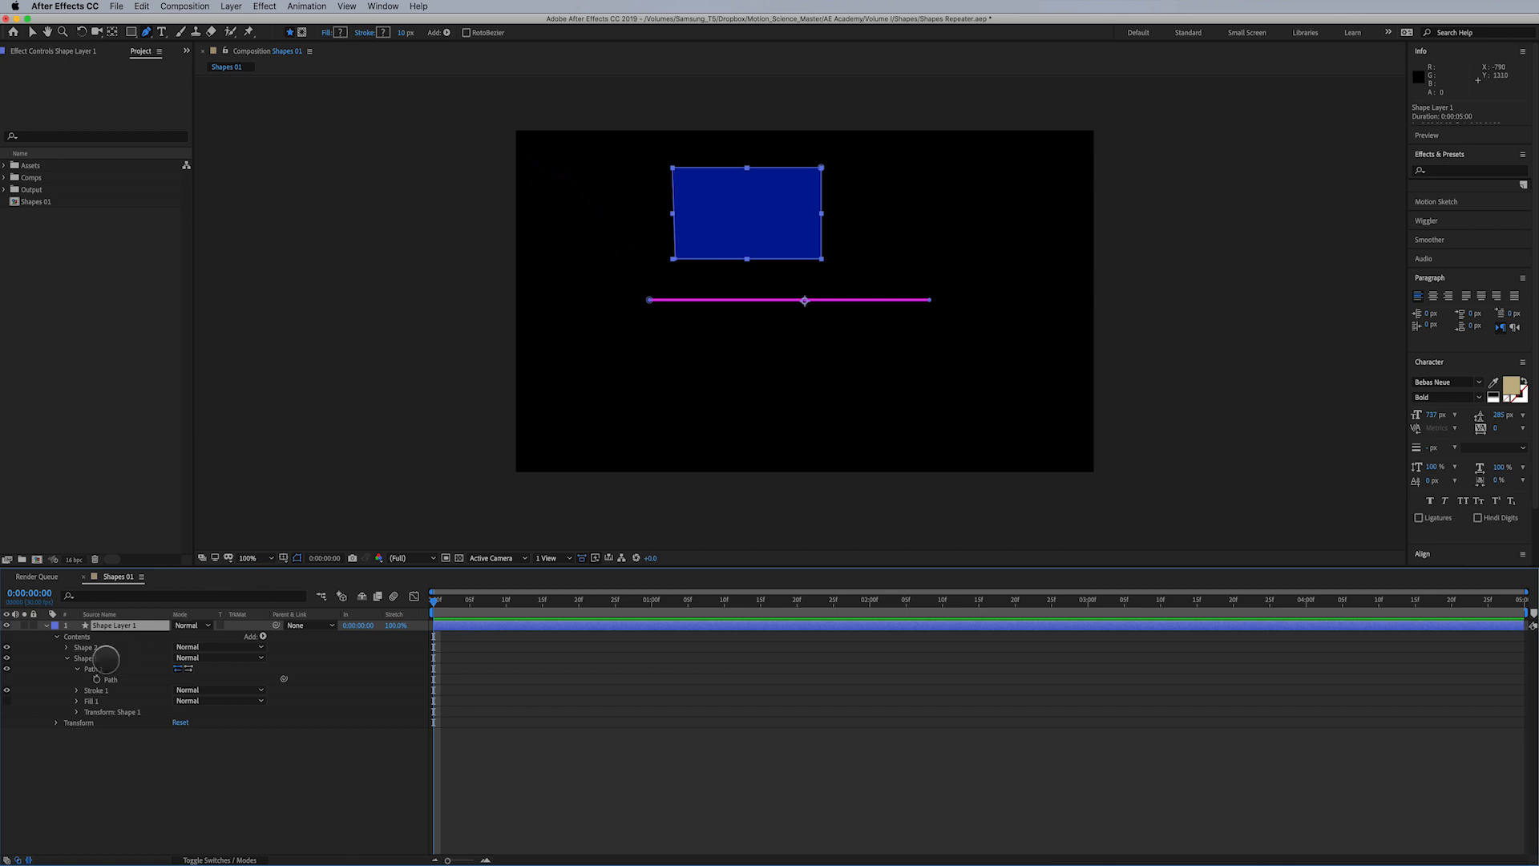
click(97, 648)
click(113, 625)
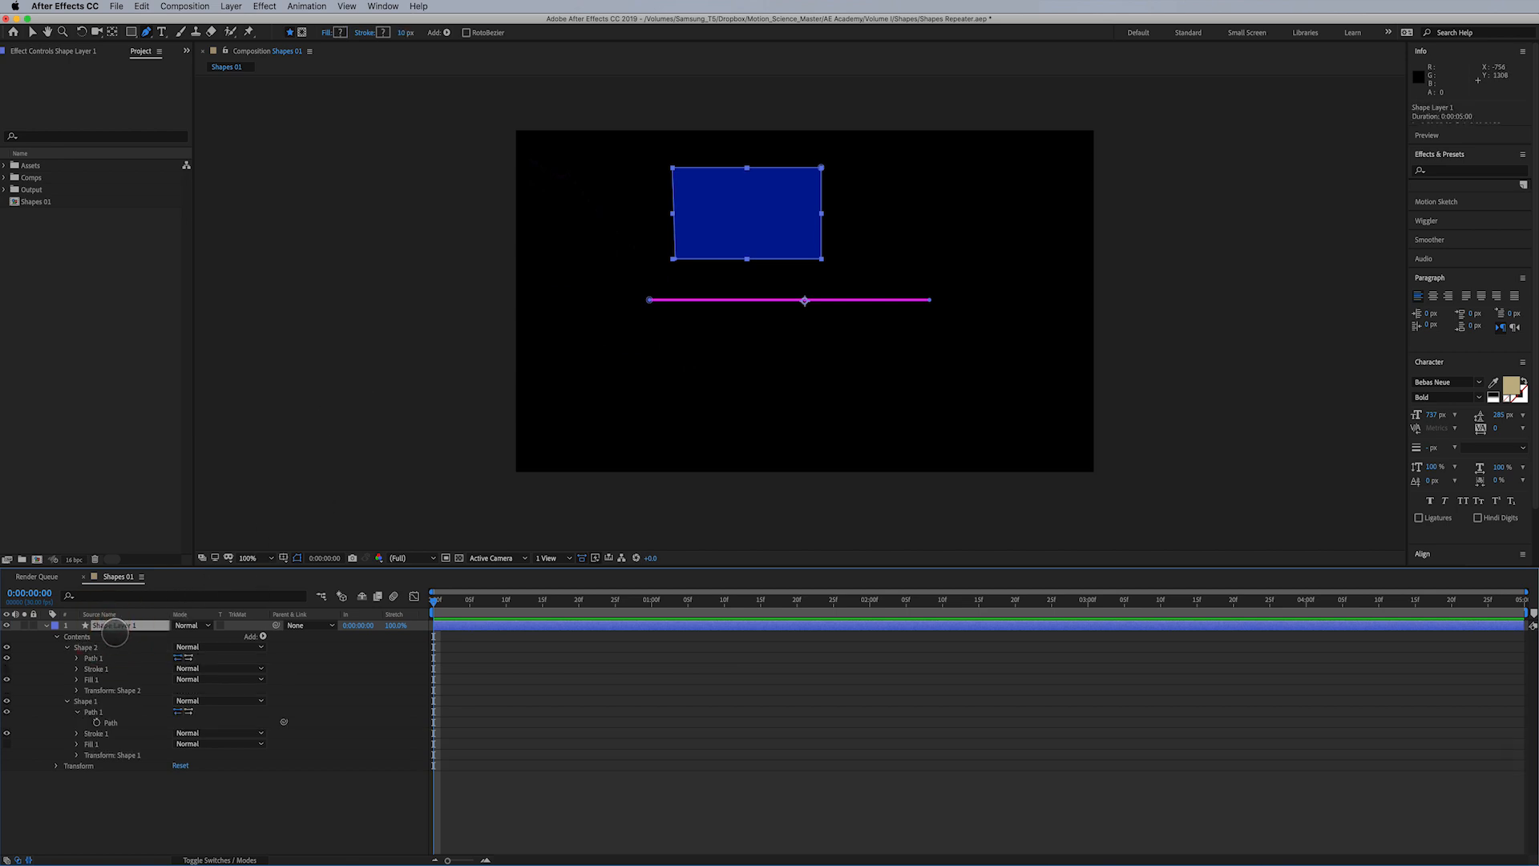
key(Delete)
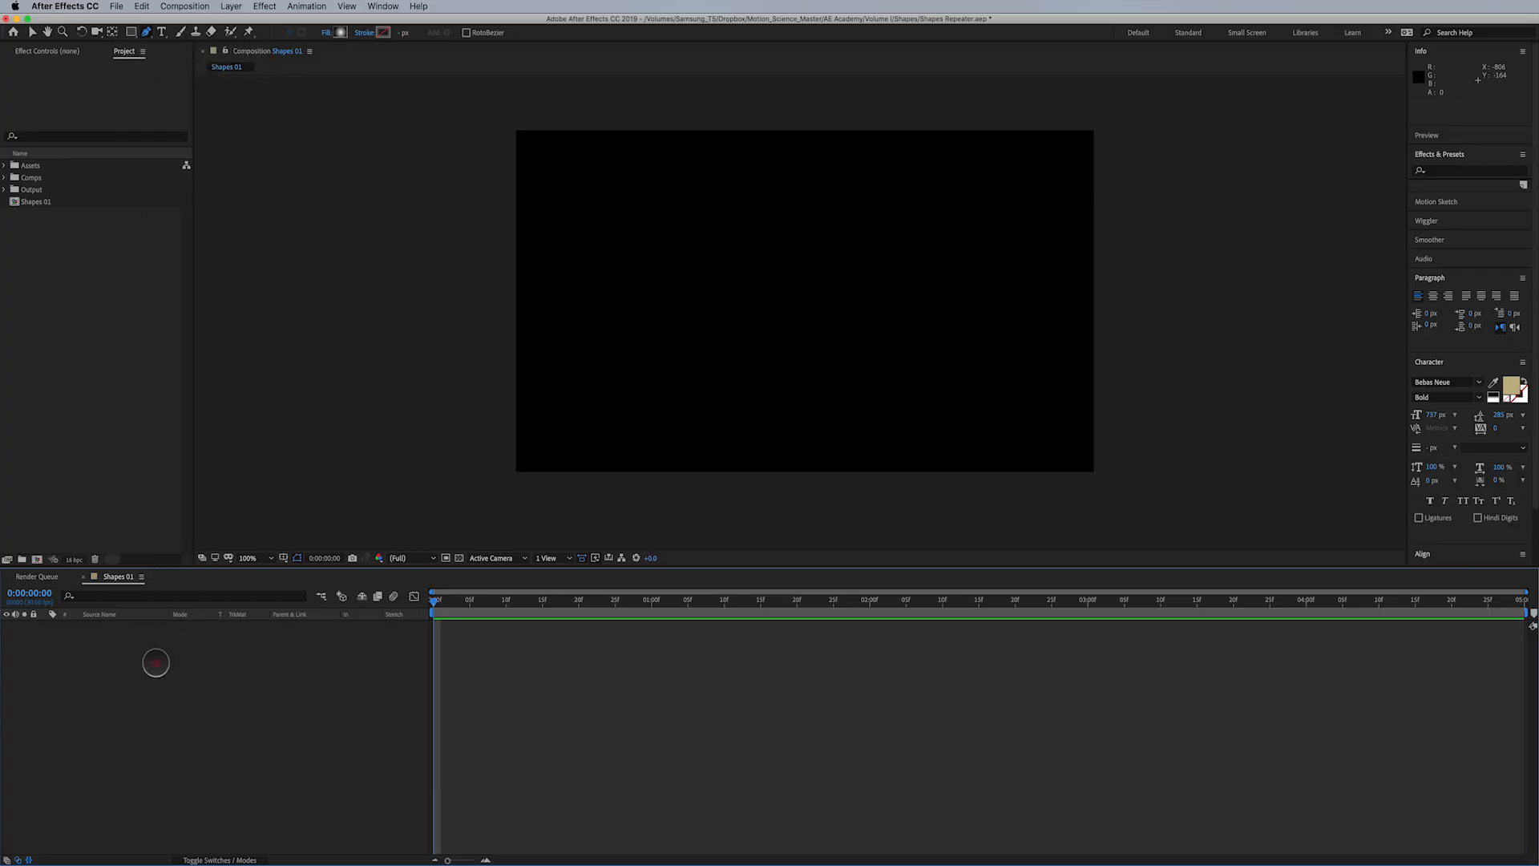
Draw a rectangle left of the composition's centre with the Rectangle tool, creating a new shape layer
click(230, 6)
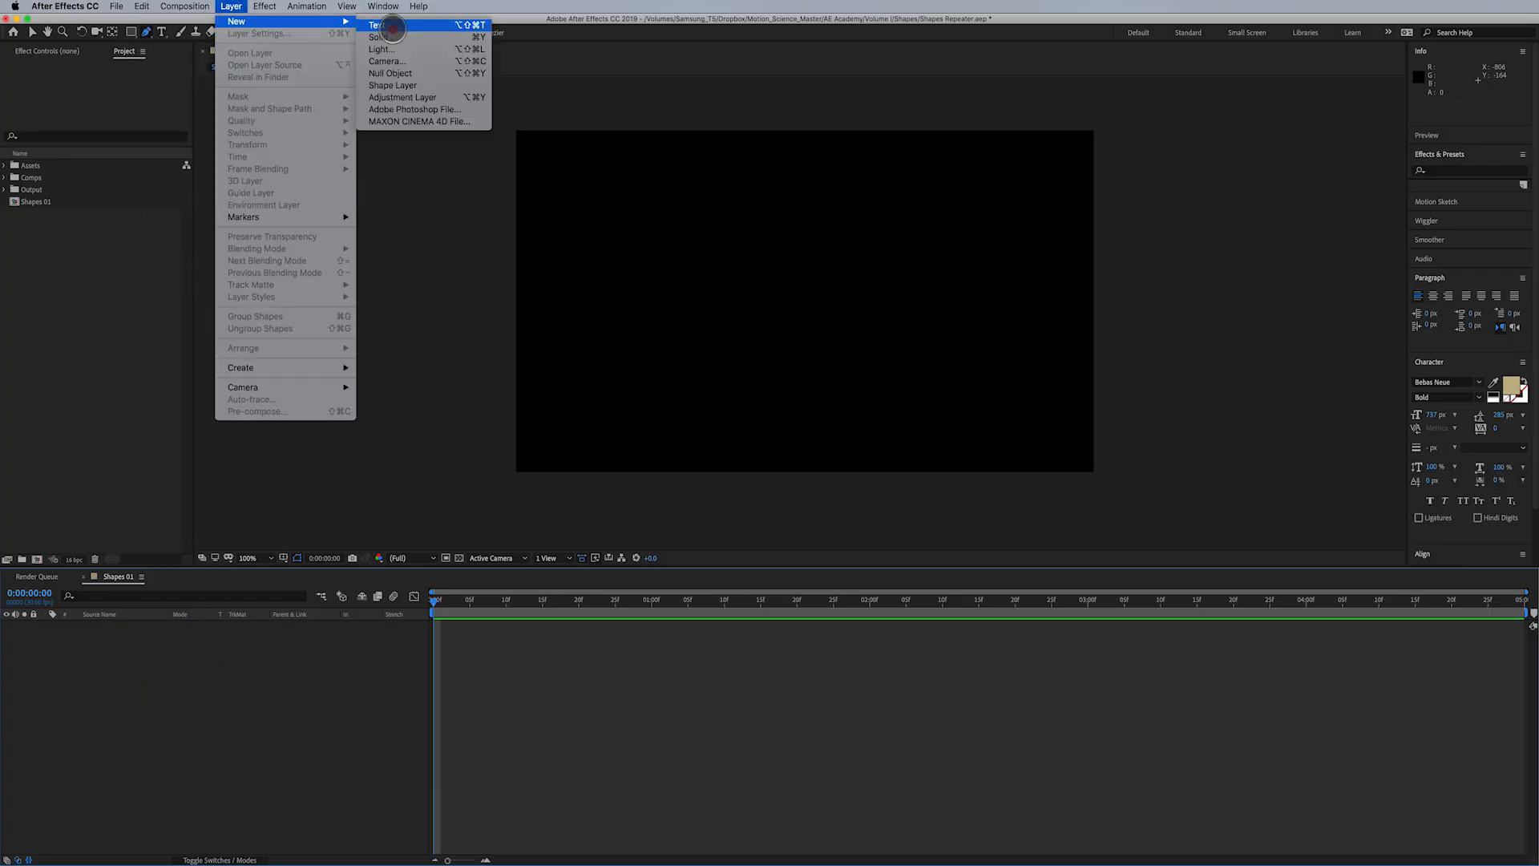
click(134, 33)
click(133, 32)
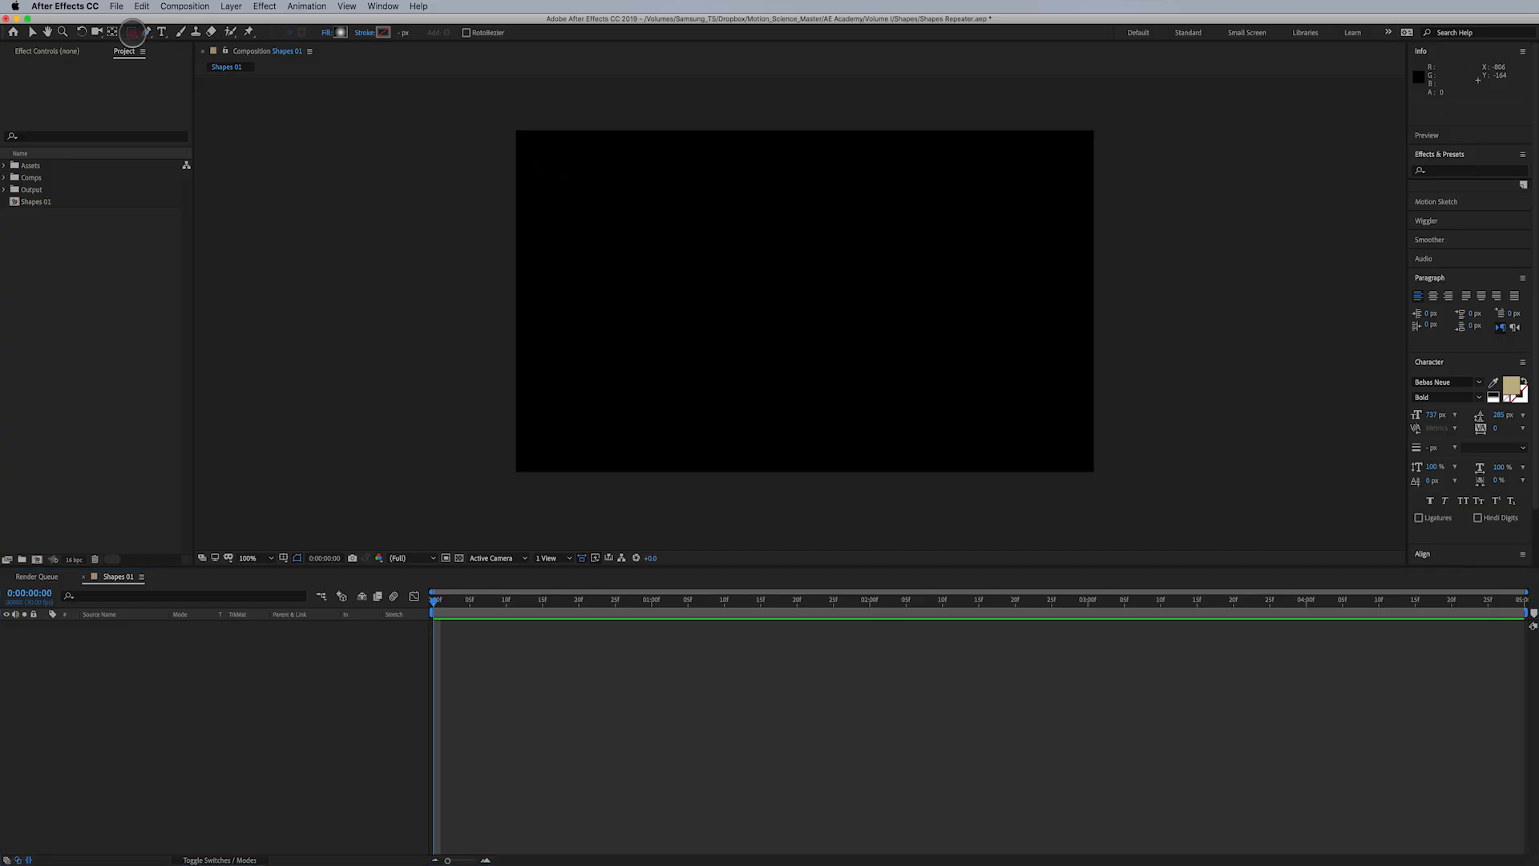
drag(142, 32, 178, 32)
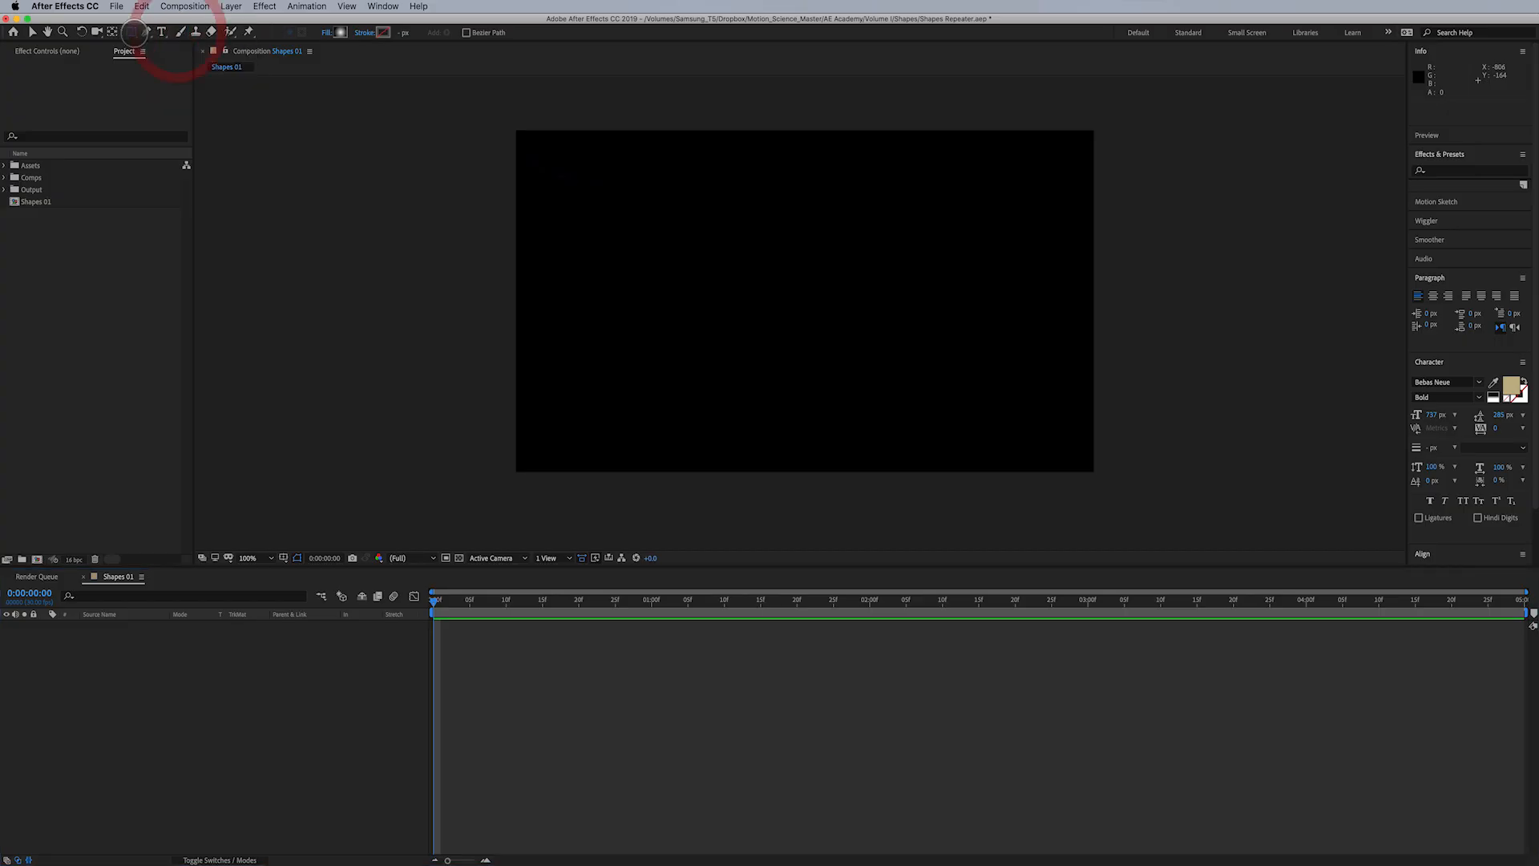
drag(611, 198, 871, 394)
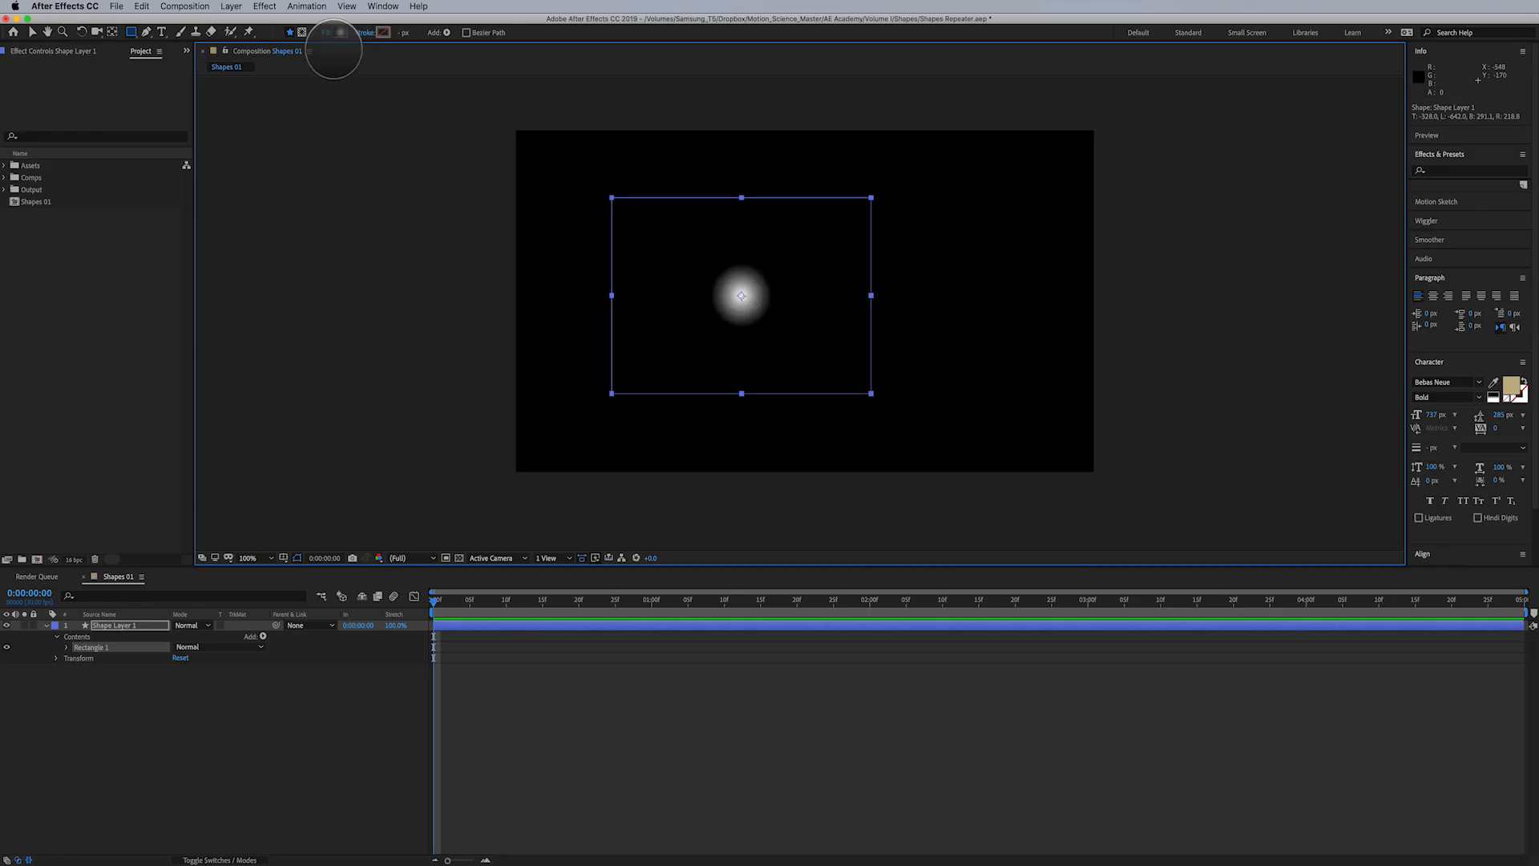
Give the rectangle a solid blue fill and a magenta (DB02C8) stroke 3 px wide
click(326, 32)
click(410, 155)
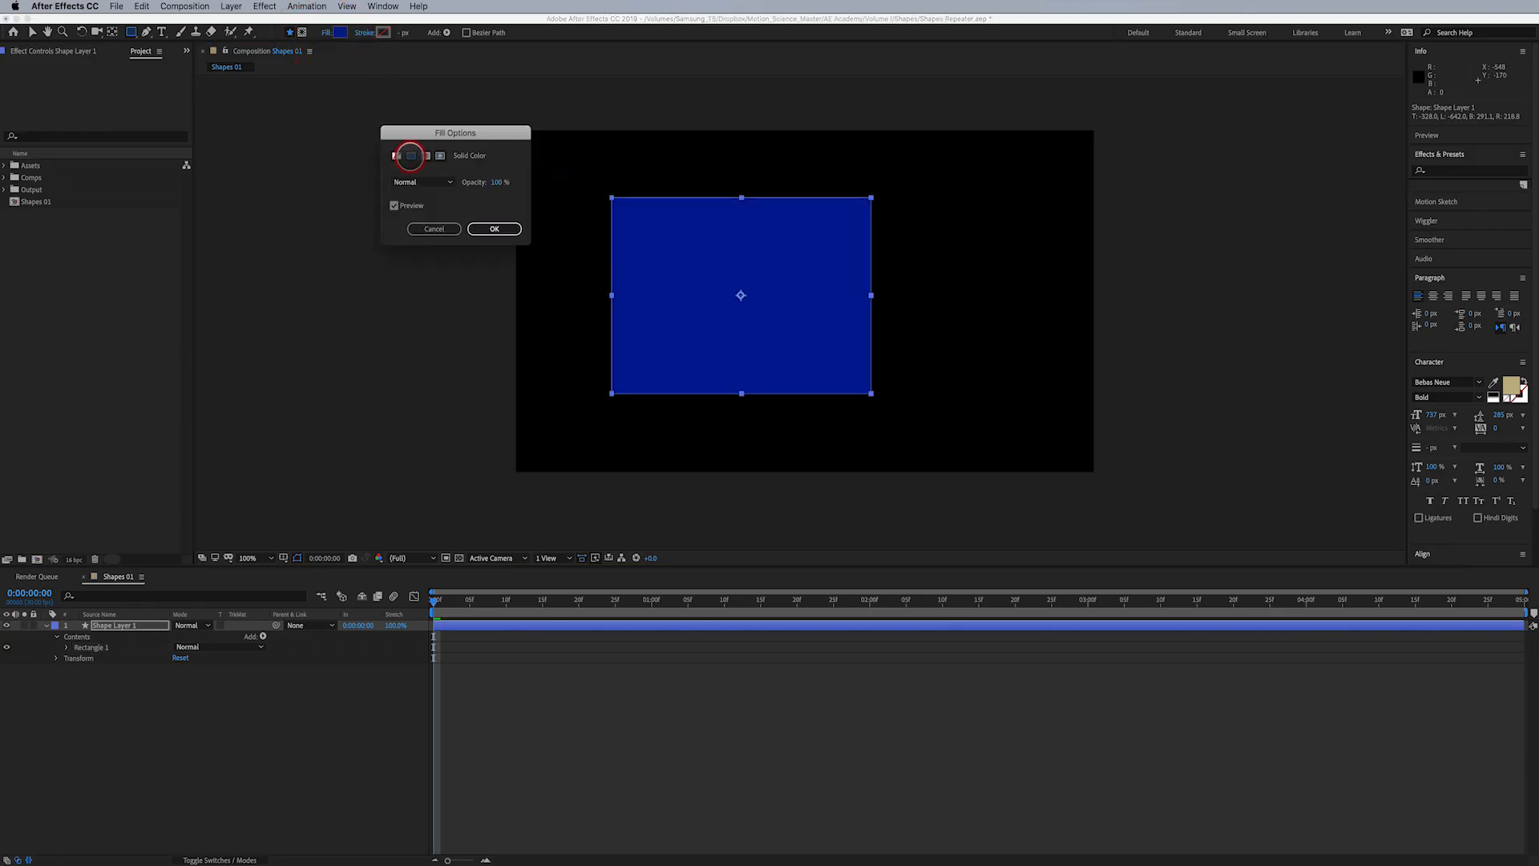
click(494, 229)
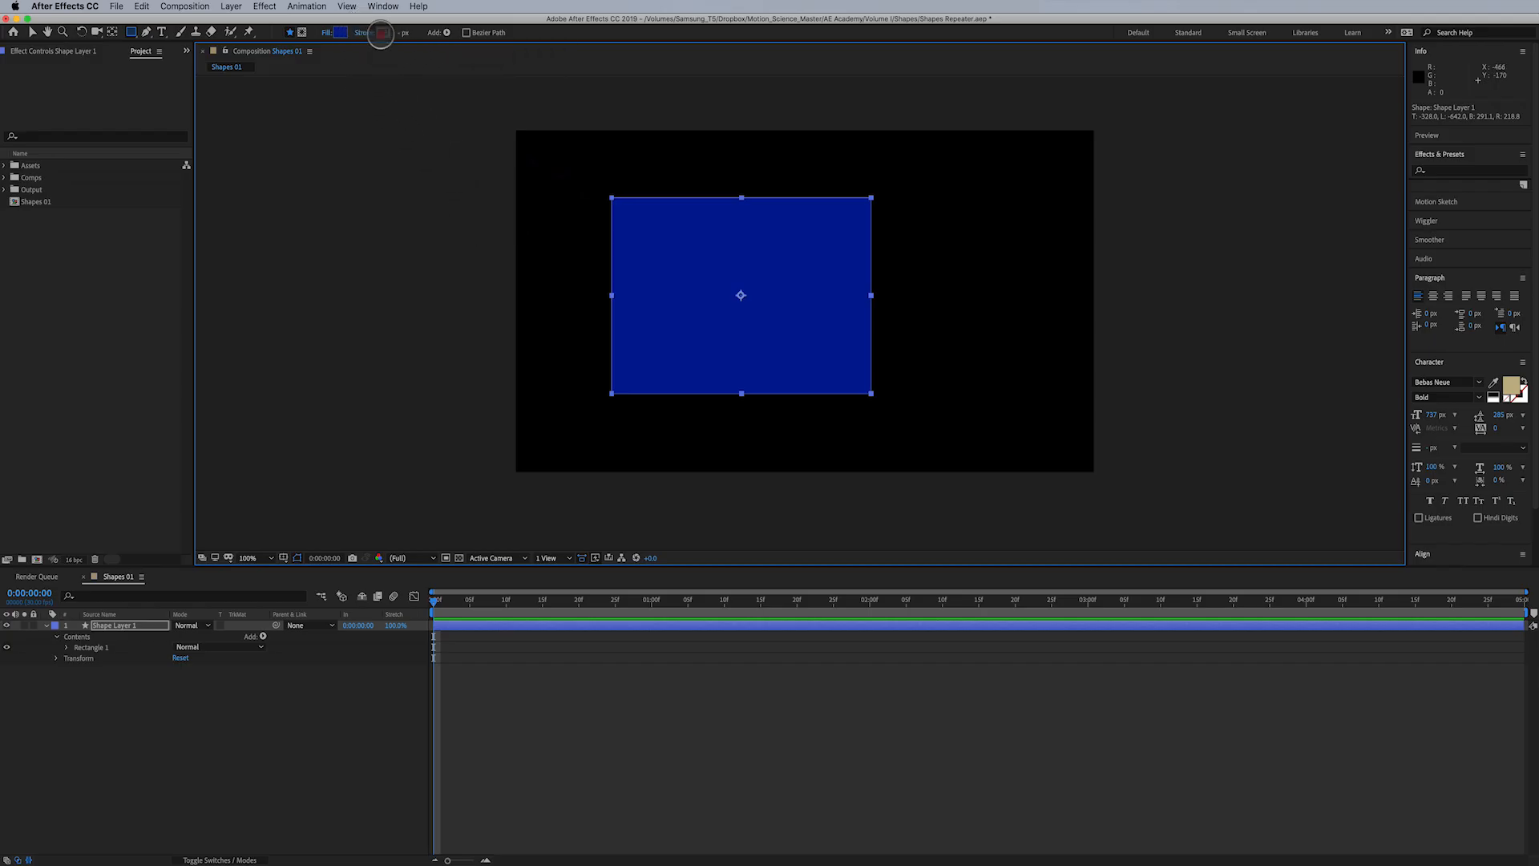
click(383, 32)
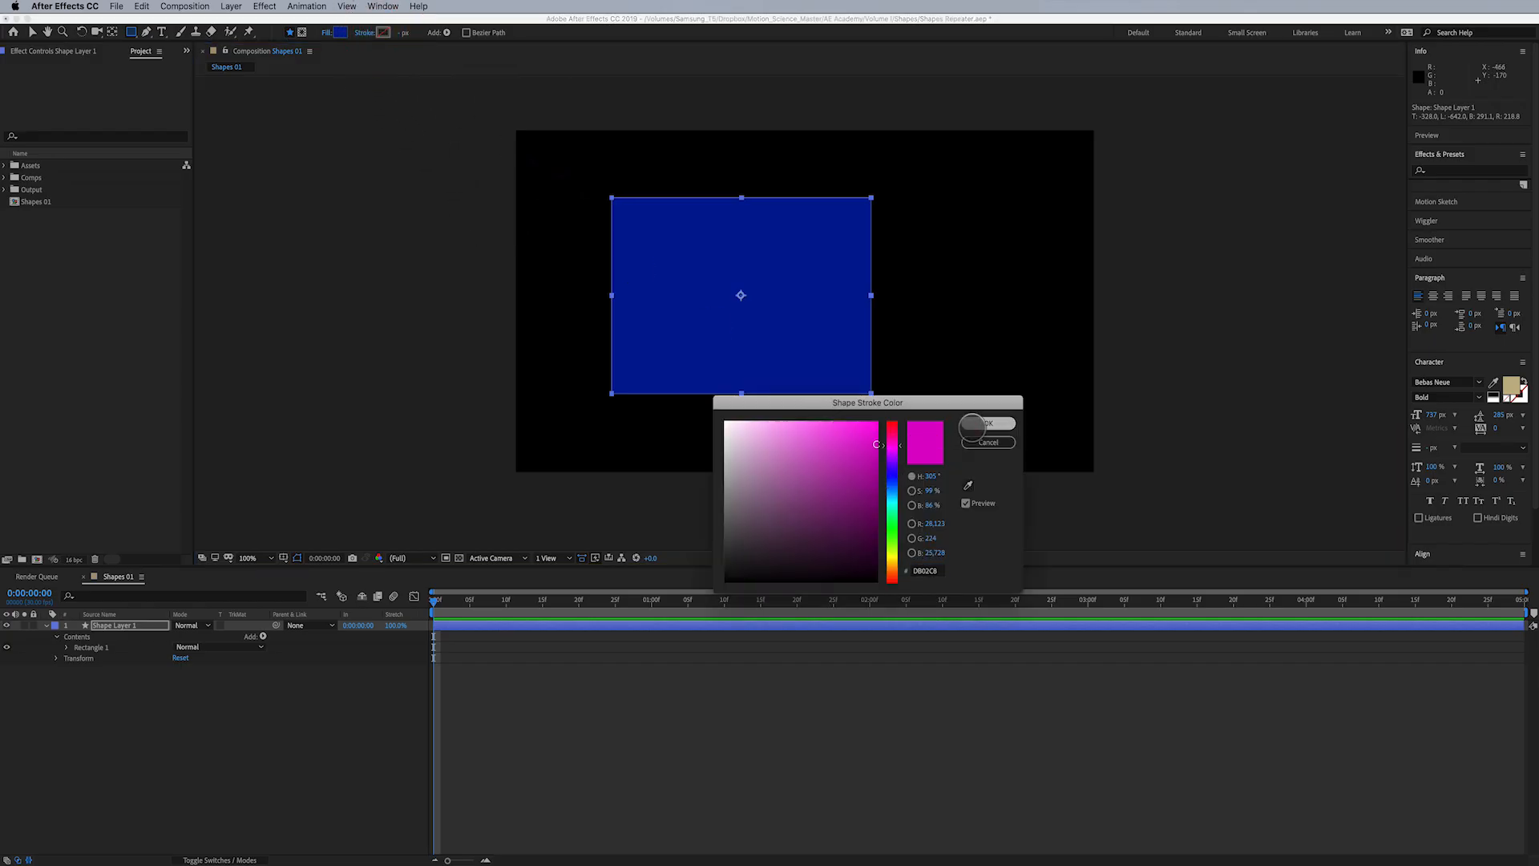
click(986, 424)
mouse_move(398, 33)
mouse_down()
mouse_move(532, 31)
mouse_move(398, 34)
mouse_move(391, 103)
mouse_up()
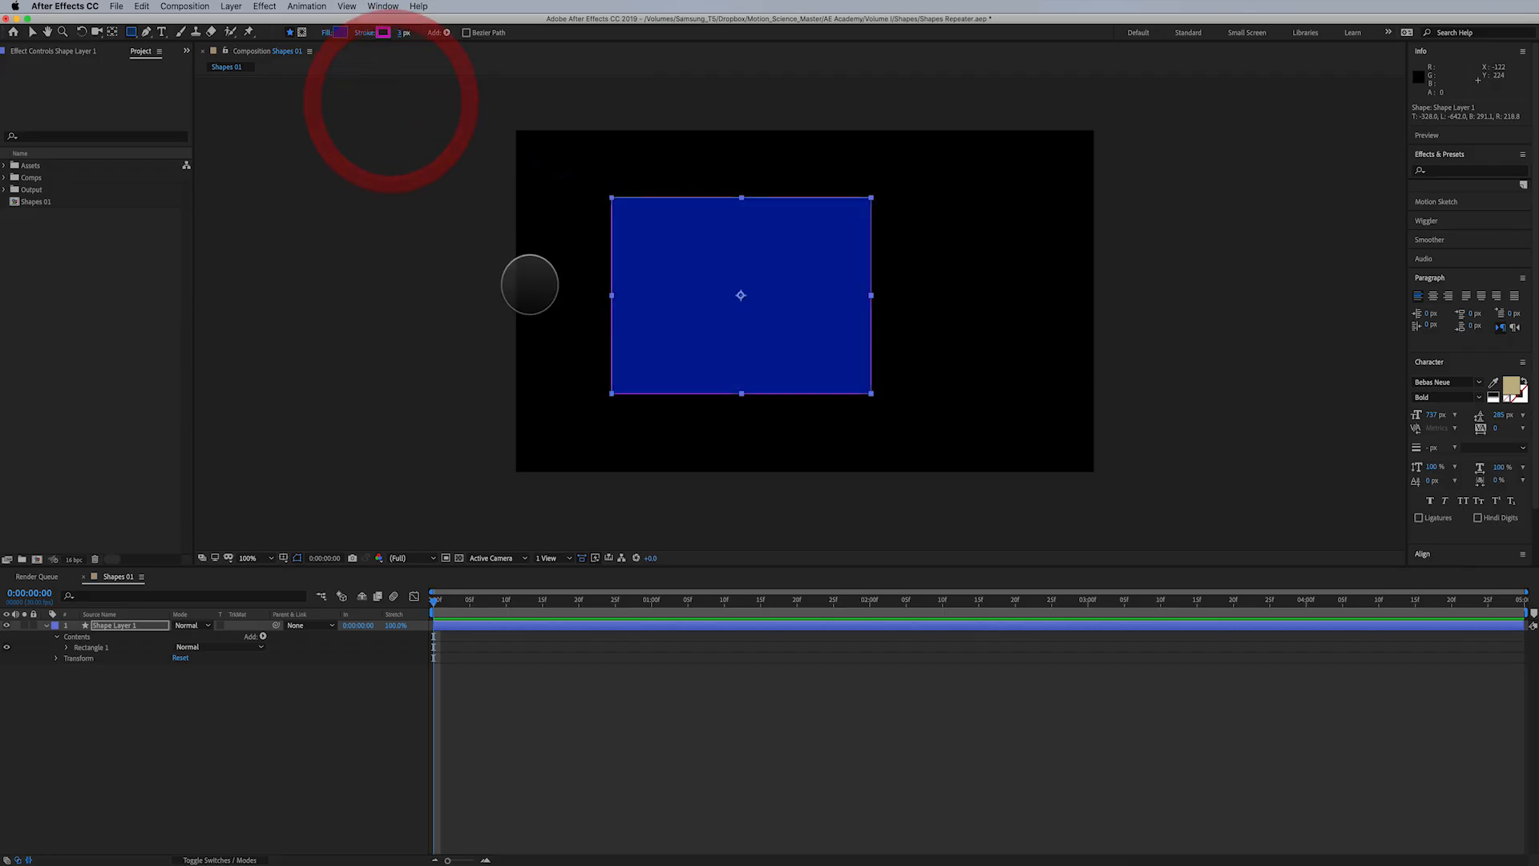
click(718, 755)
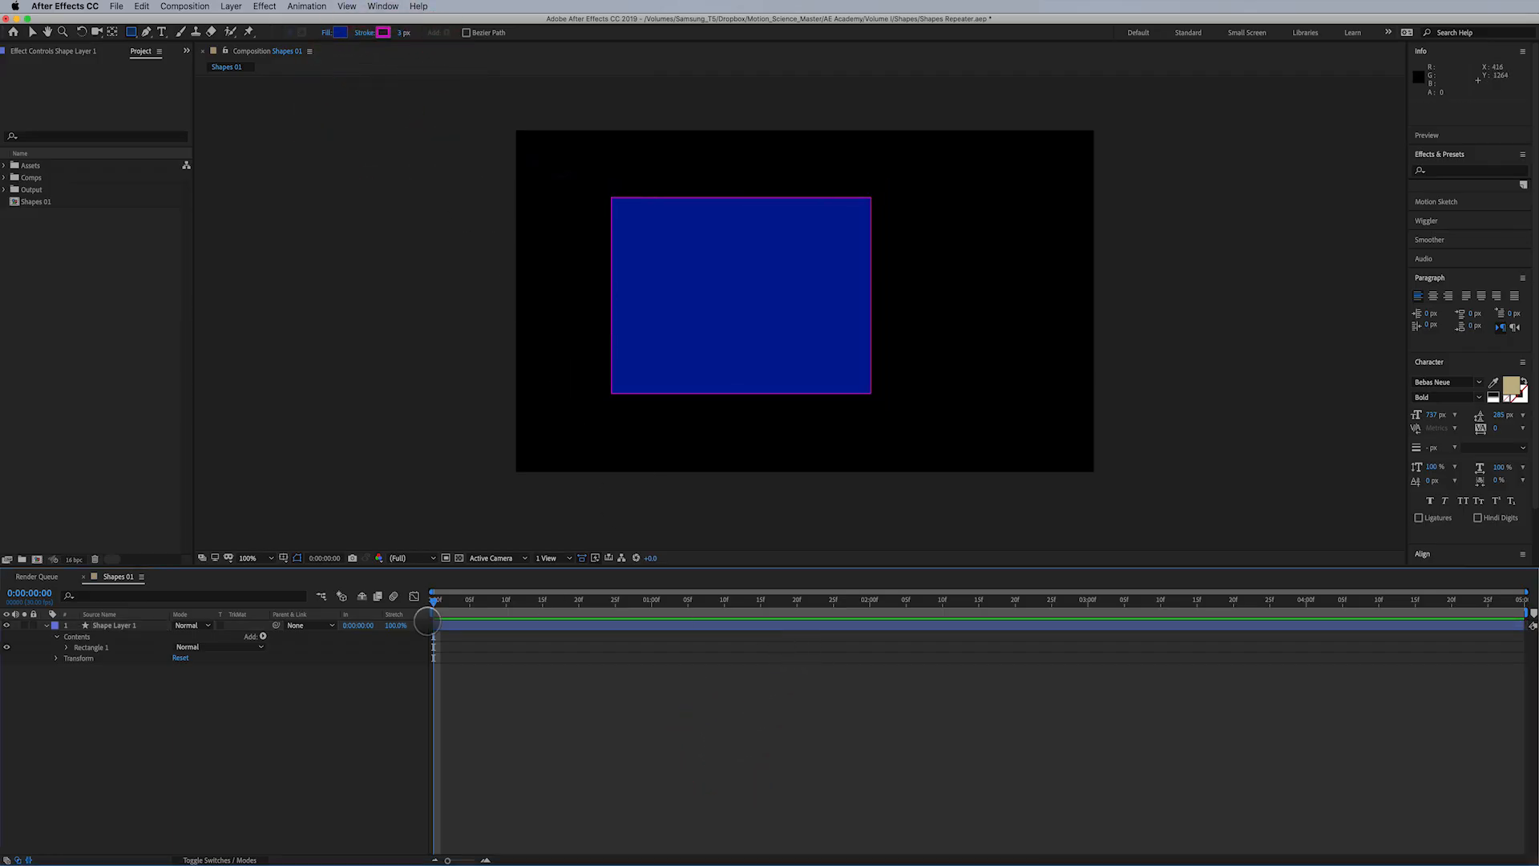
Delete the drawn shape layer and create a new rectangle shape layer that fills the whole composition
click(126, 627)
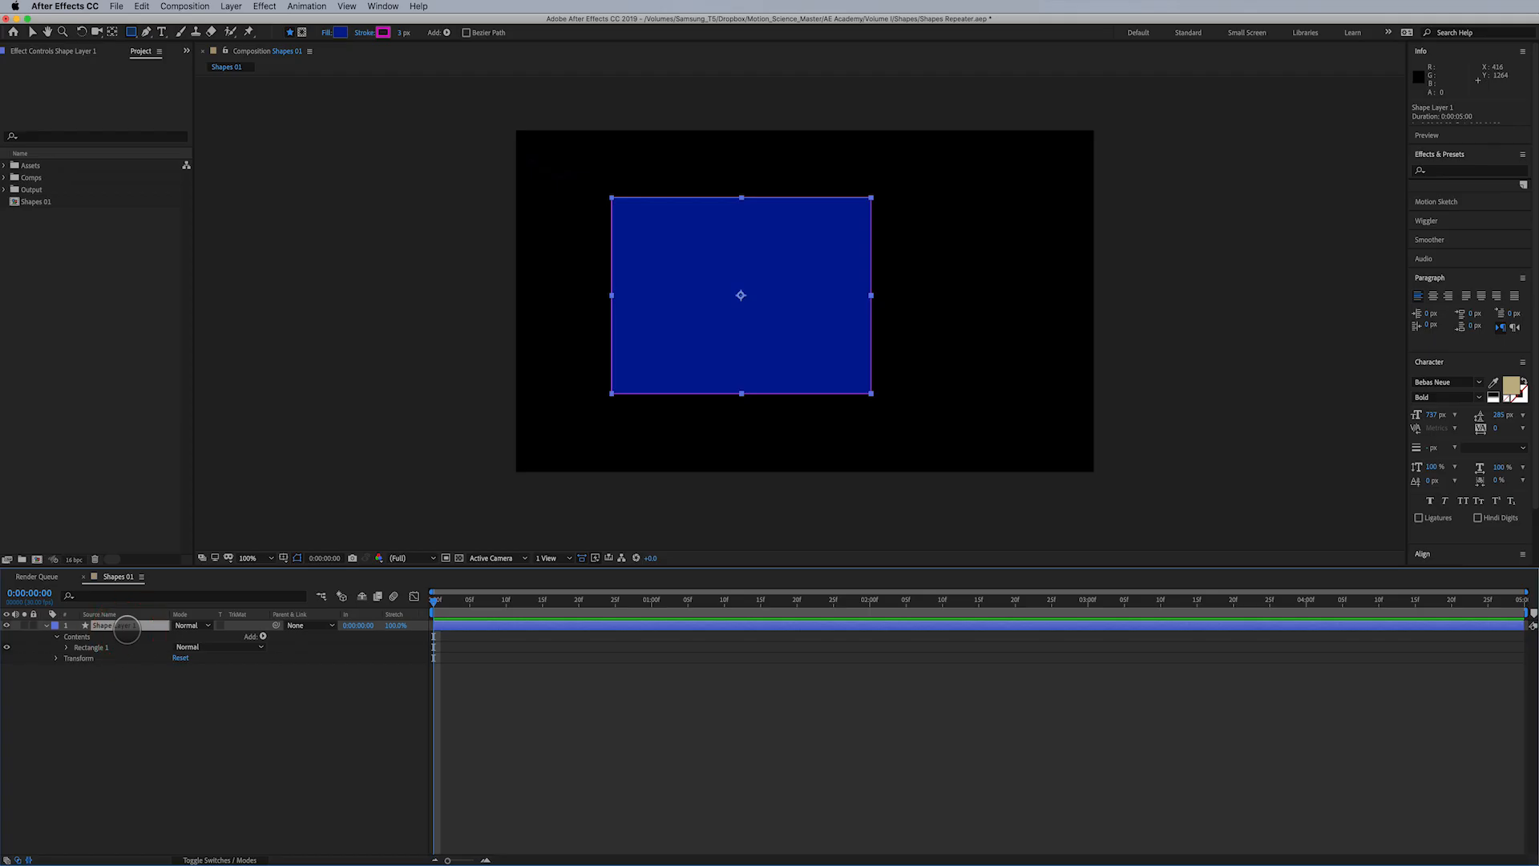
key(Delete)
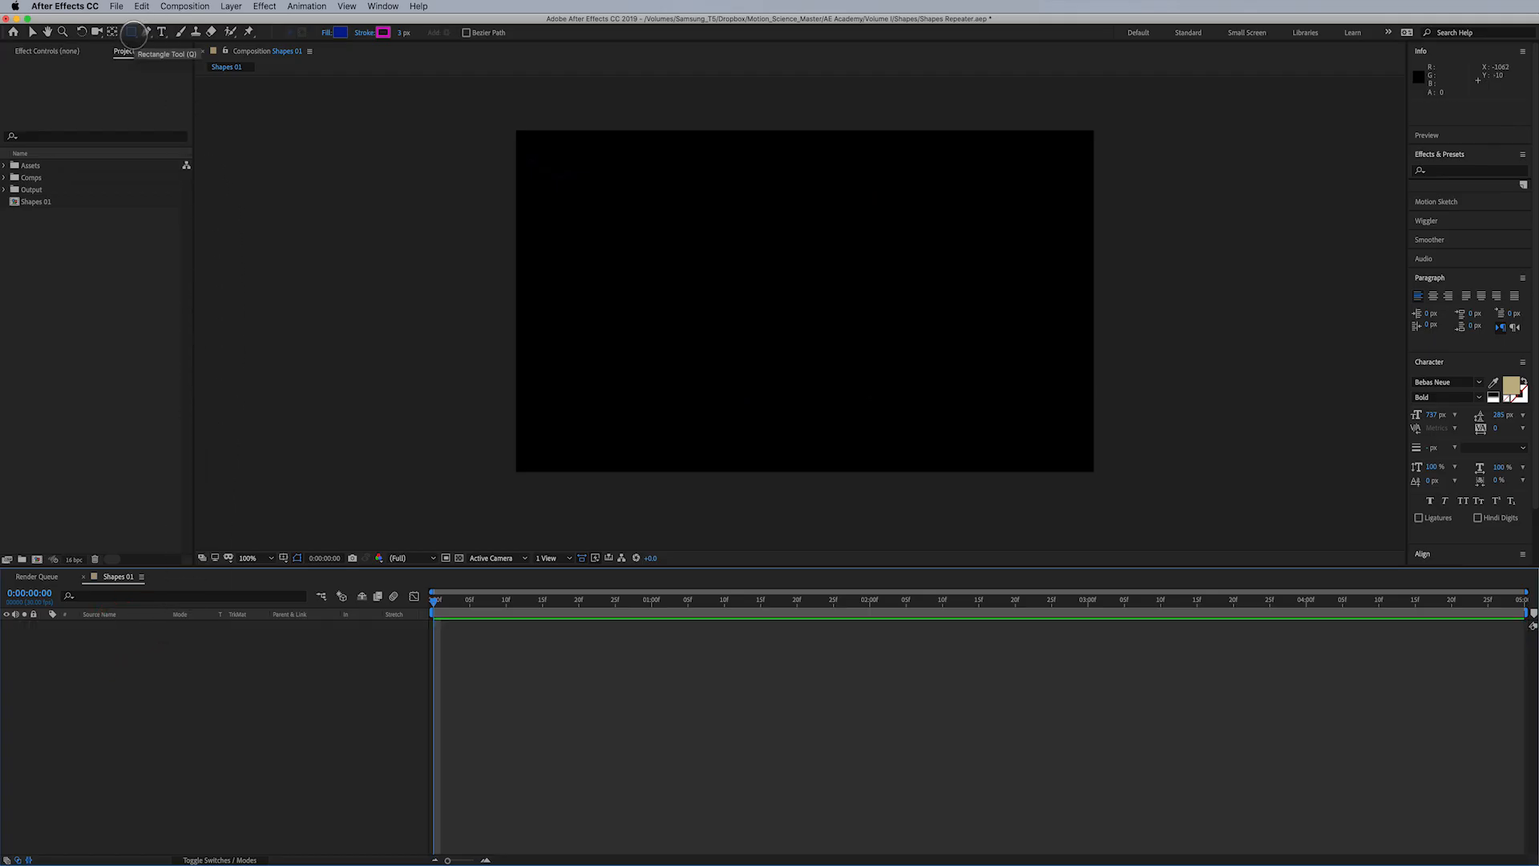
click(131, 32)
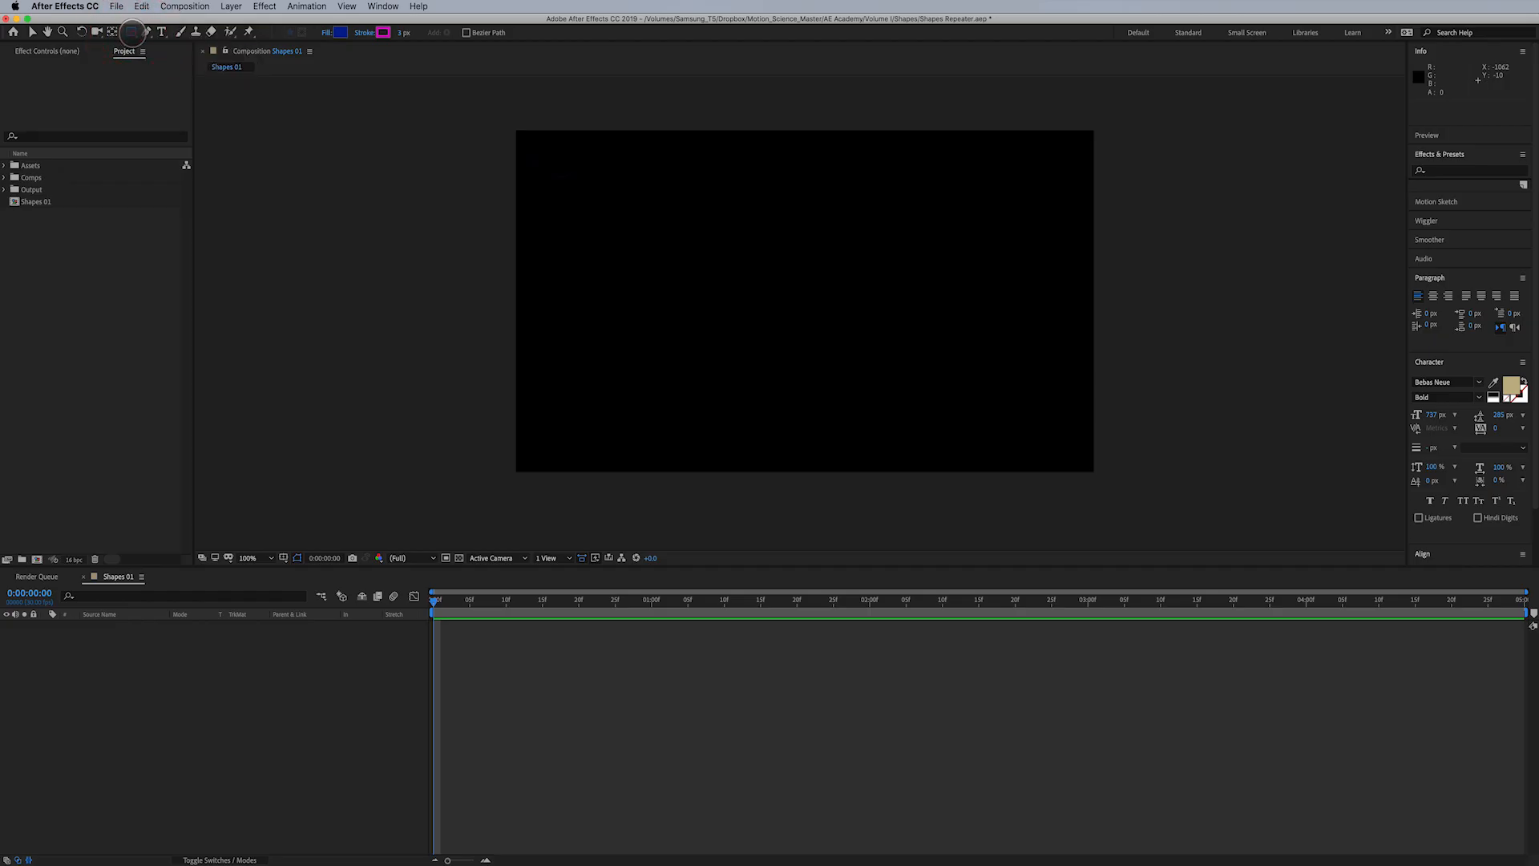
double_click(131, 32)
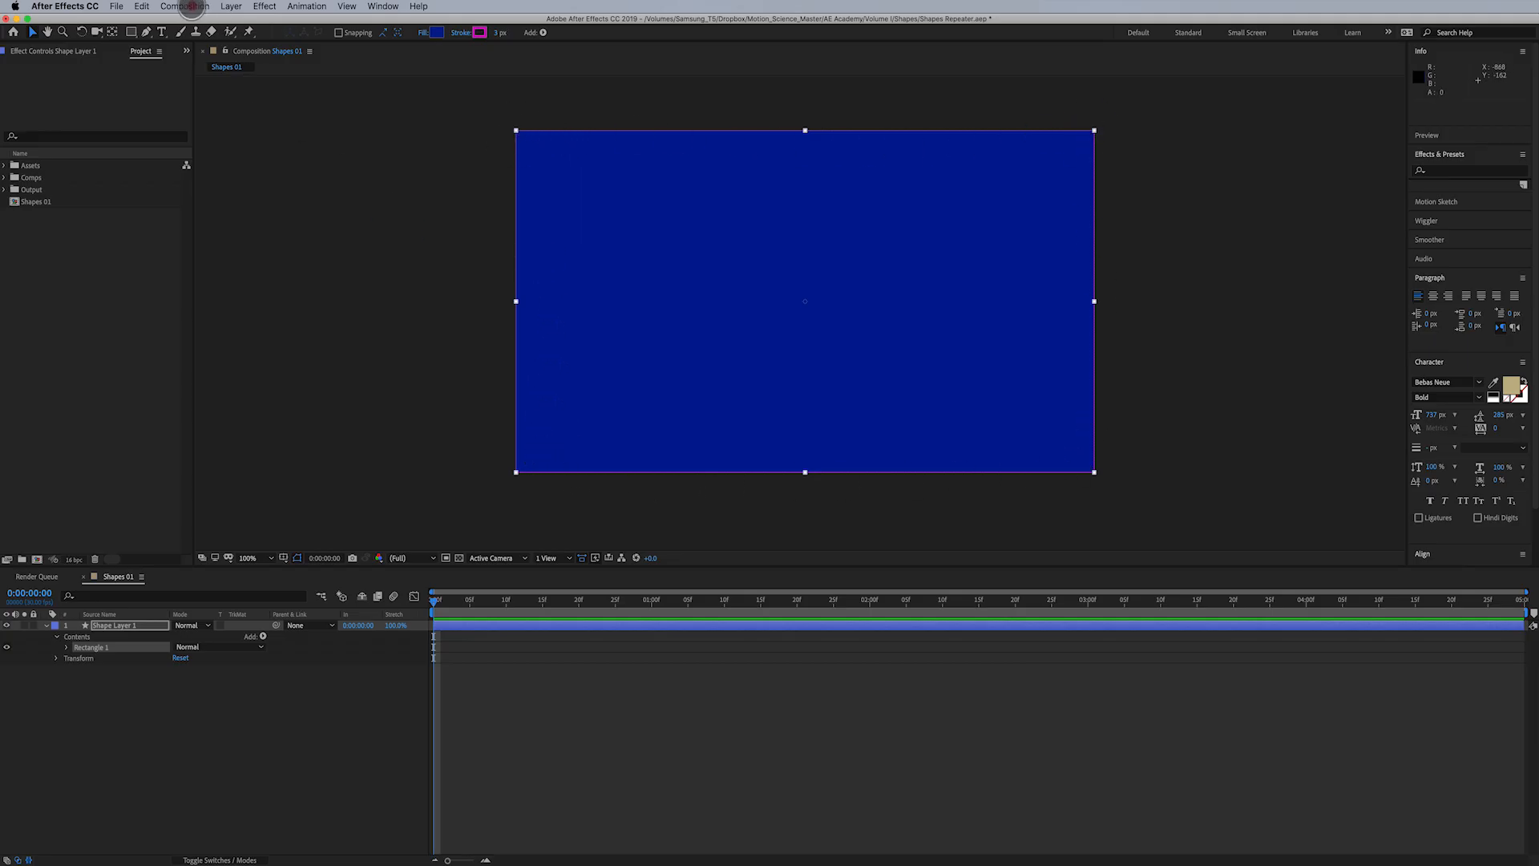
Check the composition's width and height in the Composition Settings
click(188, 7)
click(200, 40)
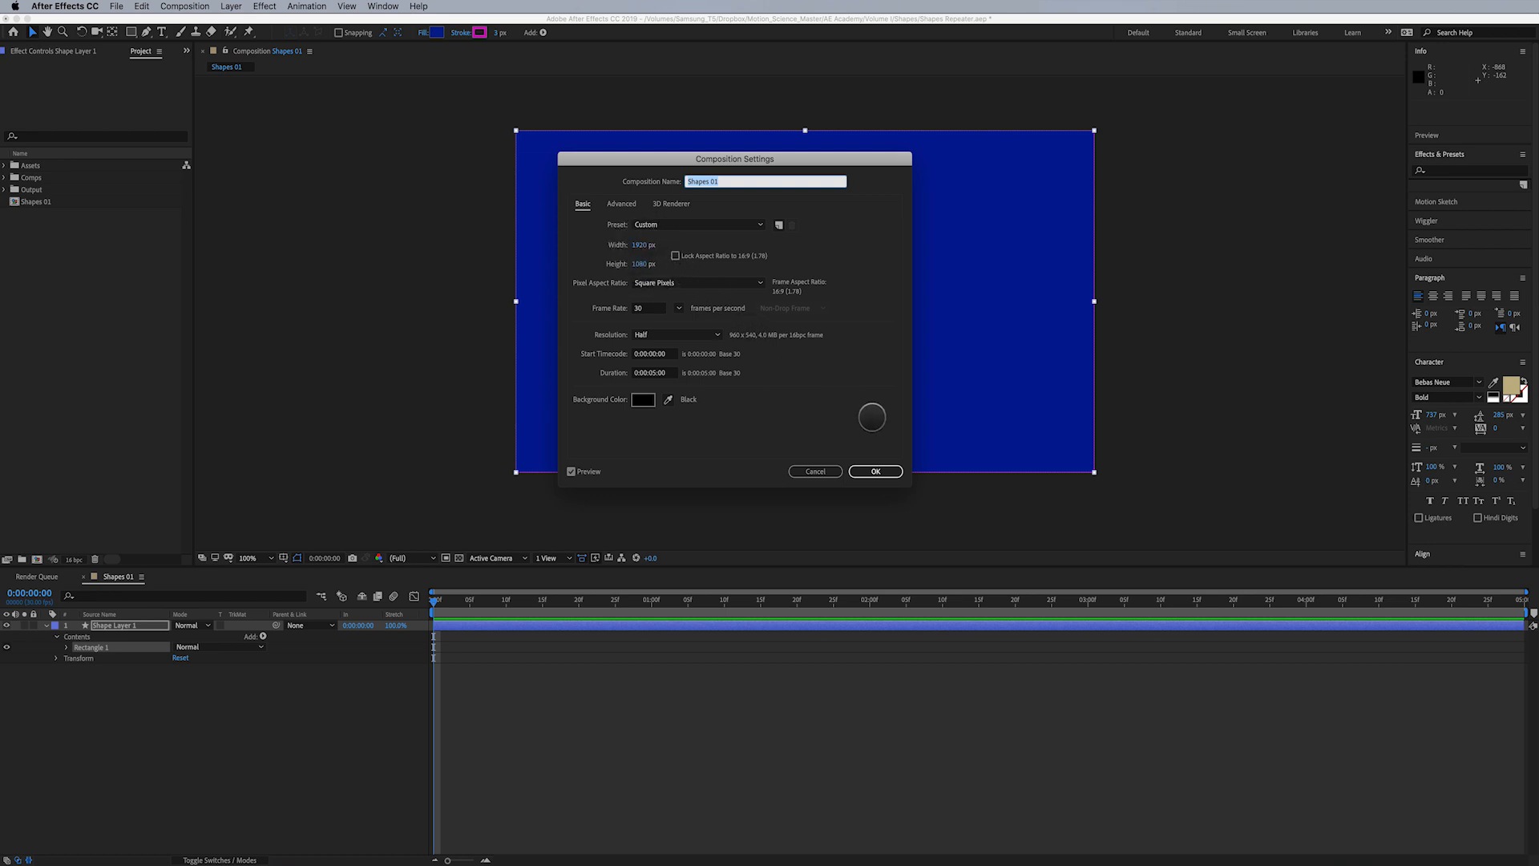
click(875, 471)
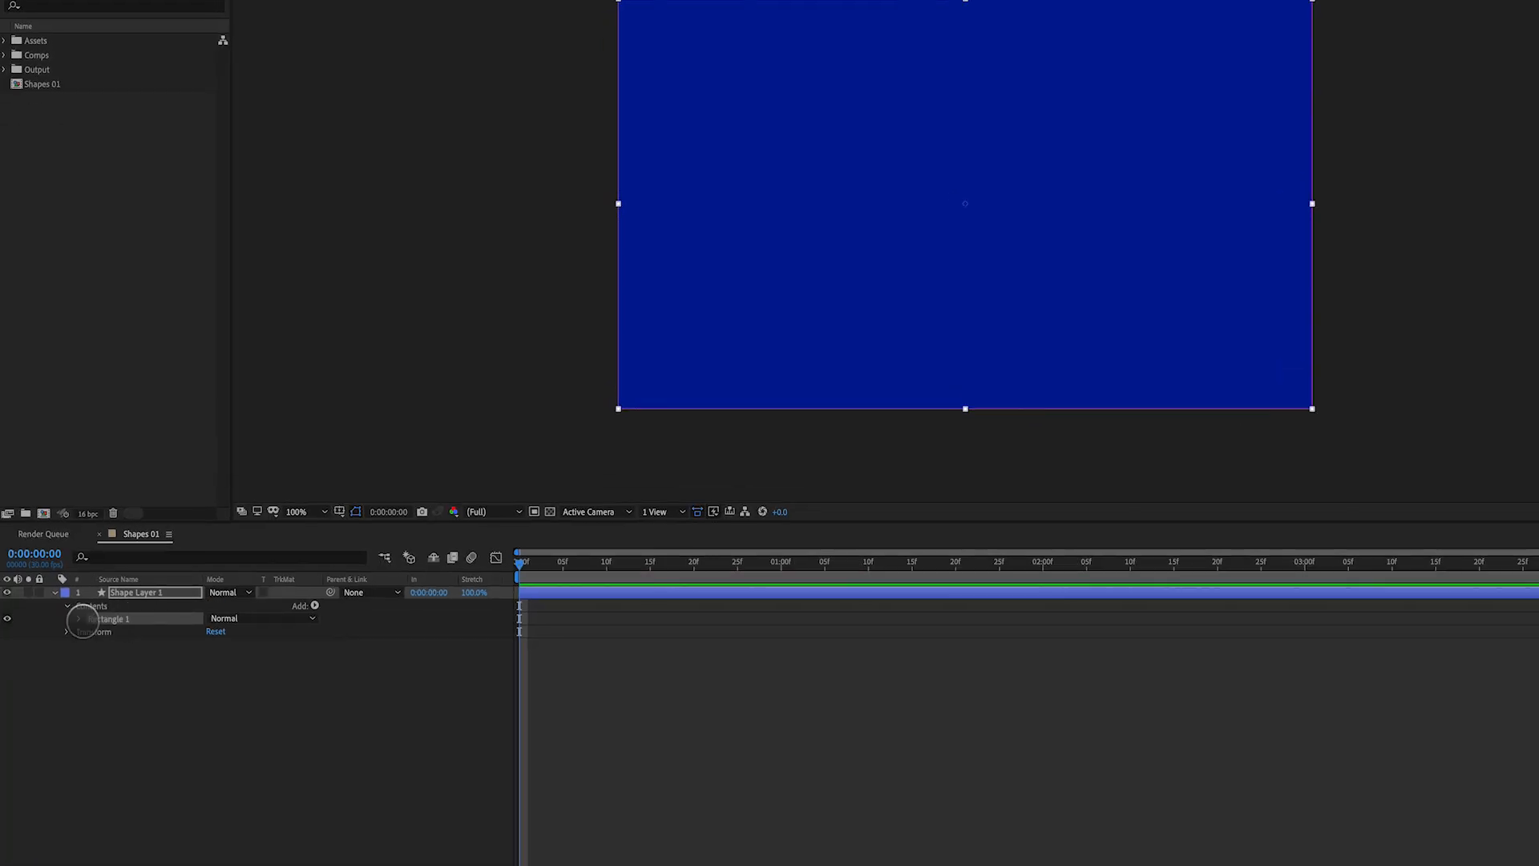
Unlink the size proportions of Rectangle Path 1 and set its width to 1080
click(78, 619)
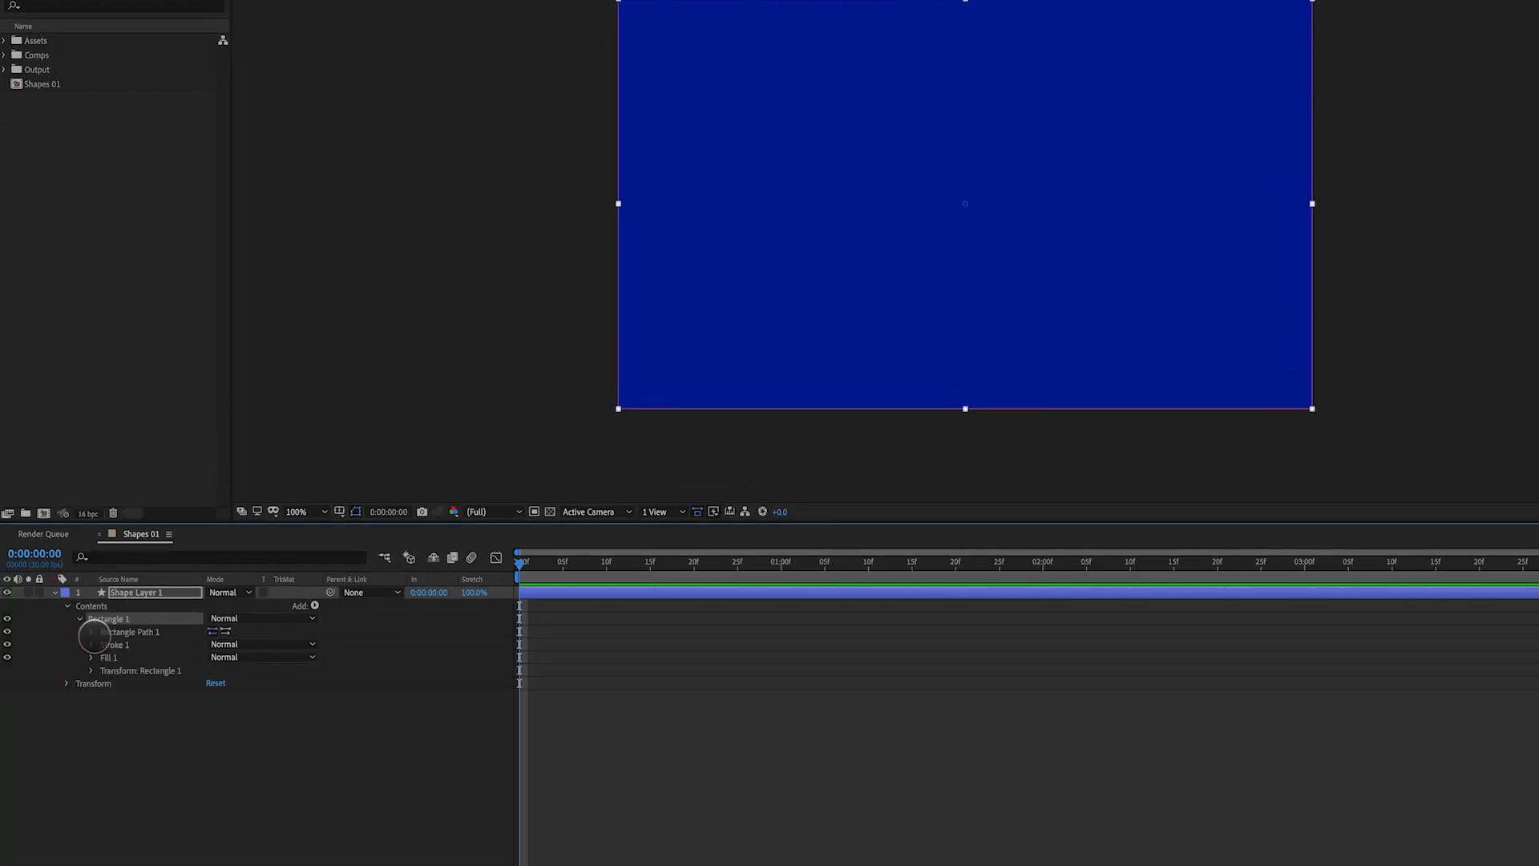
click(90, 632)
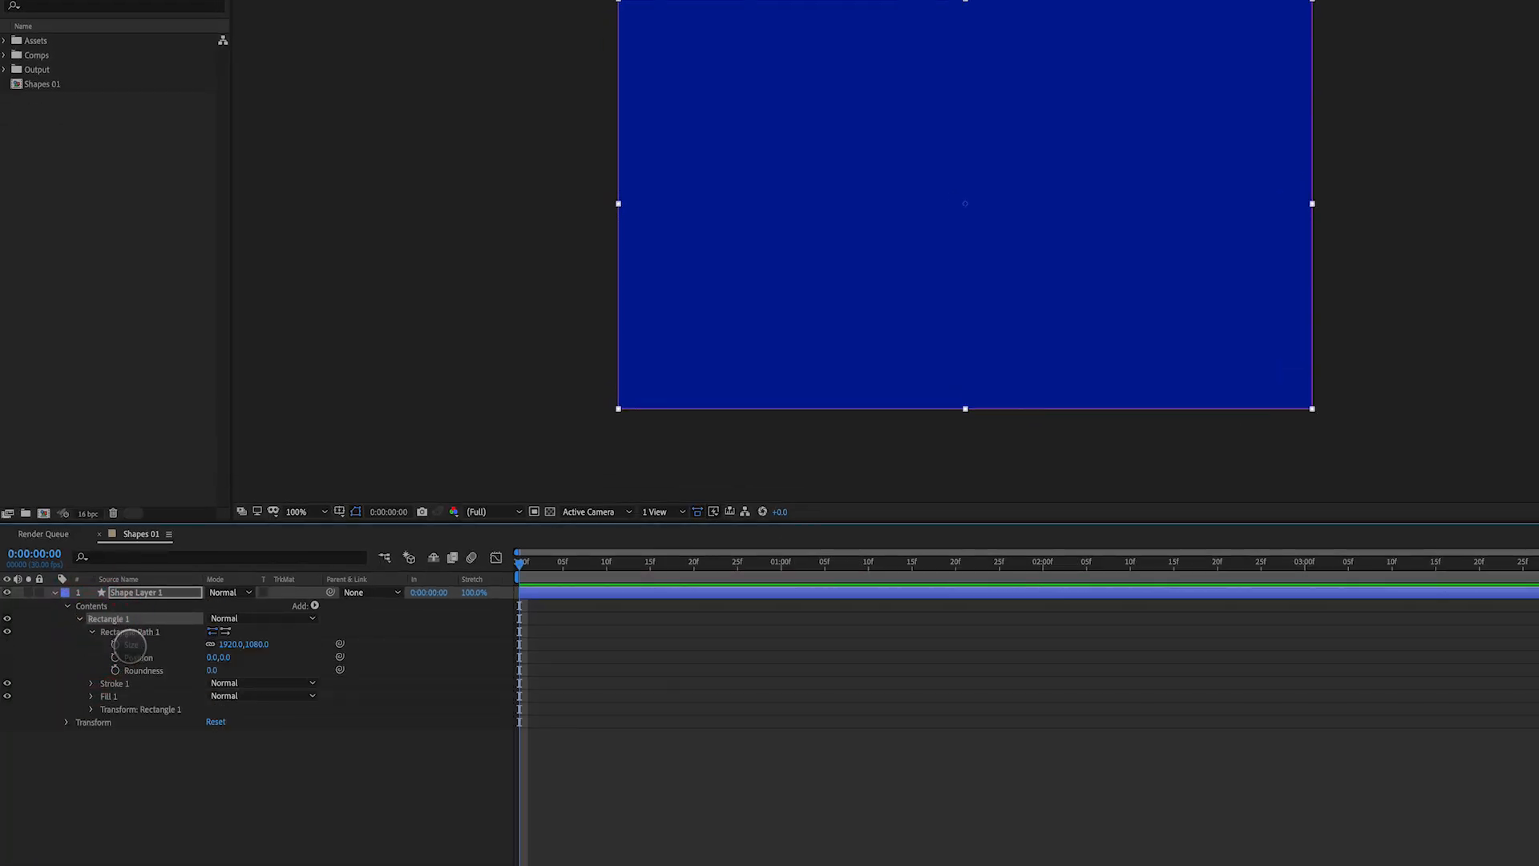
click(130, 644)
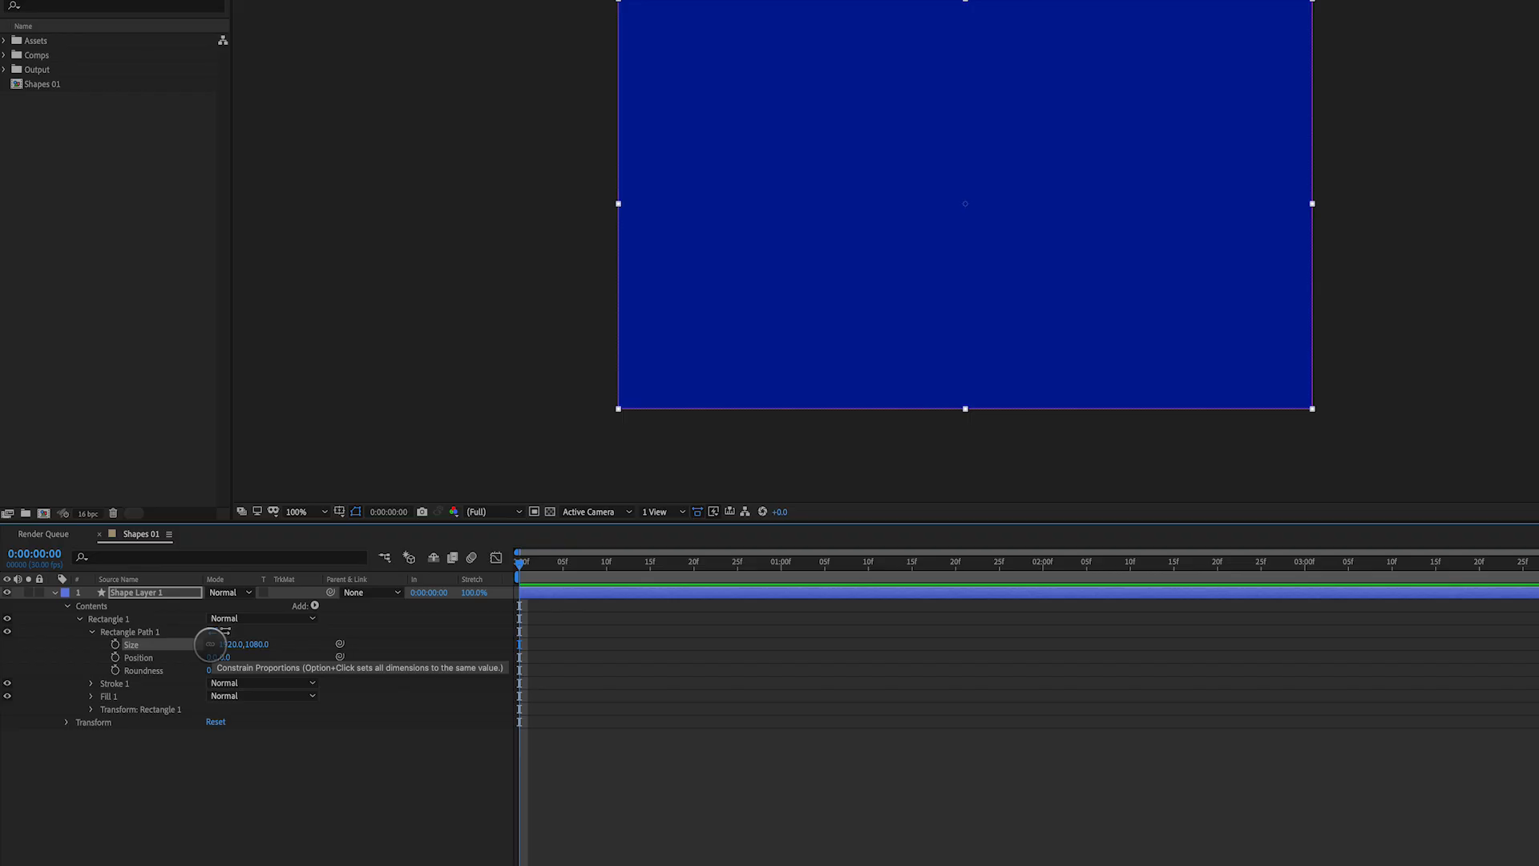
click(210, 643)
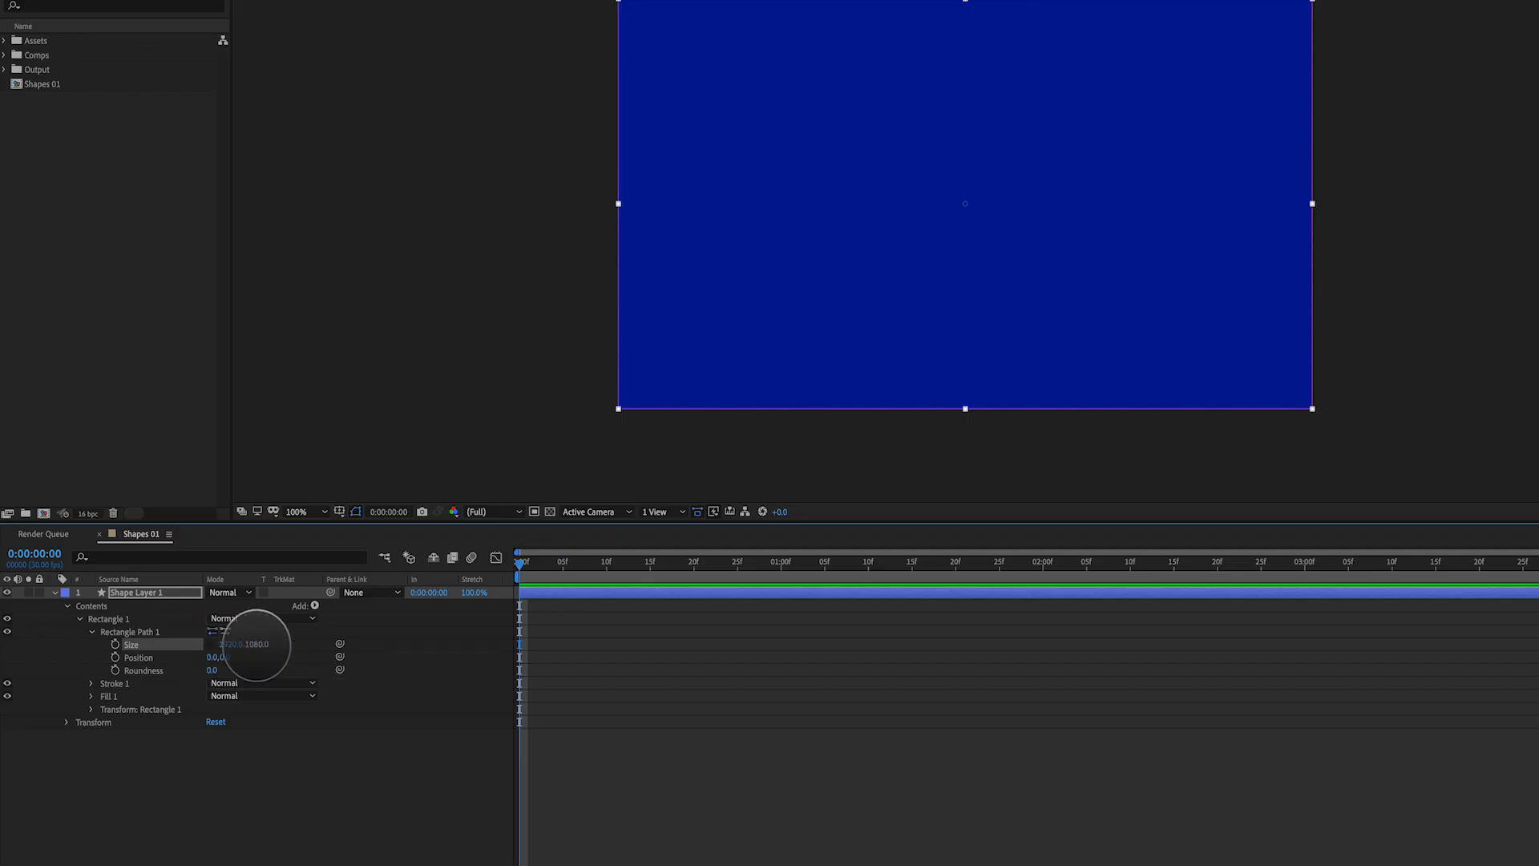
click(232, 644)
text(10)
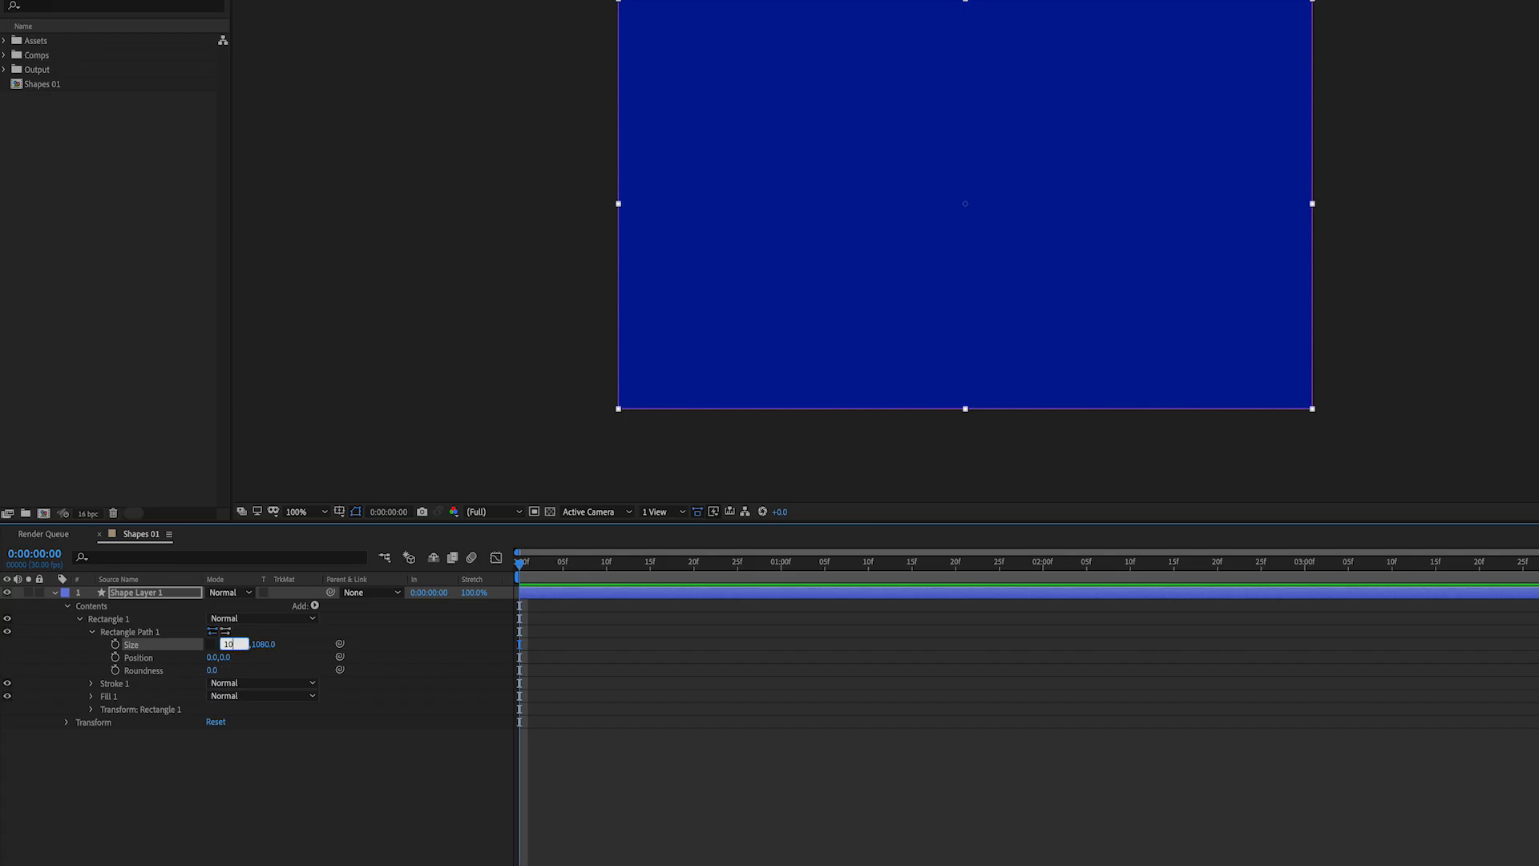
key(Return)
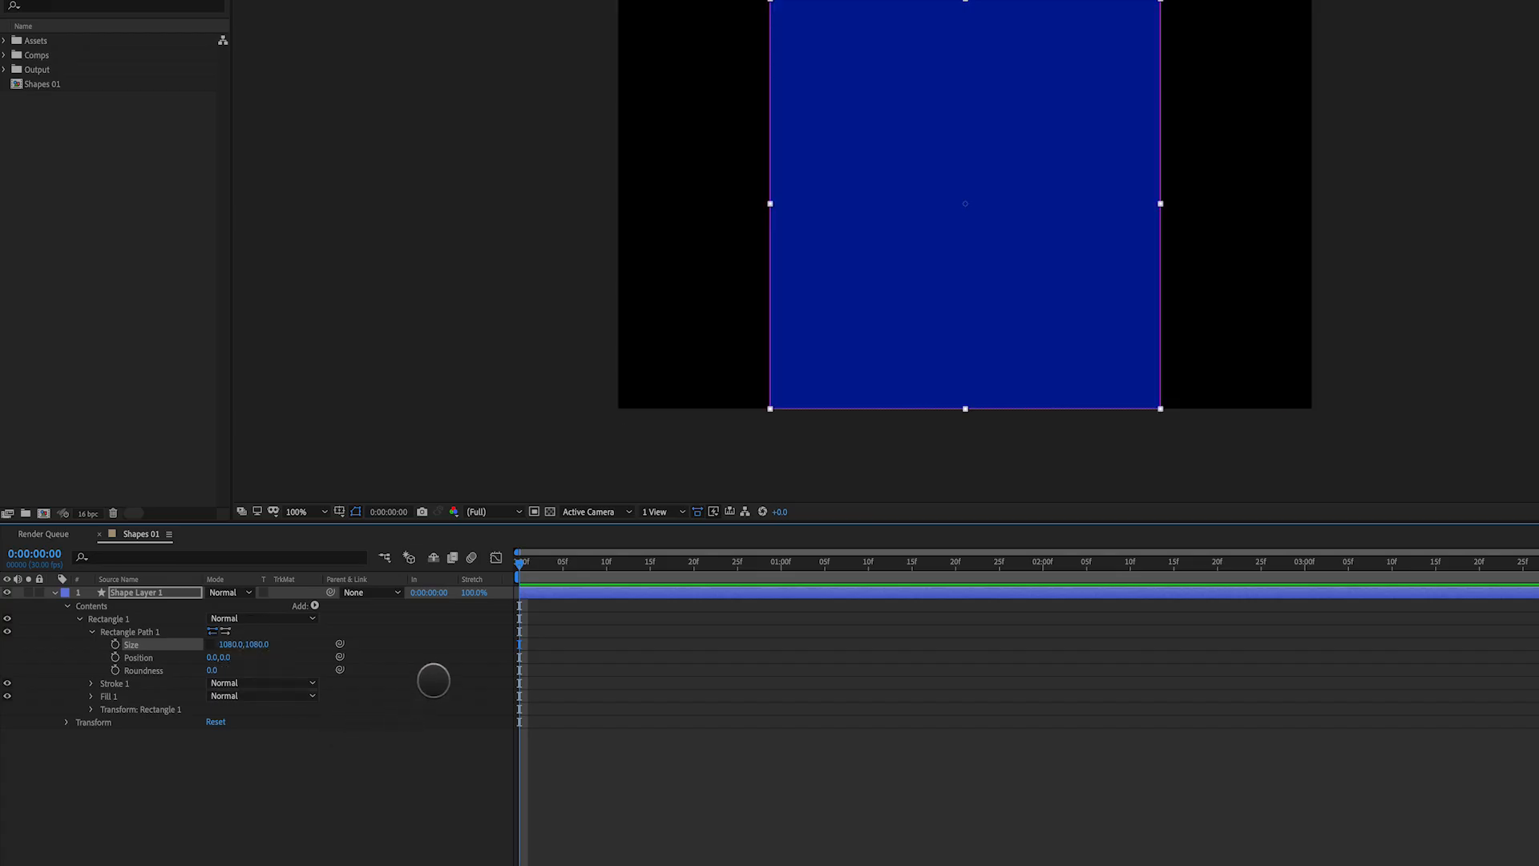
Relink the rectangle path's size proportions and shrink the square to about 543 by 543
click(433, 678)
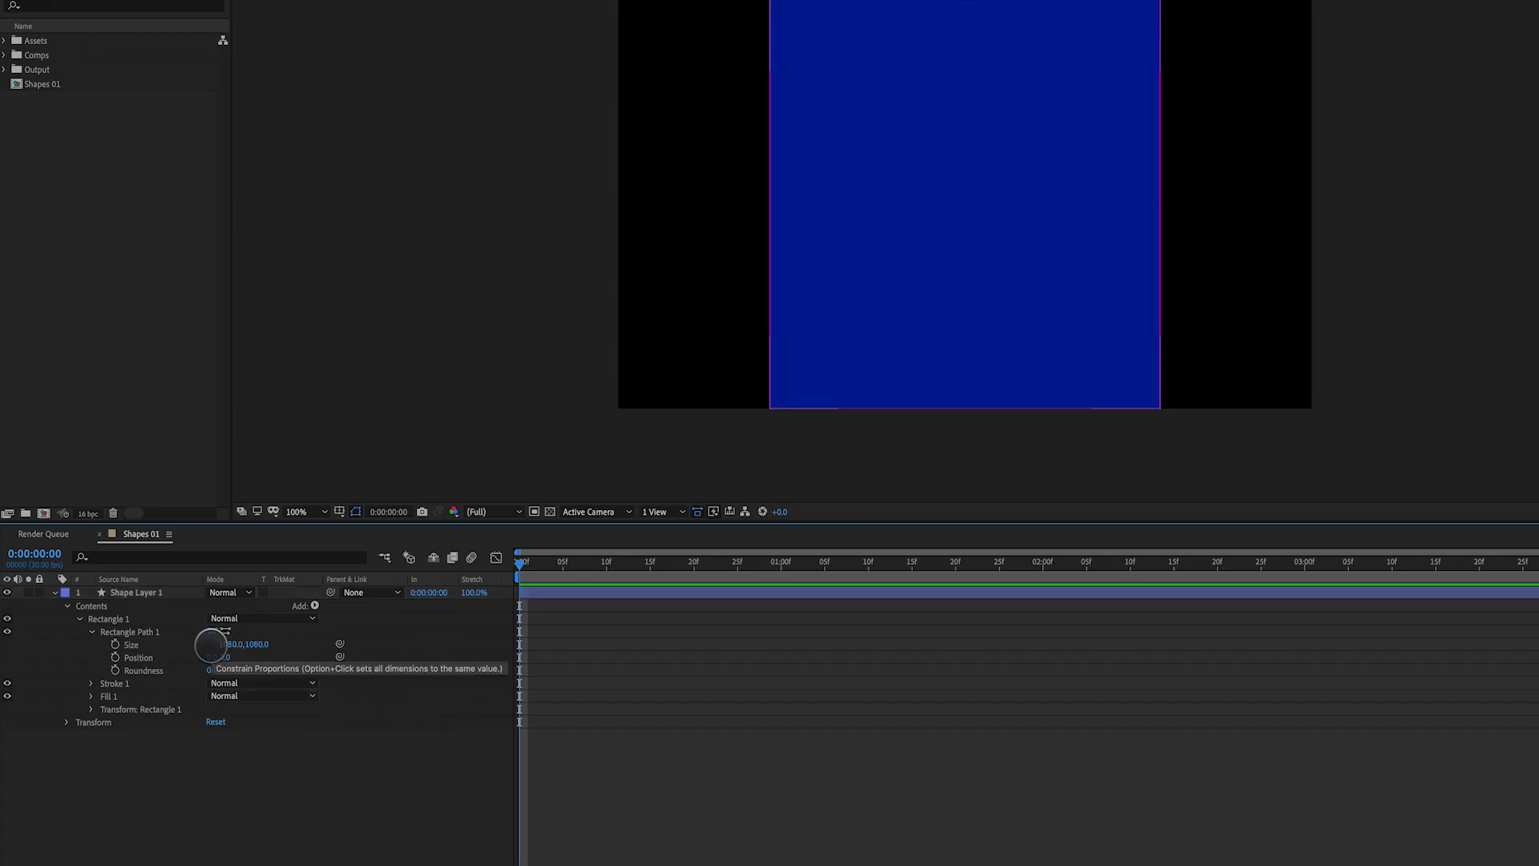
click(211, 644)
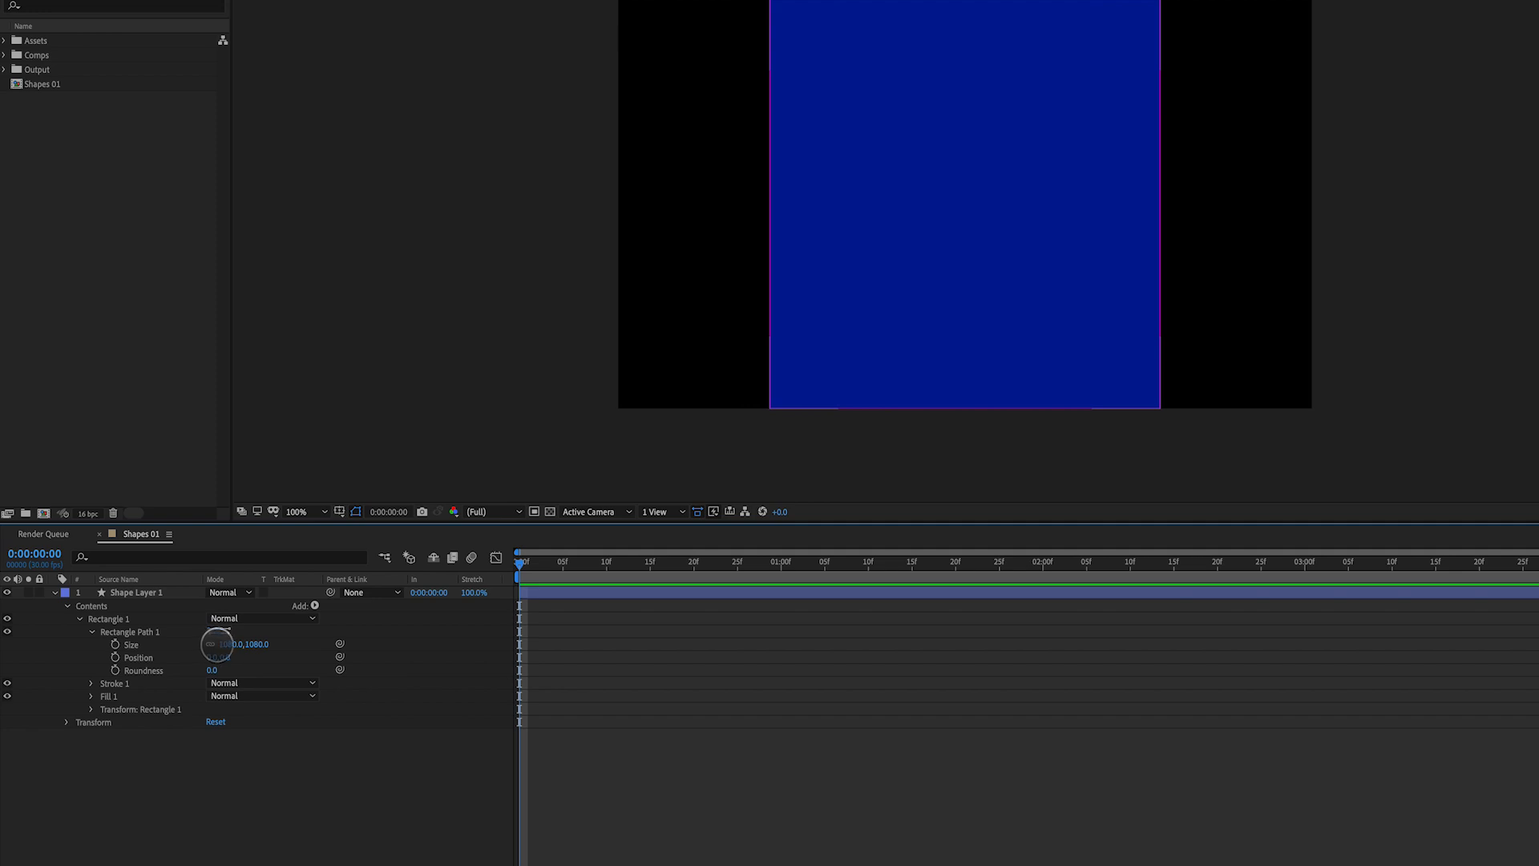
drag(229, 643, 106, 863)
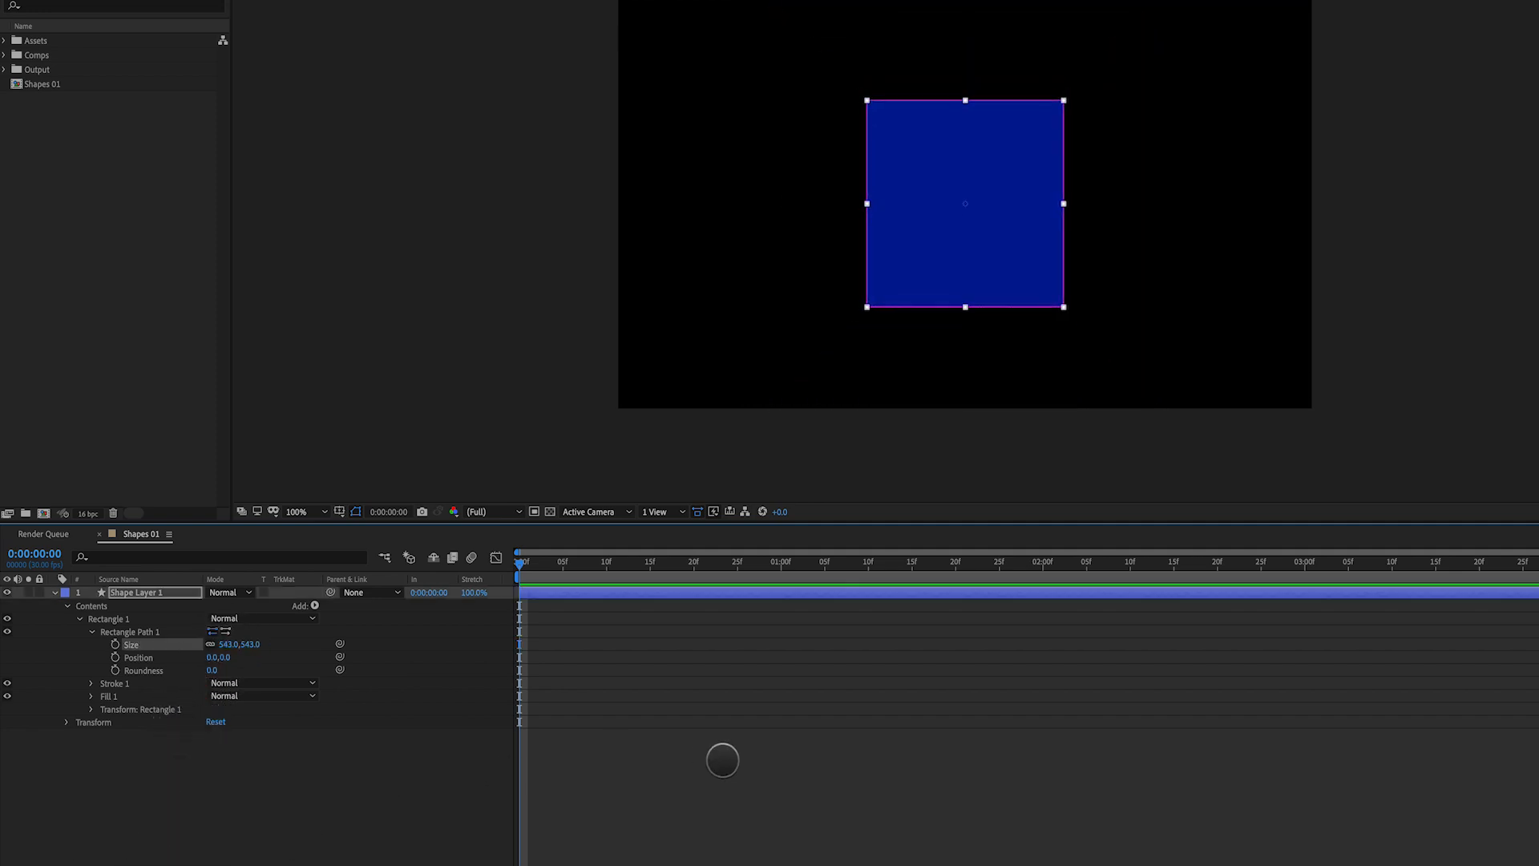
click(722, 760)
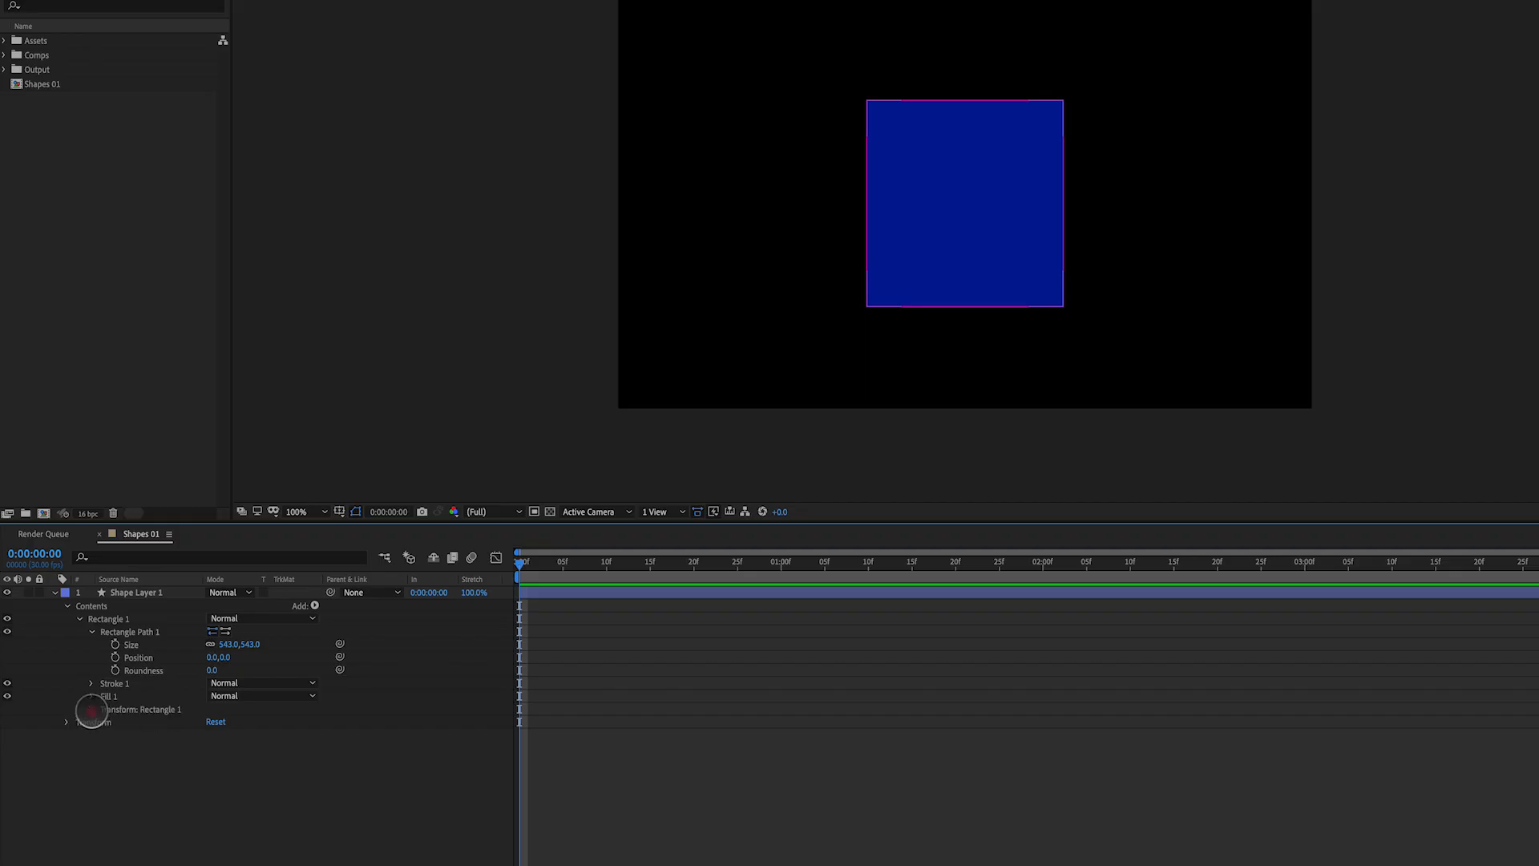
Scale the rectangle to 102% in Transform: Rectangle 1, and scale the whole layer to 84% in its own Transform group
click(91, 709)
click(119, 710)
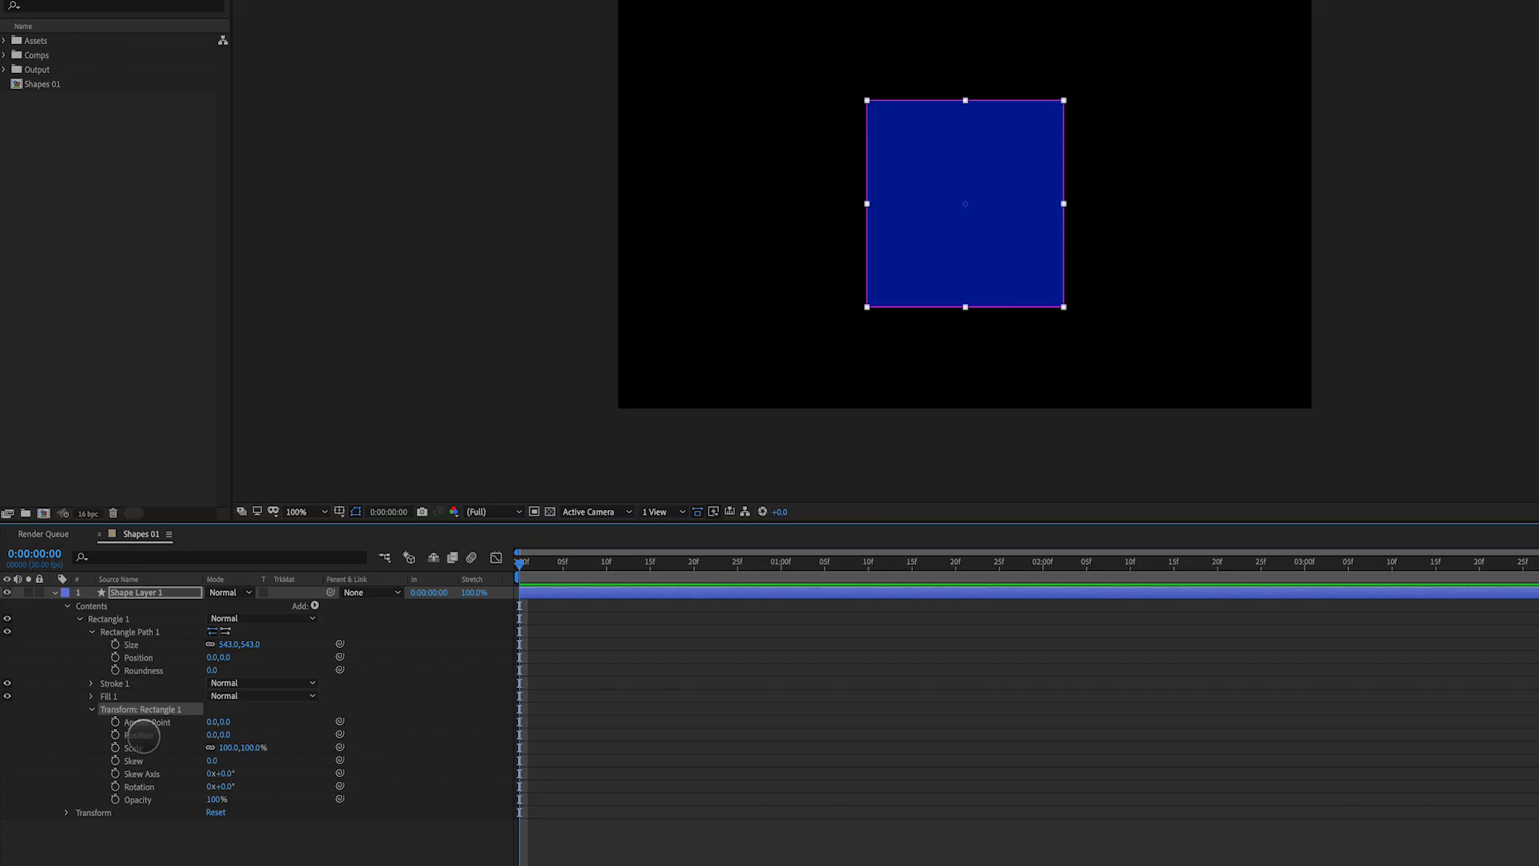
mouse_move(225, 746)
mouse_down()
mouse_move(280, 733)
mouse_move(202, 733)
mouse_up()
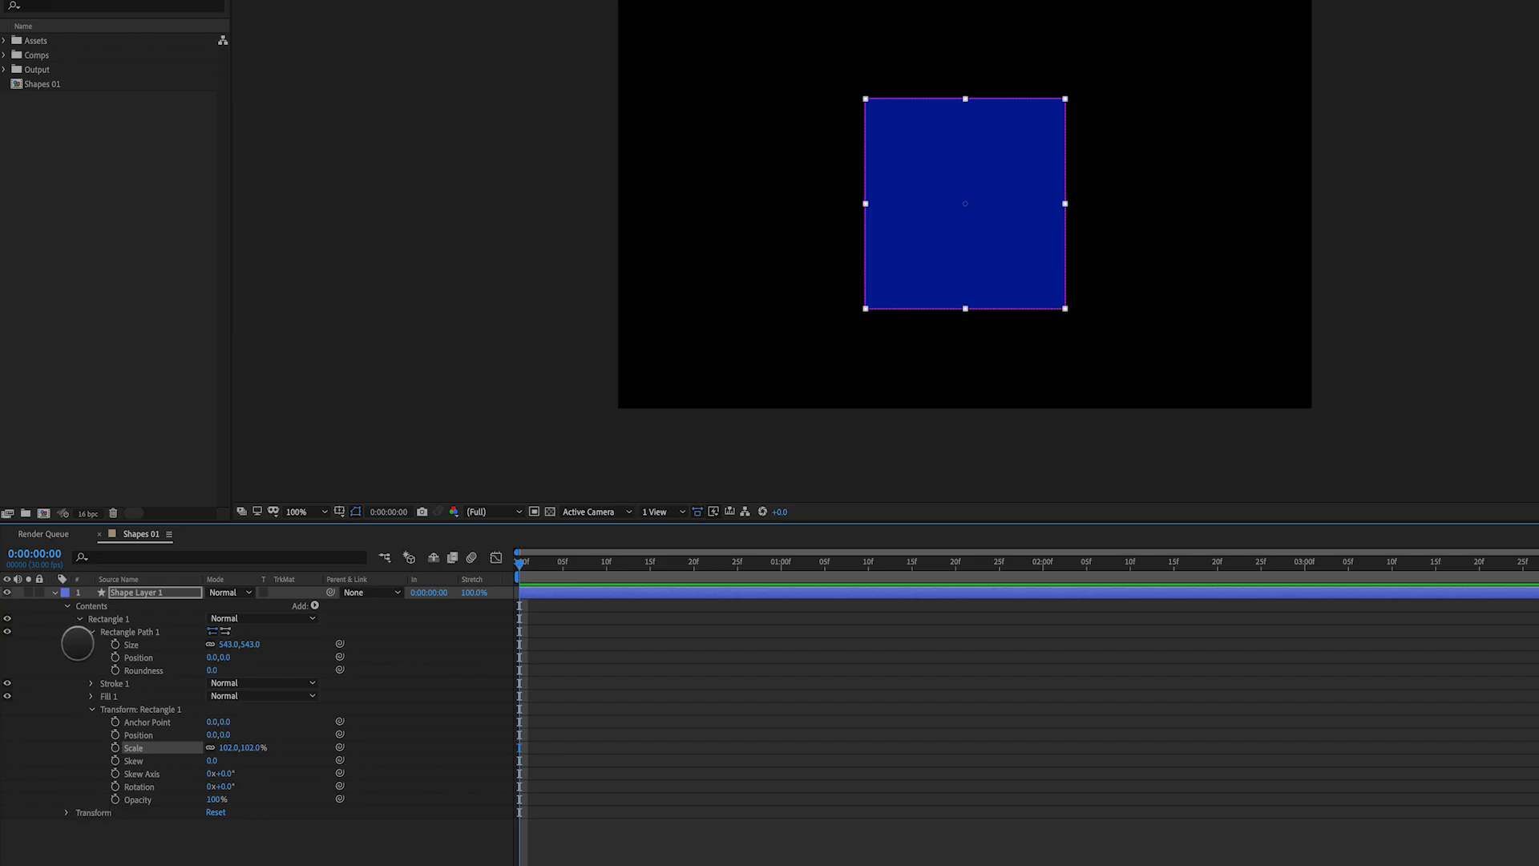
click(67, 813)
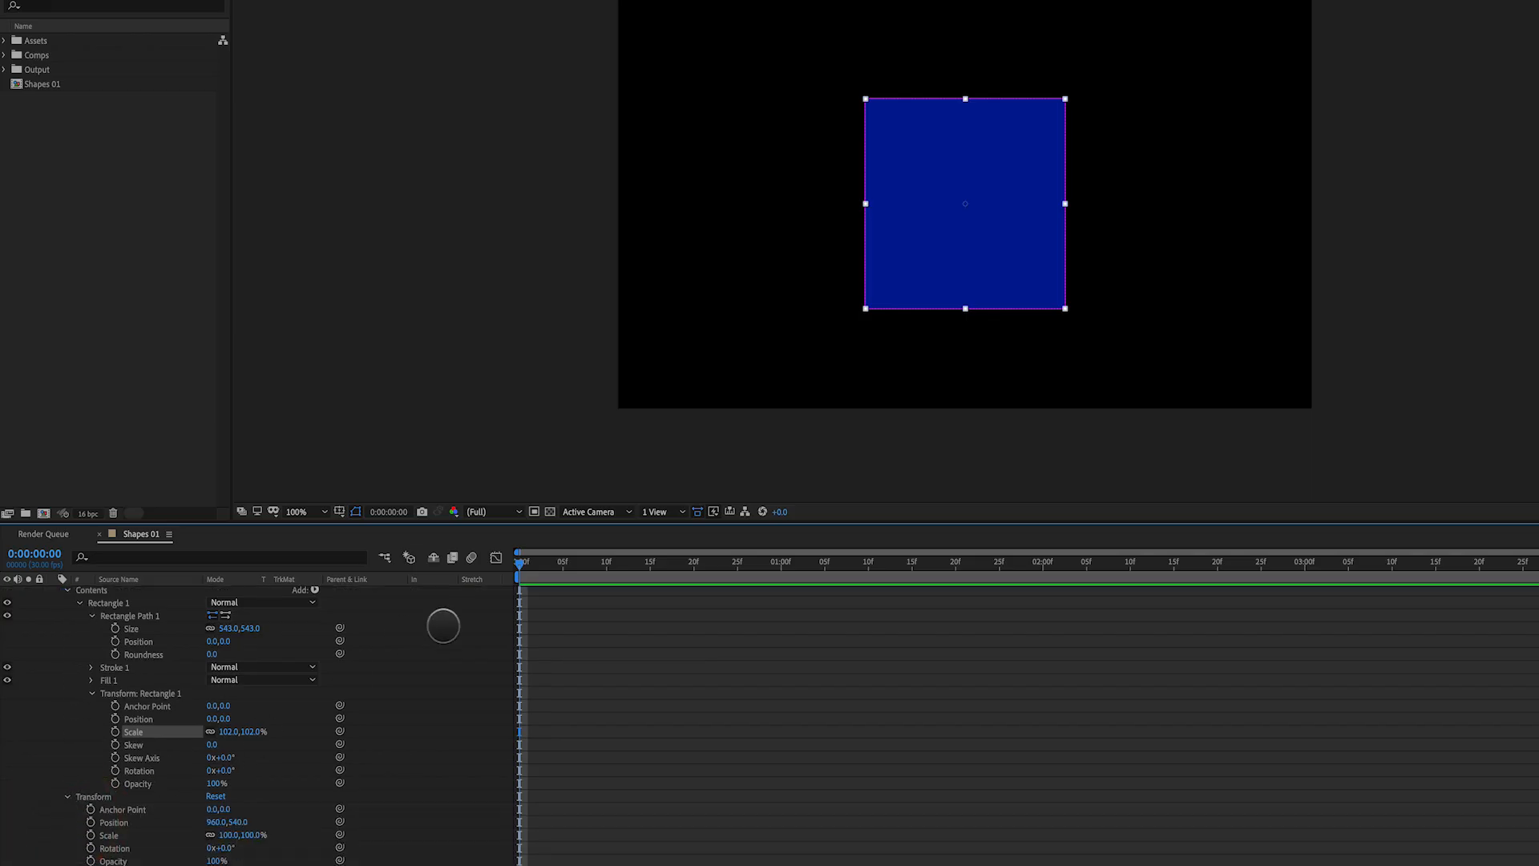
mouse_move(237, 835)
mouse_down()
mouse_move(313, 831)
mouse_move(230, 825)
mouse_up()
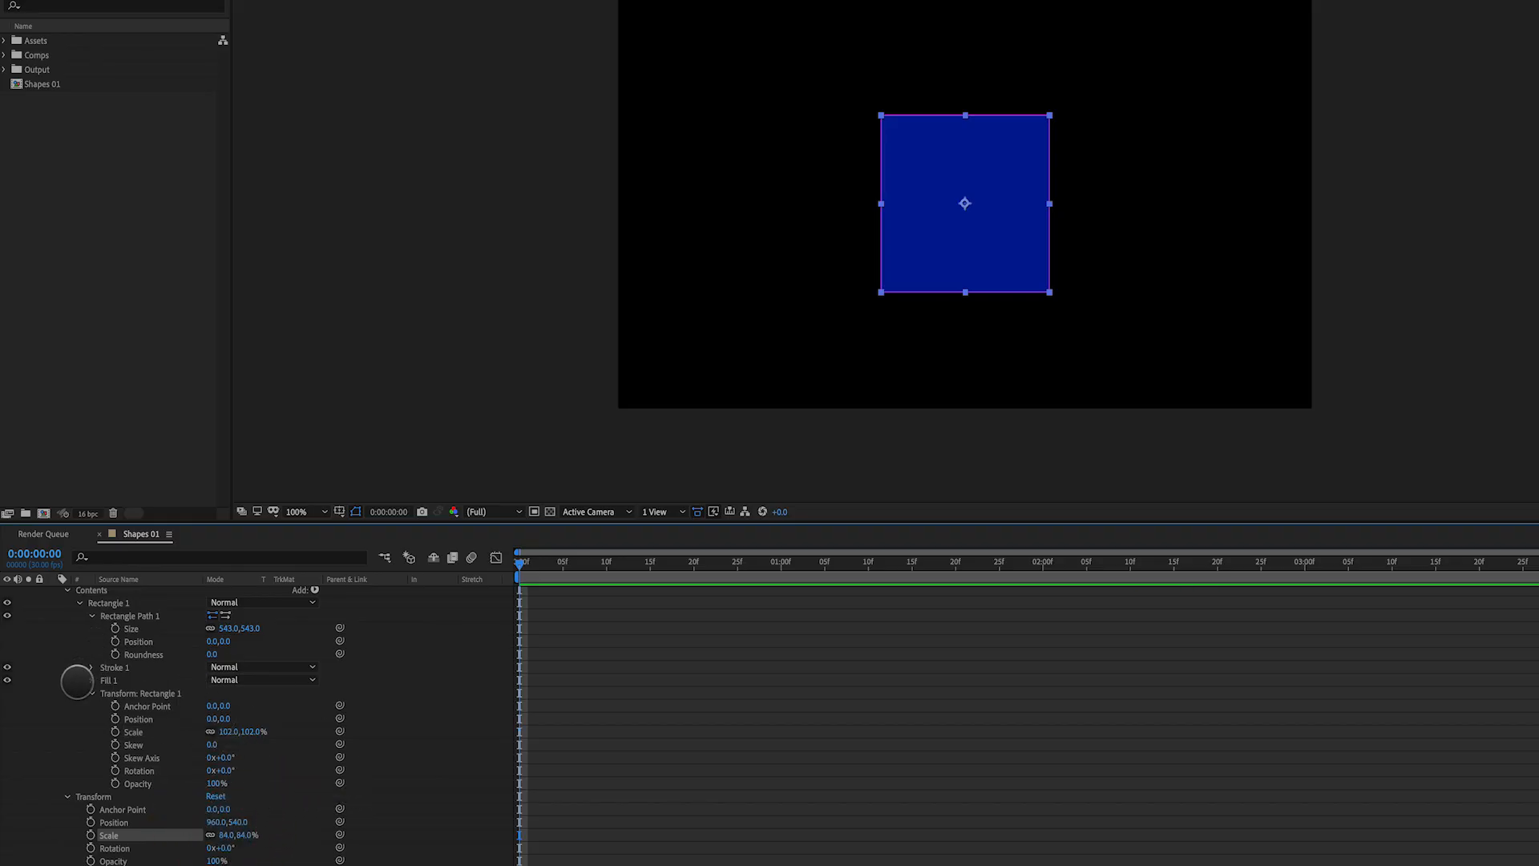
Compare the Transform: Rectangle 1 properties with the shape layer's own Transform properties
scroll(77, 681, up, 1)
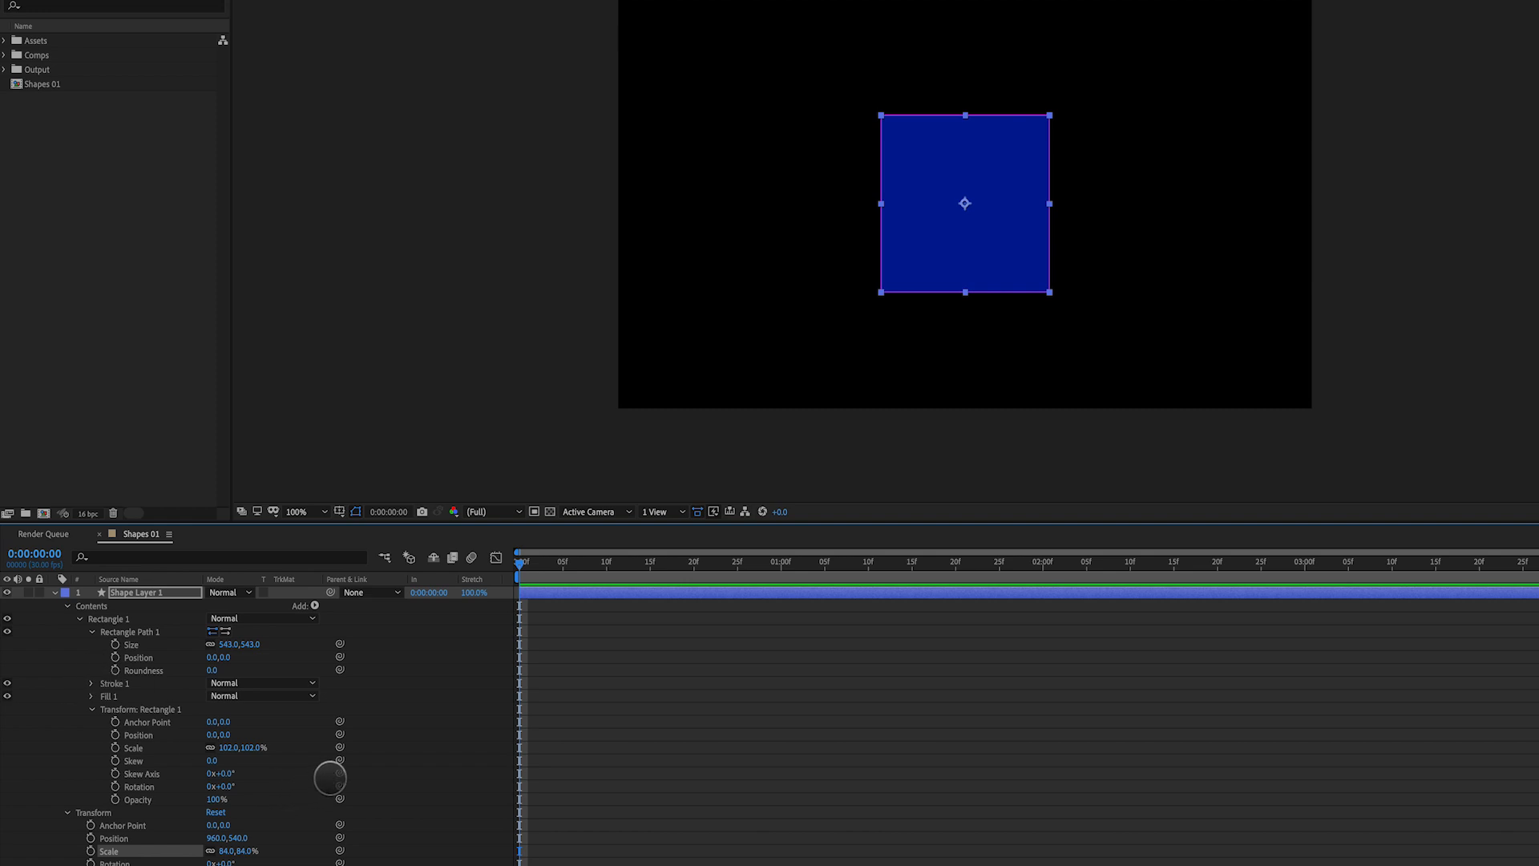
click(138, 709)
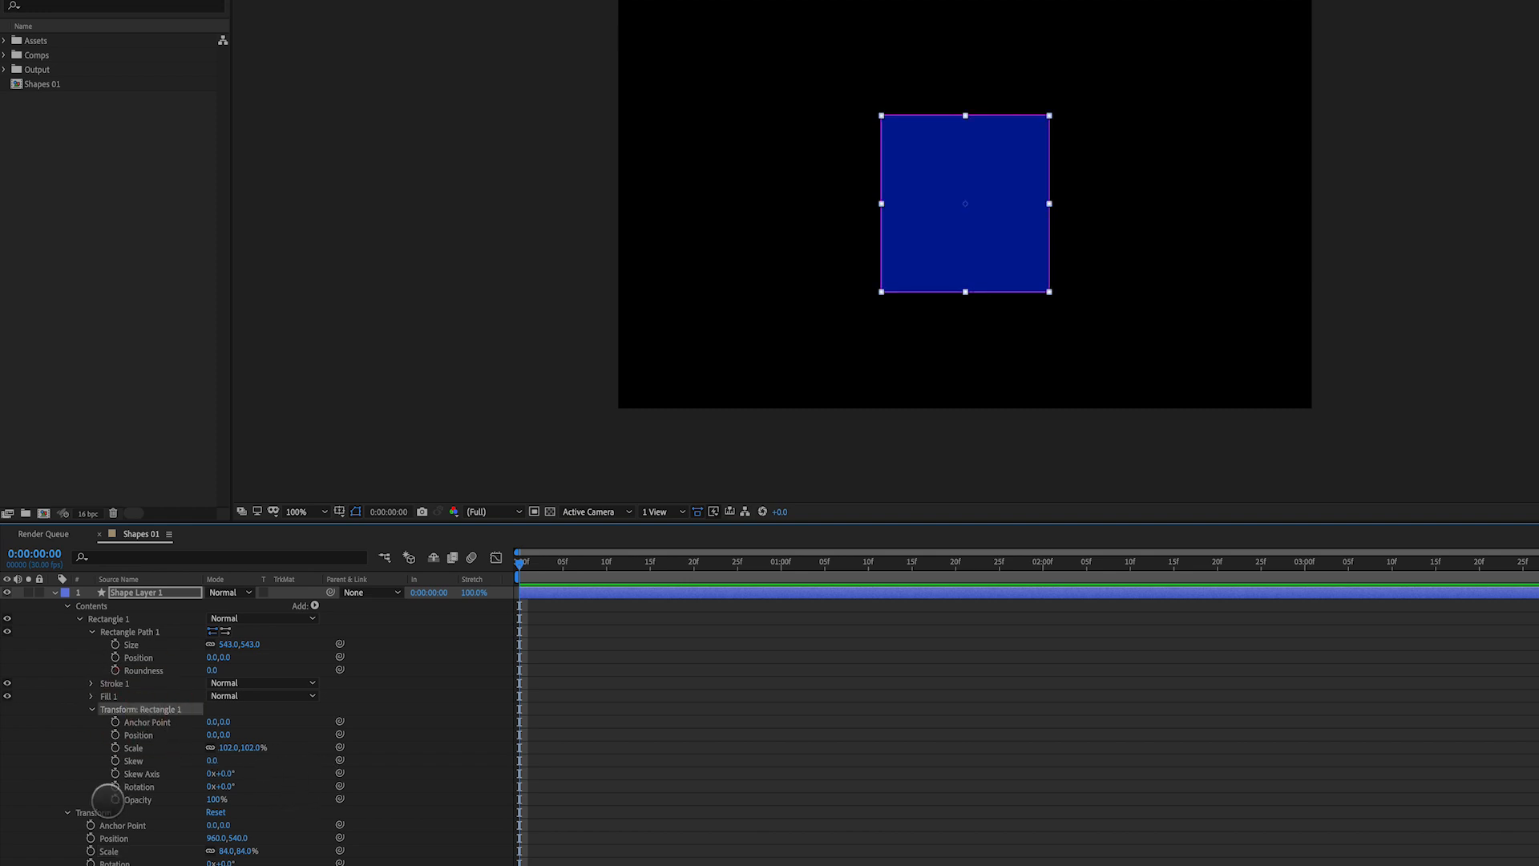
click(95, 812)
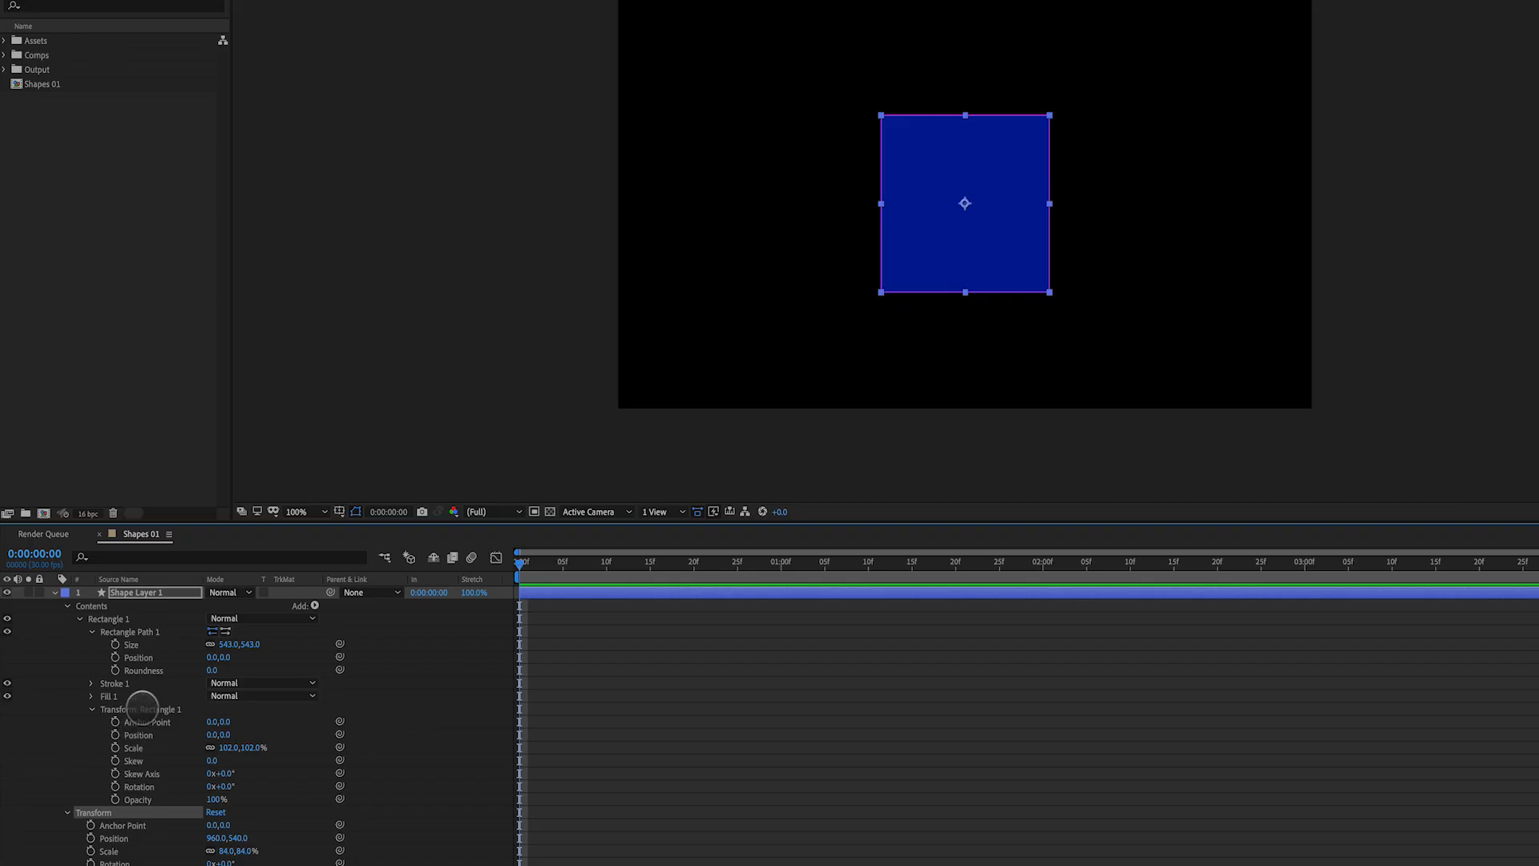
click(195, 543)
Add a composition-sized ellipse inside the existing shape layer with the Ellipse tool
click(163, 594)
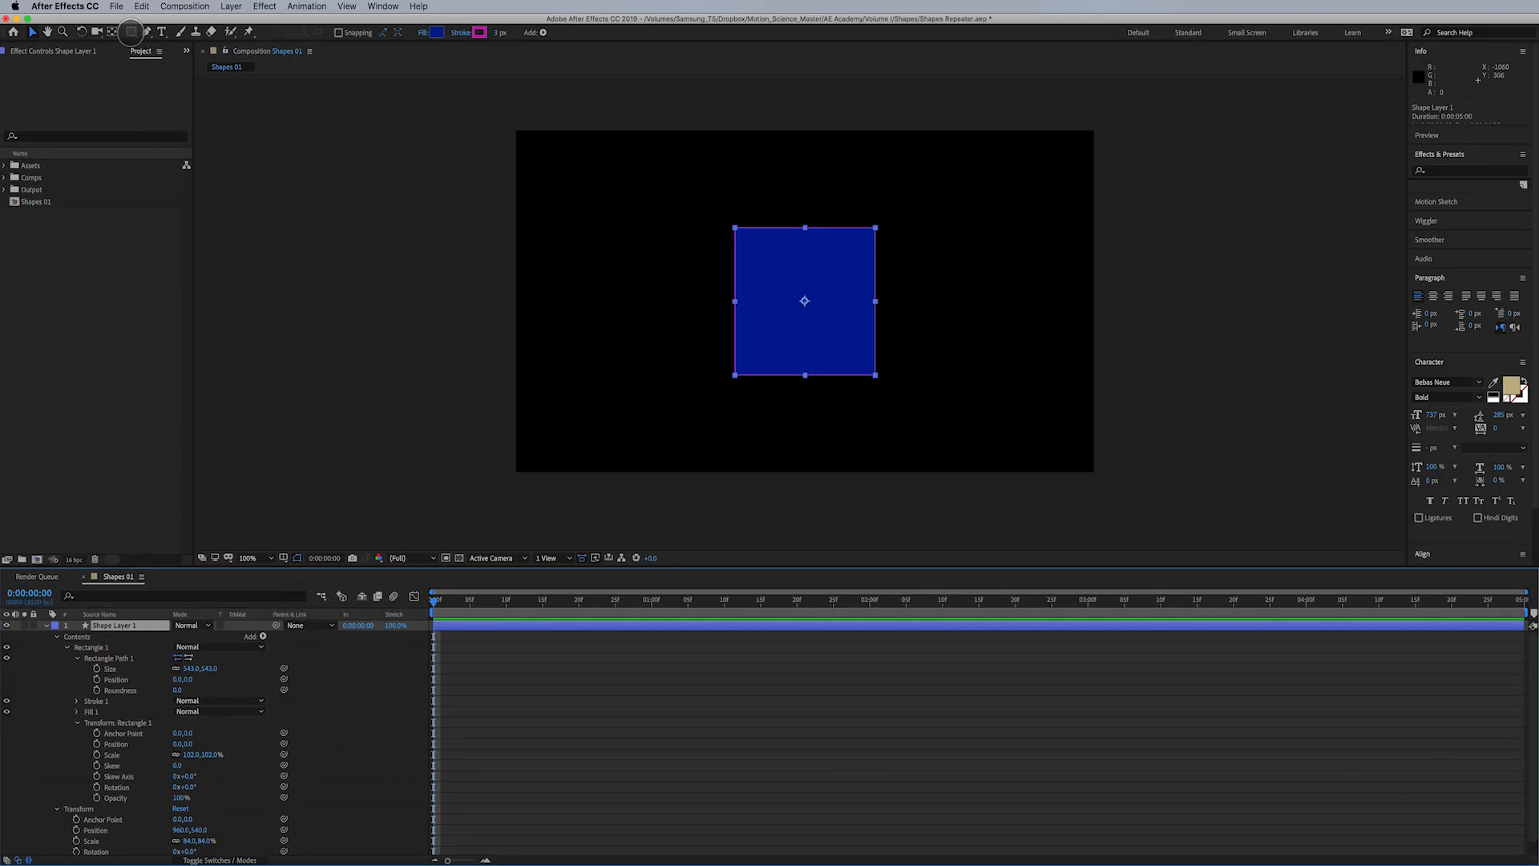
drag(131, 32, 160, 60)
double_click(132, 32)
key(v)
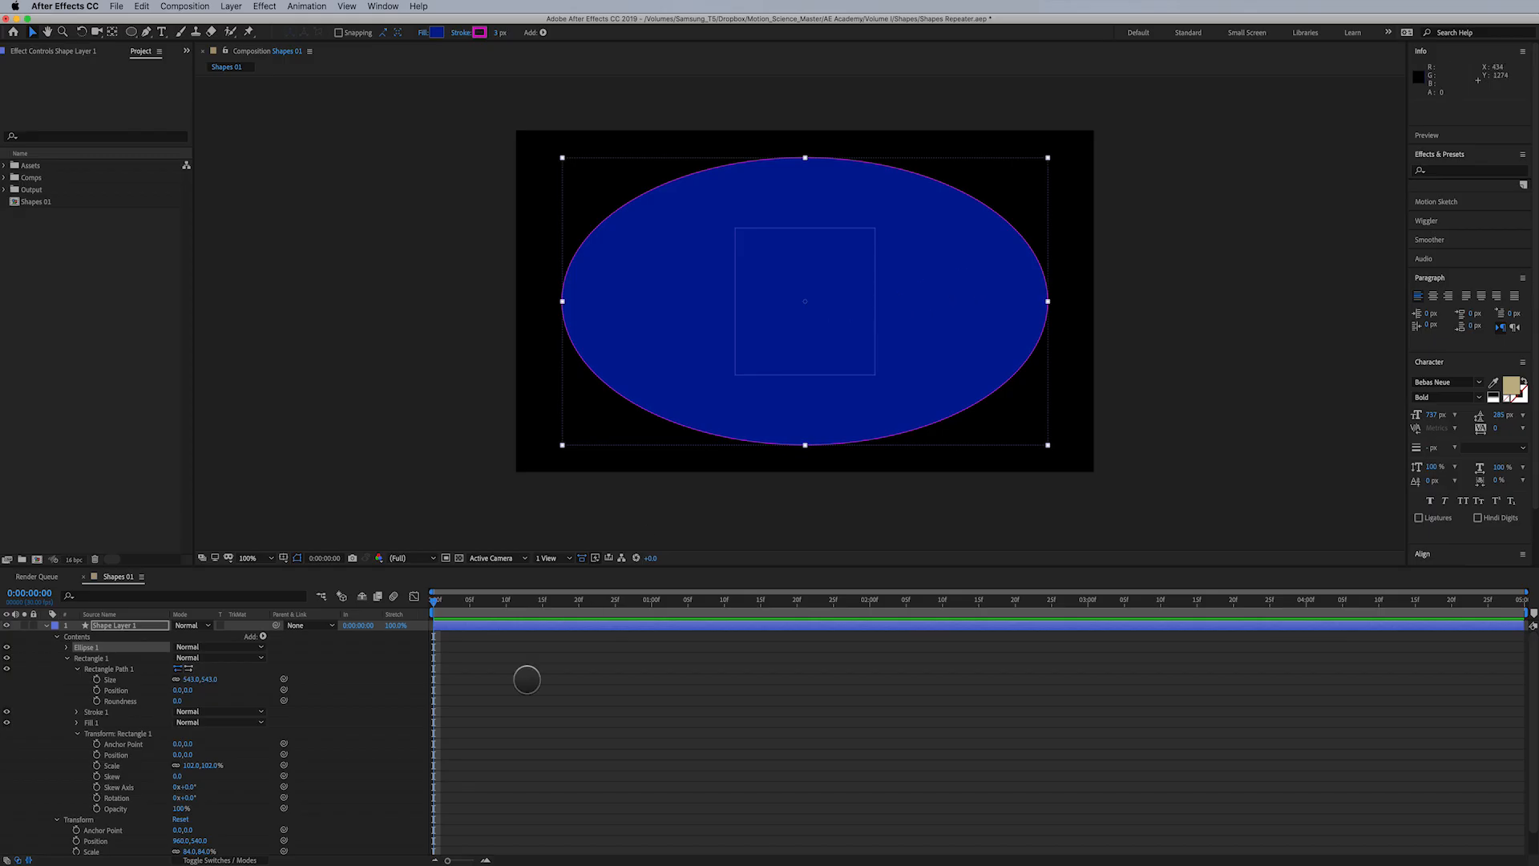
scroll(28, 776, down, 1)
scroll(27, 776, down, 1)
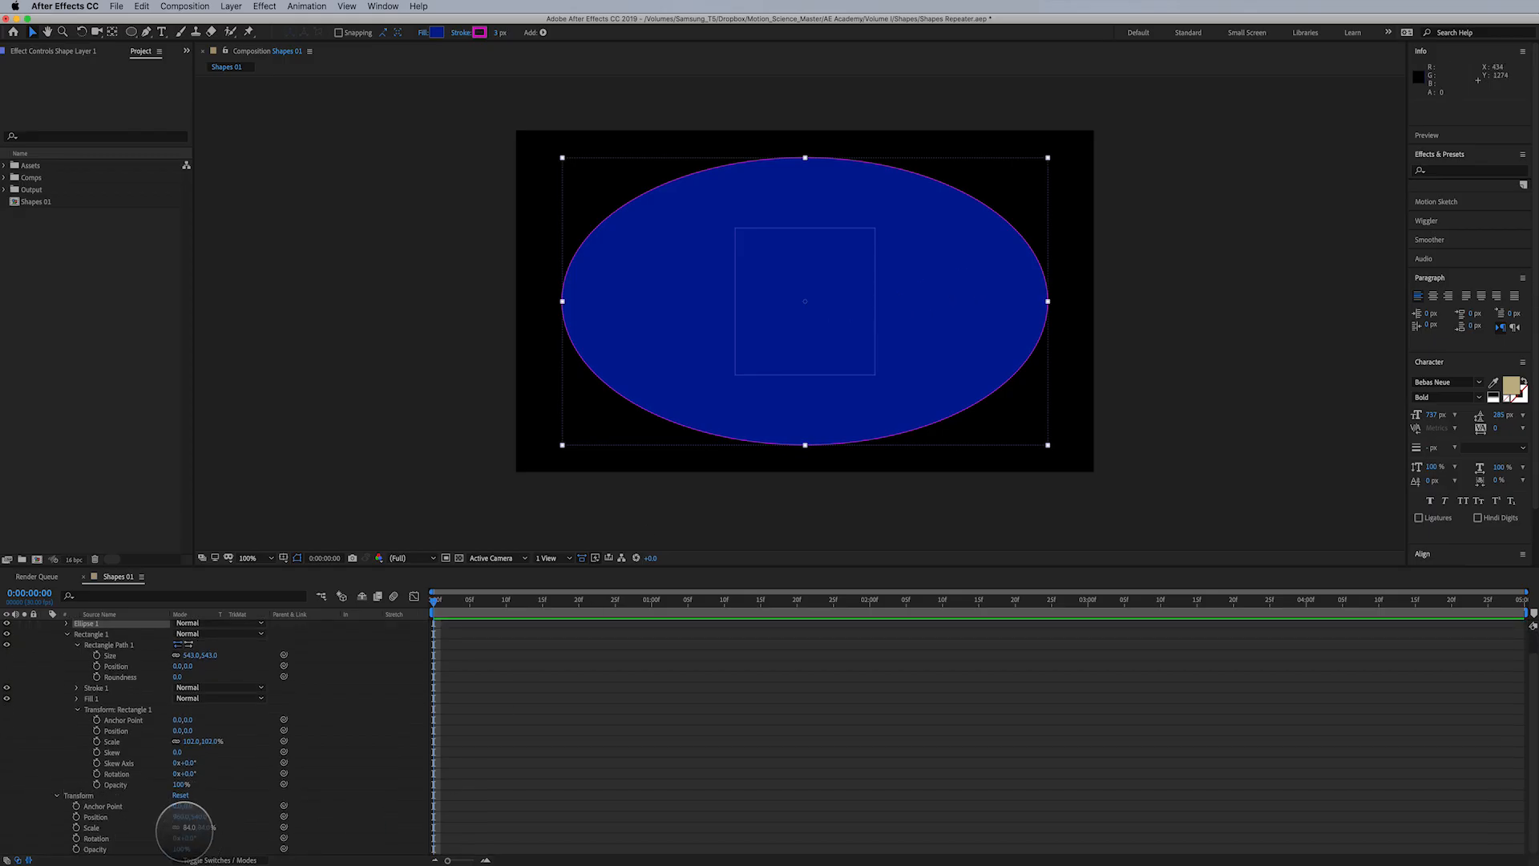
Set the shape layer's scale to 100% in its own Transform group
click(190, 827)
text(10)
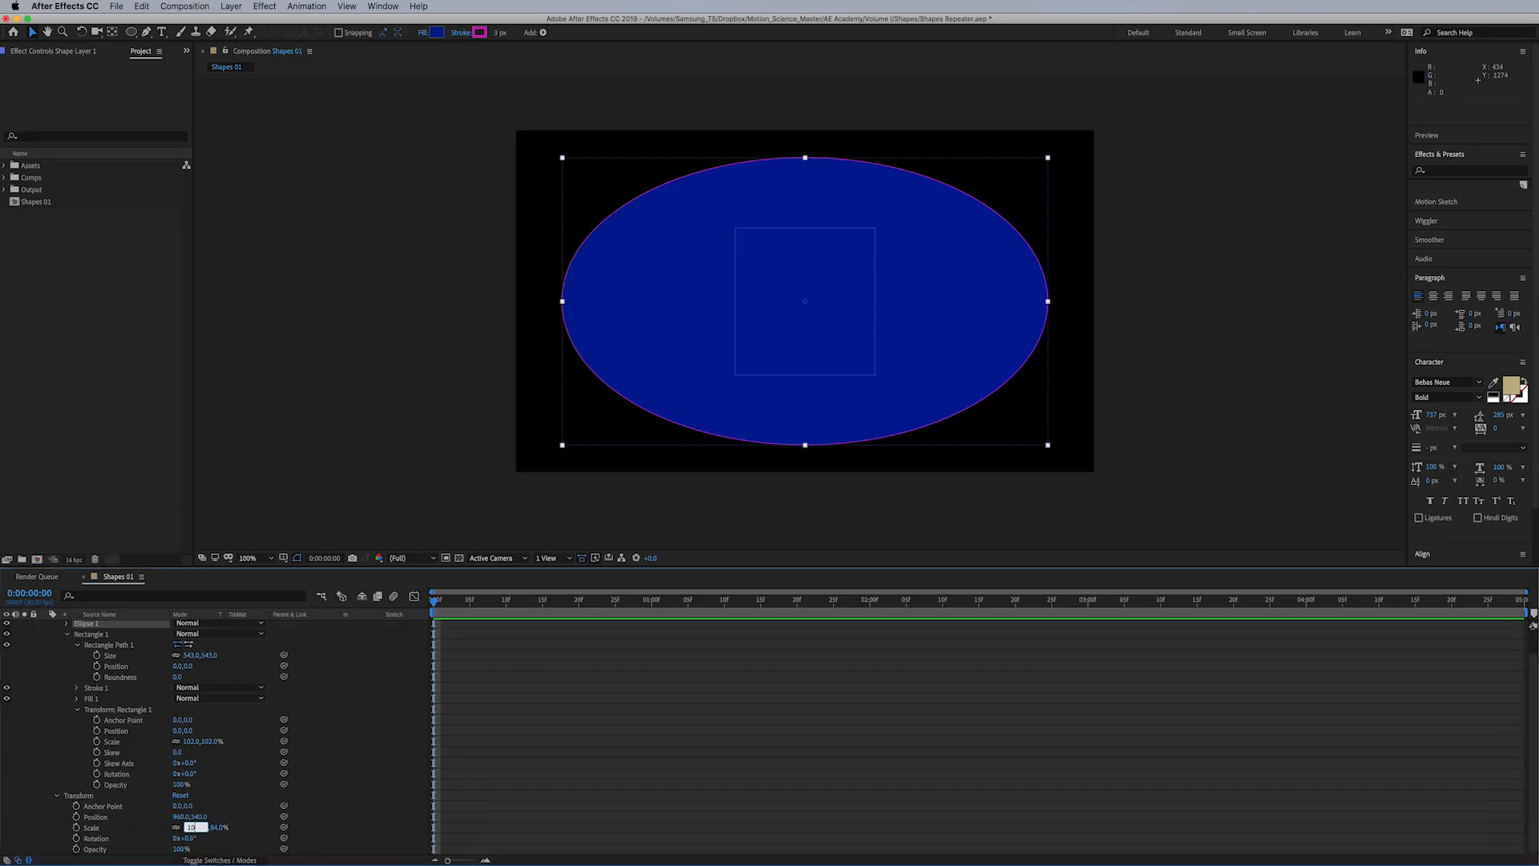
text(0)
key(Return)
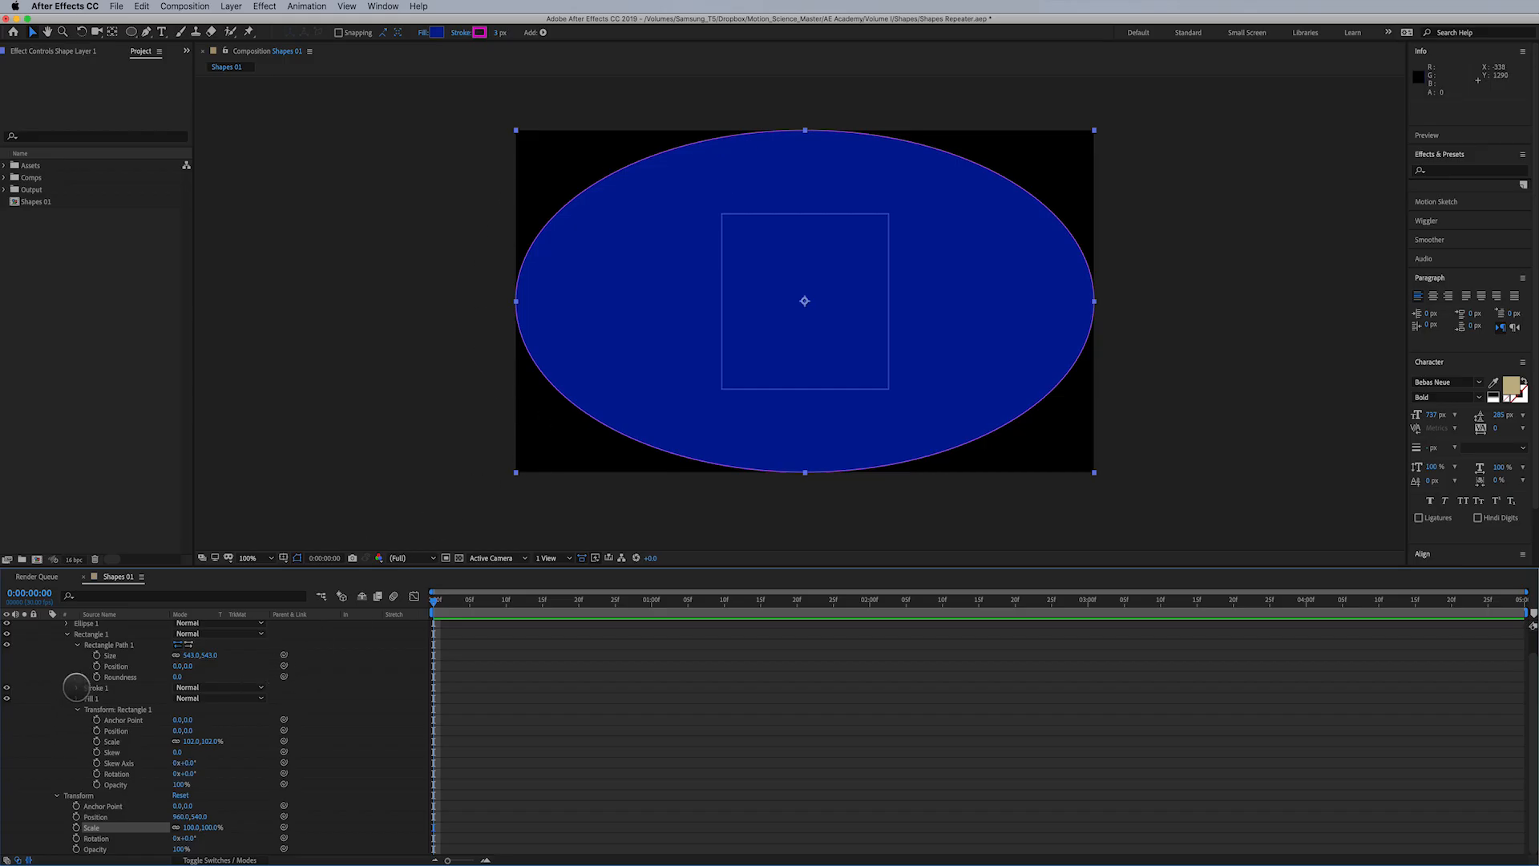
Unlink the Ellipse Path 1 size, make it a 1080 by 1080 circle, and restore the proportion link
scroll(76, 687, up, 2)
click(74, 648)
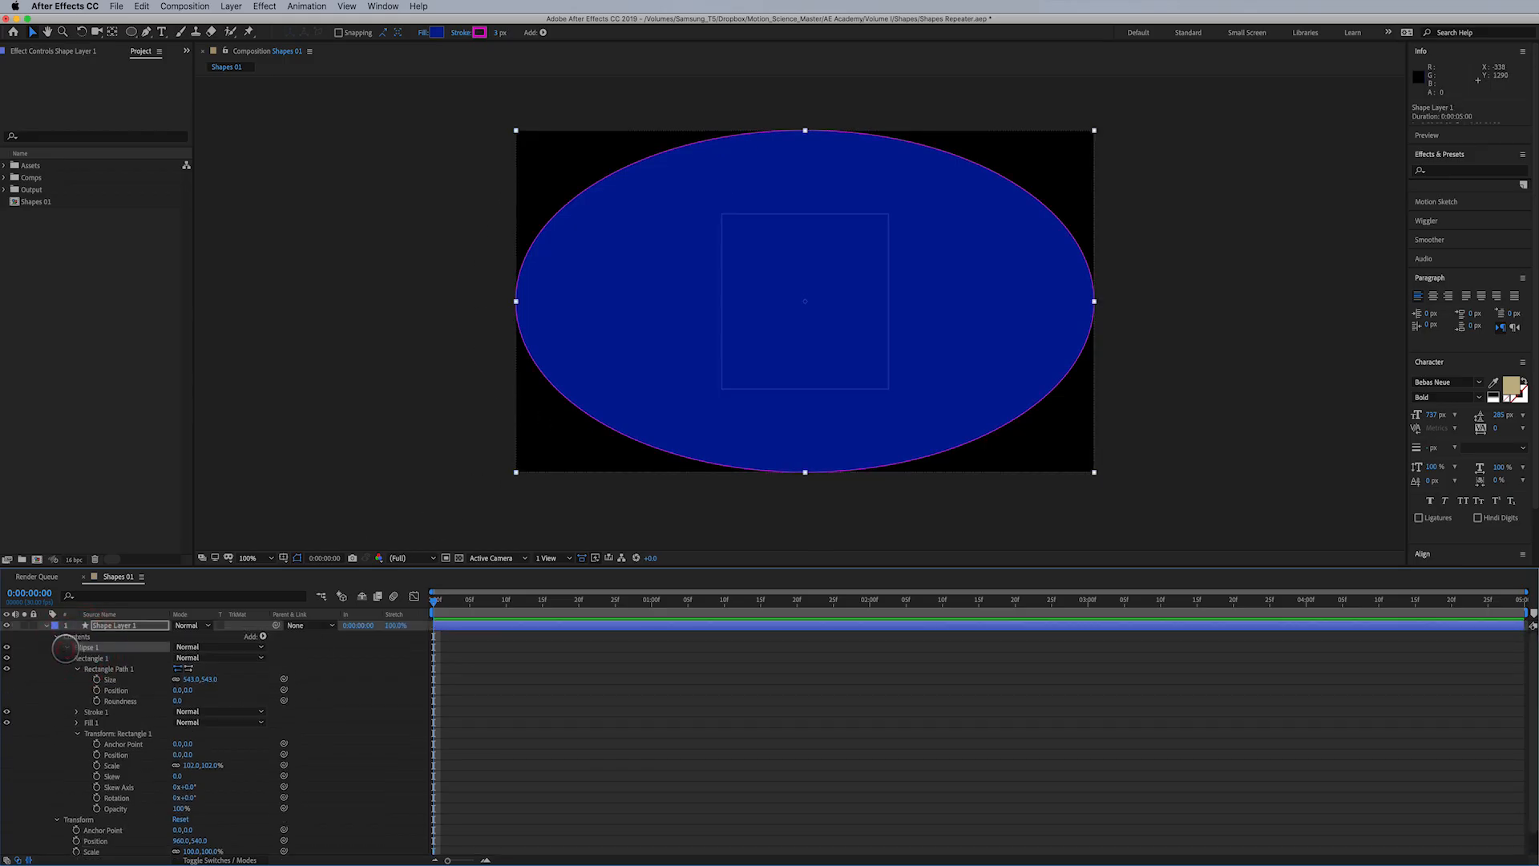
click(67, 647)
click(77, 658)
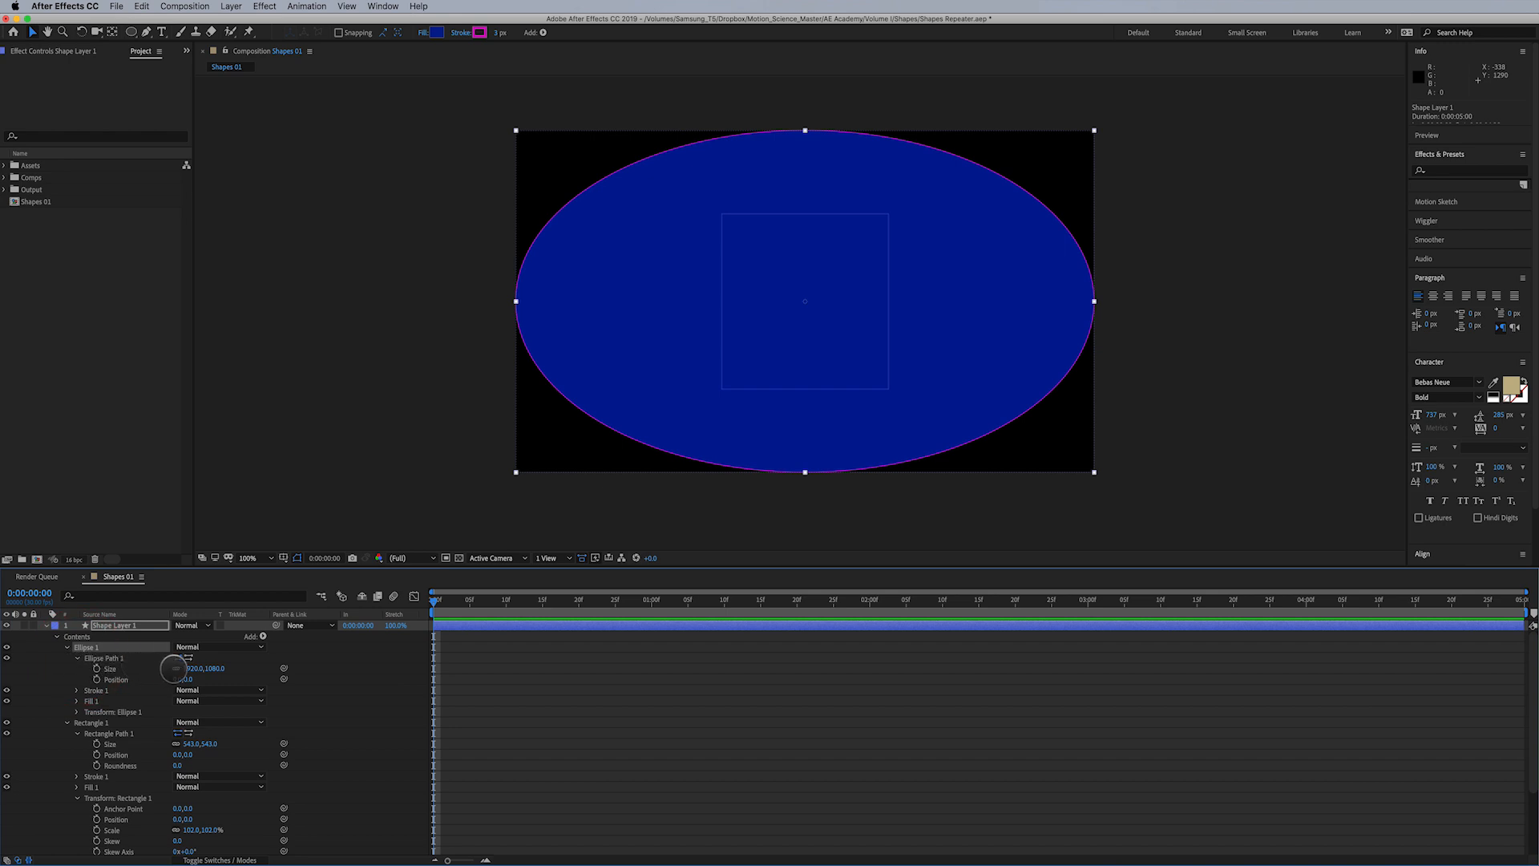
click(176, 669)
click(191, 668)
text(1080)
key(Return)
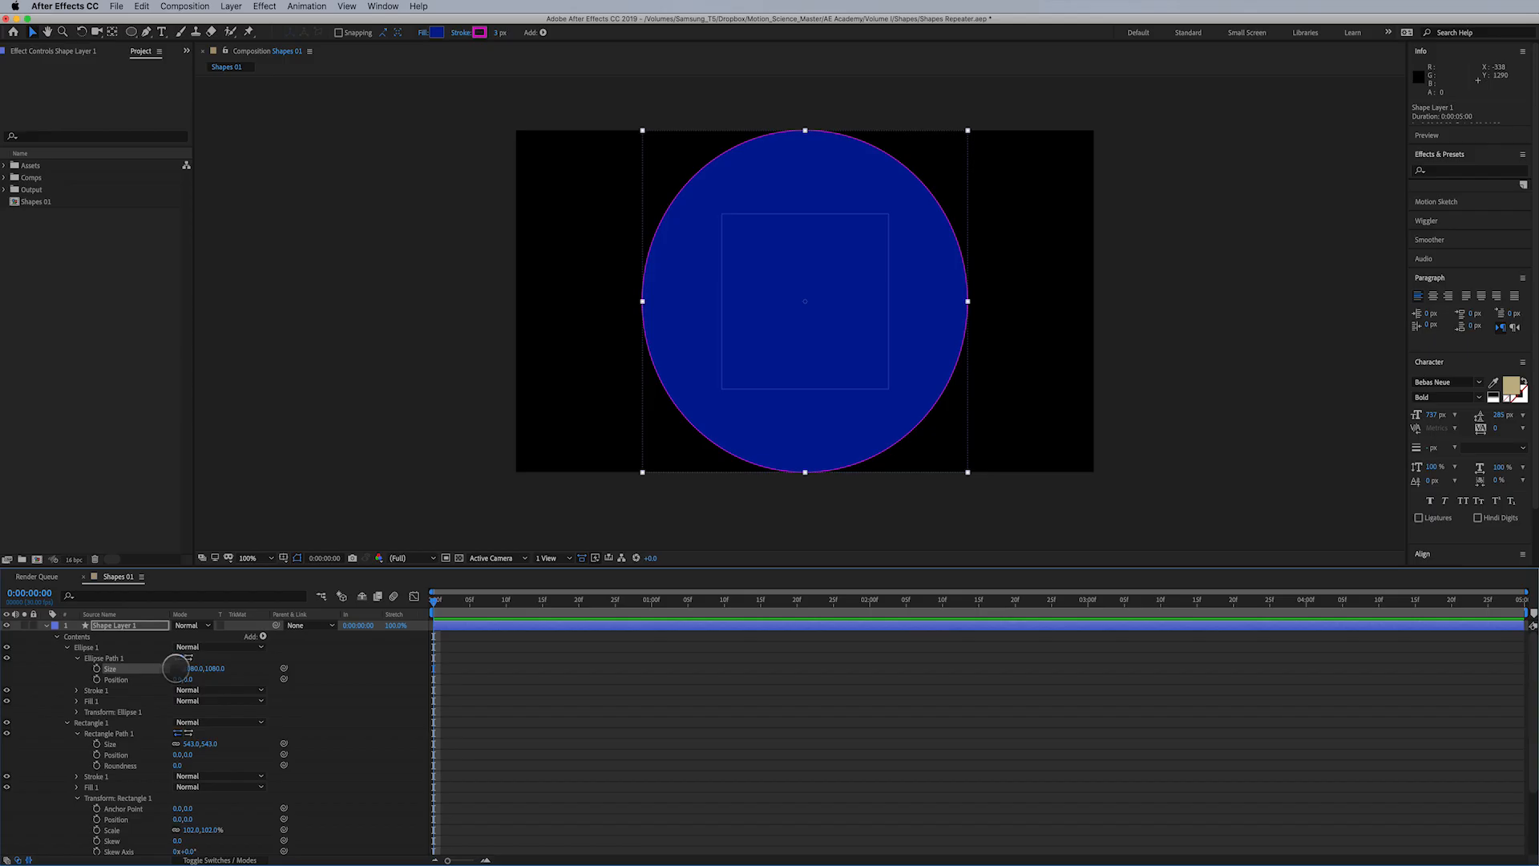
click(176, 668)
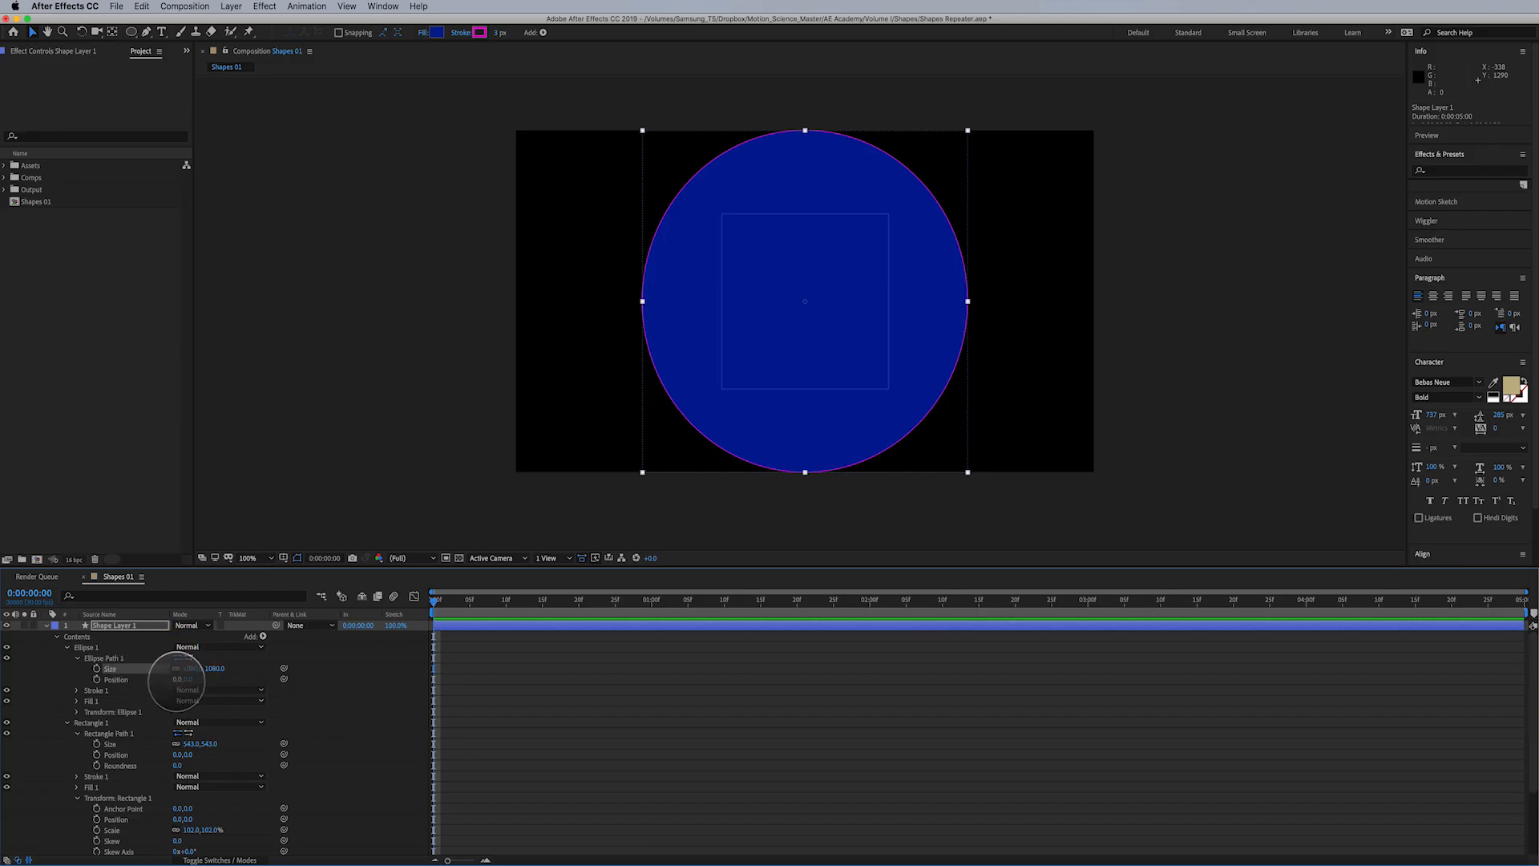
Shift the ellipse path's horizontal position to about -402 and scale the circle to 52% in Transform: Ellipse 1
drag(177, 679, 28, 776)
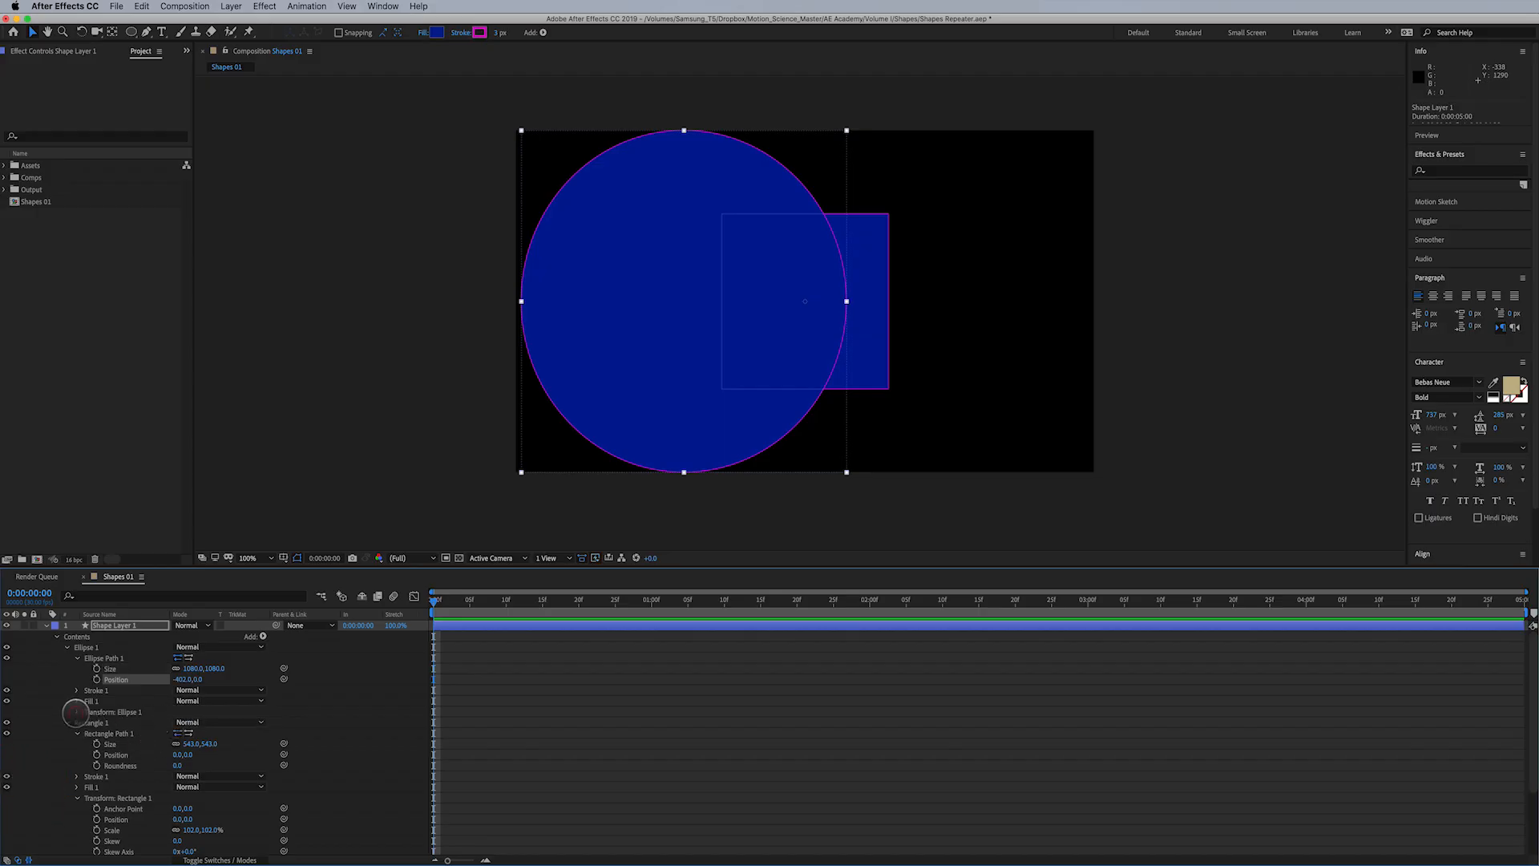
click(77, 711)
drag(207, 743, 173, 754)
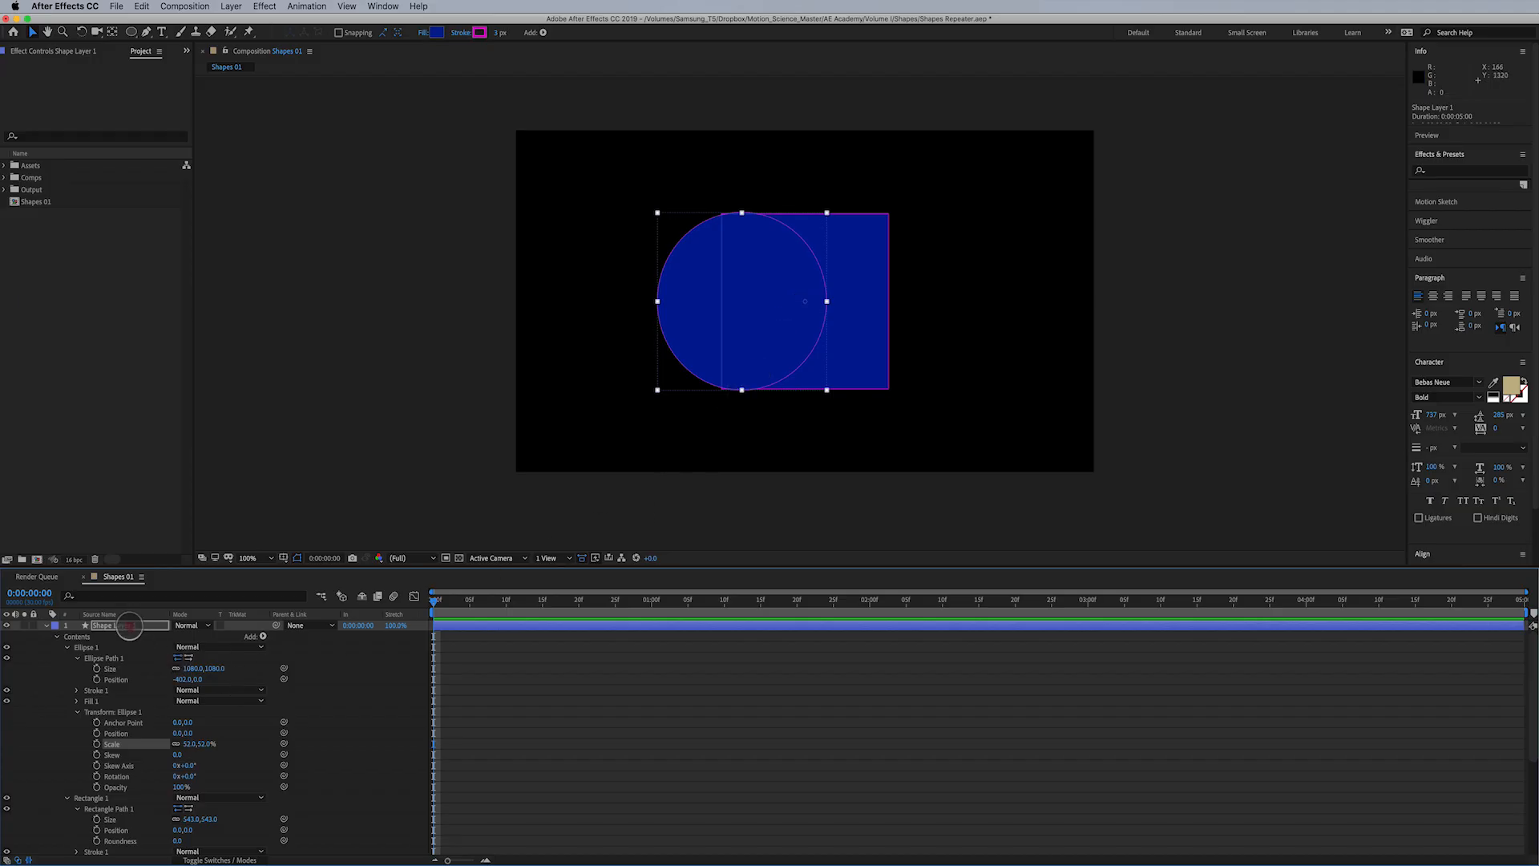
Return the ellipse path's position to 0,0 so the circle is centered on the square
click(129, 626)
drag(189, 679, 416, 678)
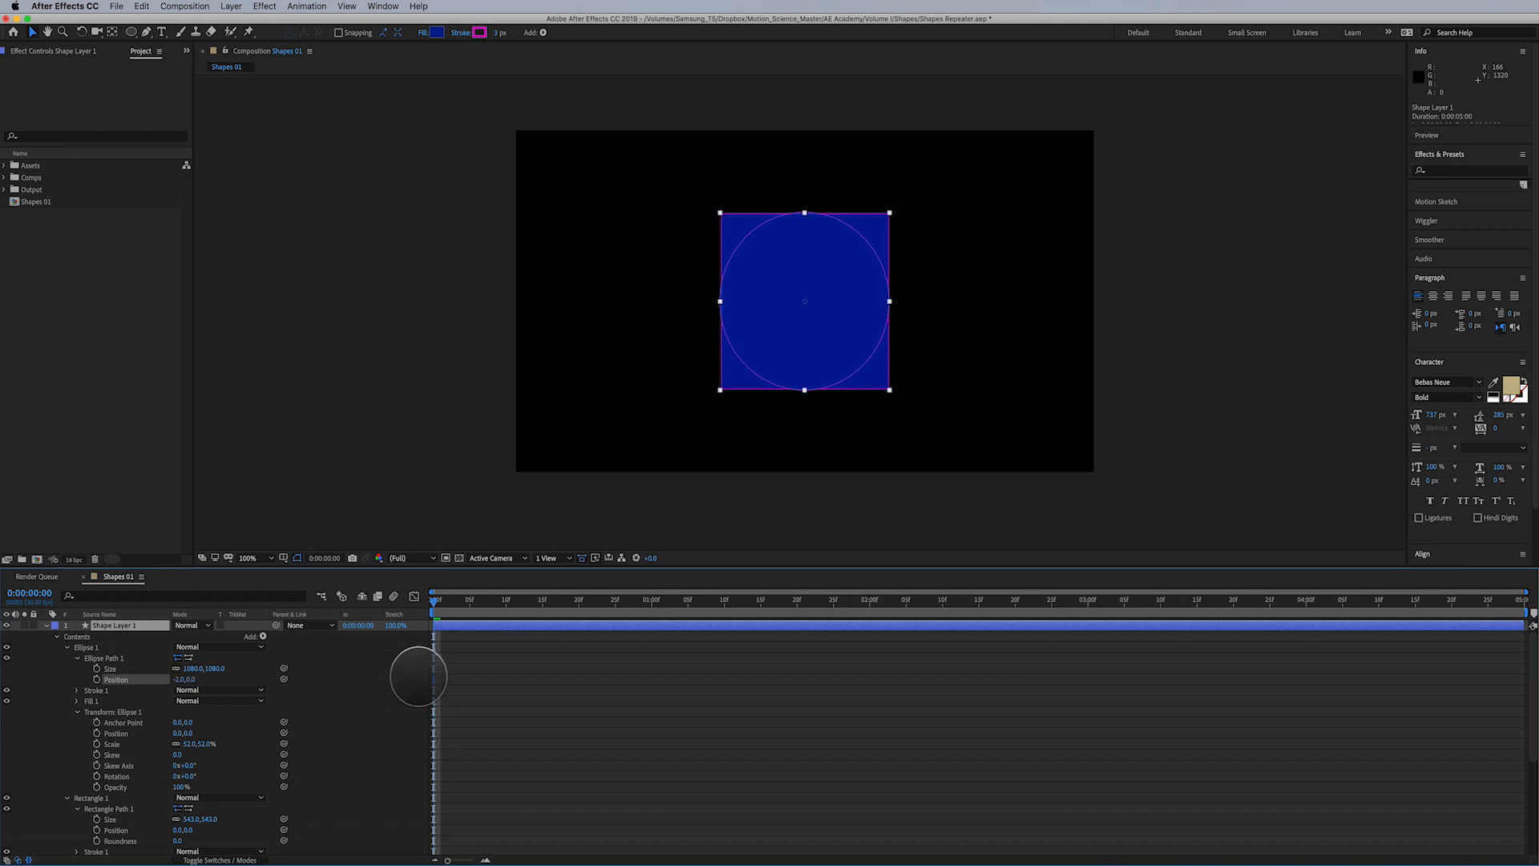
drag(419, 676, 419, 676)
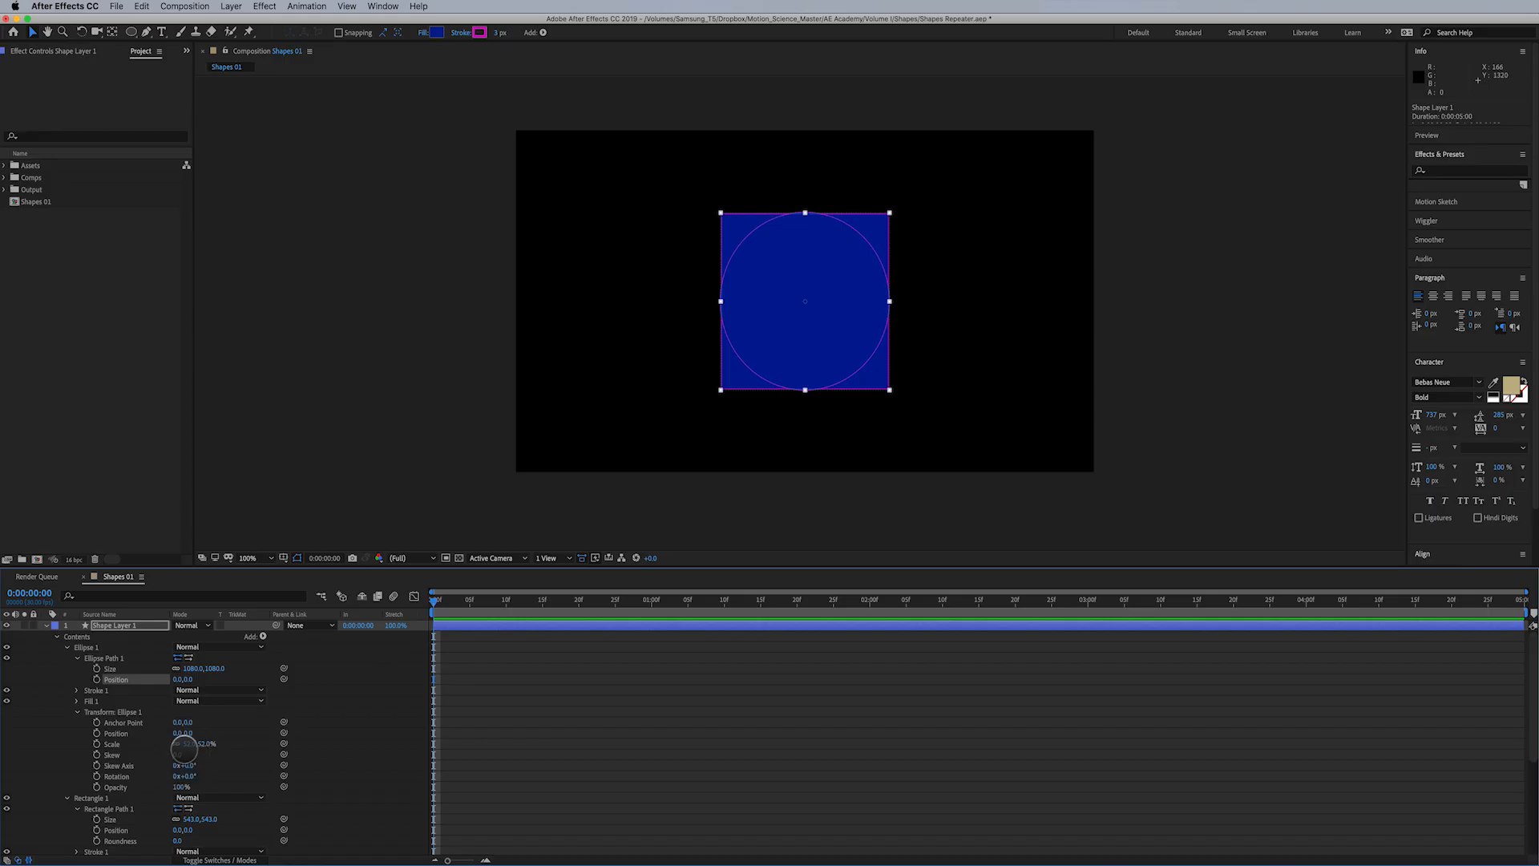
Scale the circle to 24% in Transform: Ellipse 1 and move it clear of the square's left side, about -626 horizontally
mouse_move(189, 744)
mouse_down()
mouse_move(212, 747)
mouse_move(184, 757)
mouse_move(210, 754)
mouse_move(194, 769)
mouse_up()
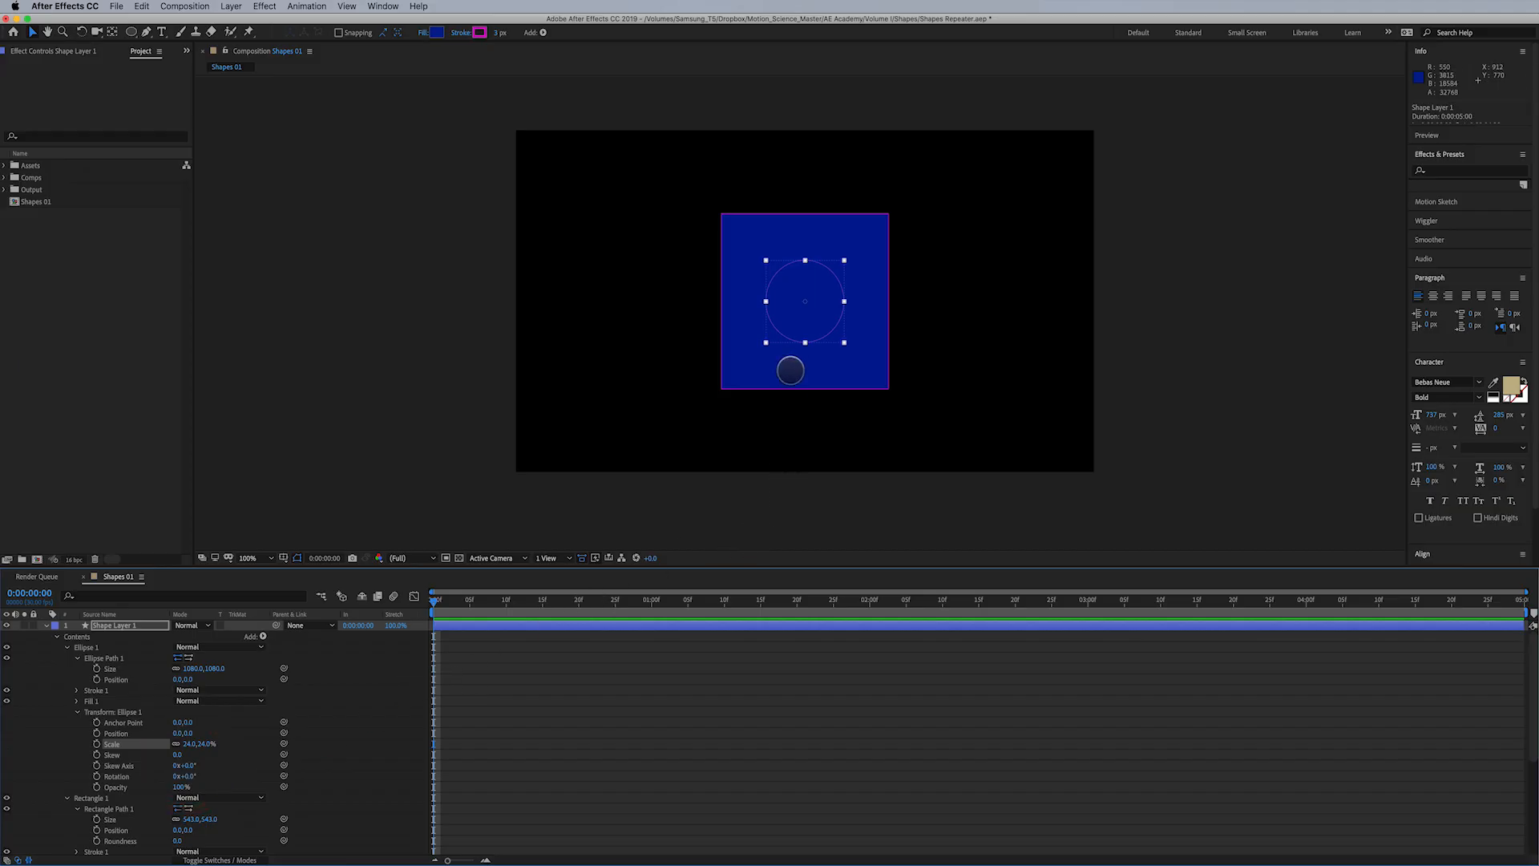
drag(799, 331, 610, 329)
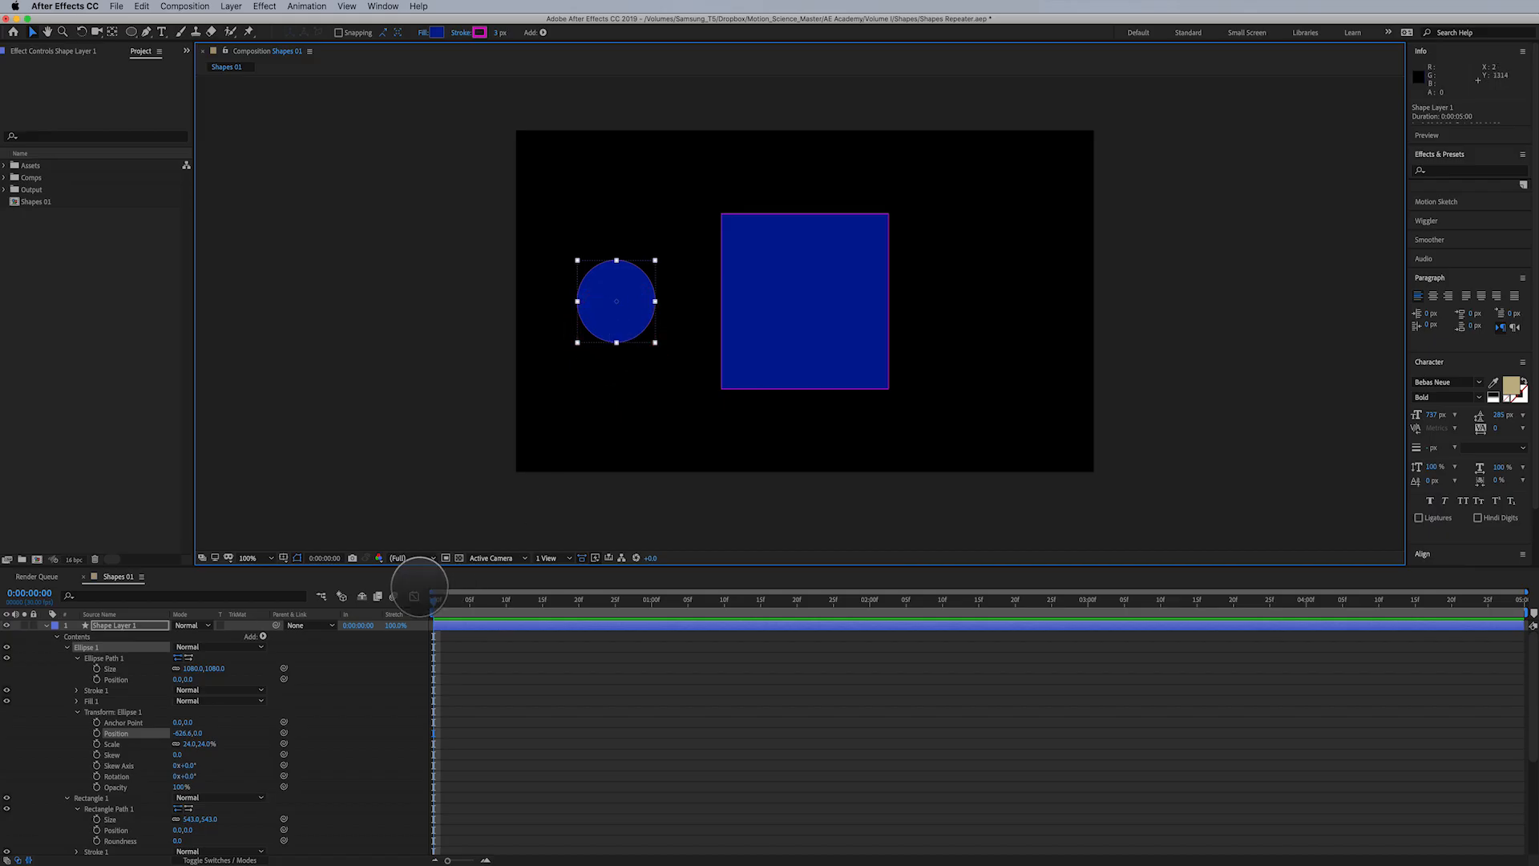
Try moving and scaling both shapes together through the layer's own Transform group, and undo the changes
click(123, 624)
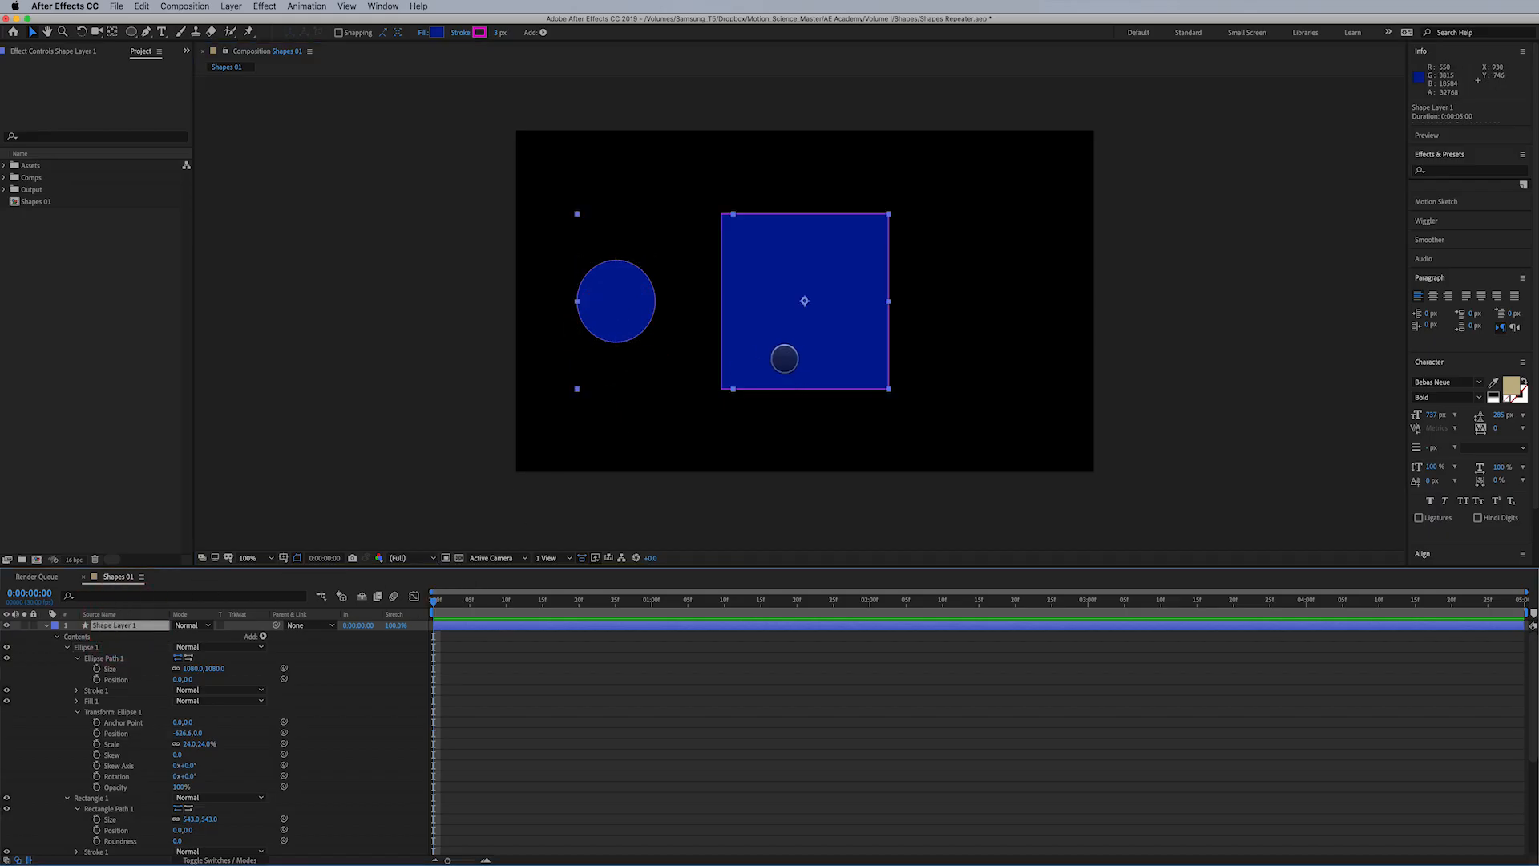
scroll(88, 797, down, 2)
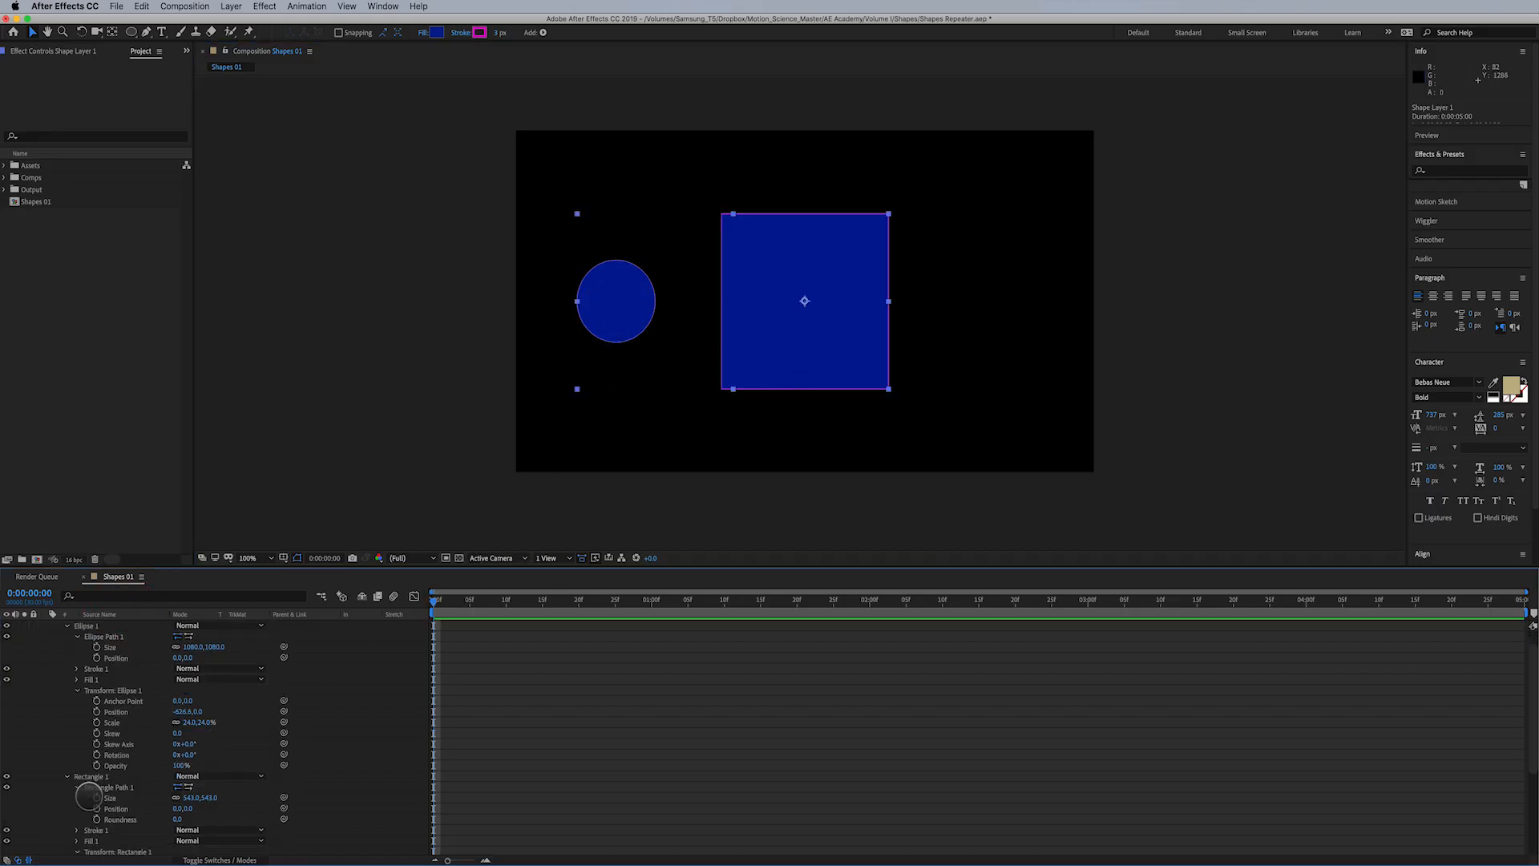
scroll(76, 806, down, 5)
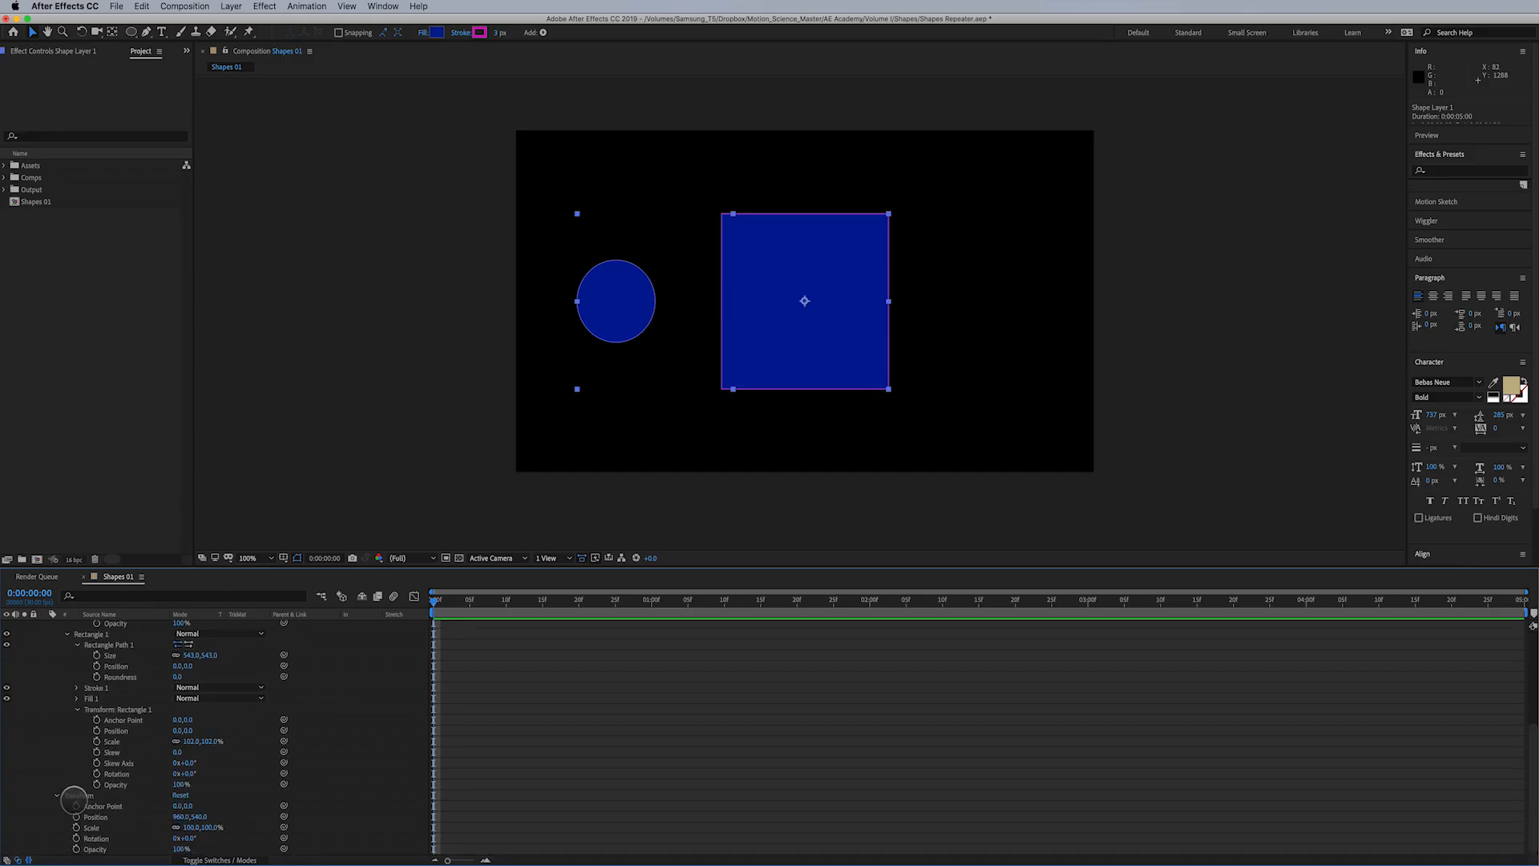
click(76, 795)
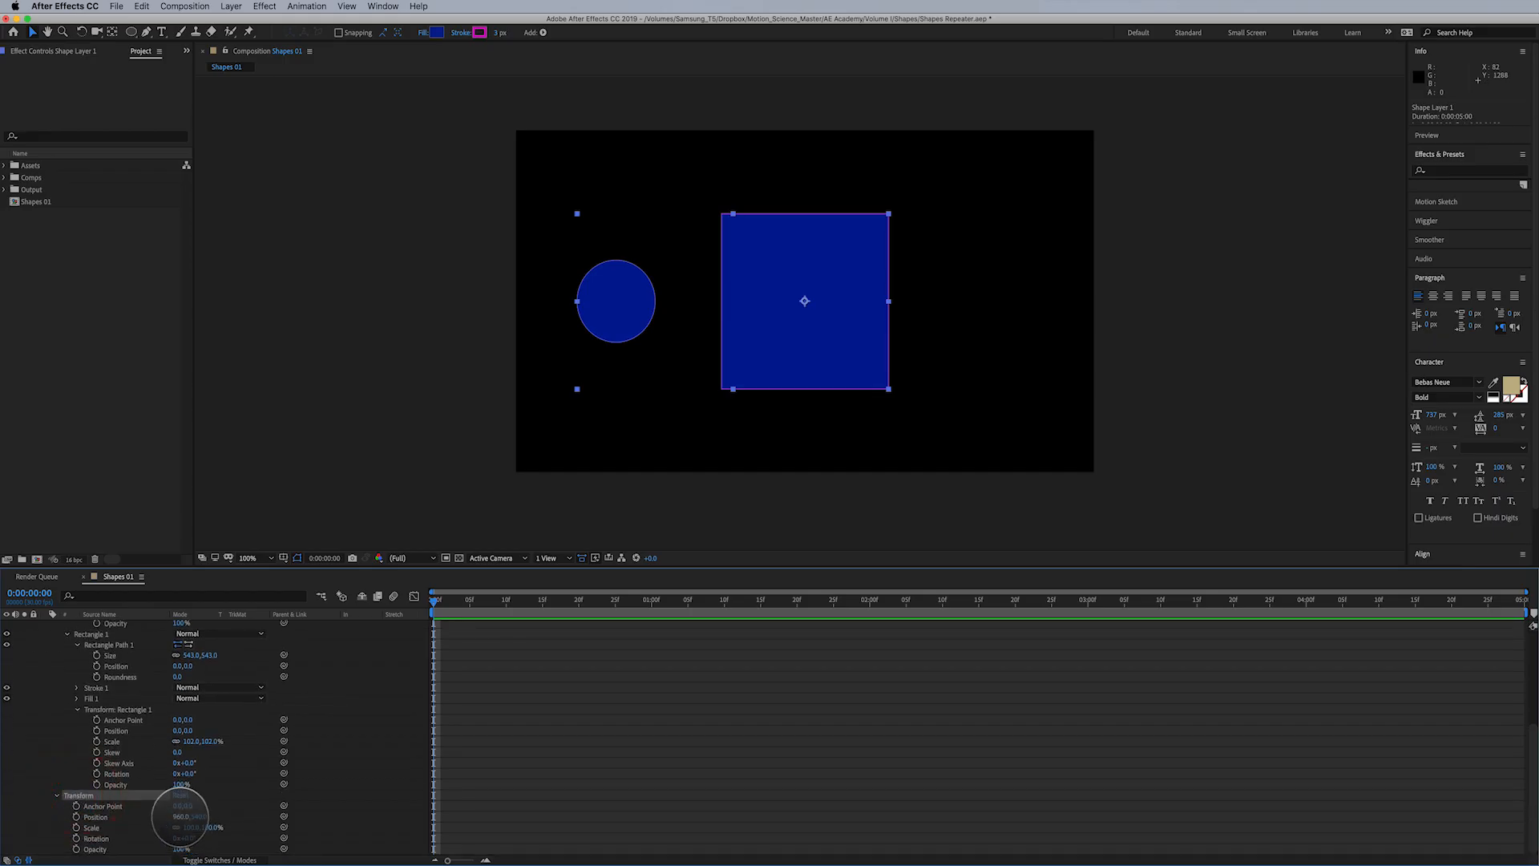
drag(184, 816, 400, 834)
key(super+z)
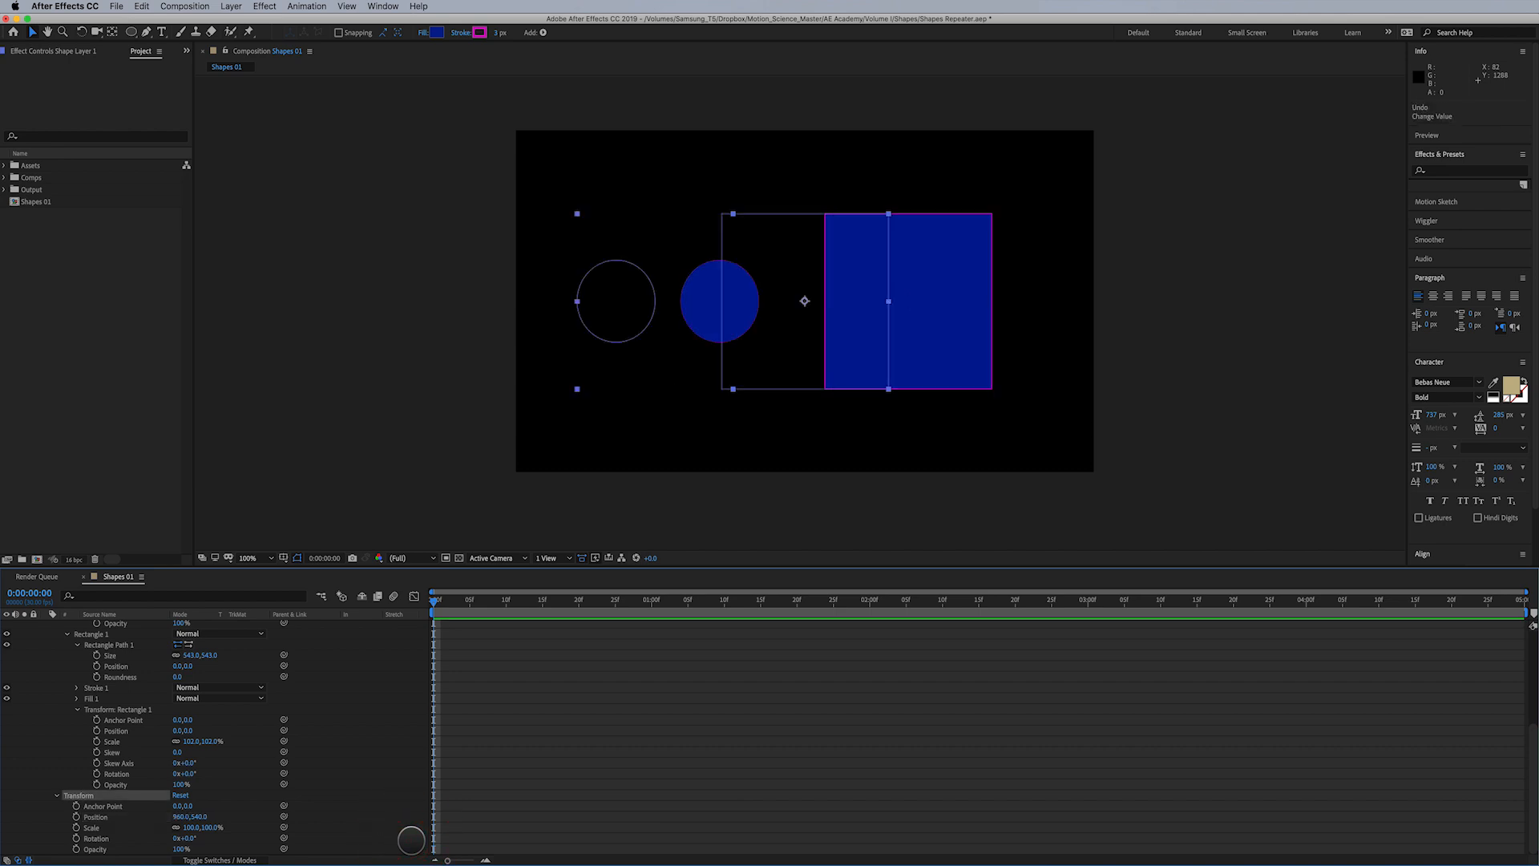
mouse_move(210, 826)
mouse_down()
mouse_move(247, 825)
mouse_move(155, 815)
mouse_move(230, 807)
mouse_move(204, 814)
mouse_up()
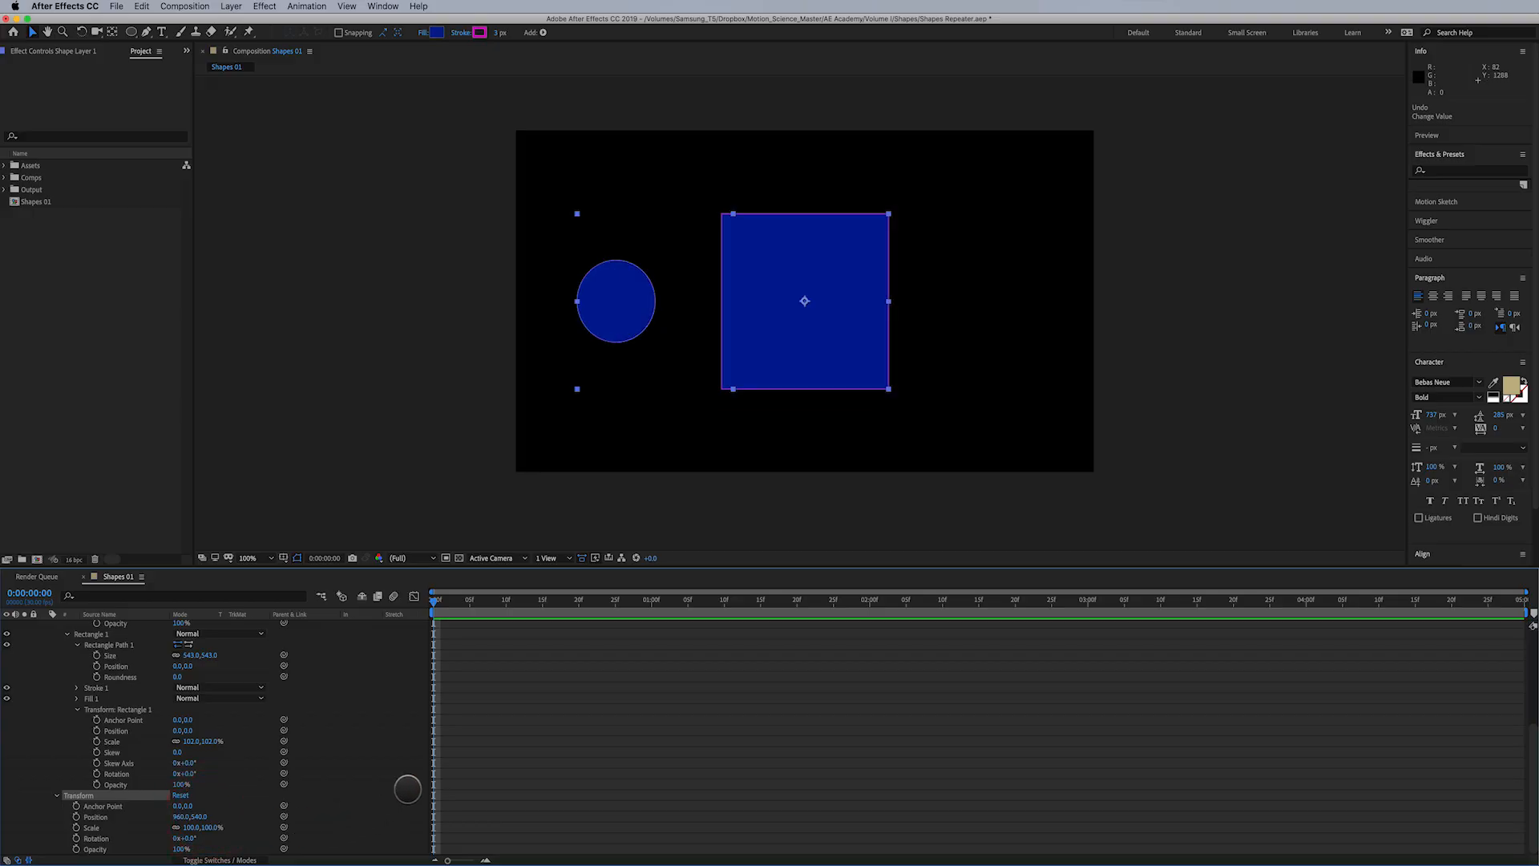
Delete the shape layer and draw a five-pointed star with the Star tool, about 277 px in outer radius
scroll(314, 748, up, 5)
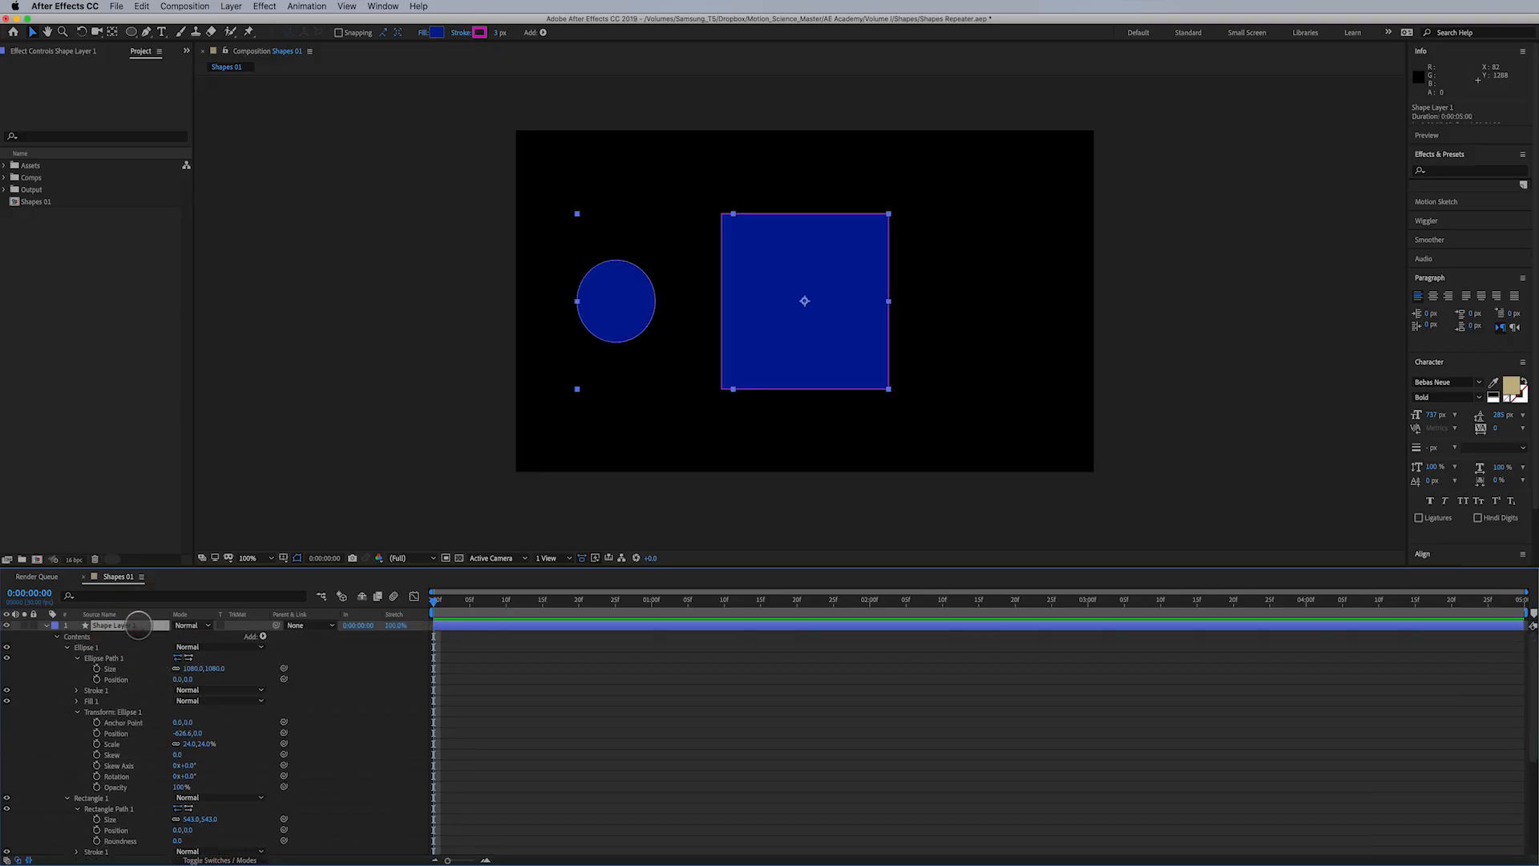
key(Delete)
drag(131, 32, 181, 87)
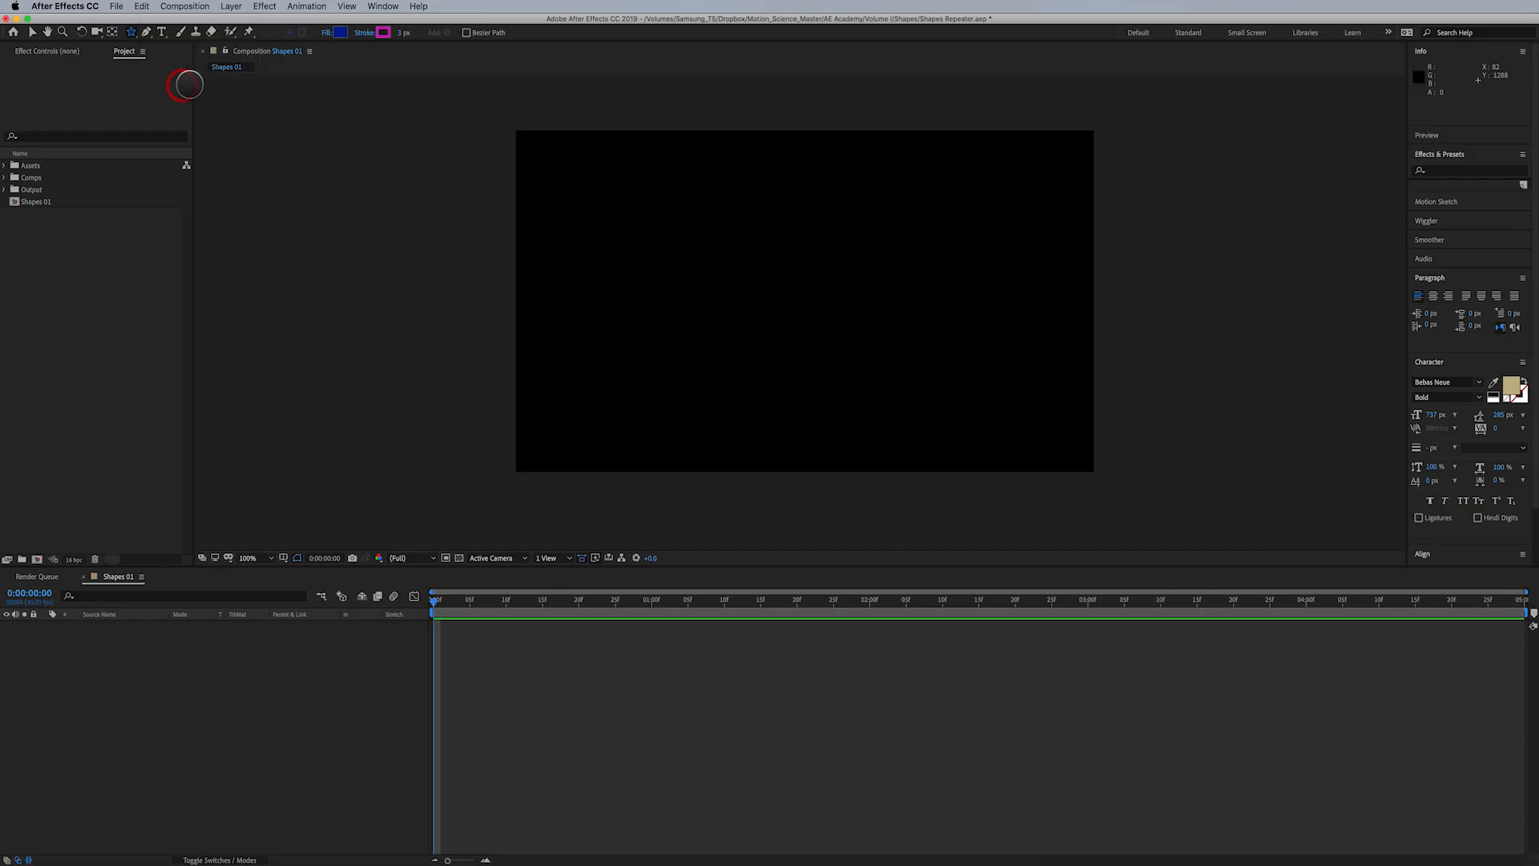
drag(739, 254, 755, 320)
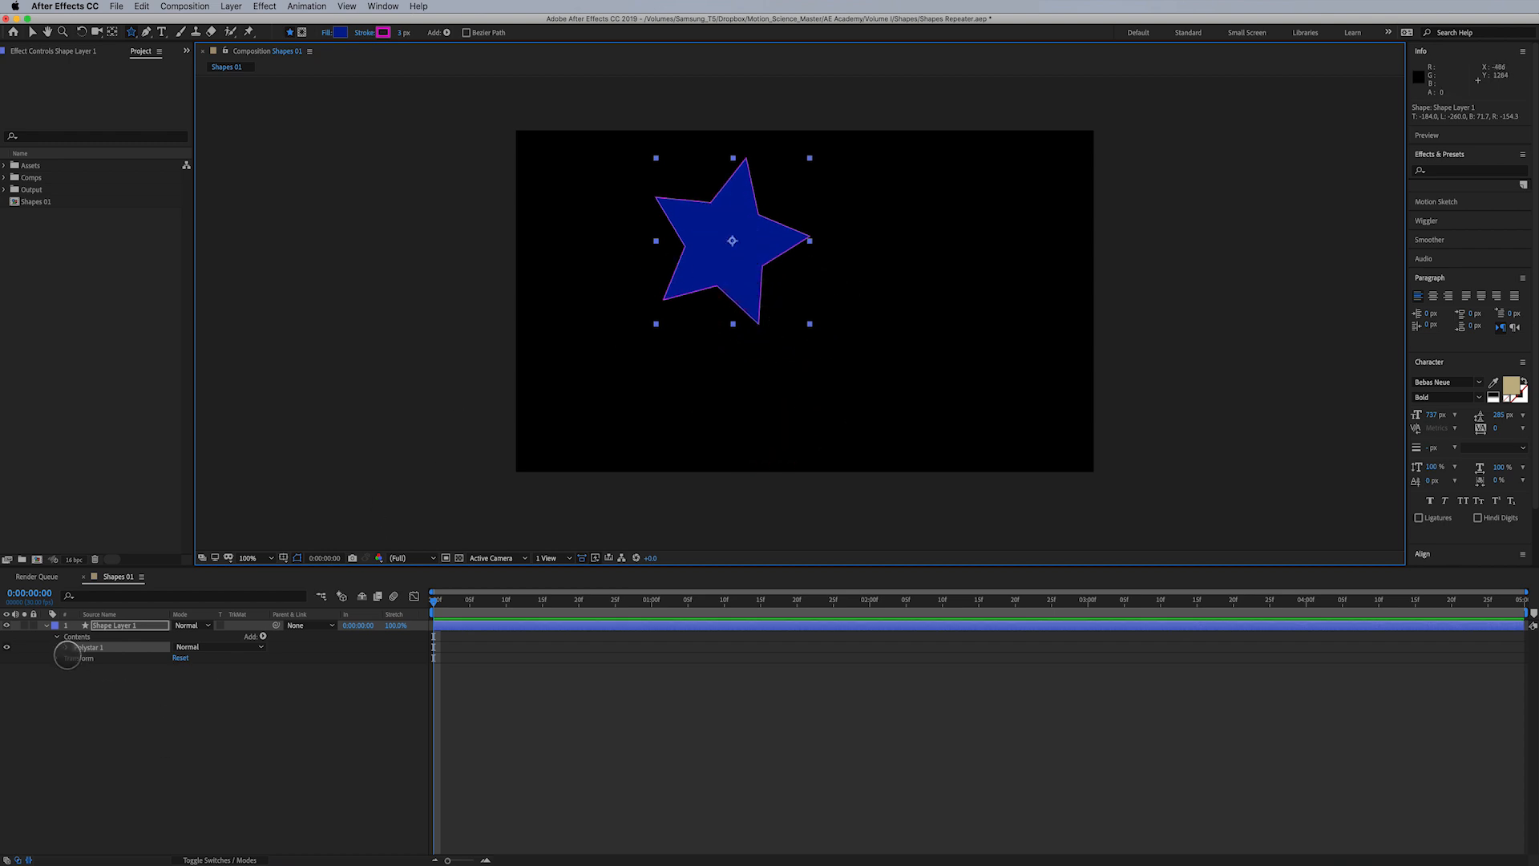
Expand Polystar Path 1 and set the star's number of points to 8
click(66, 647)
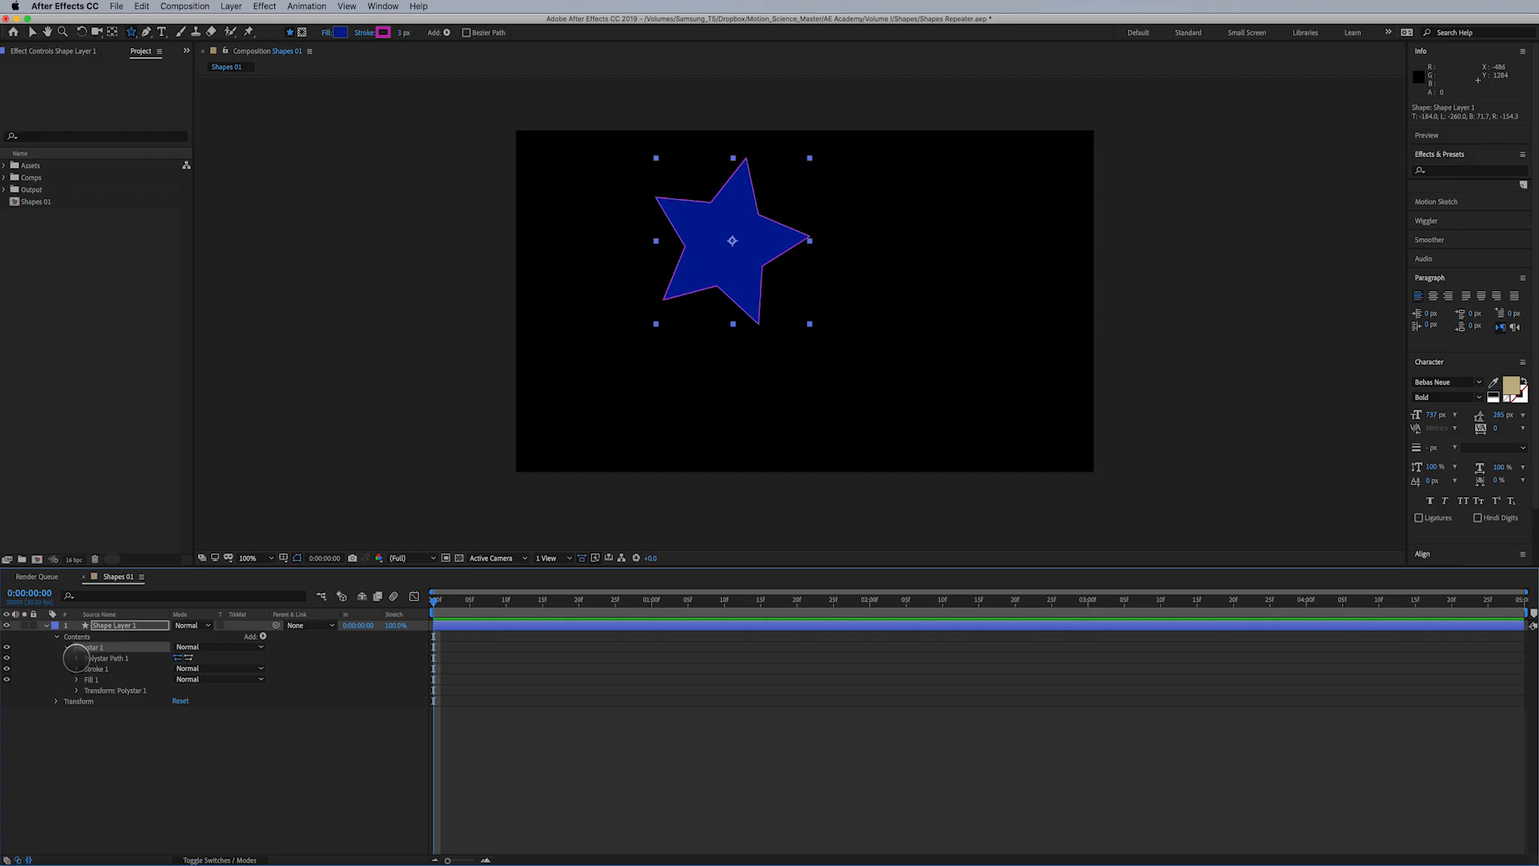
click(76, 658)
click(113, 679)
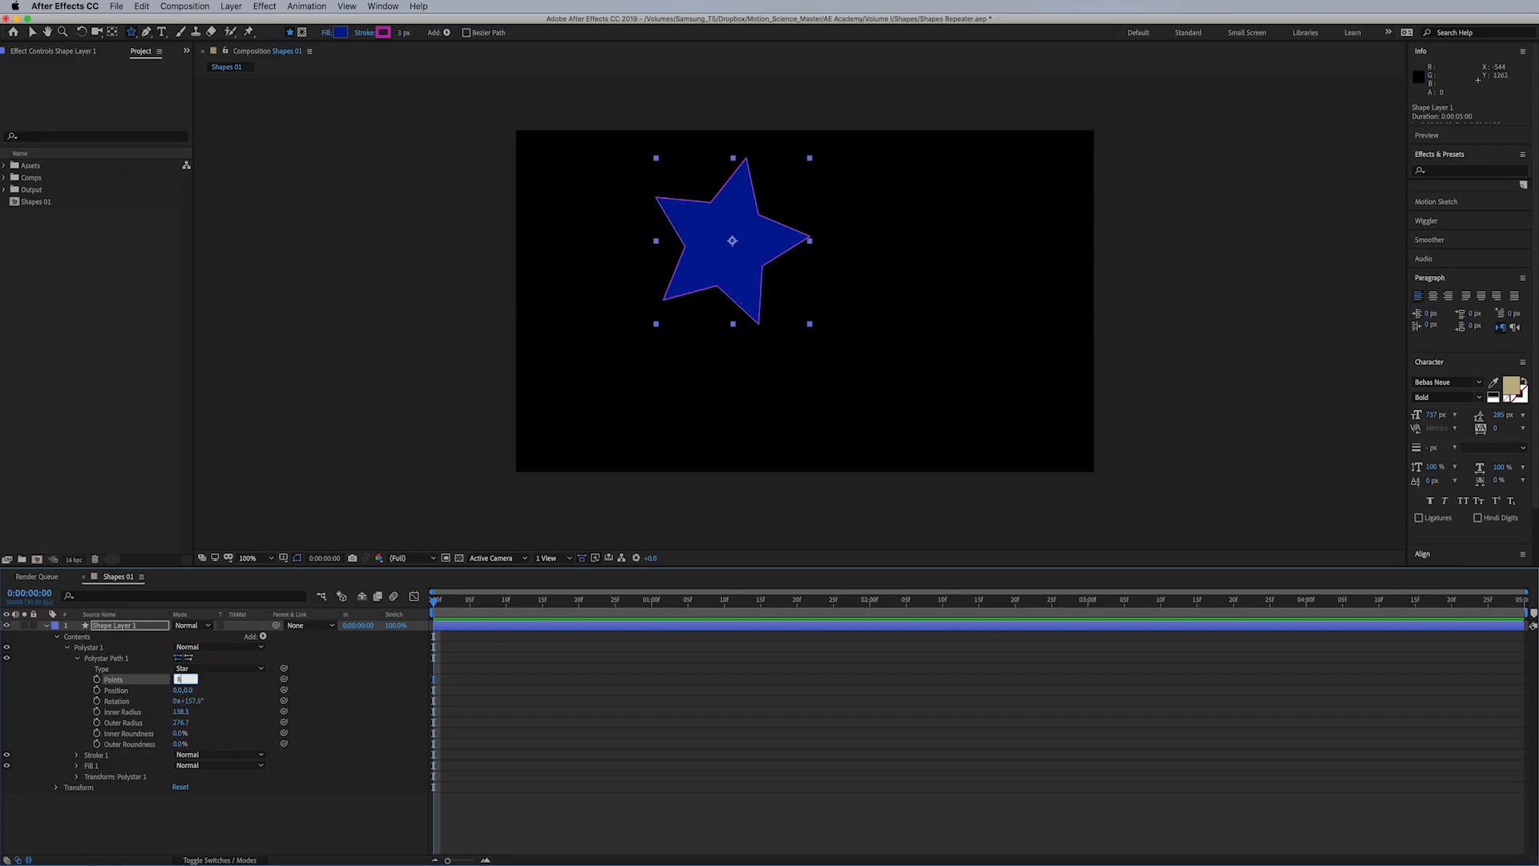
key(Return)
Set the star's number of points to 3 and try out other point counts
click(179, 678)
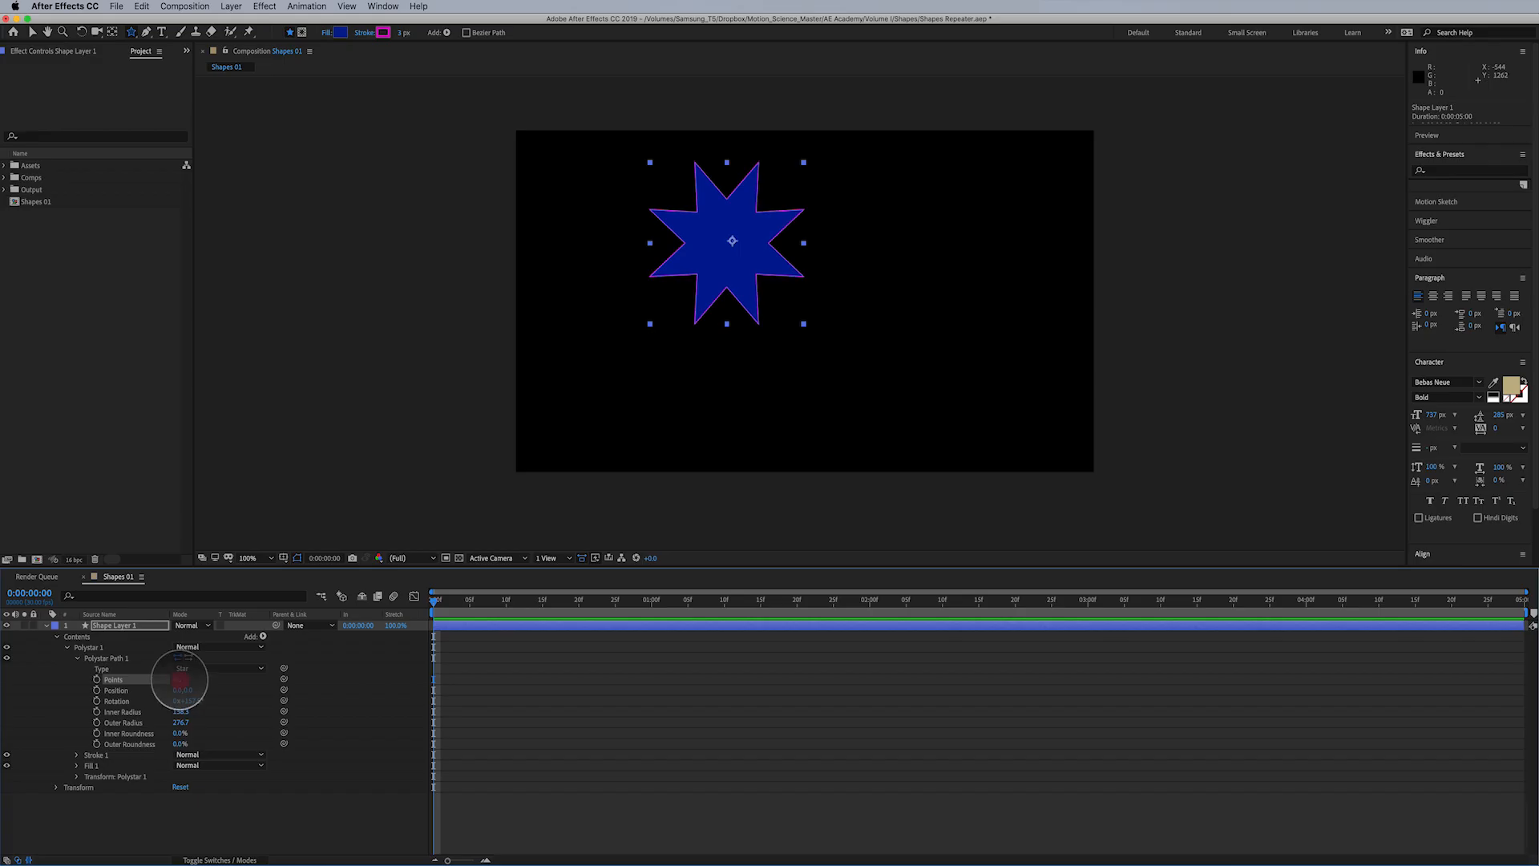
text(3)
key(Return)
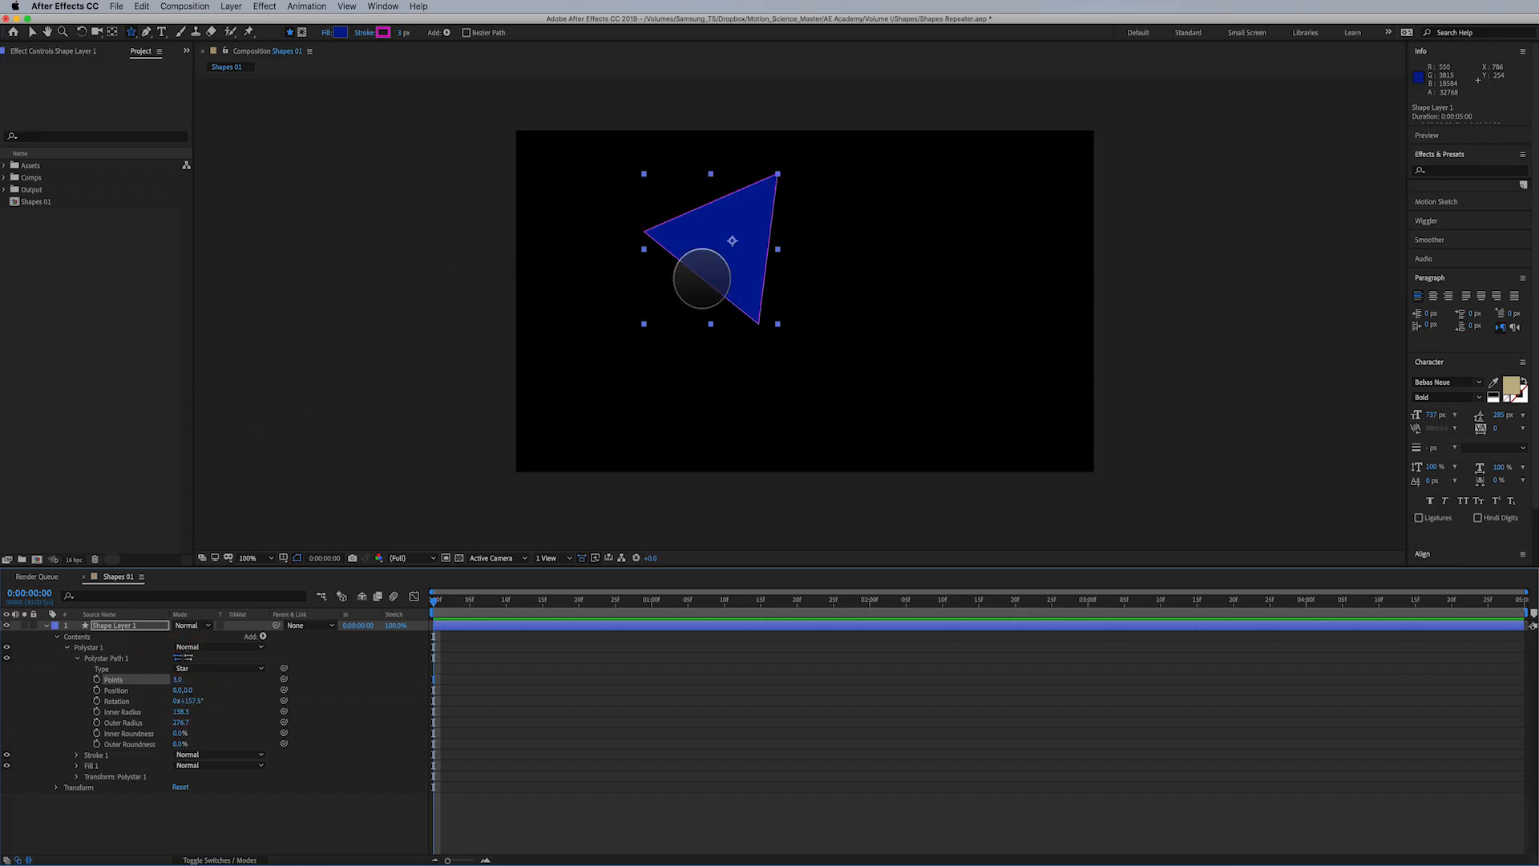
drag(176, 680, 141, 686)
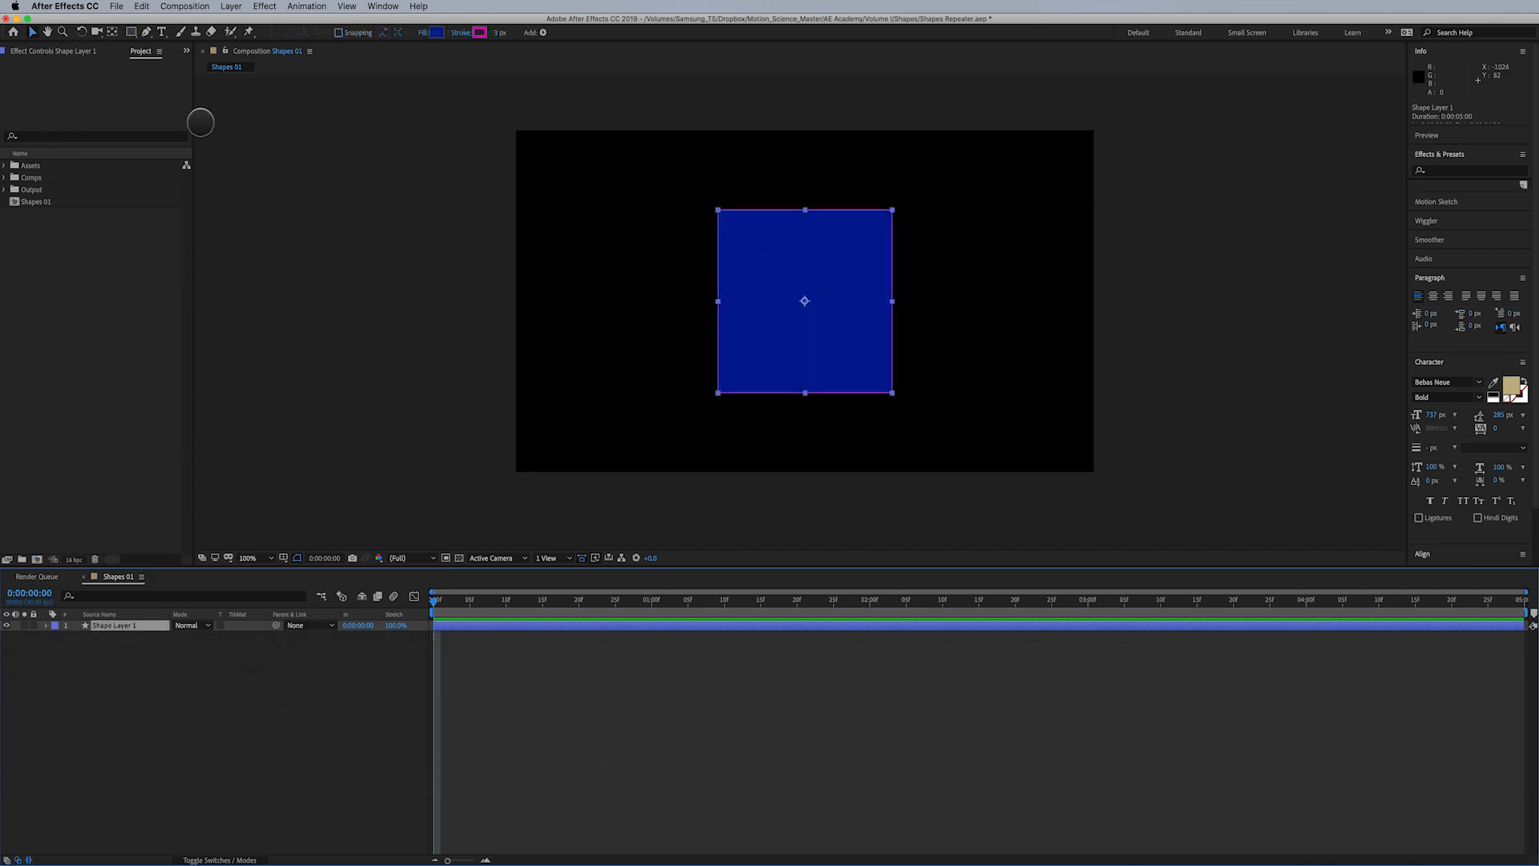
With the square's shape layer selected, examine the tools available in the shape tool group and the Pen tool group
click(129, 32)
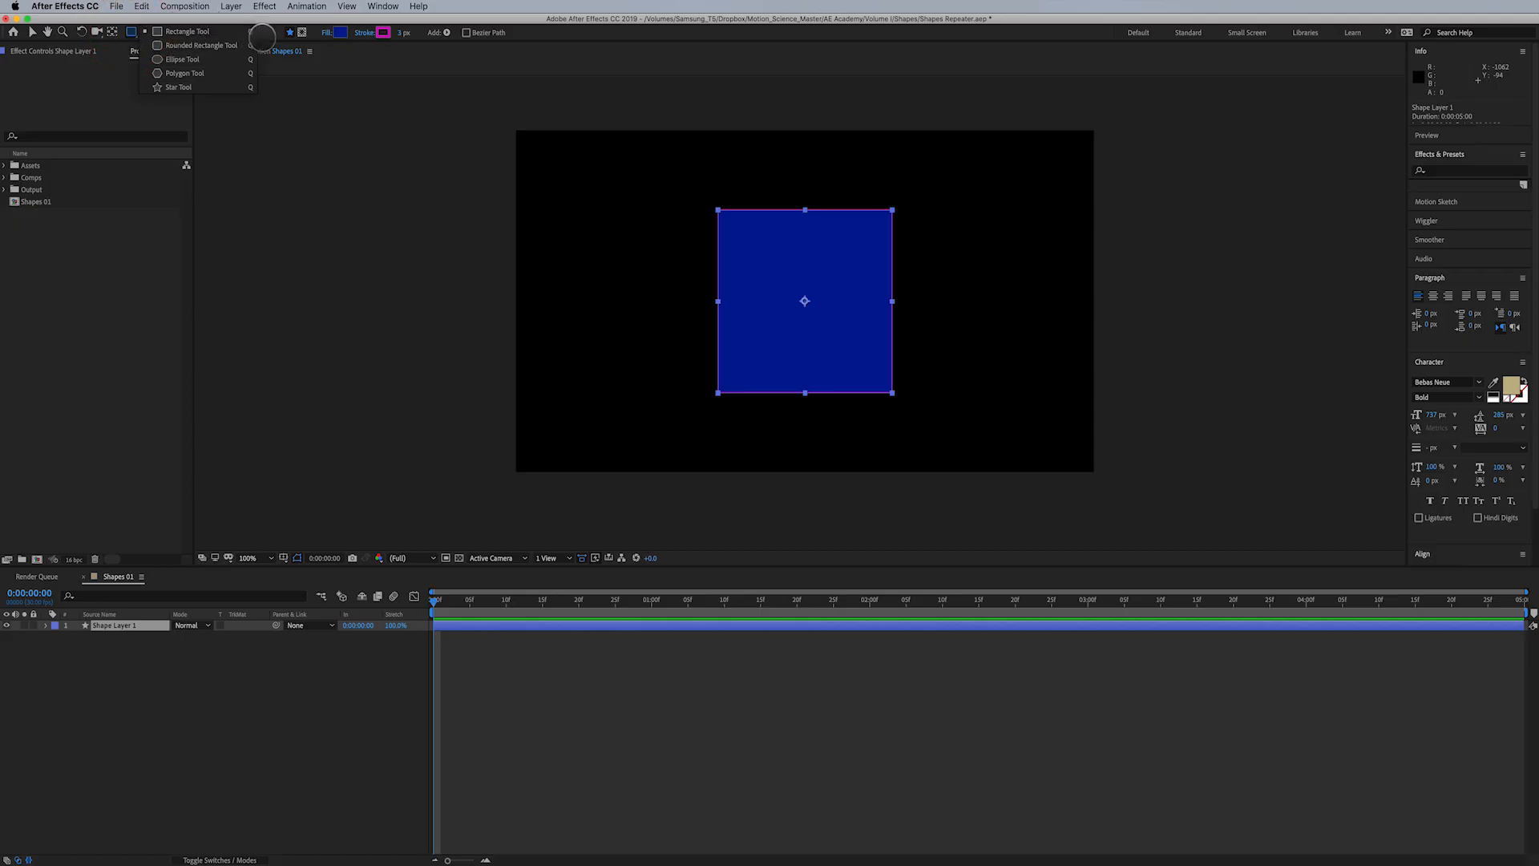
click(269, 36)
click(147, 32)
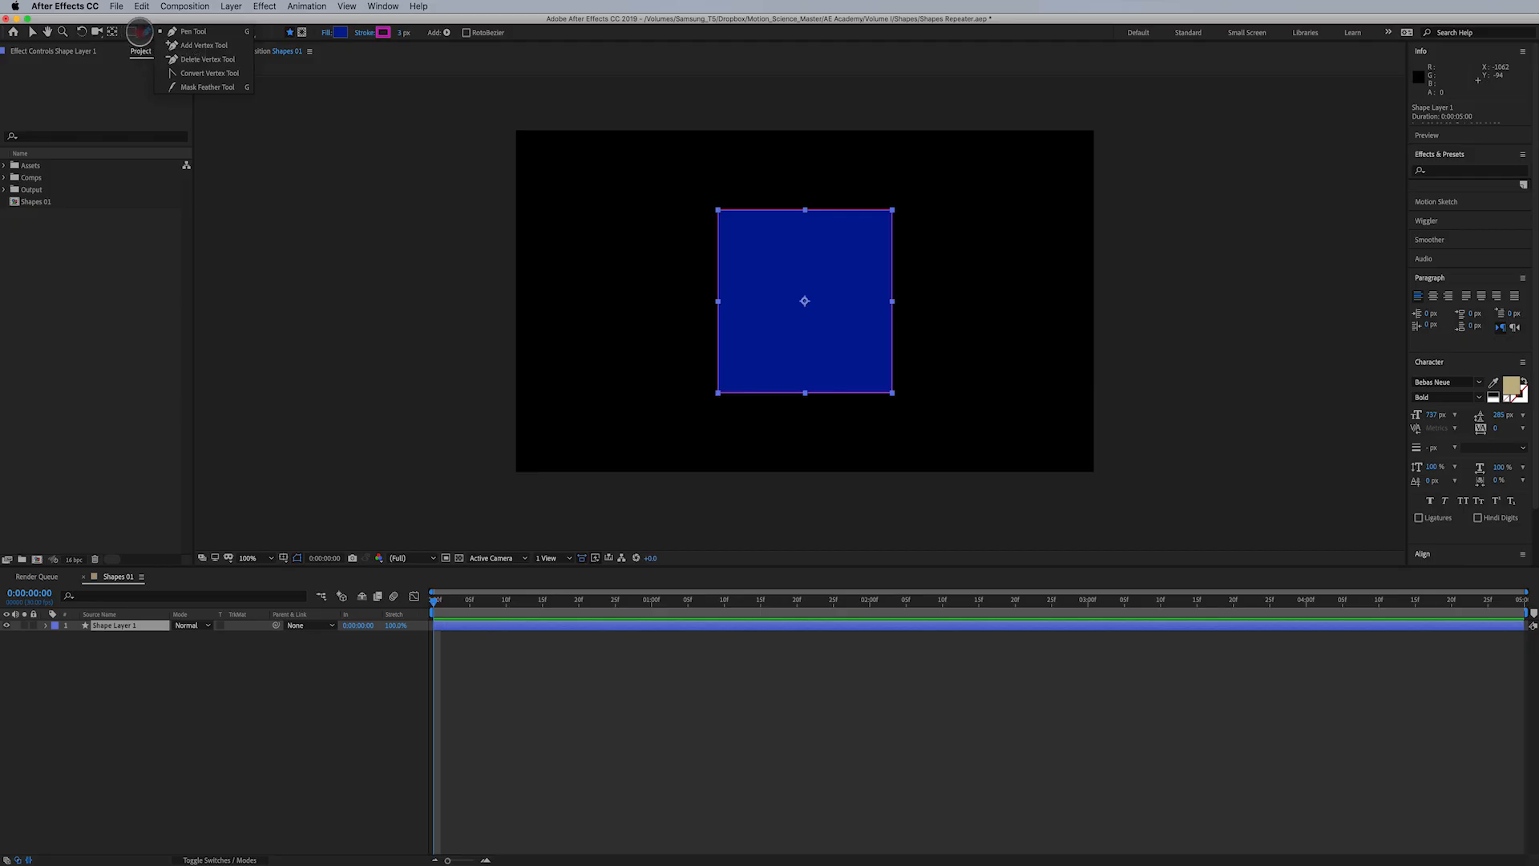
click(145, 30)
click(145, 32)
click(131, 32)
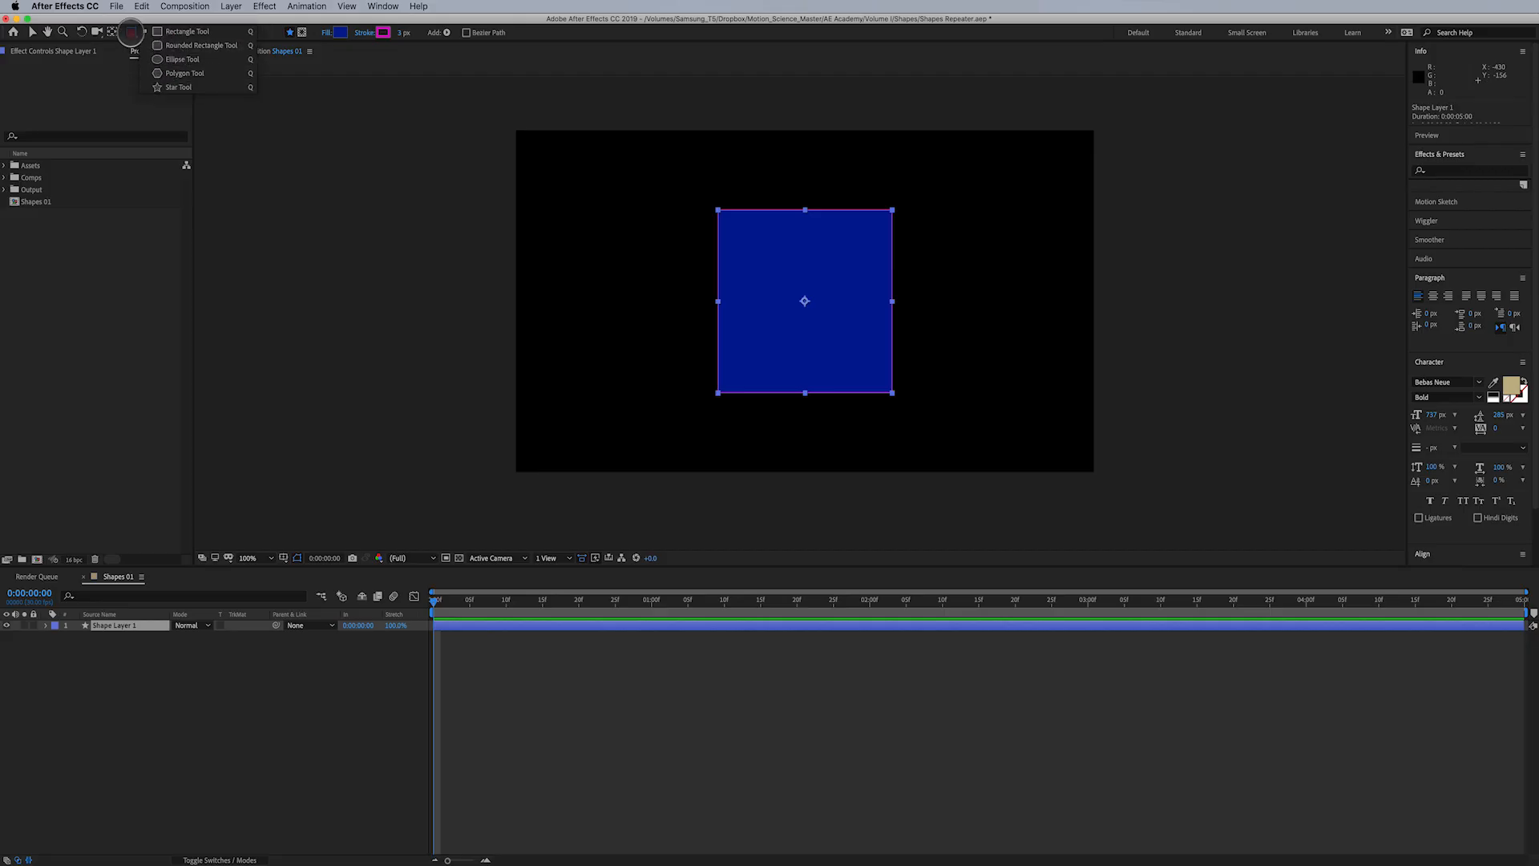
click(132, 35)
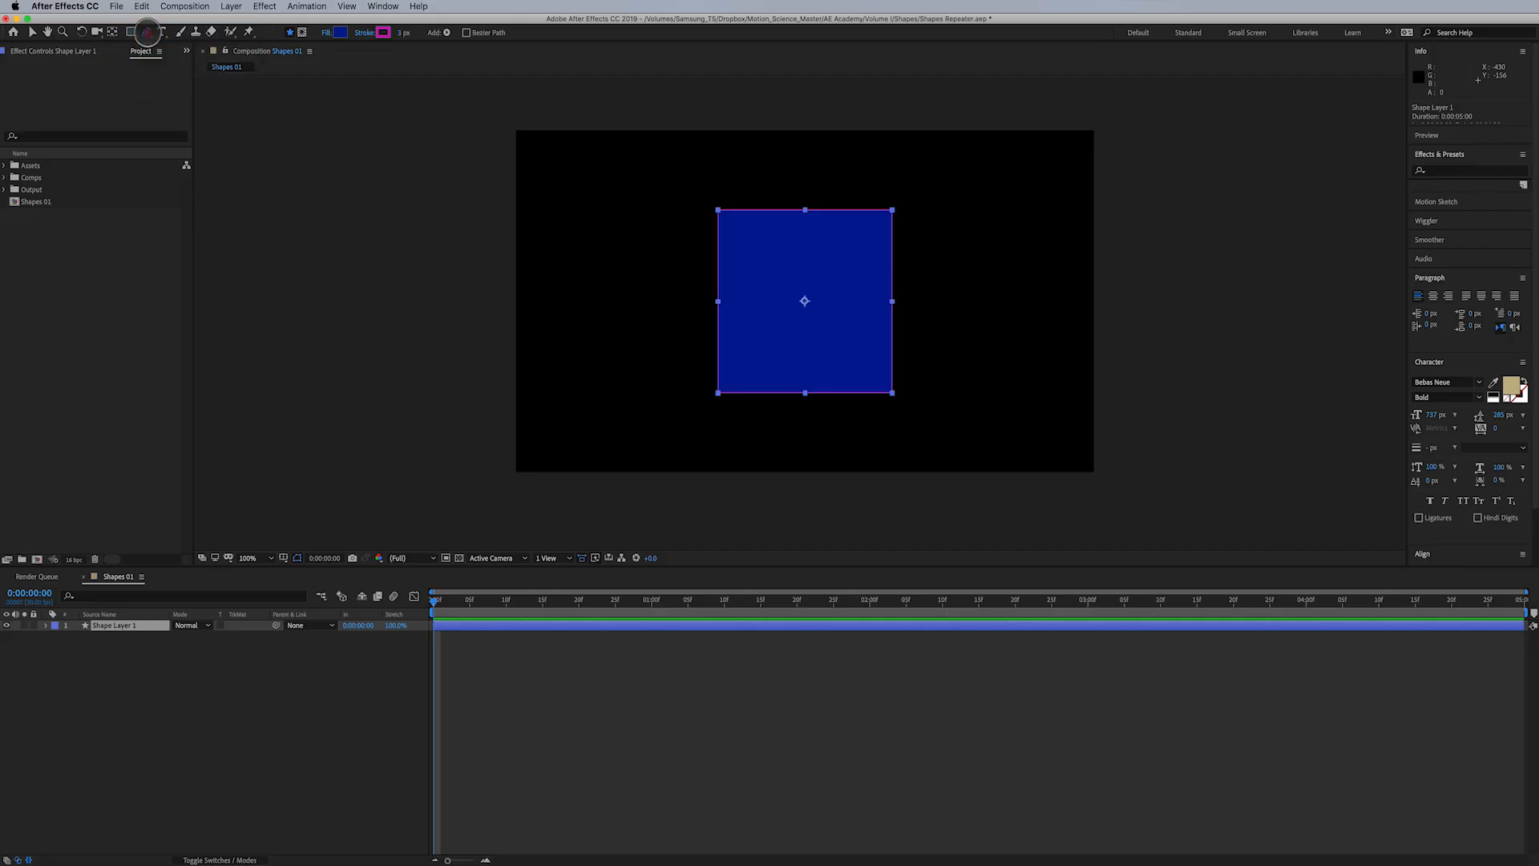
Set the Pen tool to create masks and draw a closed four-point mask around the square's upper-right corner
click(146, 32)
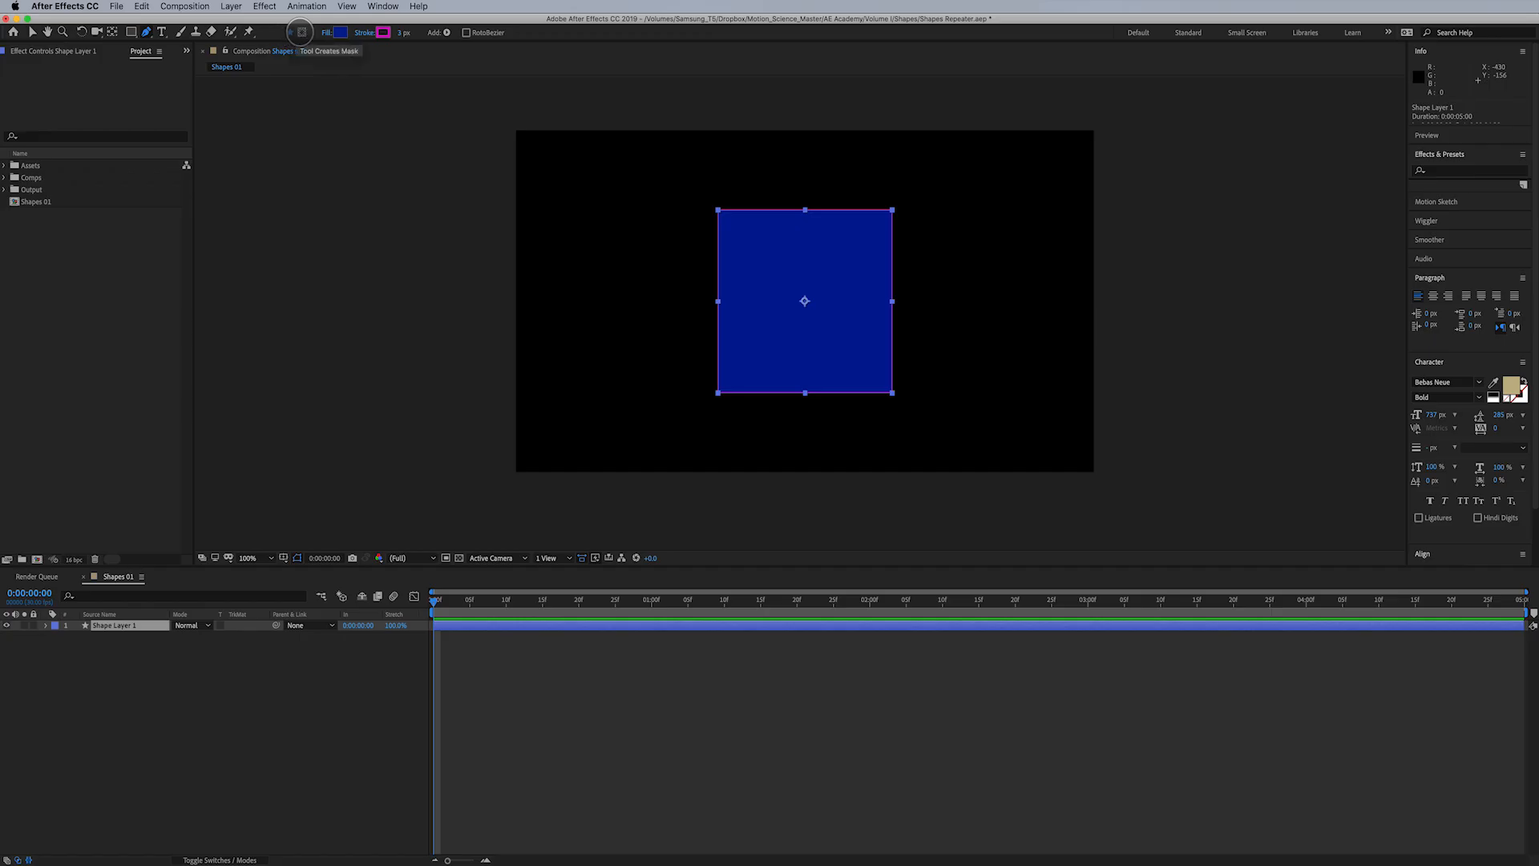
click(301, 32)
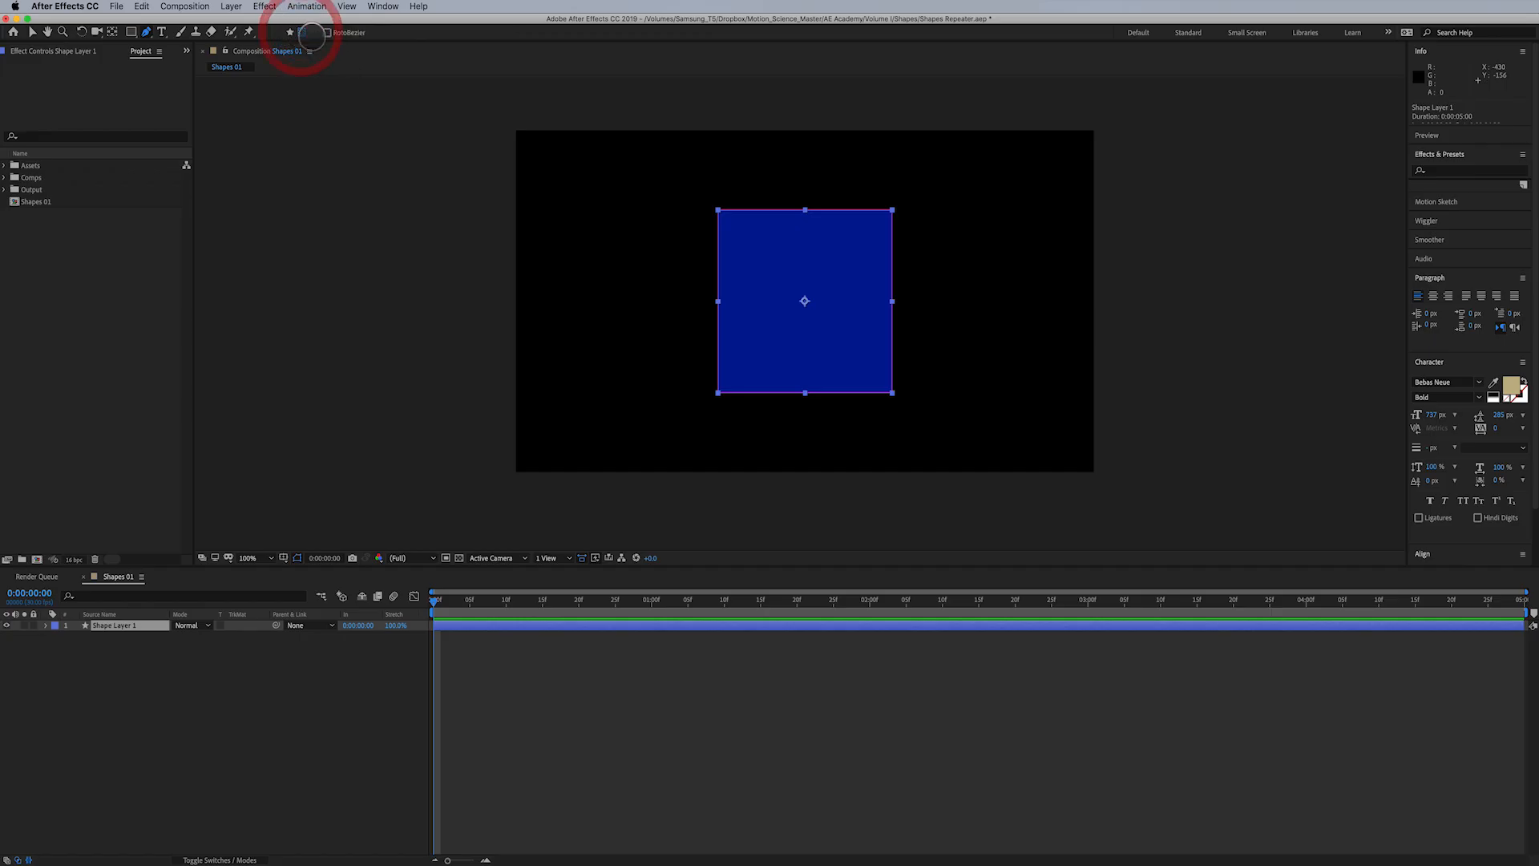
click(834, 187)
click(953, 265)
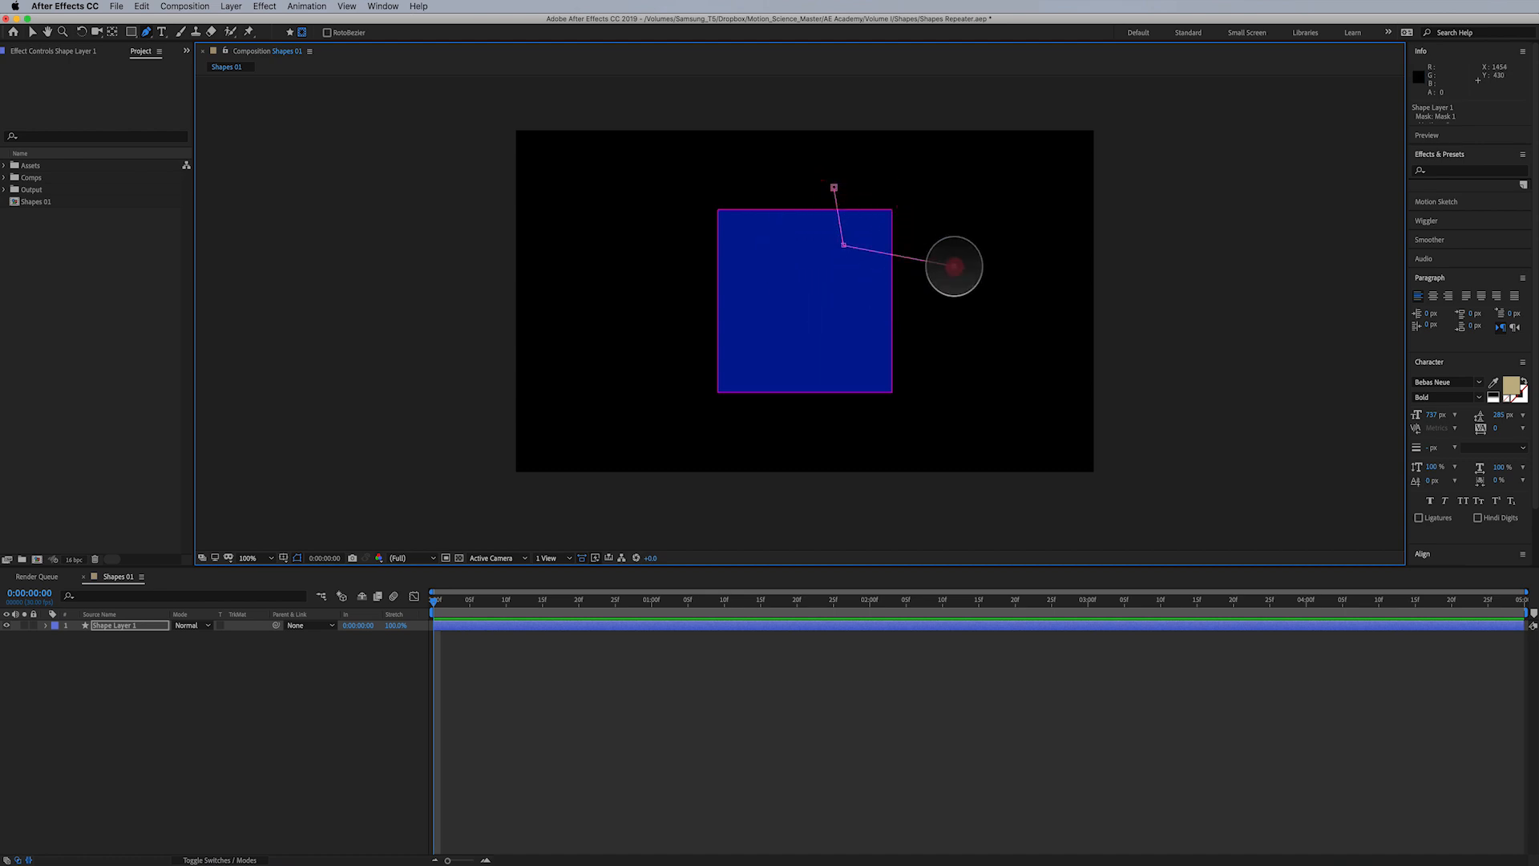
click(944, 186)
click(833, 188)
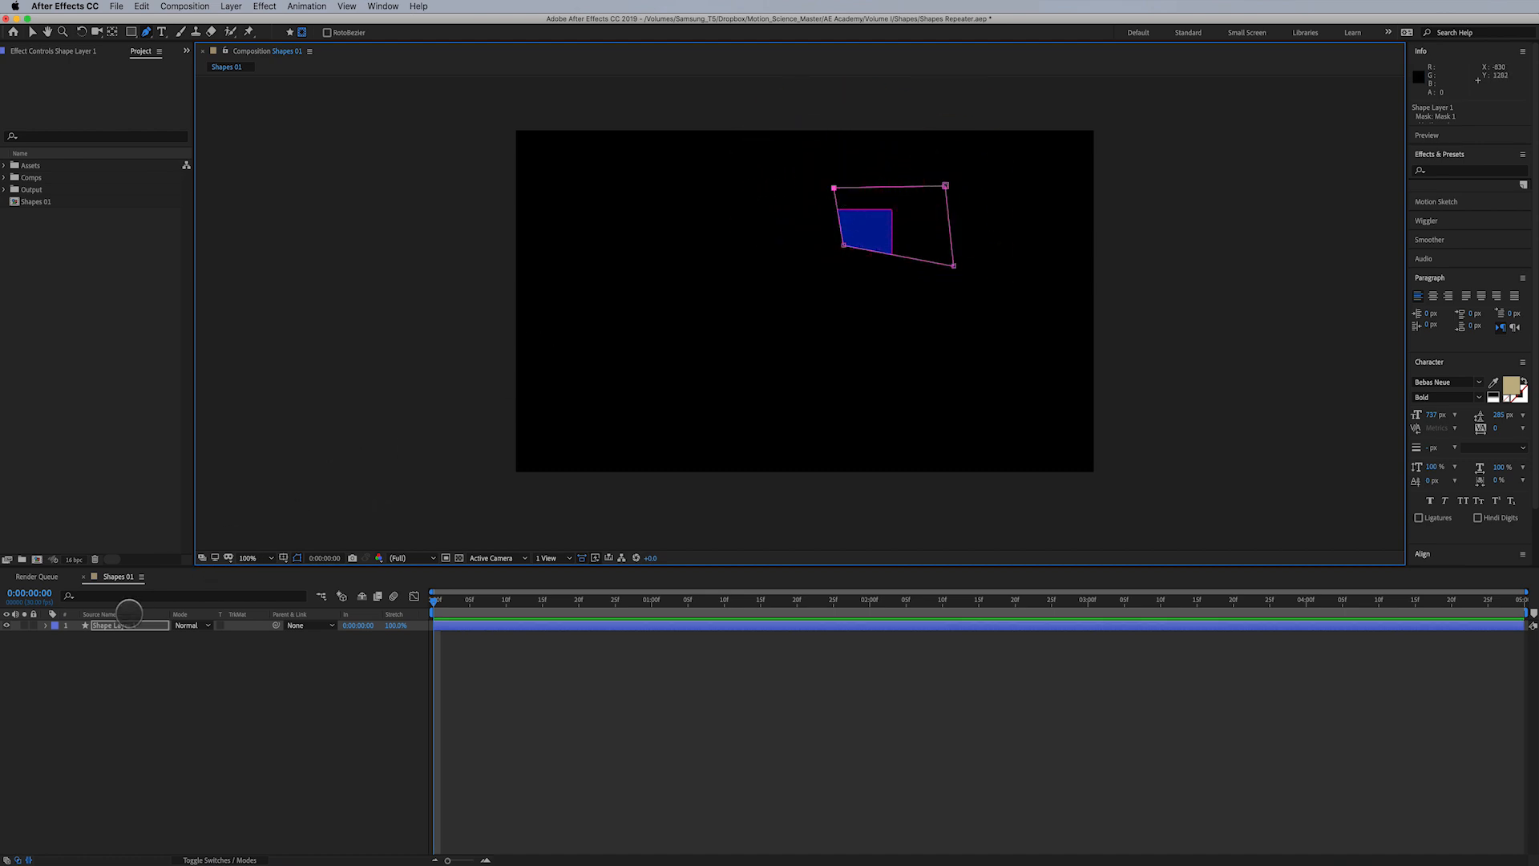
Expand the square's shape layer and delete its mask
click(119, 625)
click(46, 625)
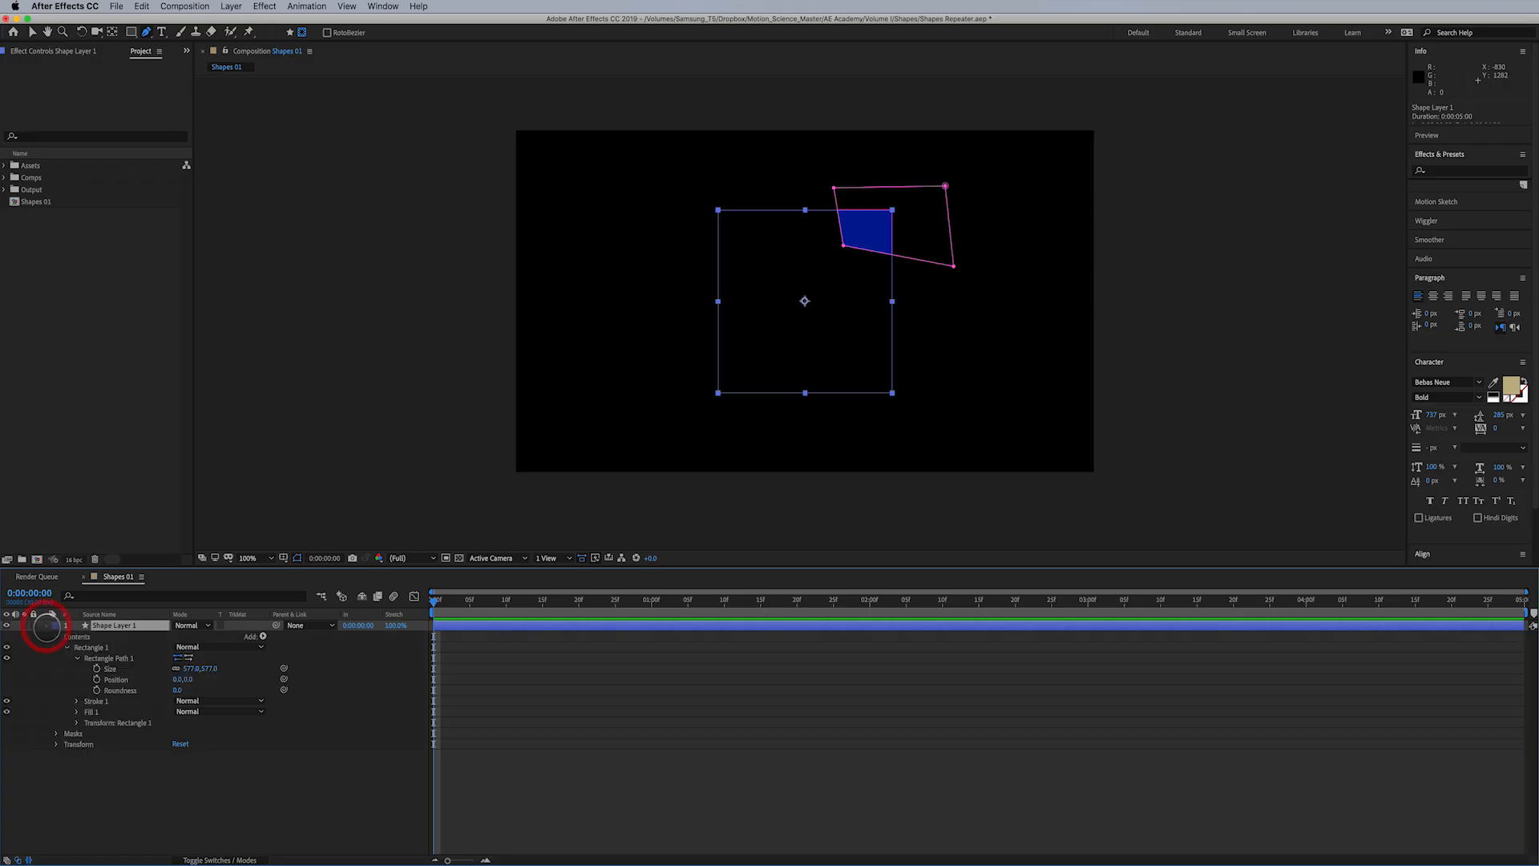
click(74, 735)
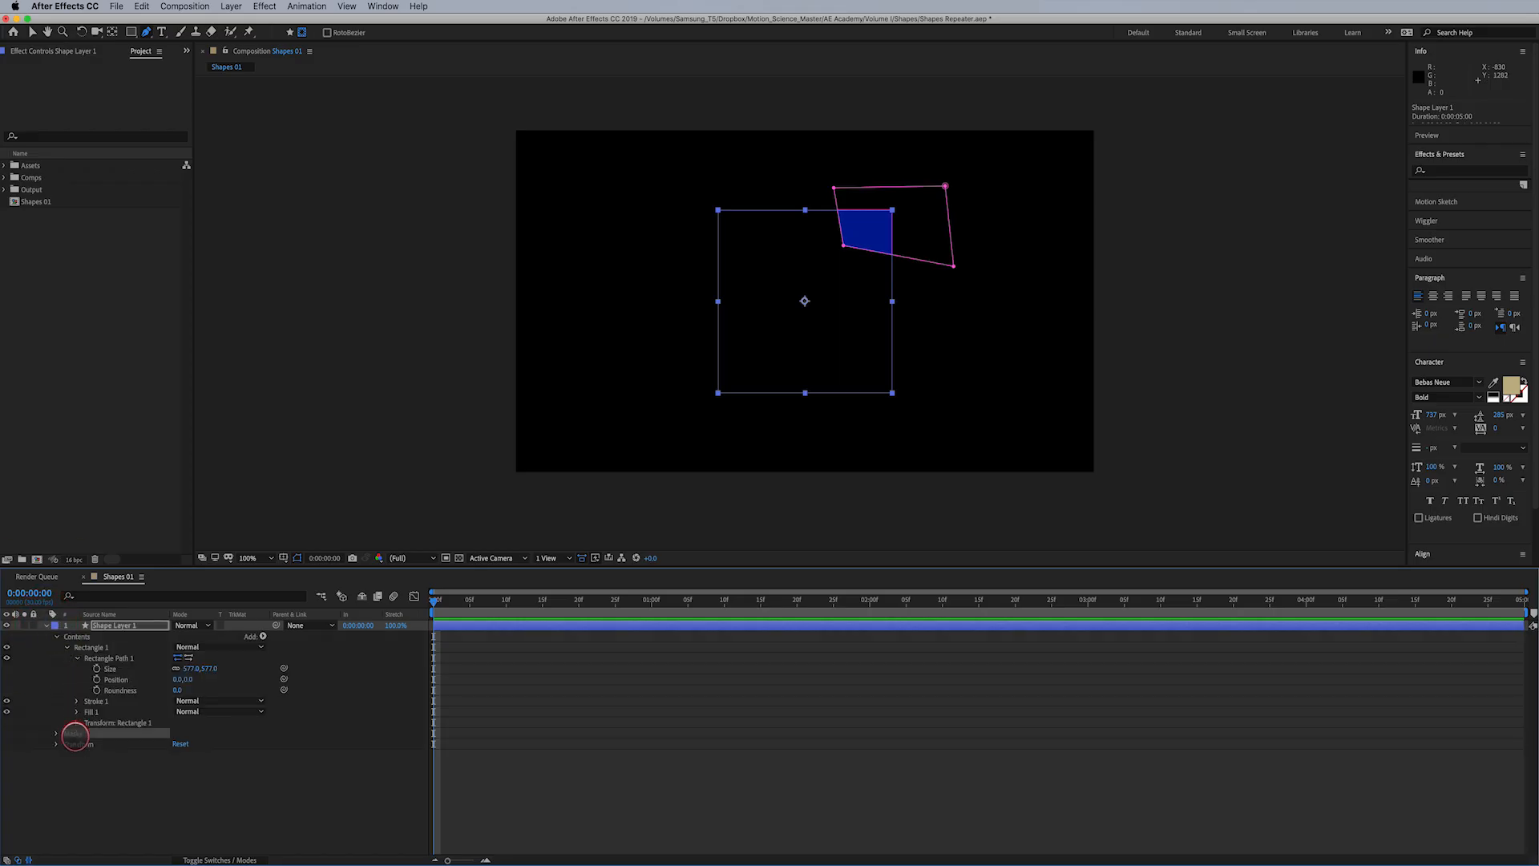
click(56, 733)
key(Delete)
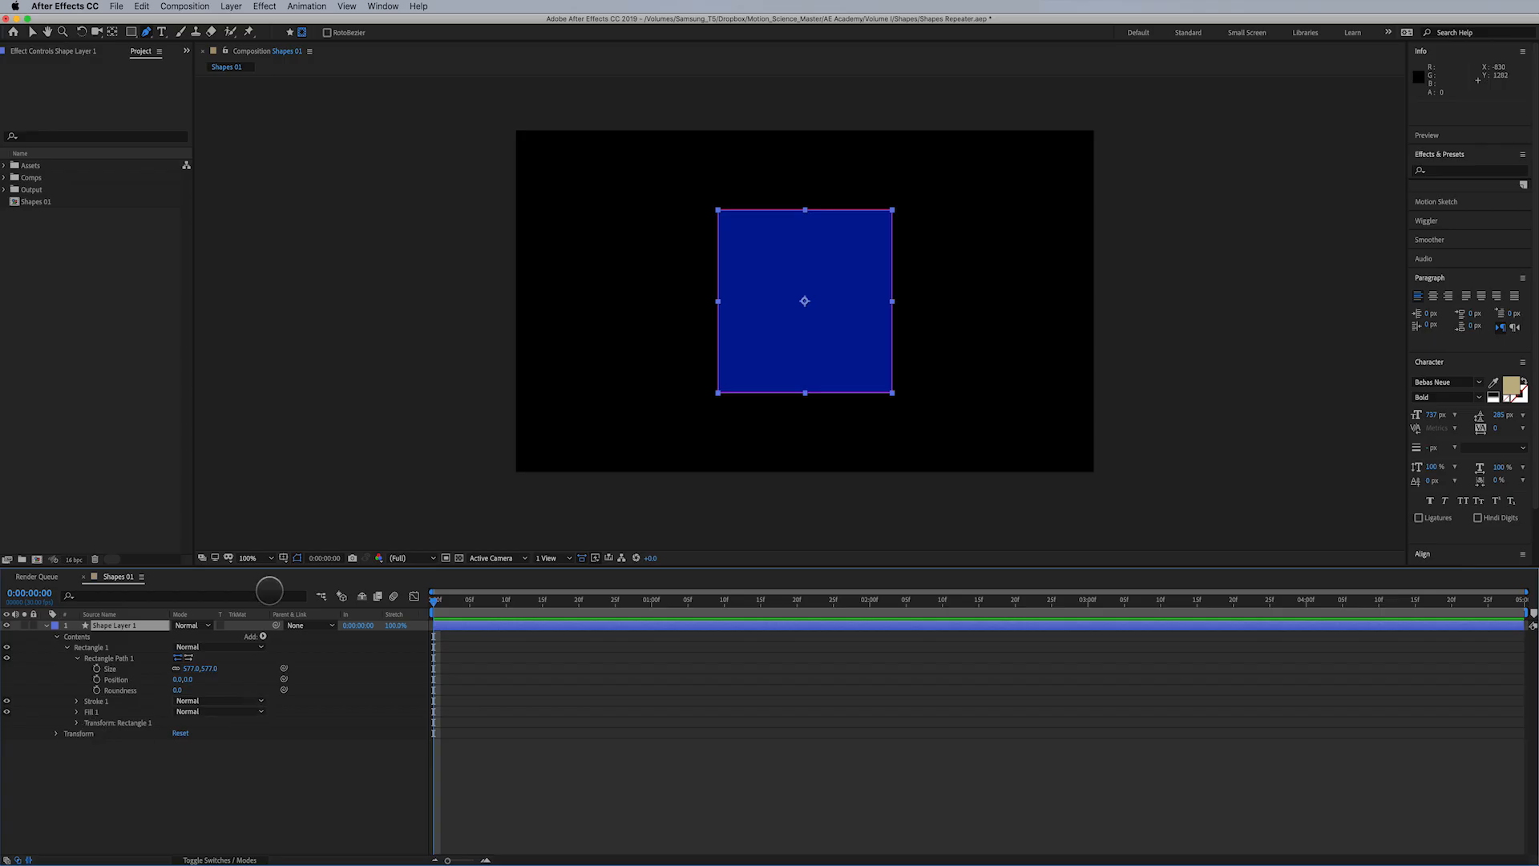
With the Ellipse tool, draw an elliptical mask over the square's upper-left part on its shape layer, and deselect the layer
click(133, 32)
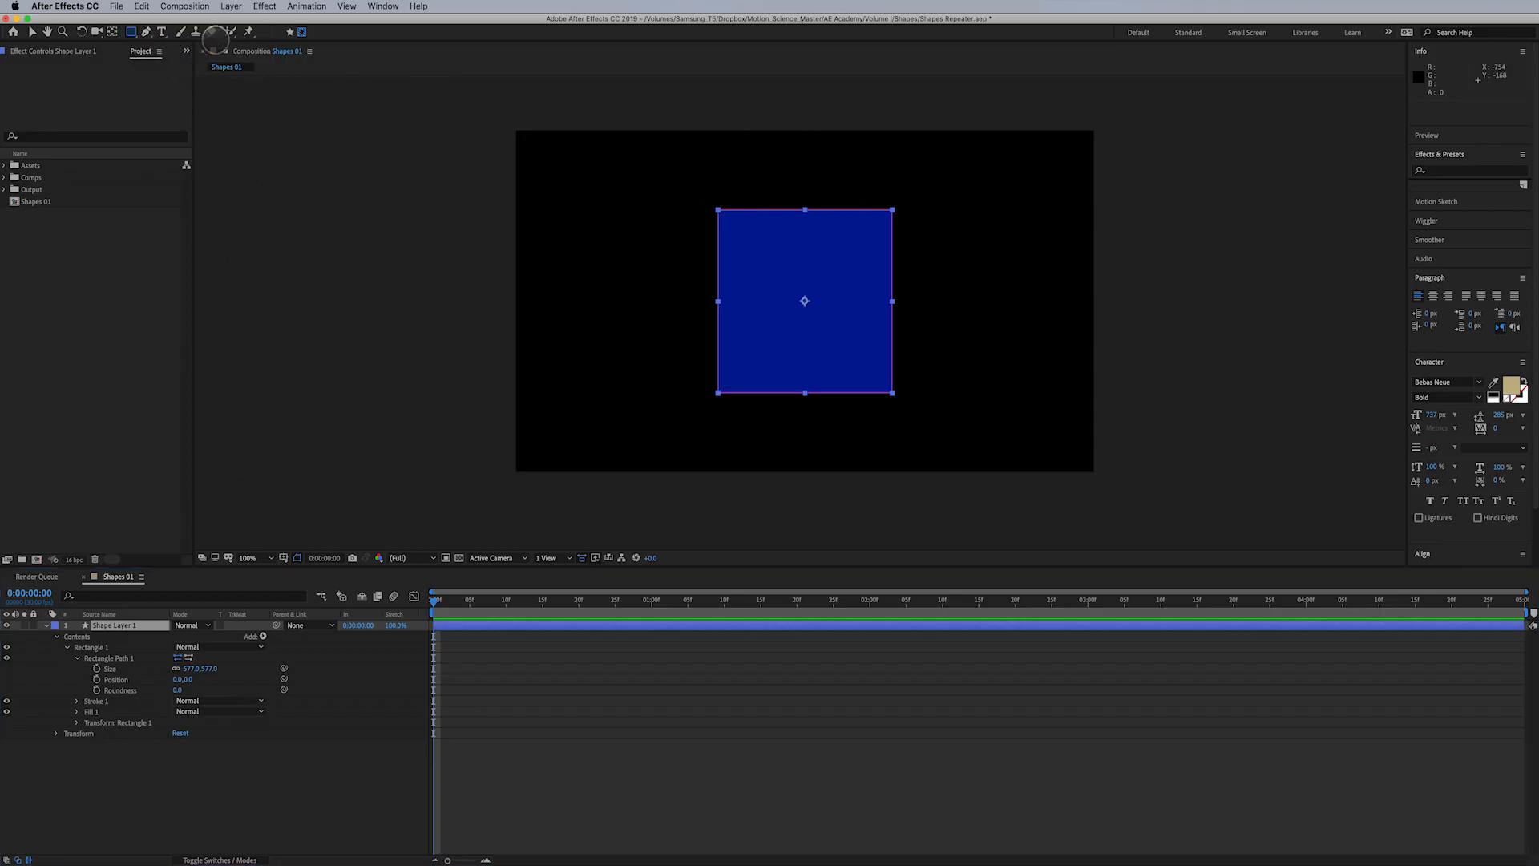
drag(132, 32, 165, 64)
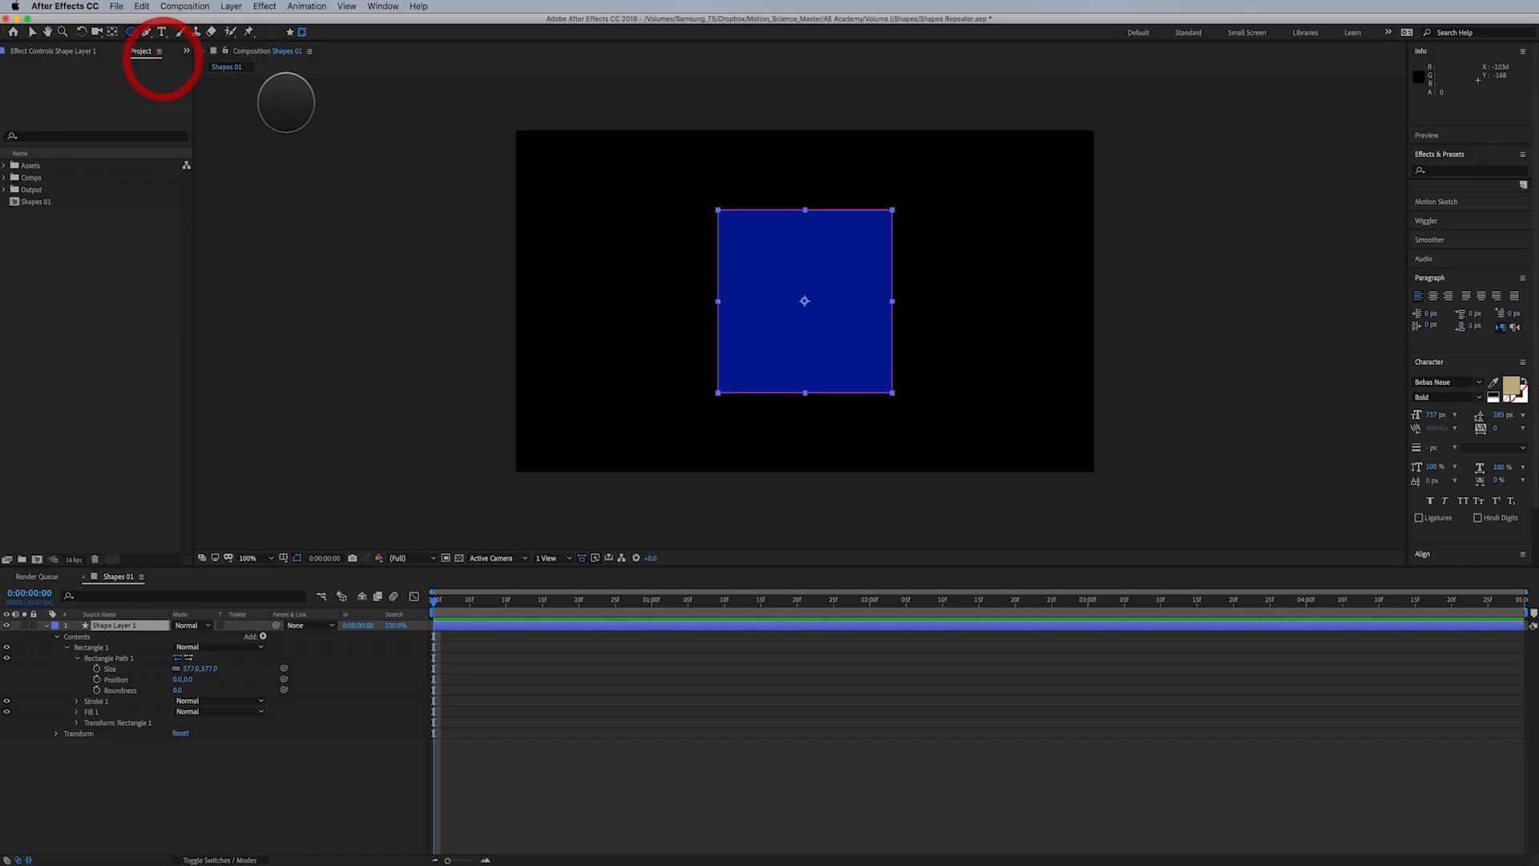
mouse_move(667, 175)
mouse_down()
mouse_move(743, 281)
mouse_move(833, 322)
mouse_up()
click(814, 670)
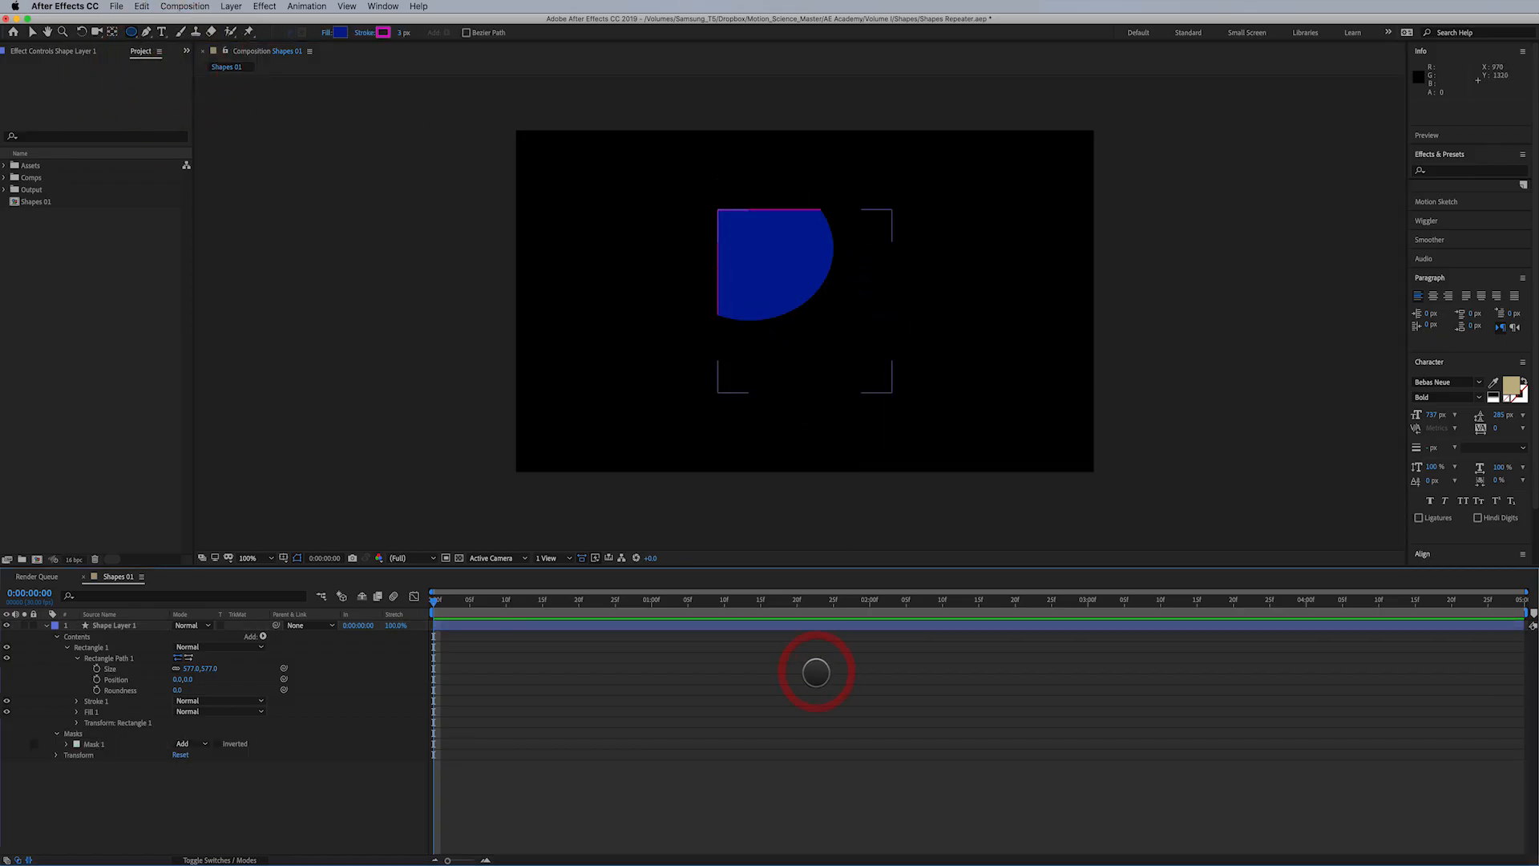
click(128, 657)
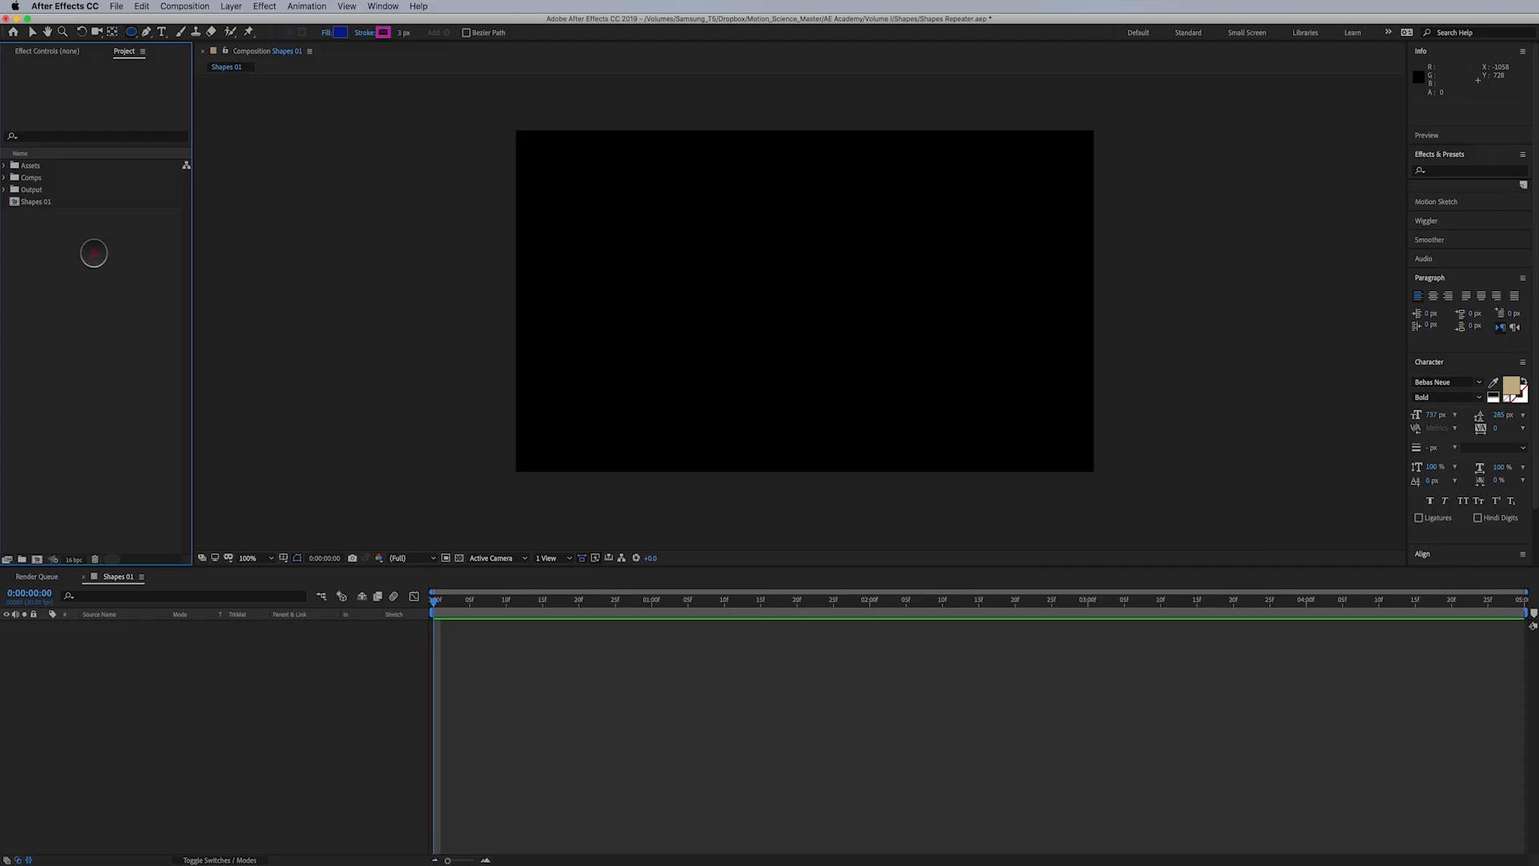
Import hot pink line.ai from the Illustrator Shapes folder as footage and add it to the Shapes 01 composition
double_click(94, 254)
click(338, 126)
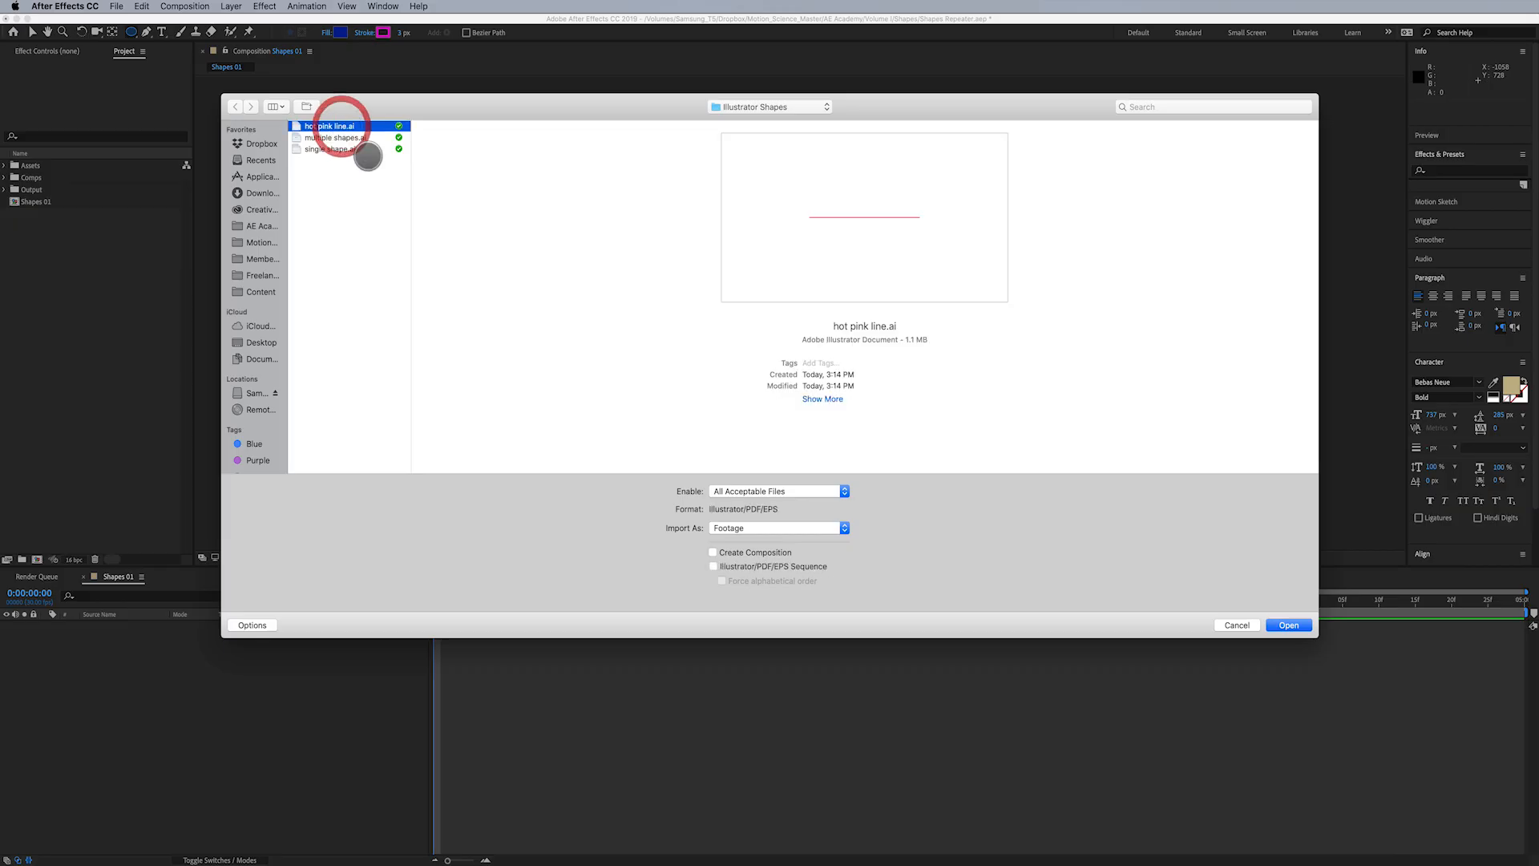
click(1288, 625)
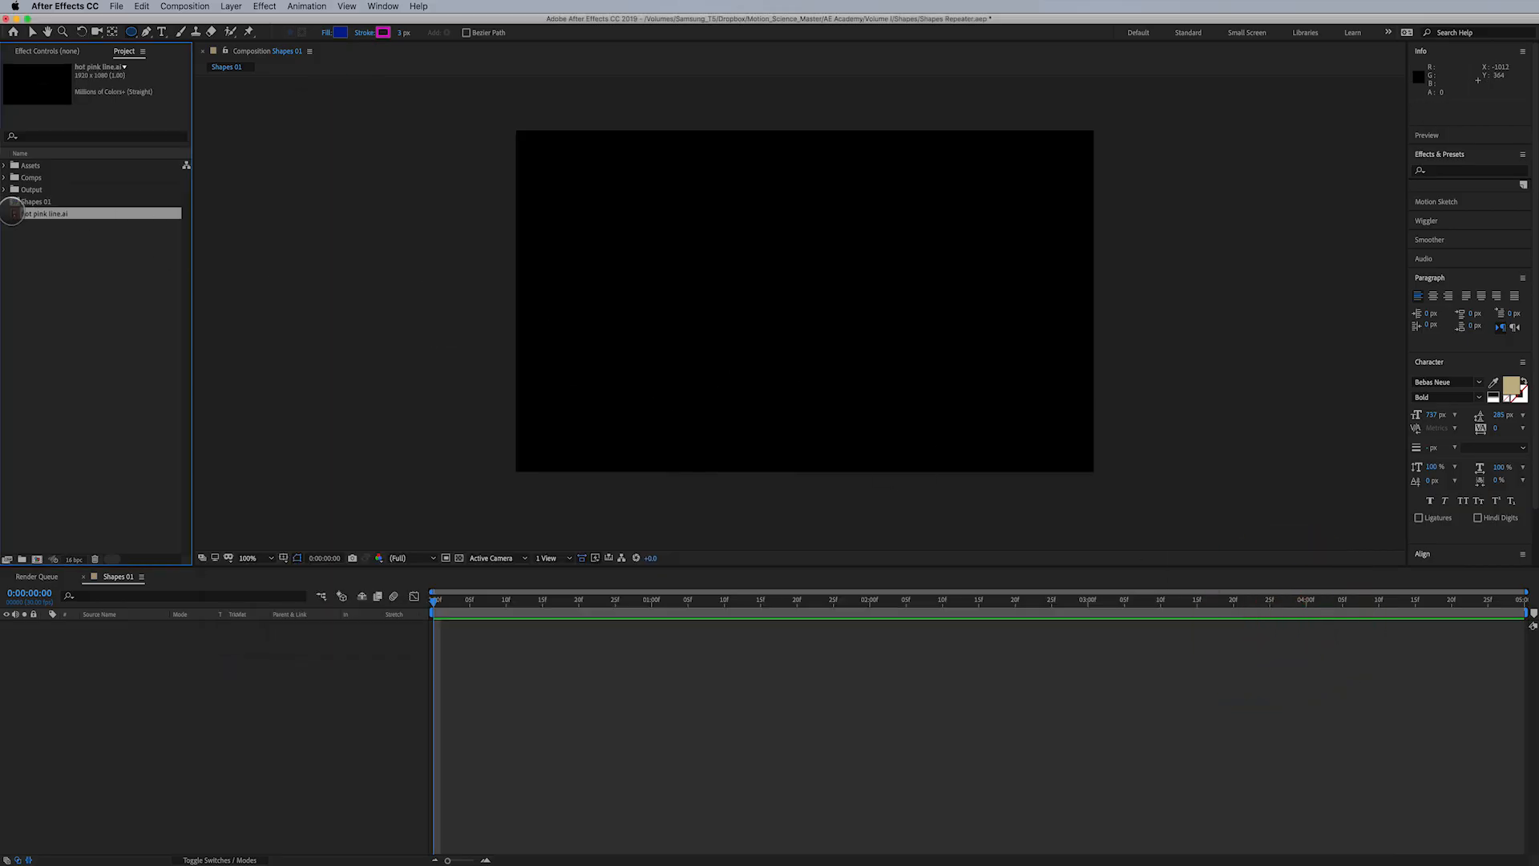
drag(12, 213, 145, 662)
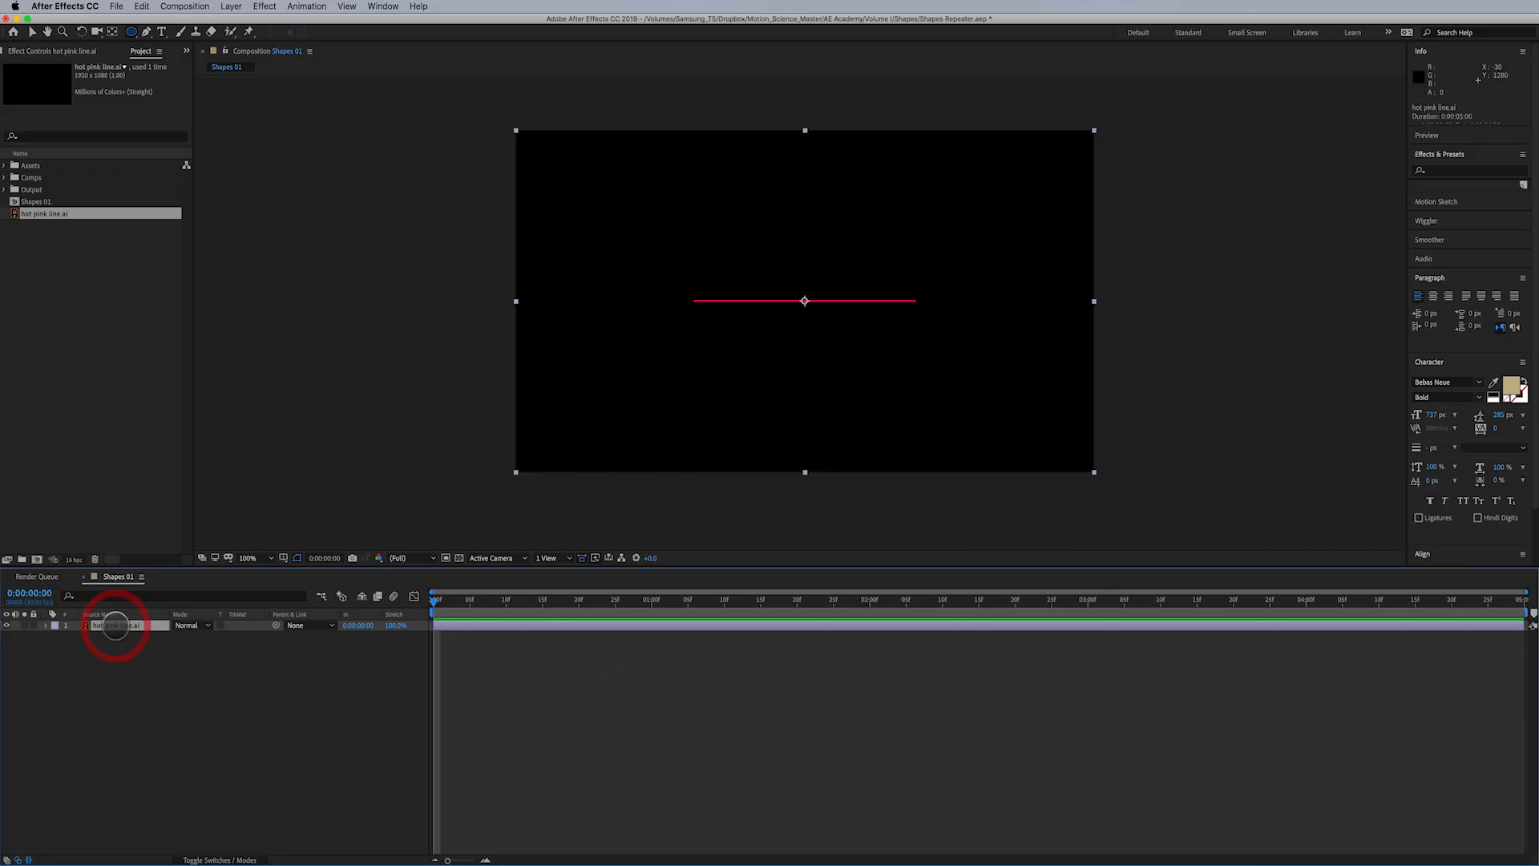
Convert the hot pink line.ai layer into a shape layer with Create Shapes from Vector Layer
key(period)
key(comma)
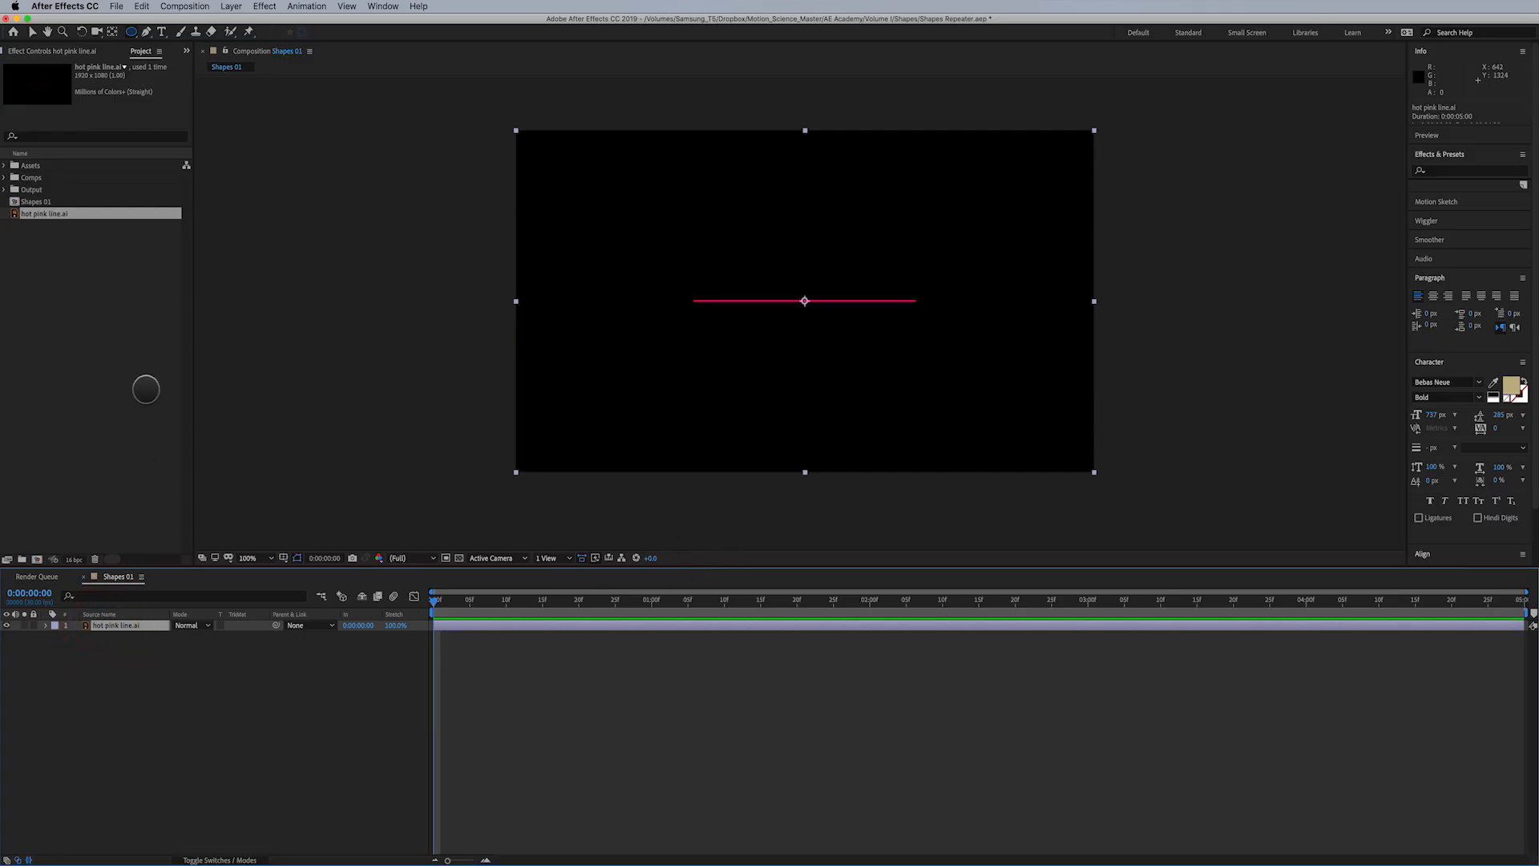
click(226, 7)
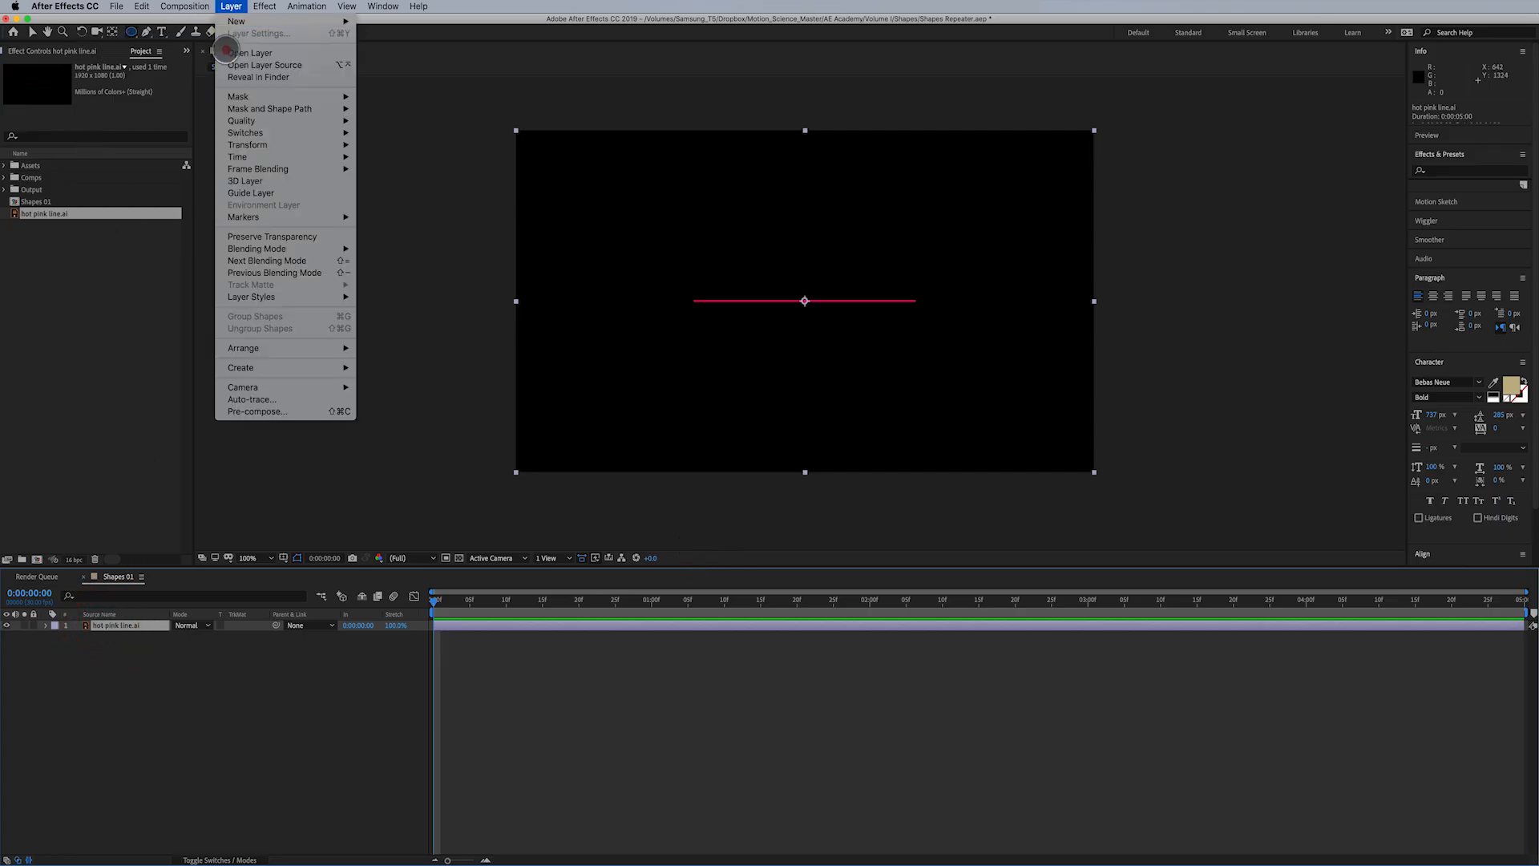
mouse_move(268, 365)
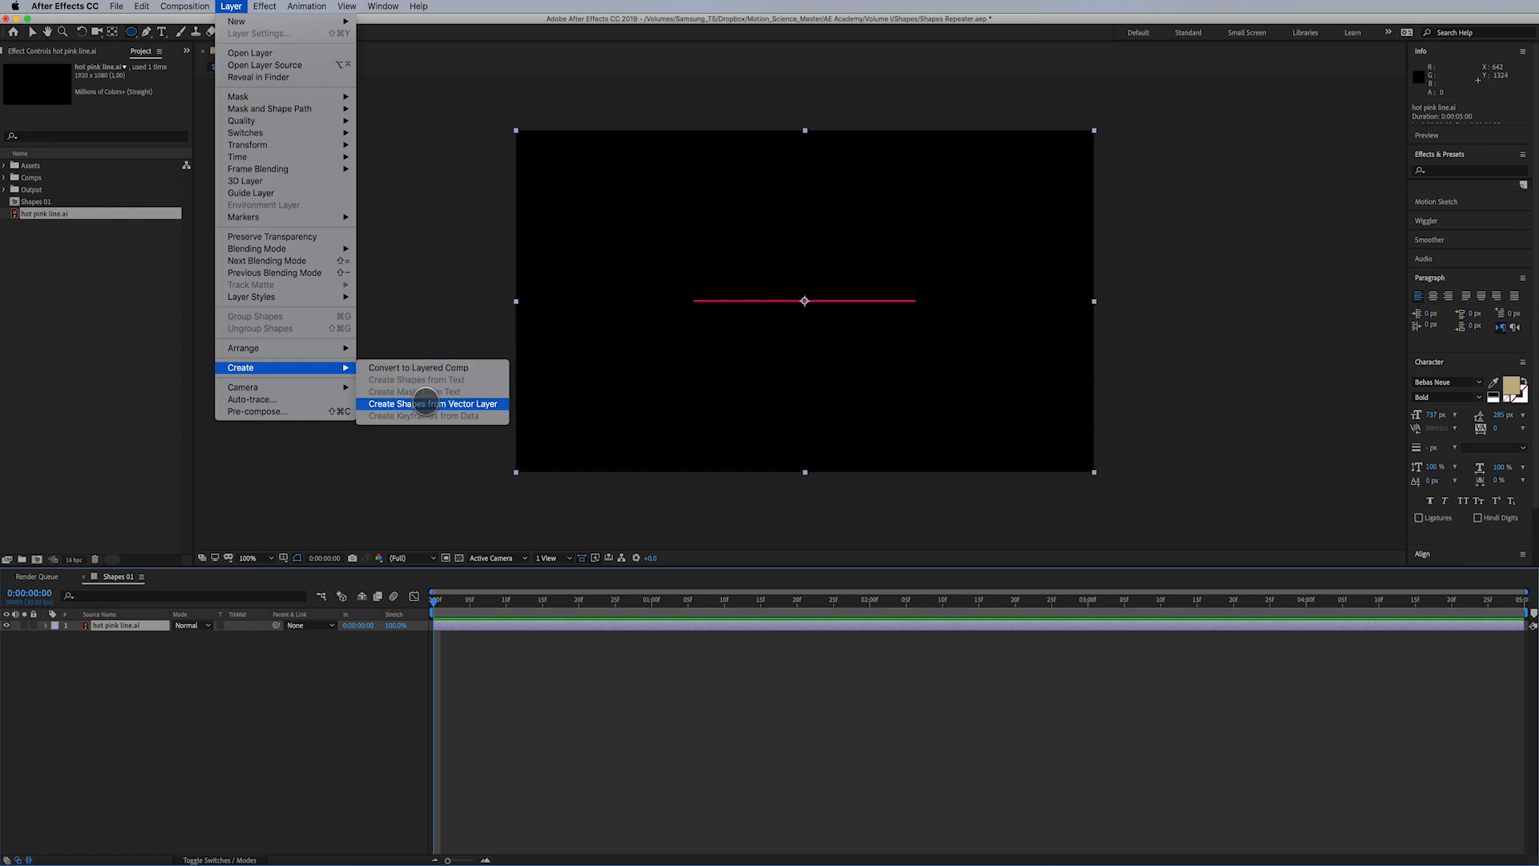
click(425, 403)
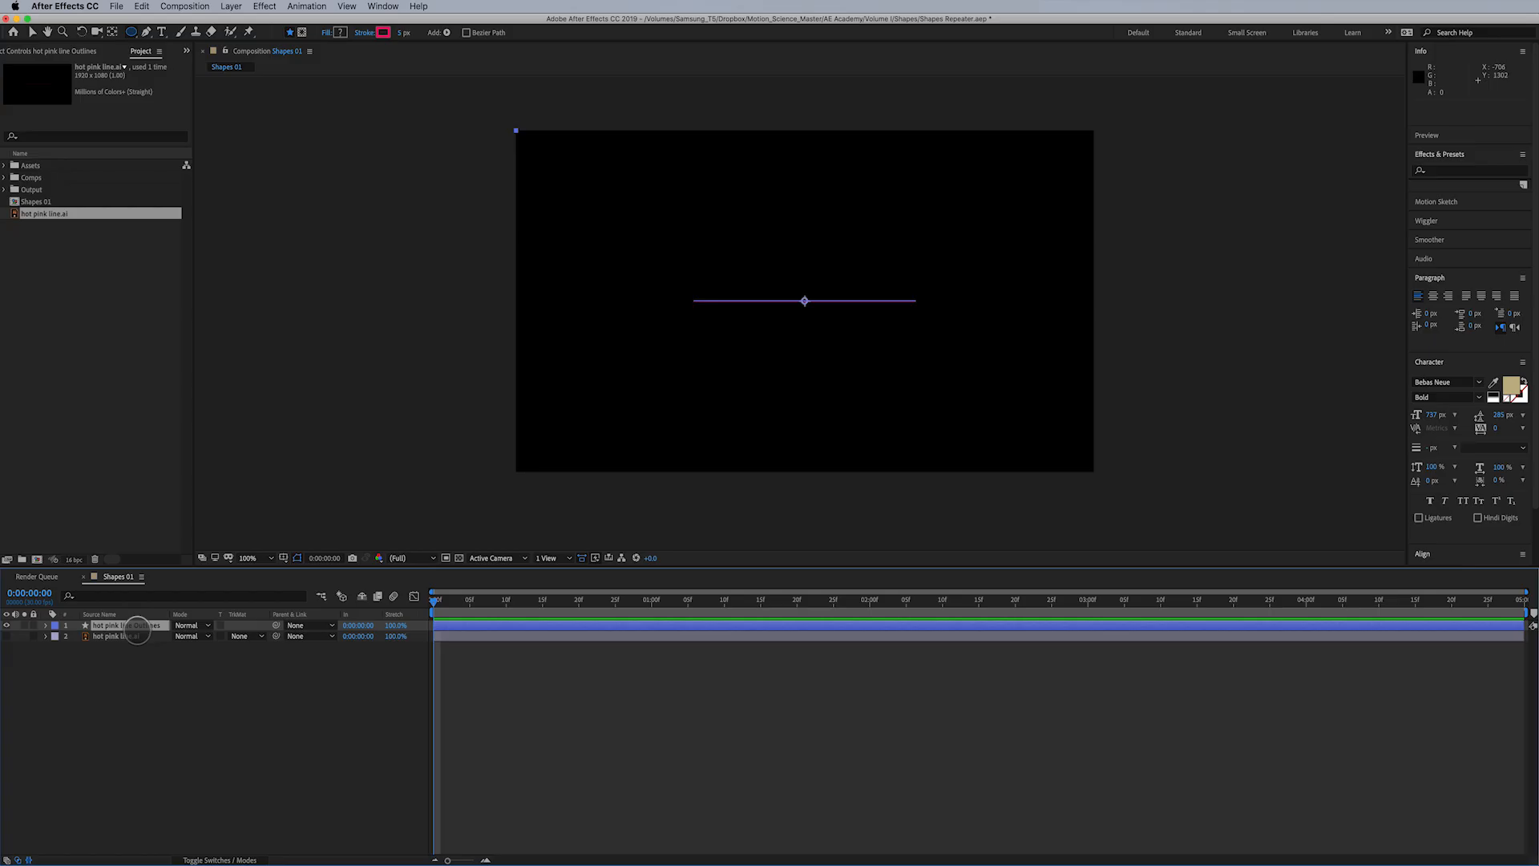
Try out a different stroke width on the hot pink line Outlines layer and undo the change
scroll(735, 399, up, 1)
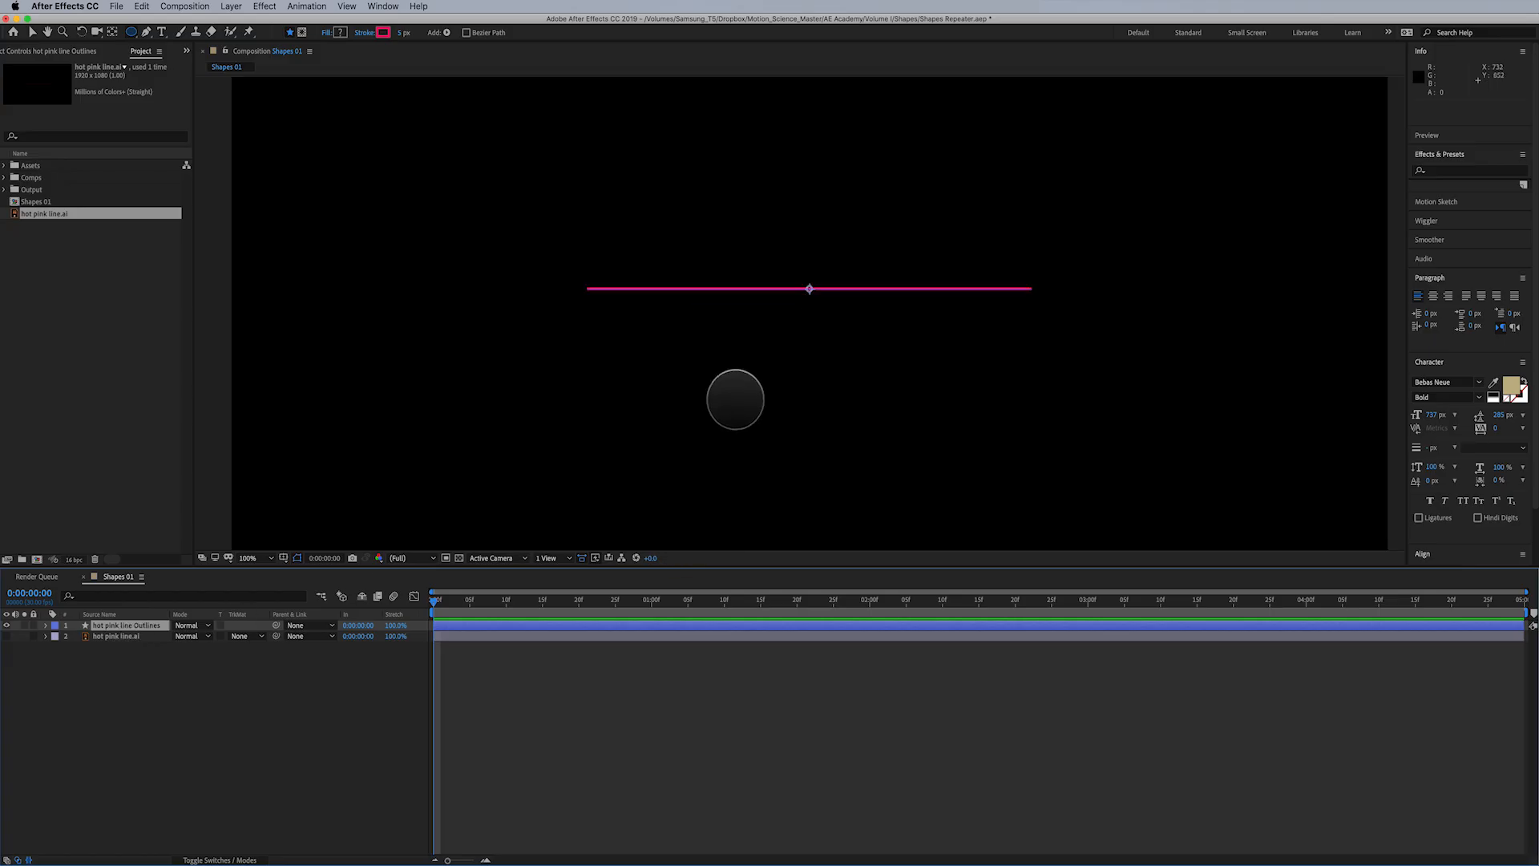
click(117, 626)
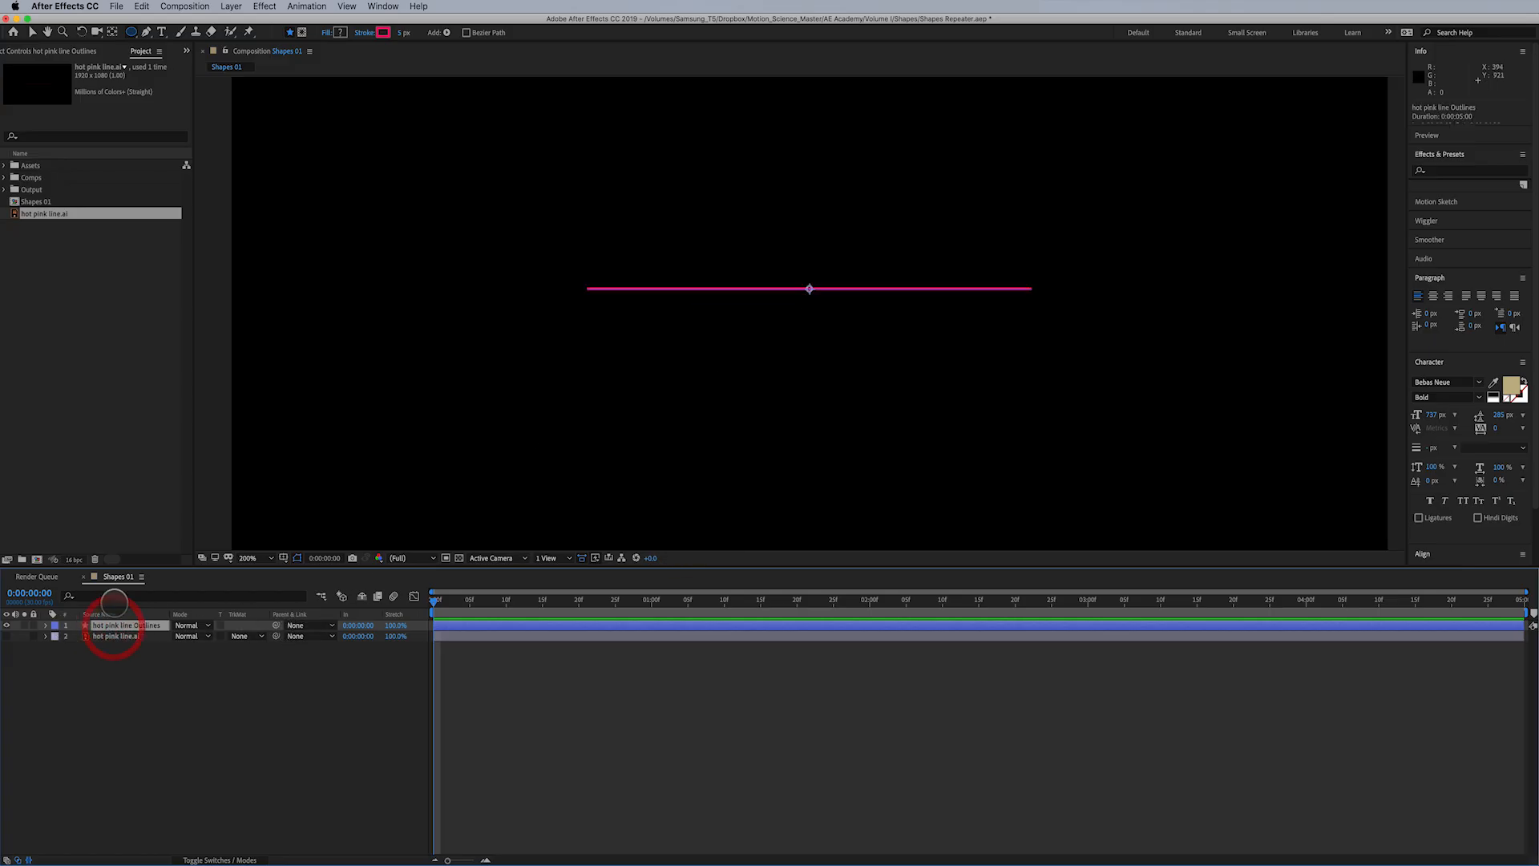
mouse_move(398, 36)
mouse_down()
mouse_move(546, 32)
mouse_move(395, 41)
mouse_up()
key(super+z)
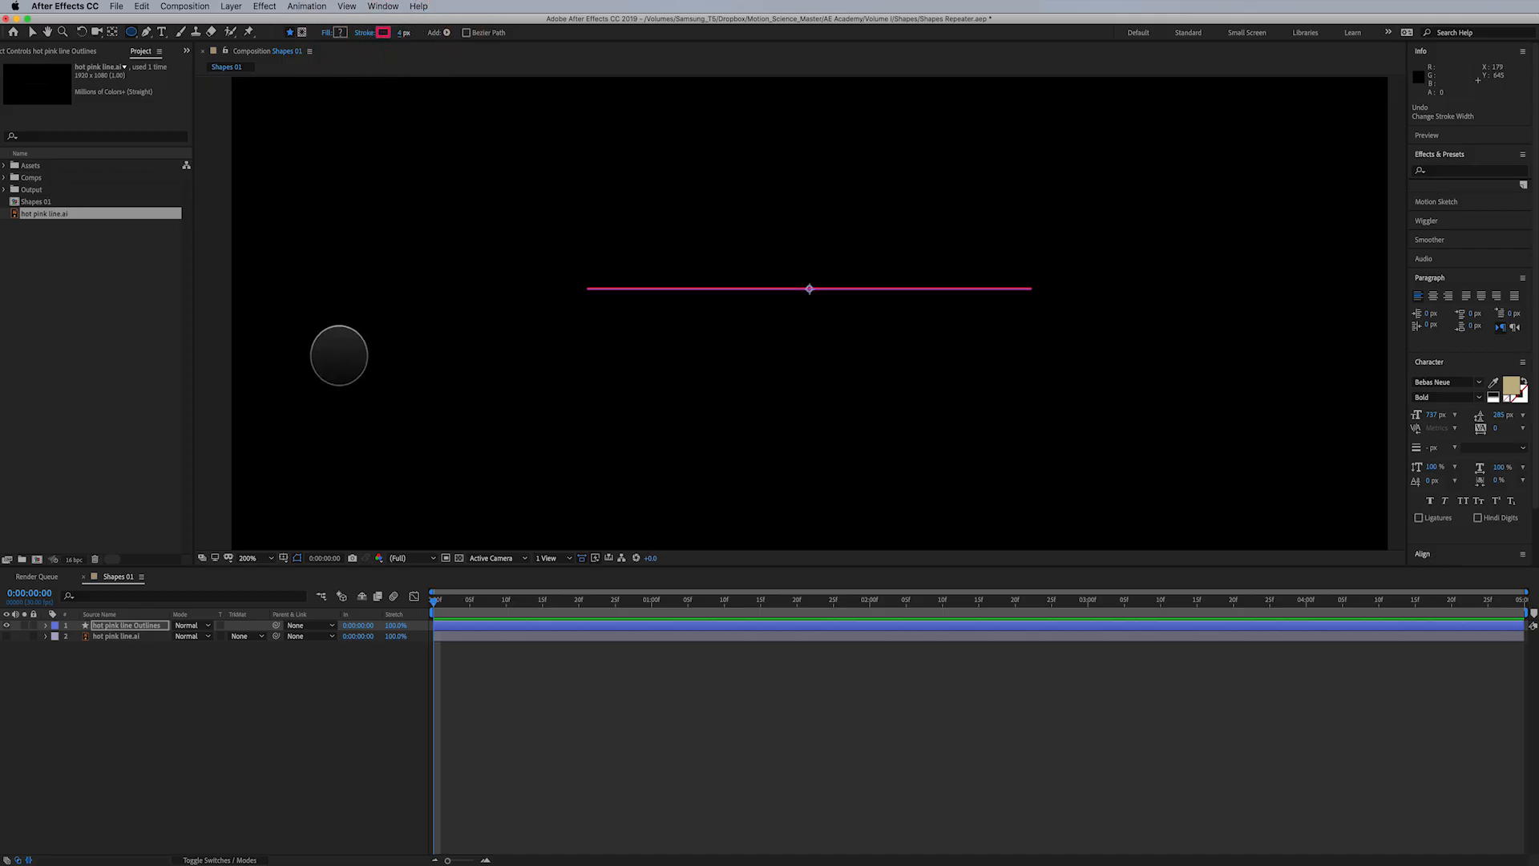
key(comma)
Import single shape.ai as footage and place it above the line layers in the composition
click(46, 319)
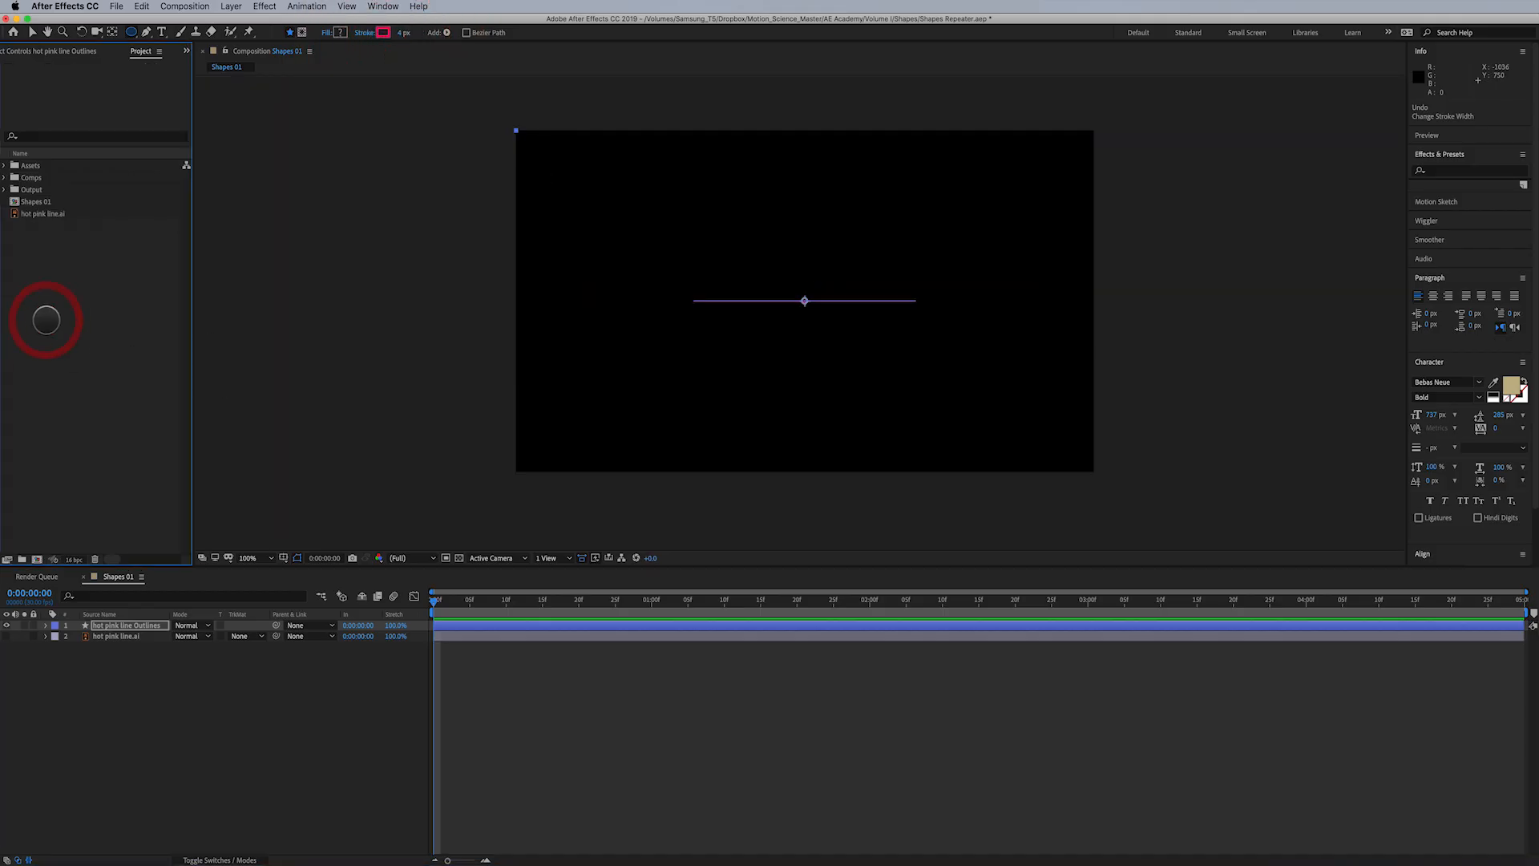
double_click(45, 320)
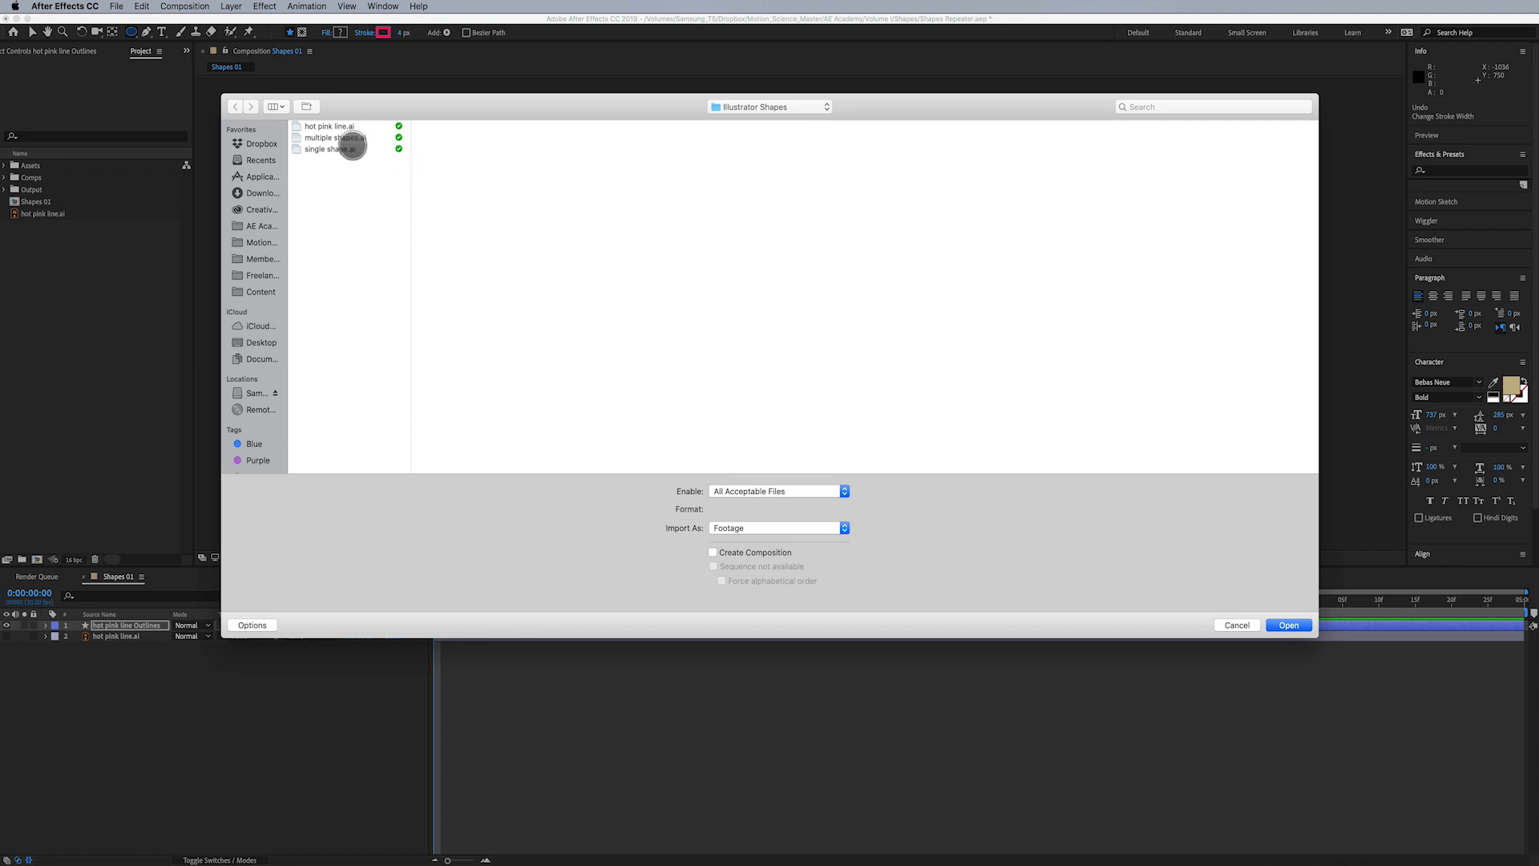
click(343, 149)
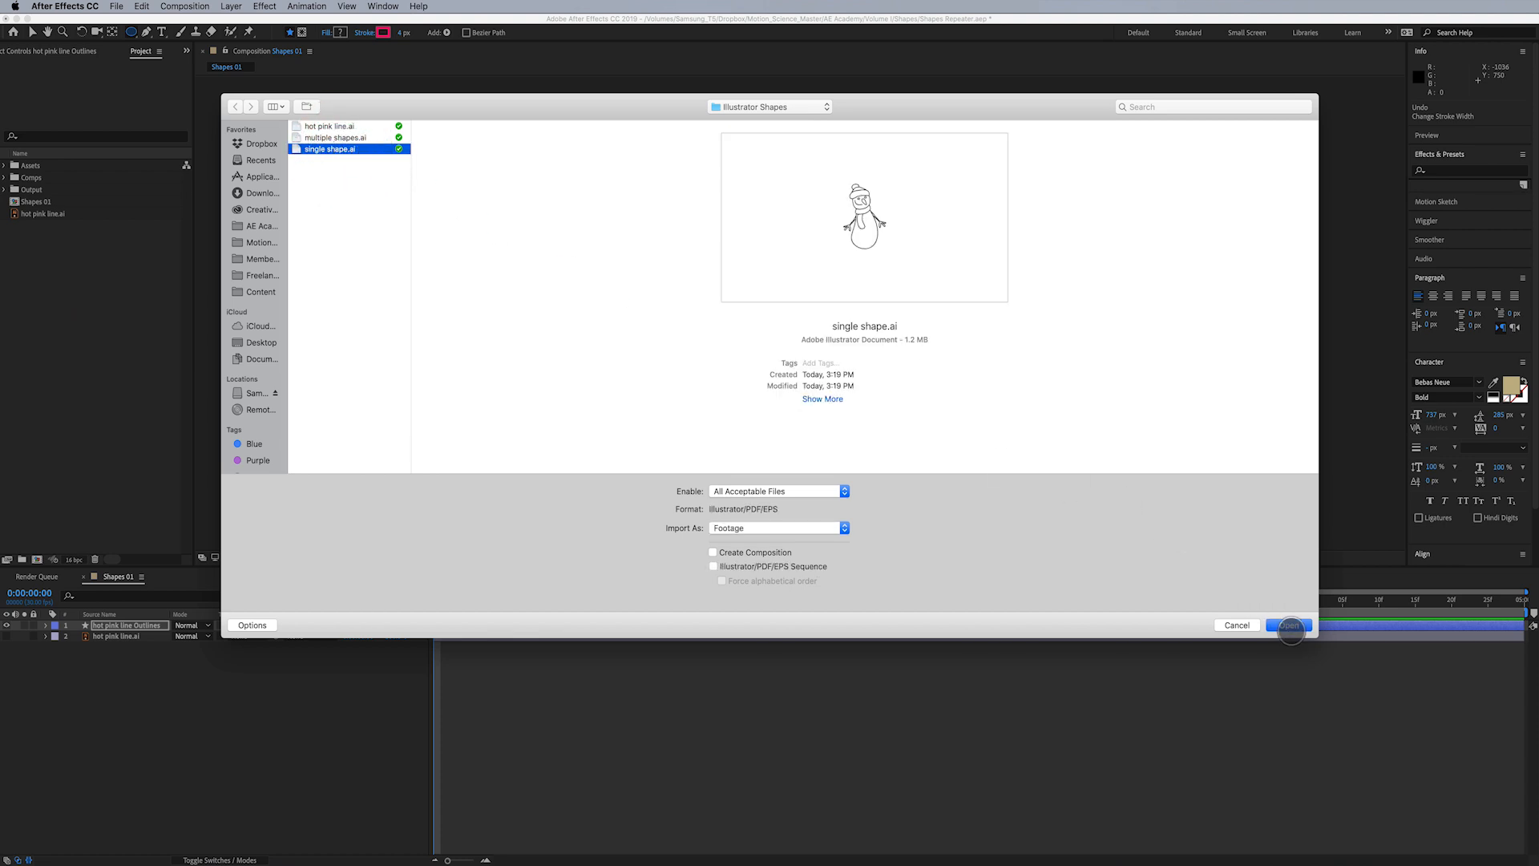
click(1288, 624)
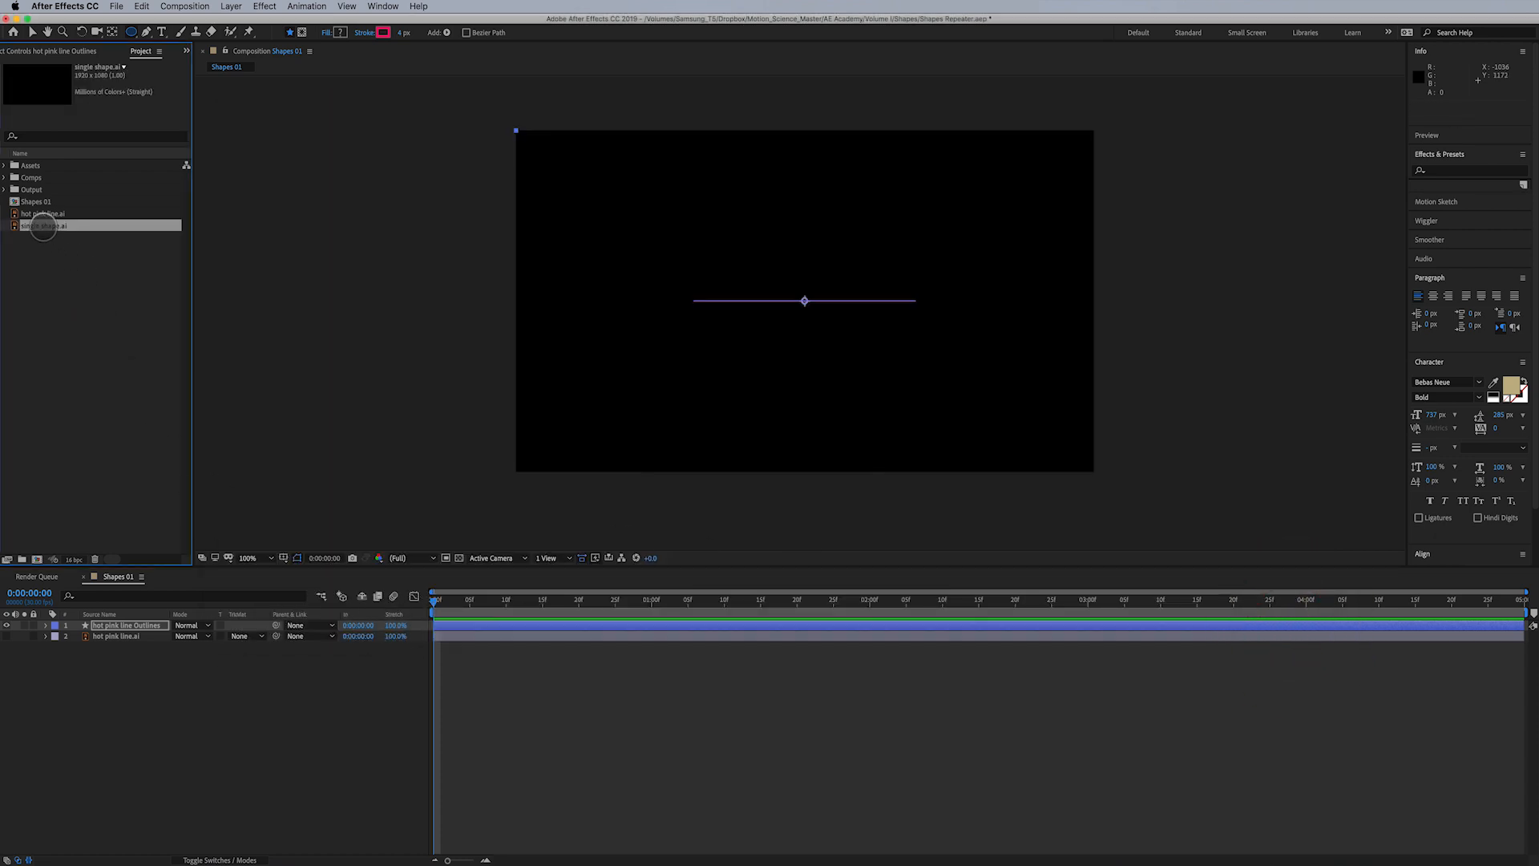
drag(43, 229, 129, 623)
Hide the hot pink line Outlines layer and turn on the transparency grid behind the artwork
click(6, 635)
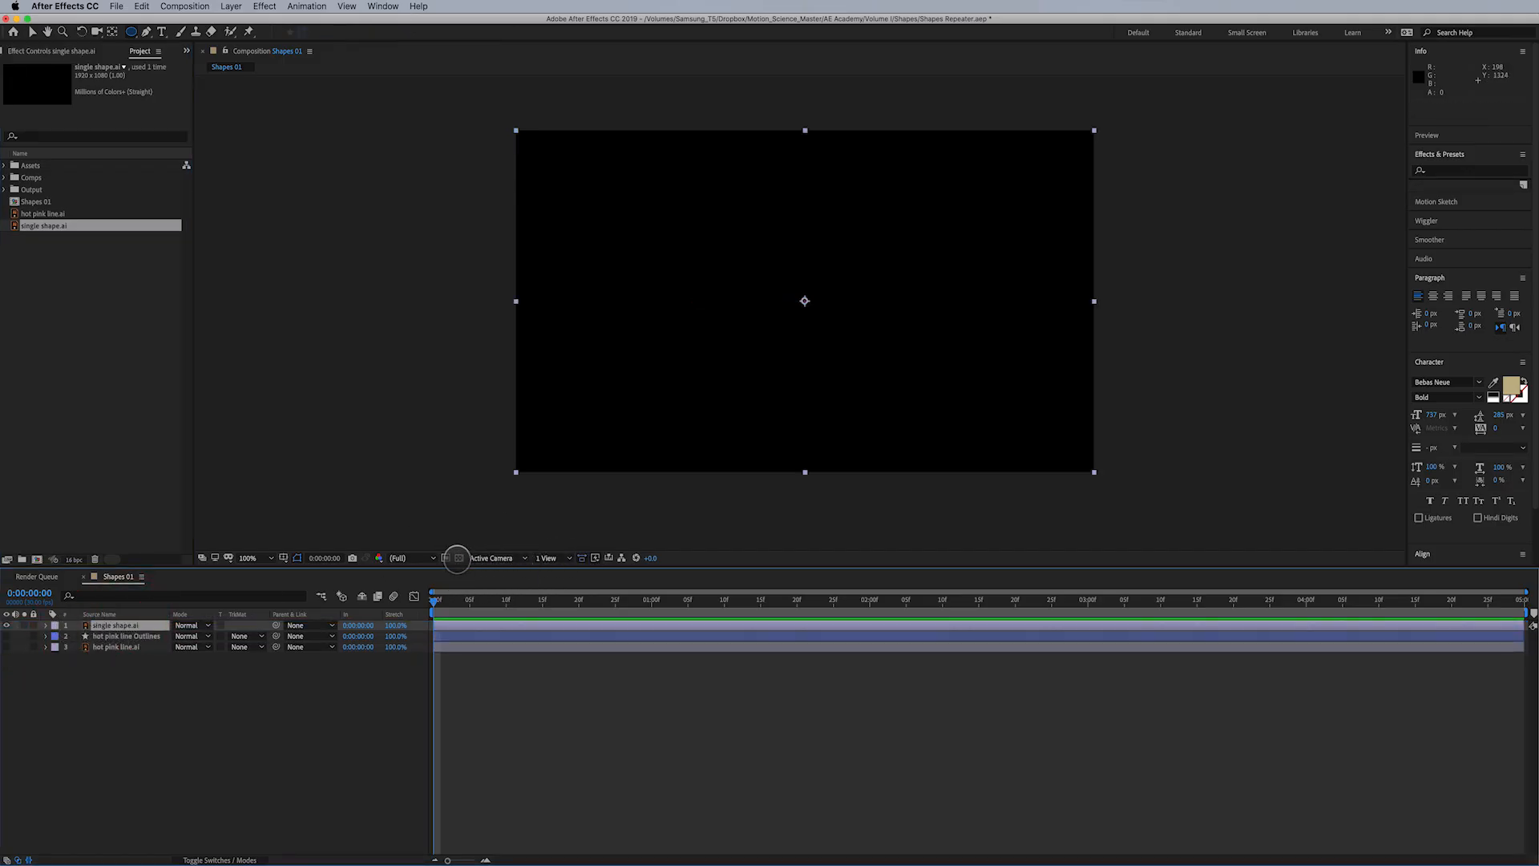
click(458, 557)
scroll(809, 289, up, 1)
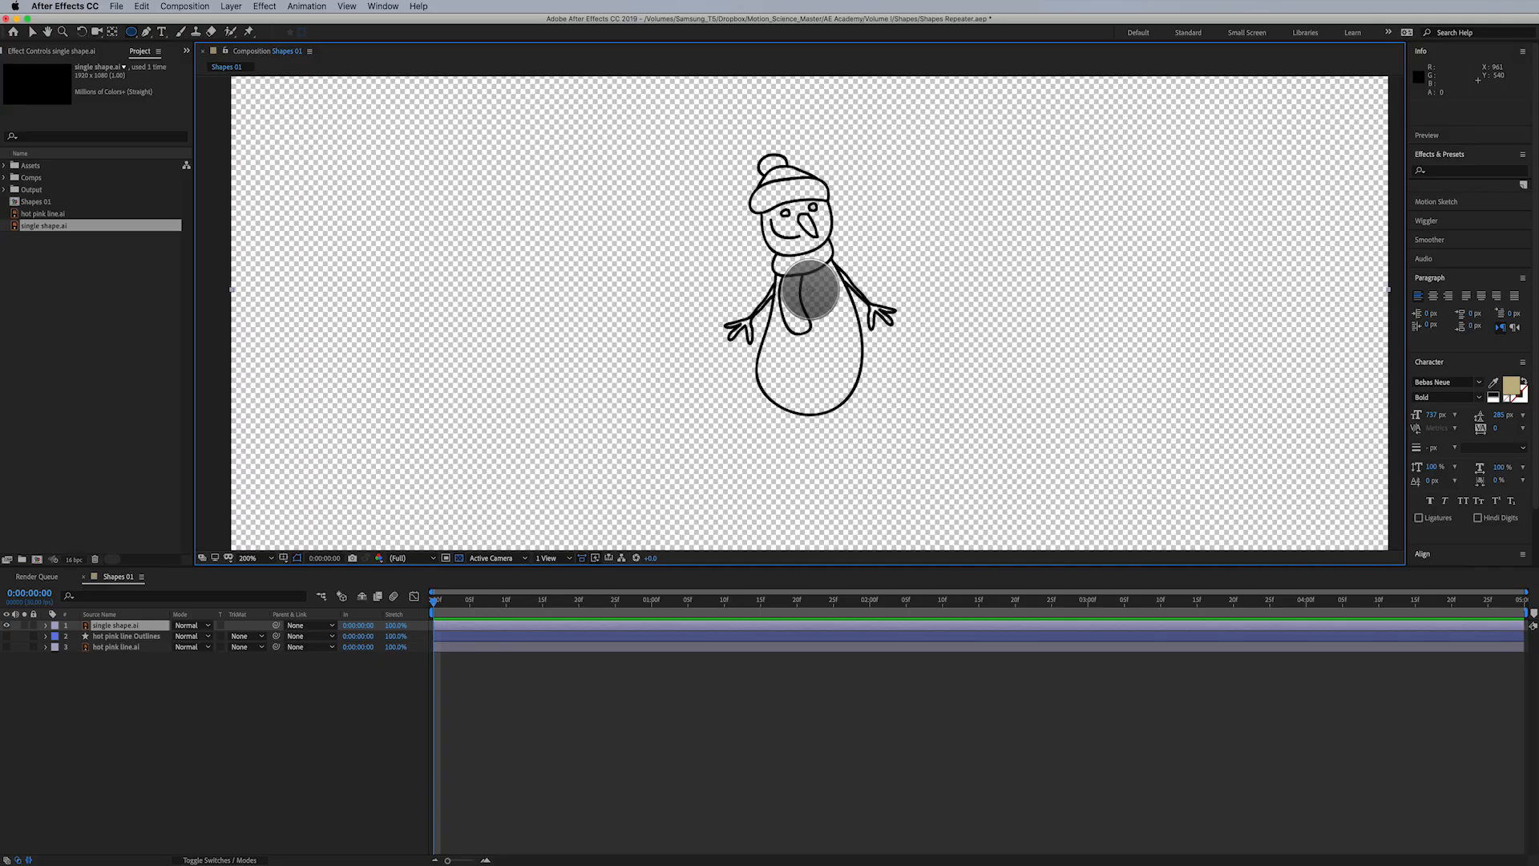
Convert the single shape.ai snowman layer into a shape layer with Create Shapes from Vector Layer
click(136, 626)
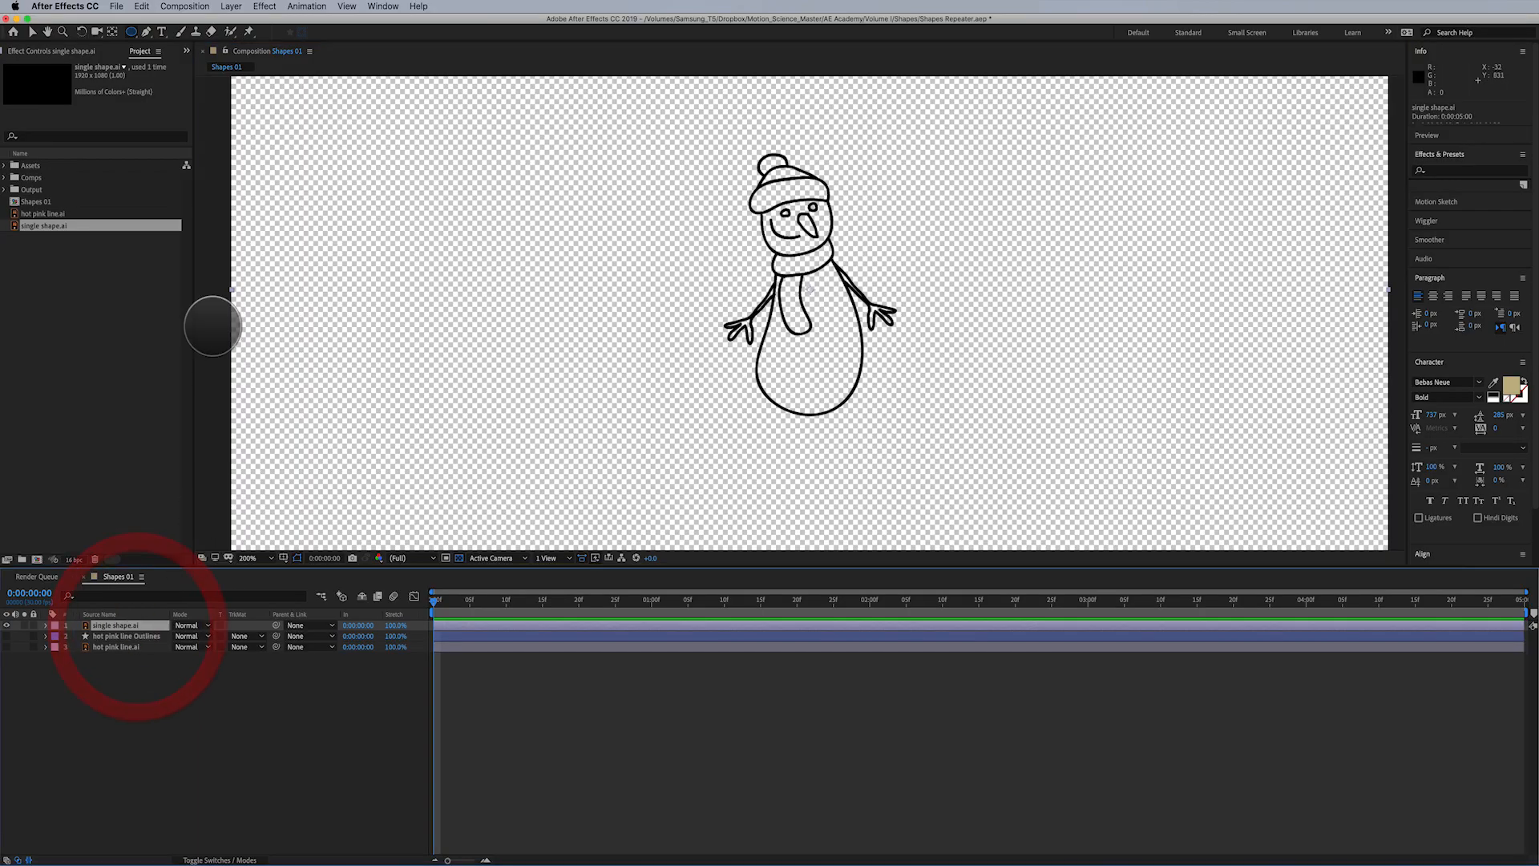
click(231, 6)
click(314, 371)
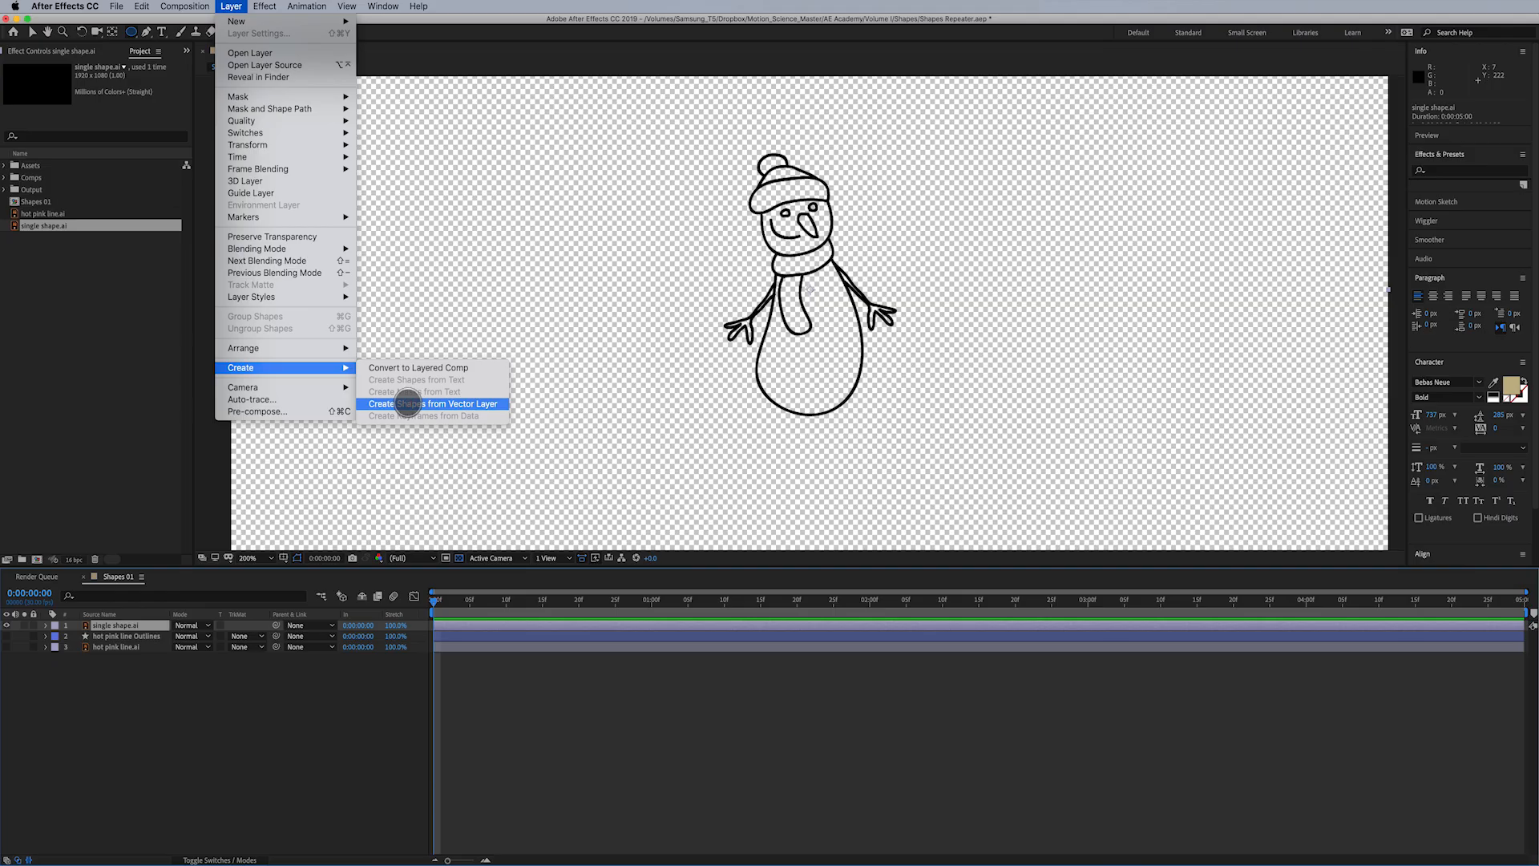
click(408, 403)
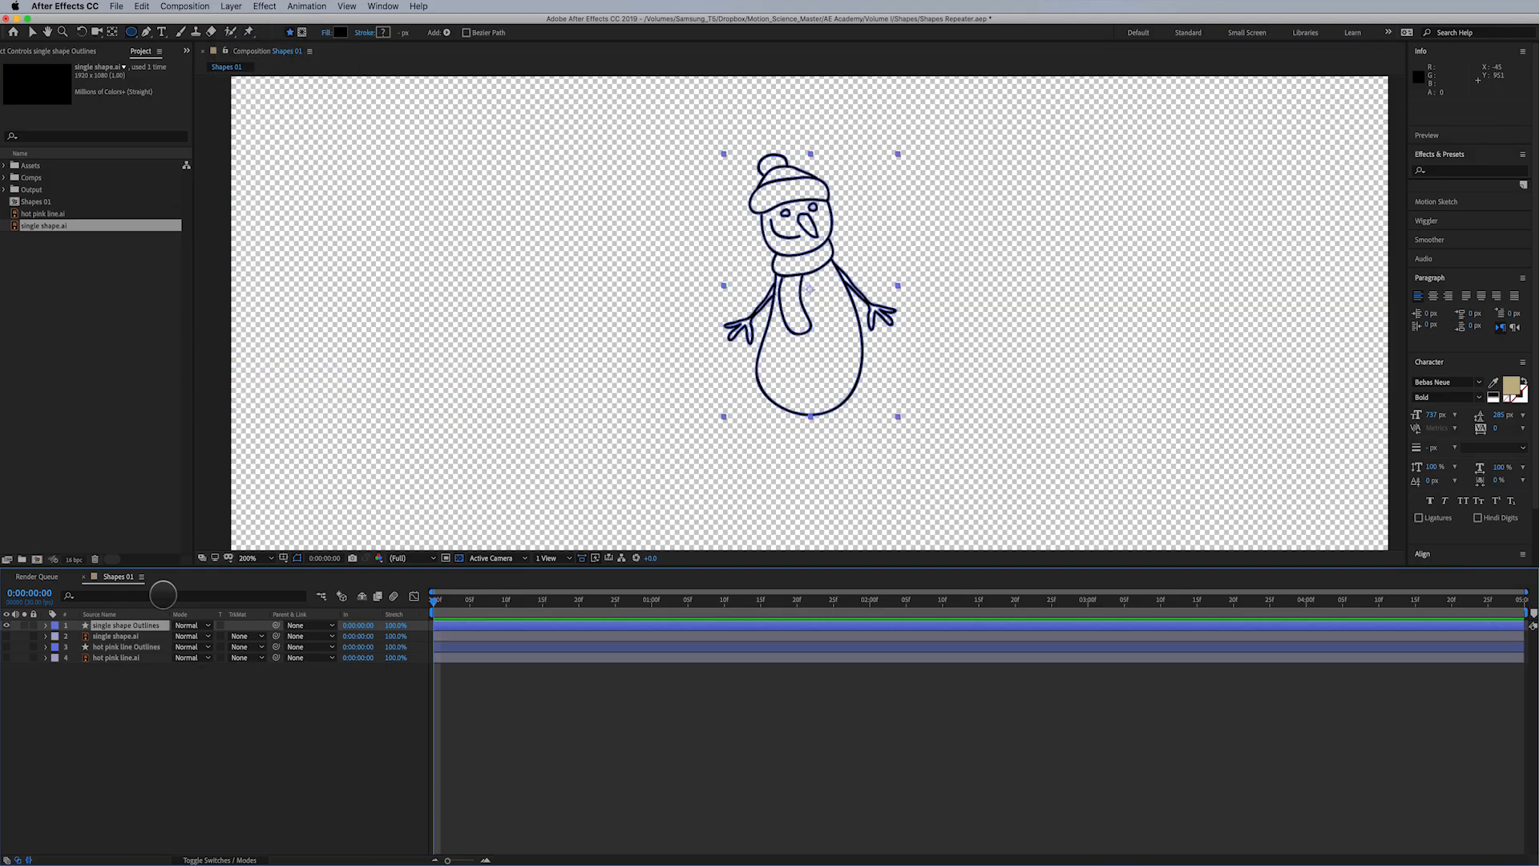
Expand the contents of the single shape Outlines layer and look over its Group 1 to Group 5
click(107, 625)
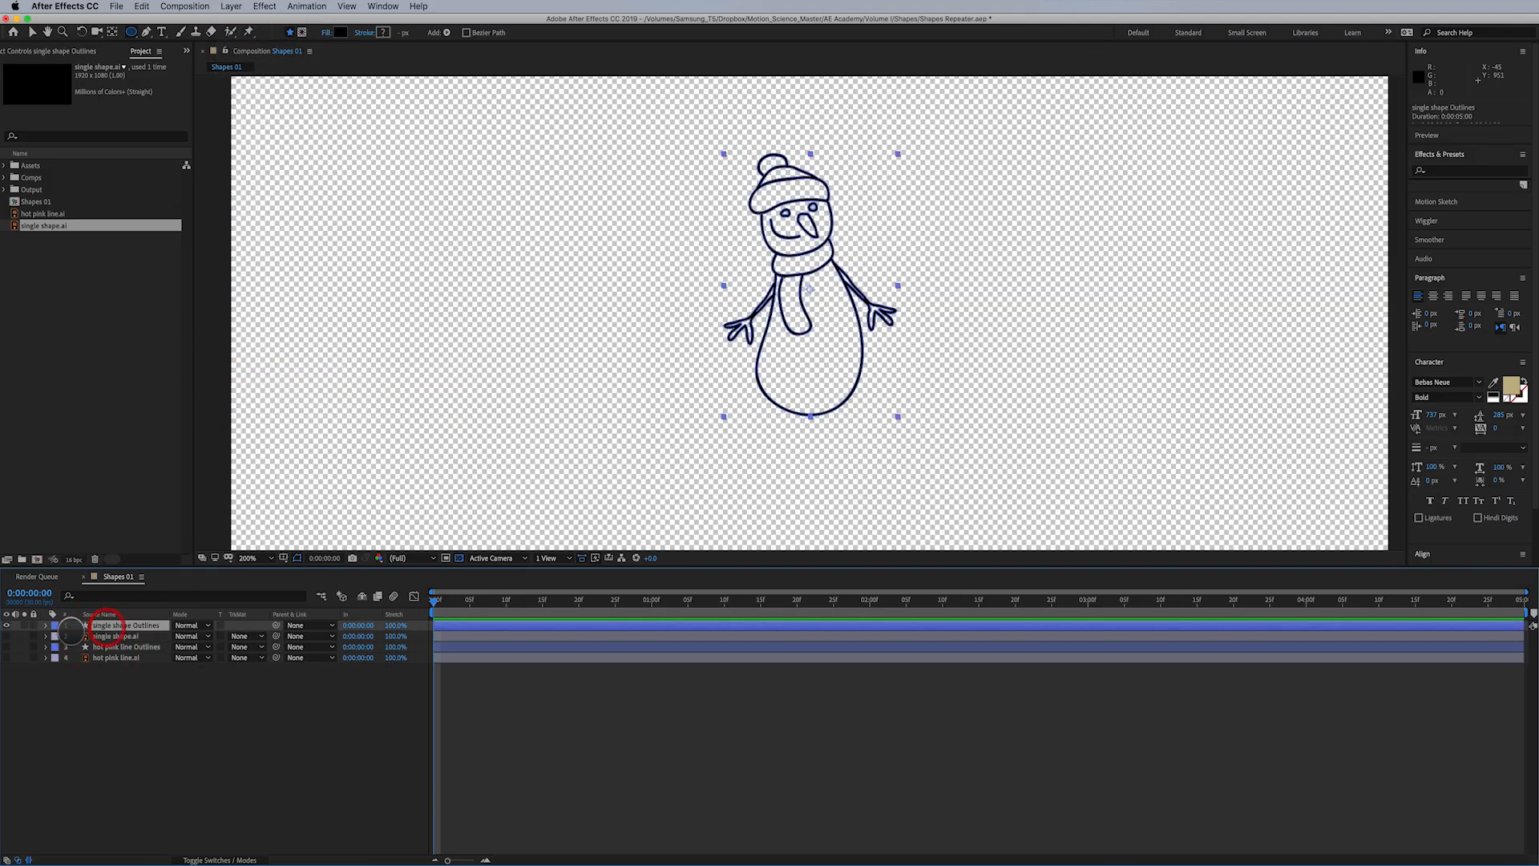
click(45, 625)
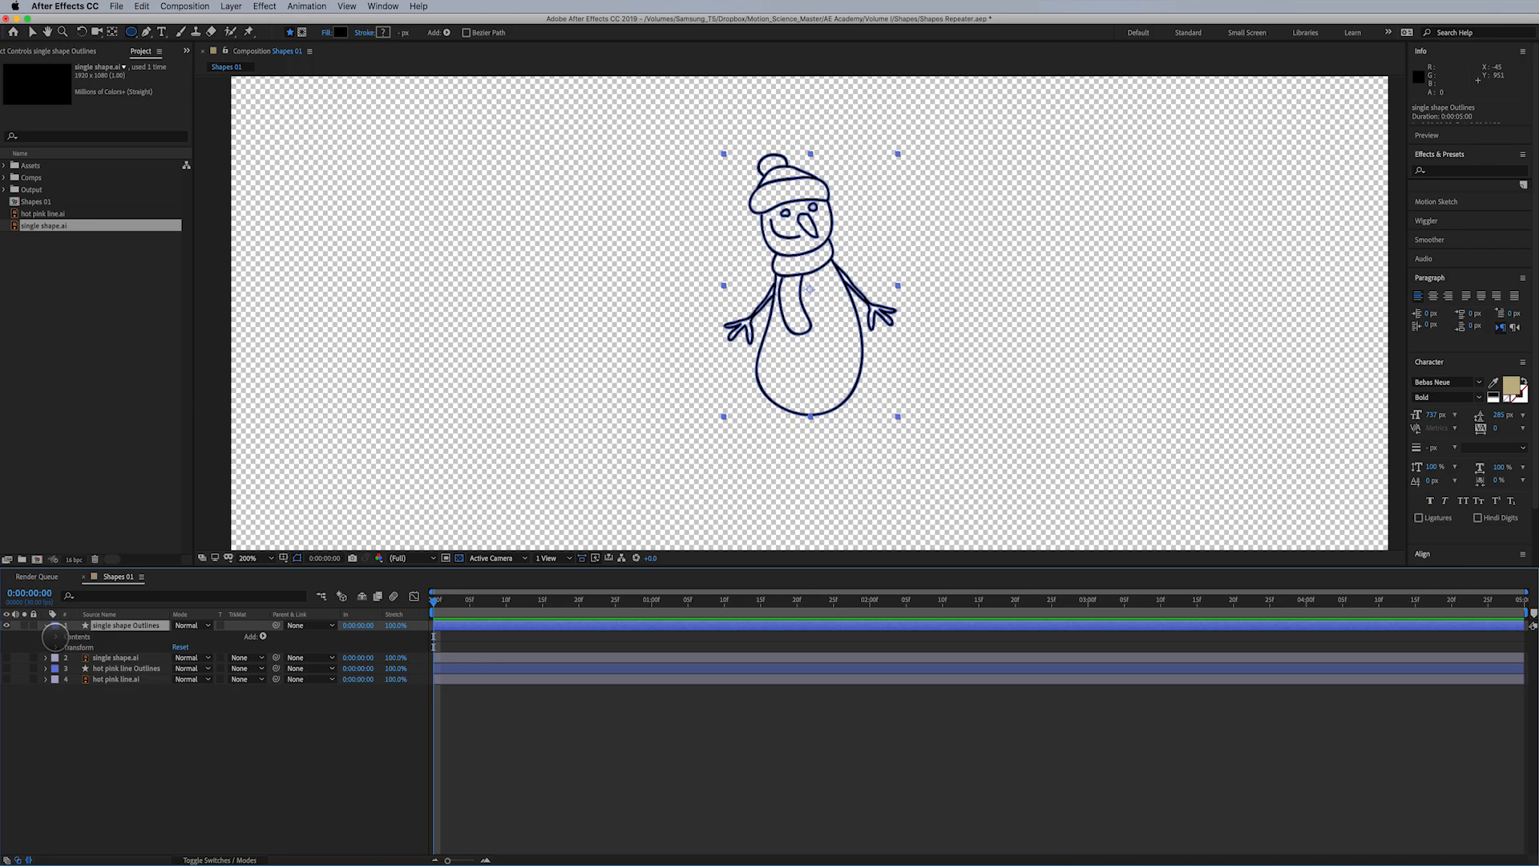
click(57, 636)
click(84, 647)
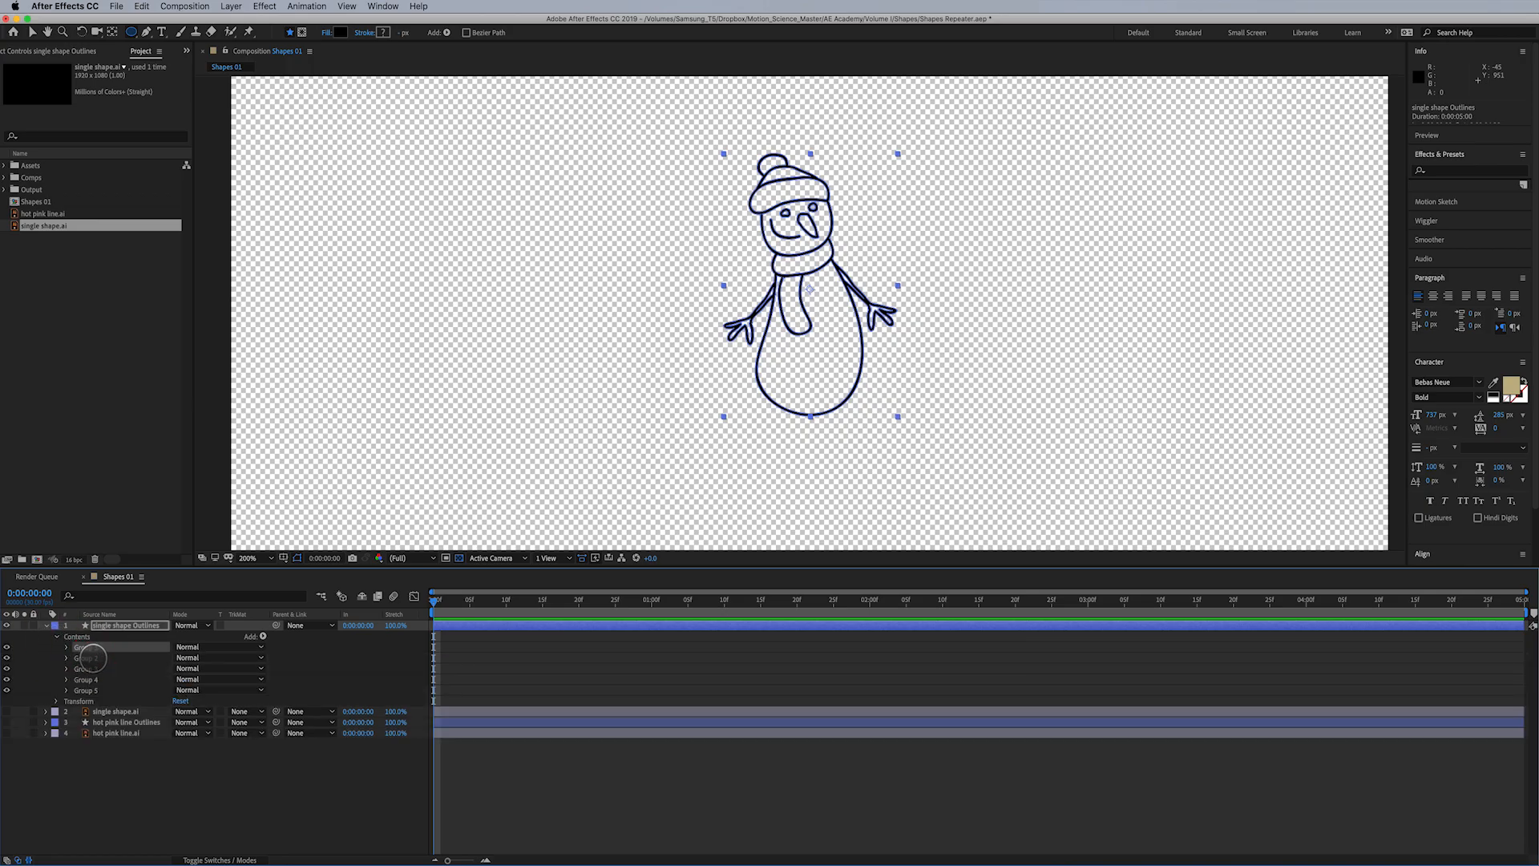
click(86, 690)
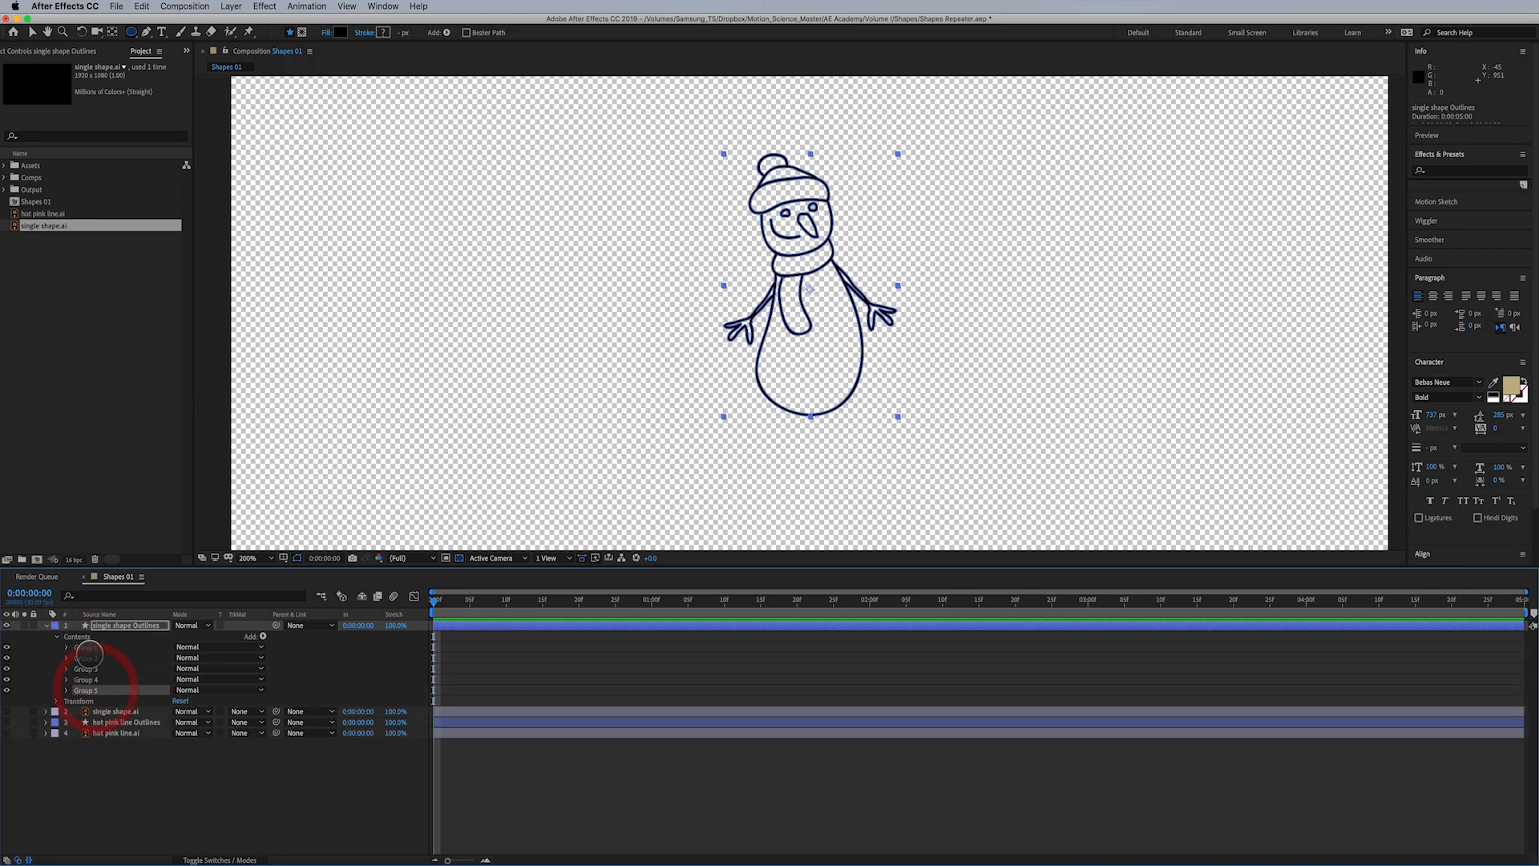
Toggle the visibility of the snowman's groups to examine which part each one draws, leaving them all shown
click(89, 647)
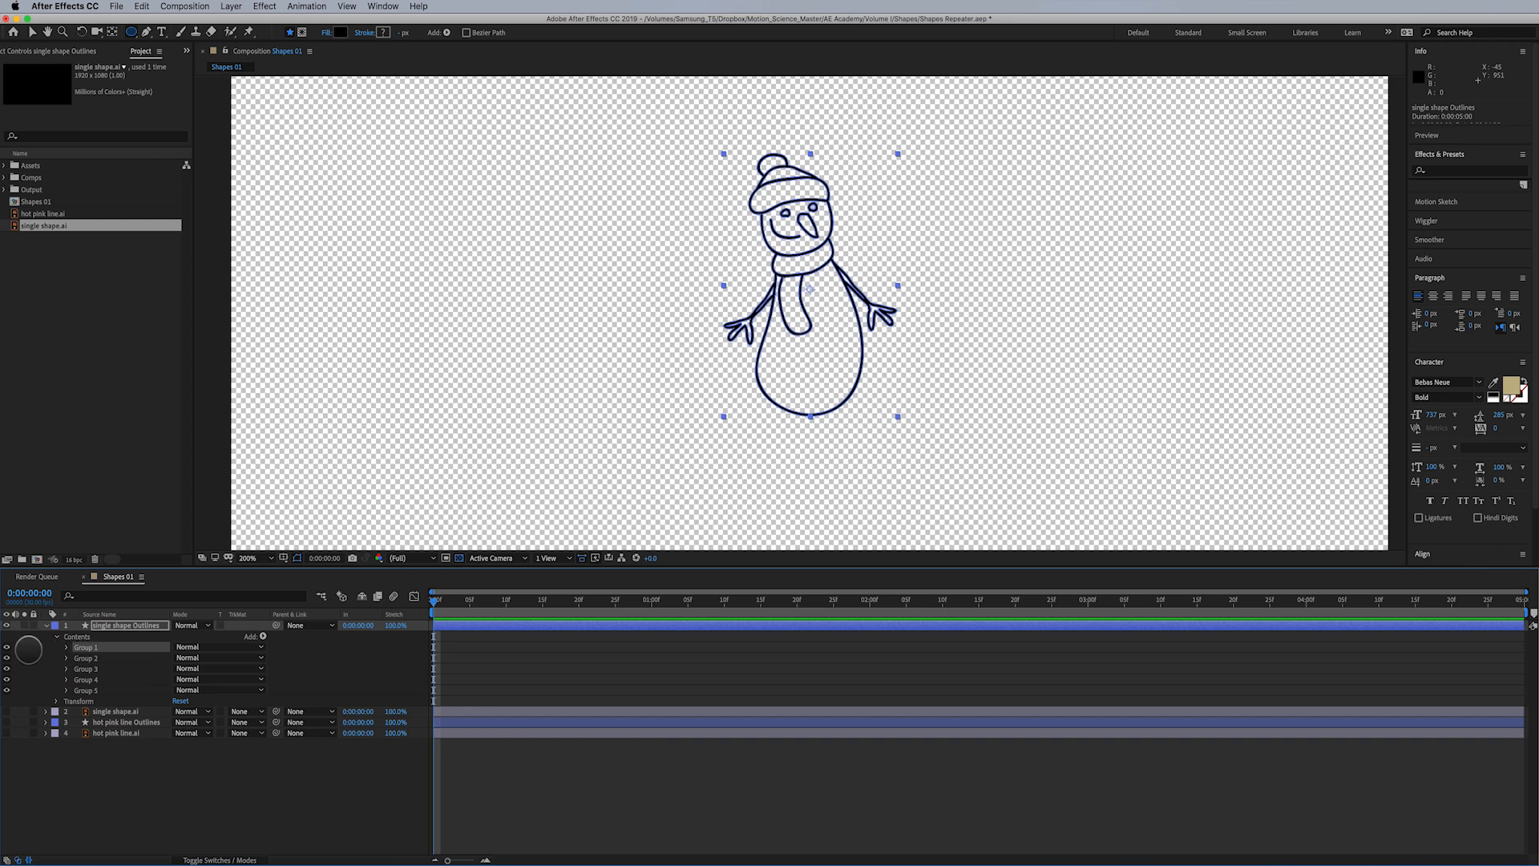
click(8, 647)
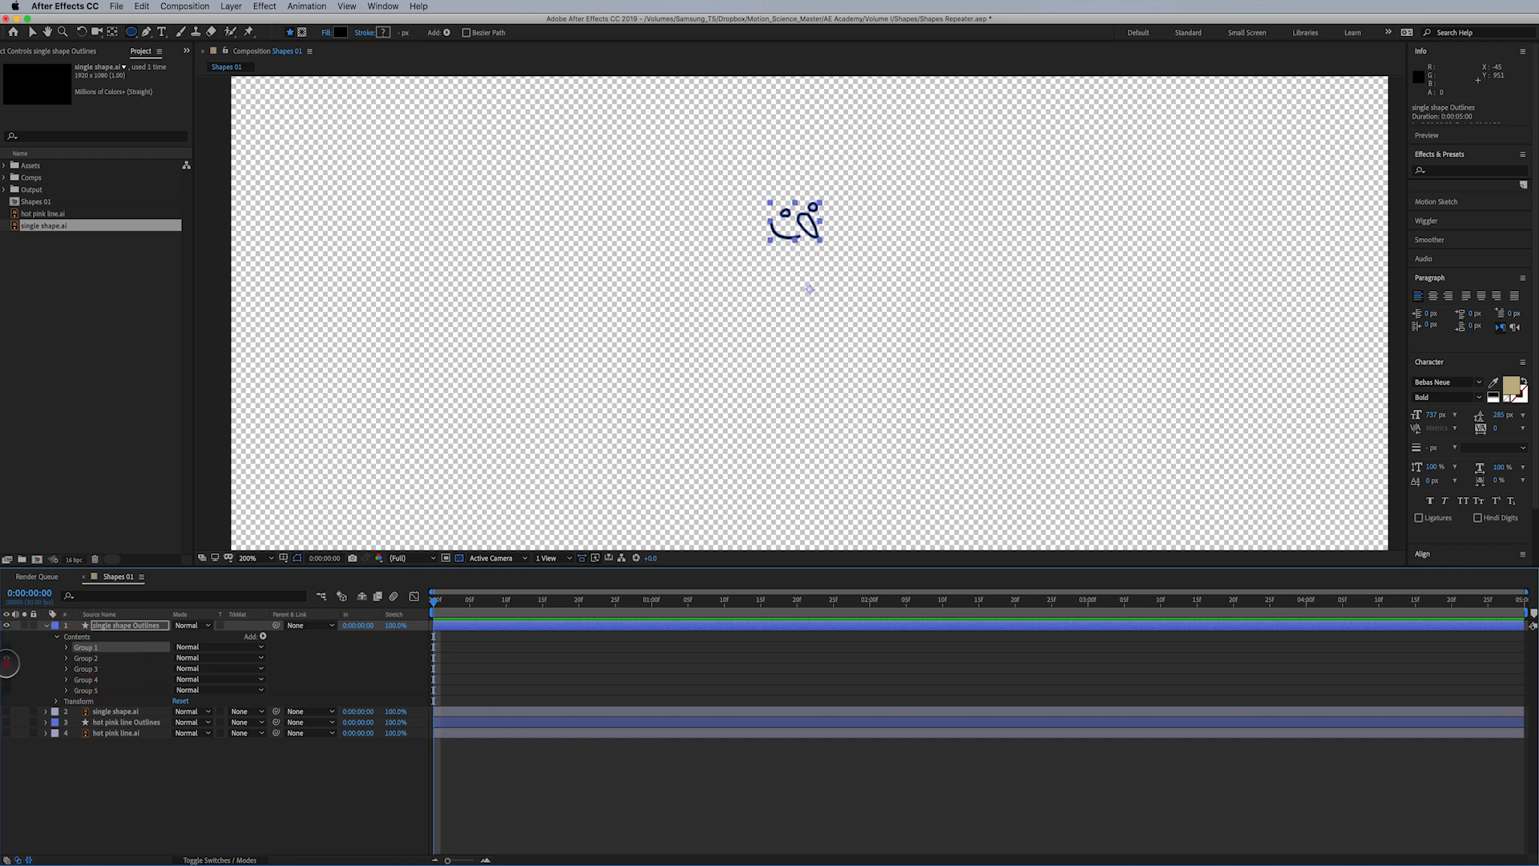
click(7, 660)
click(7, 648)
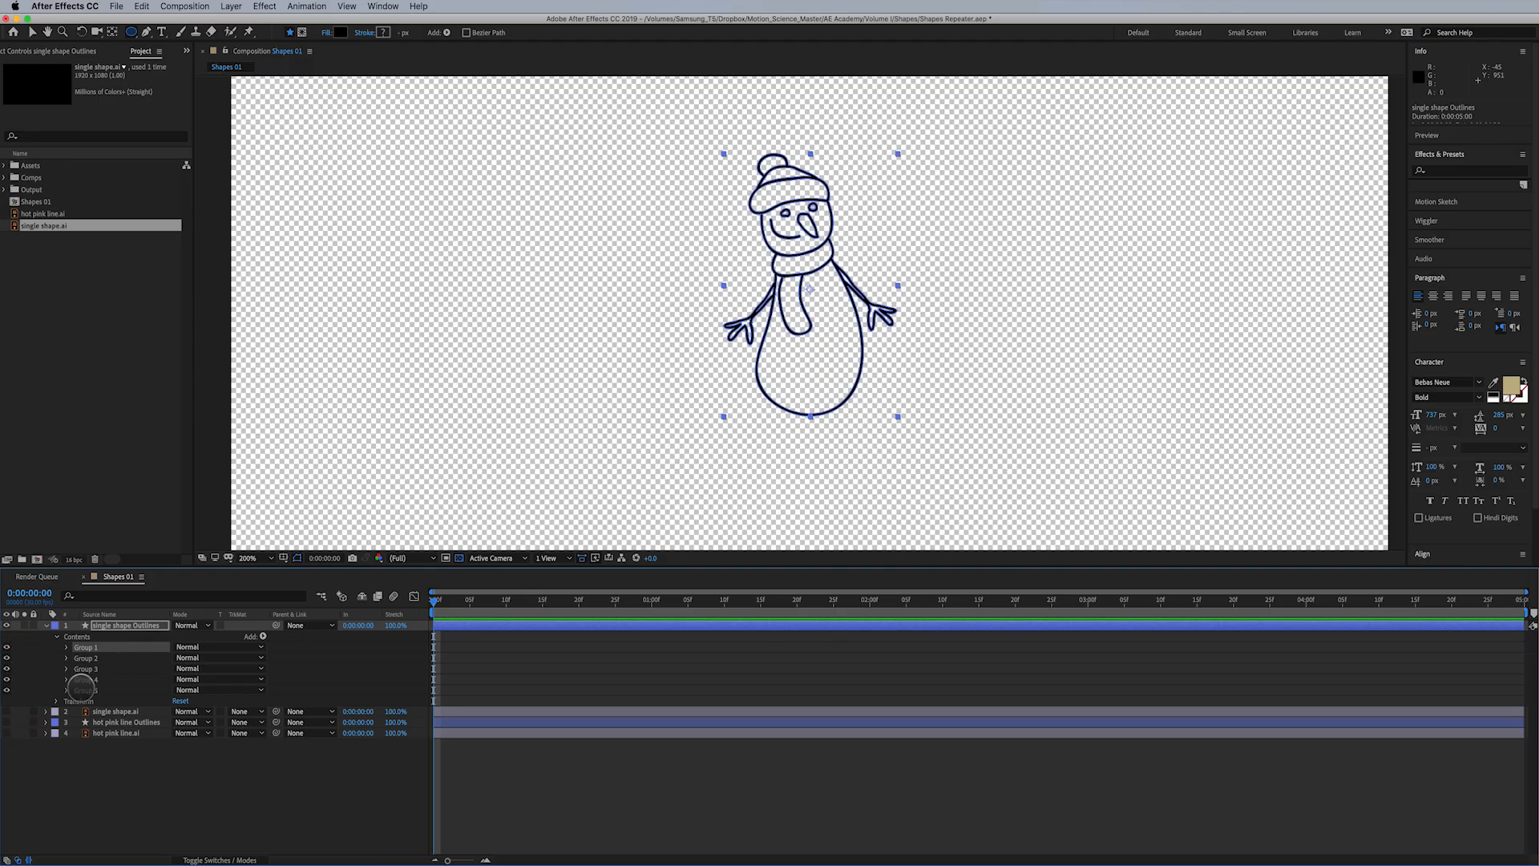
In the snowman layer's Transform: Group 5, set the Position to 965.3, 412.1 and the Scale to 97%
click(85, 690)
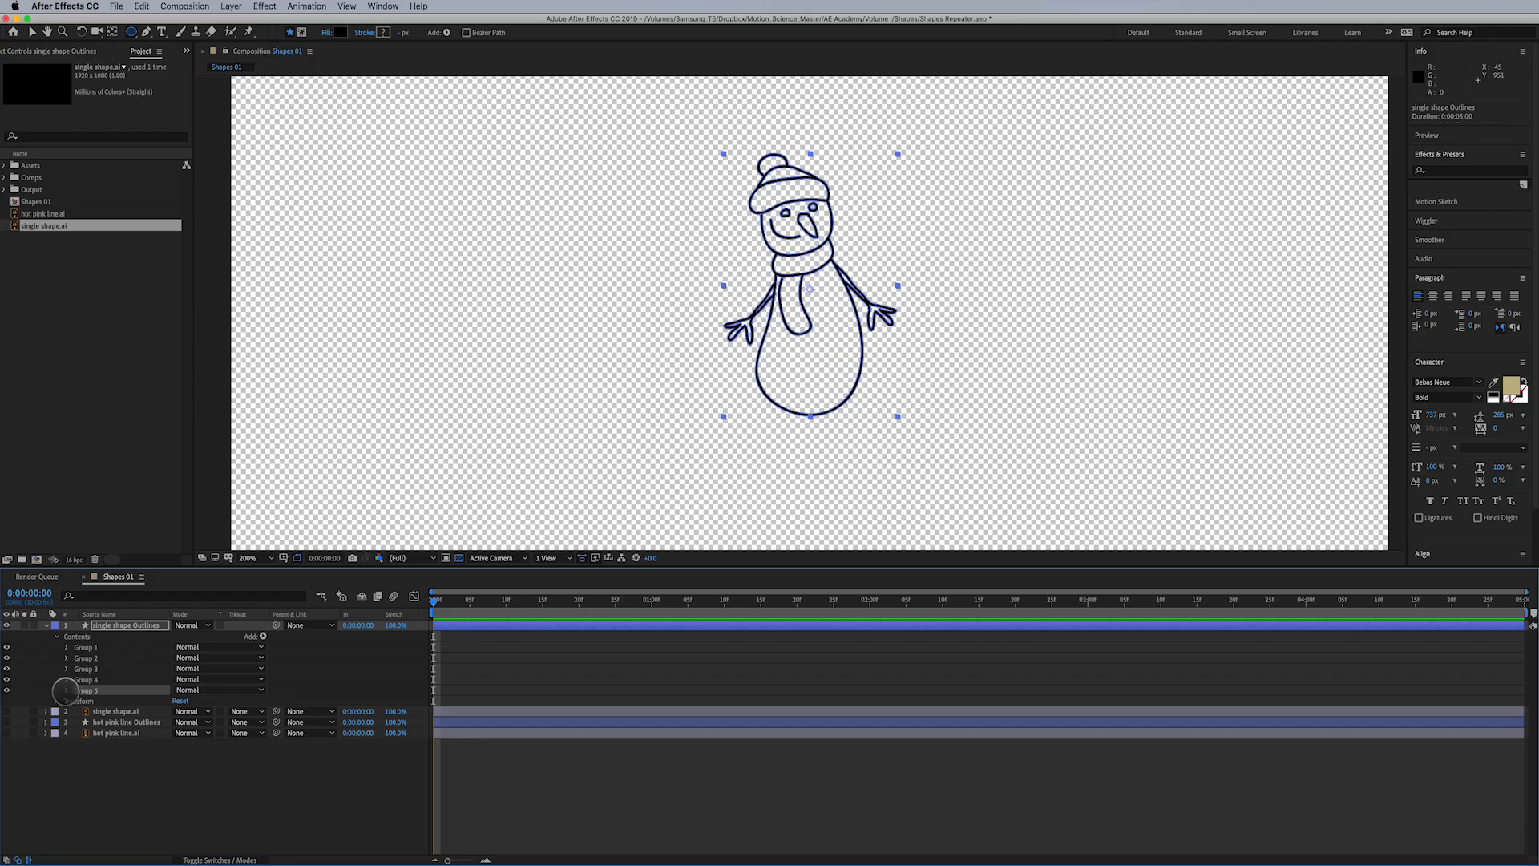
click(66, 690)
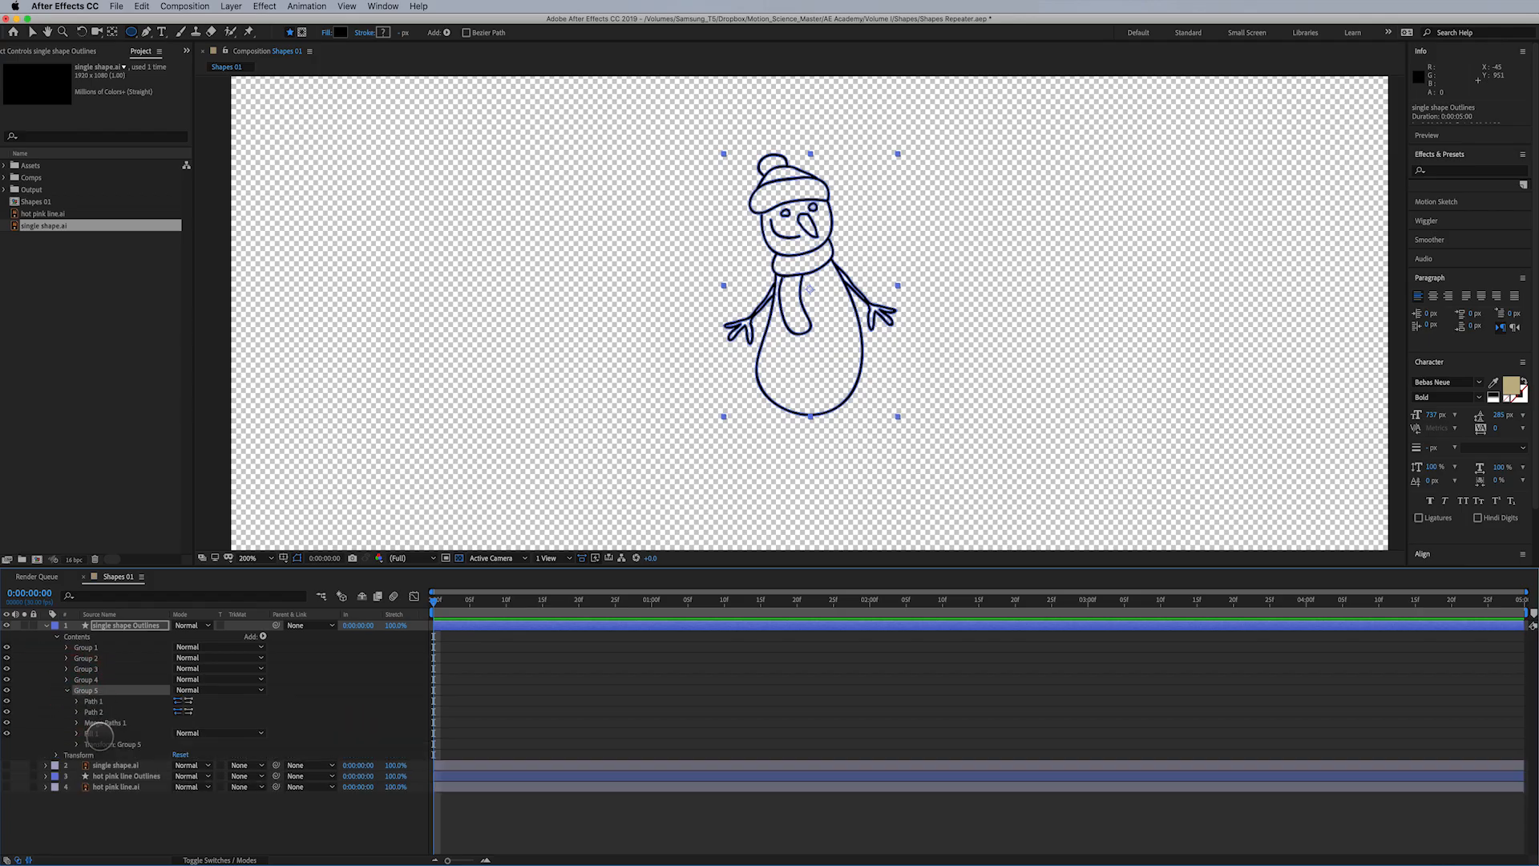
click(96, 743)
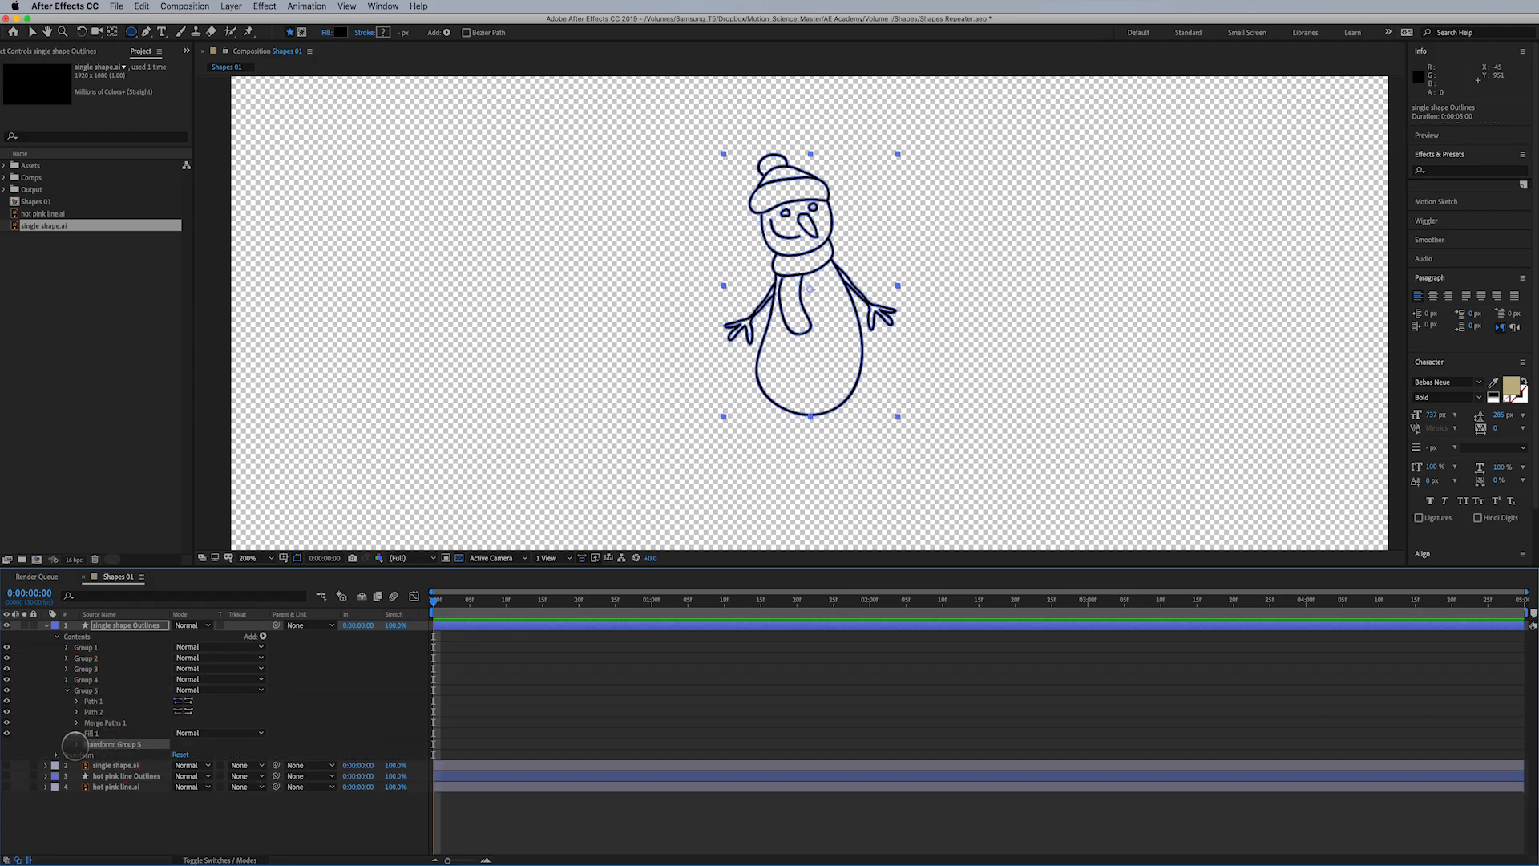
click(76, 744)
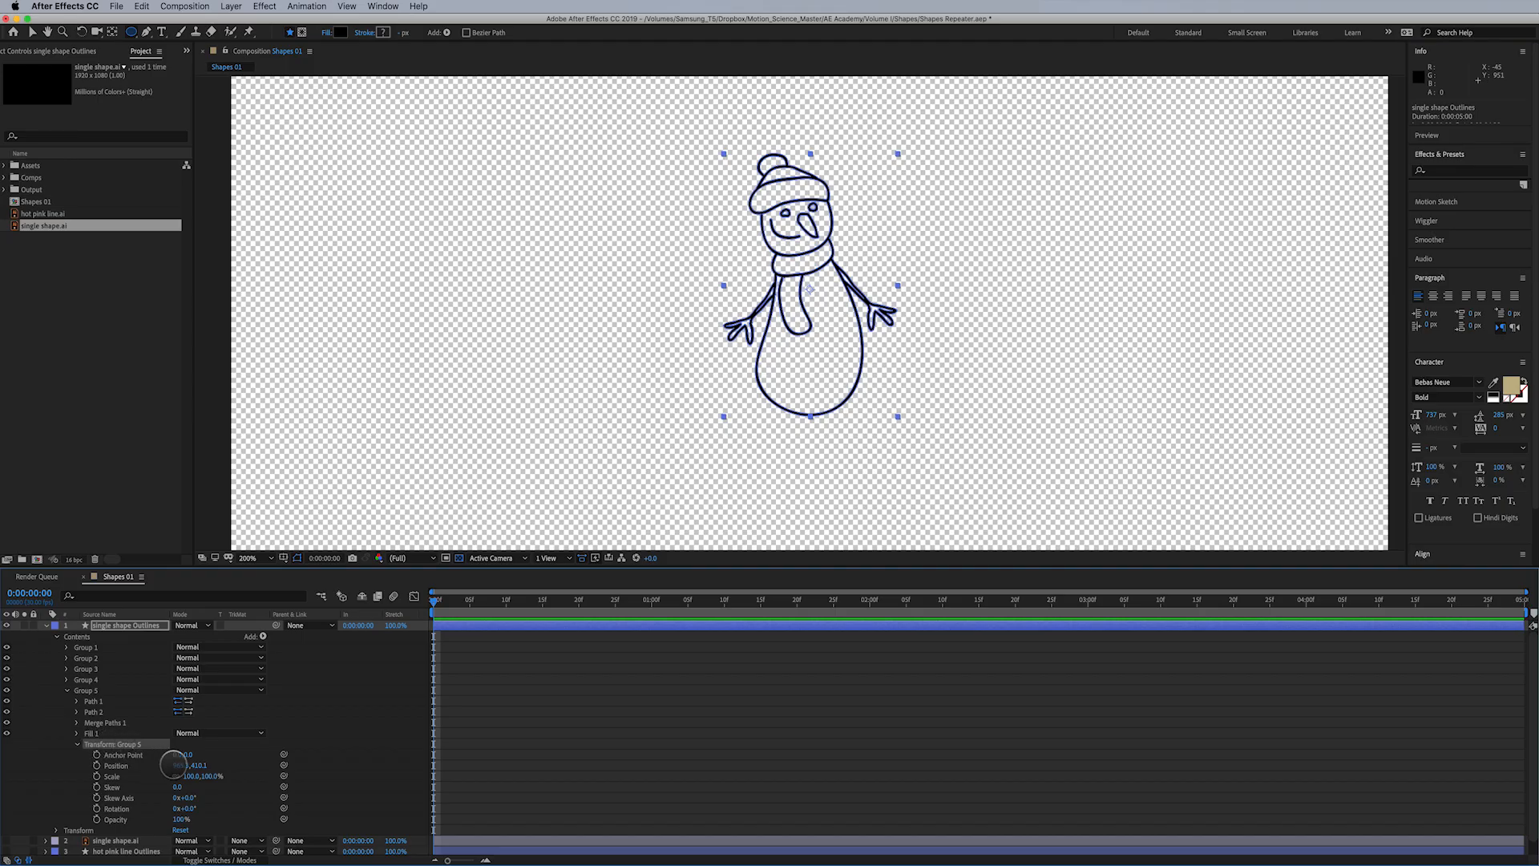
click(198, 767)
drag(199, 767, 200, 767)
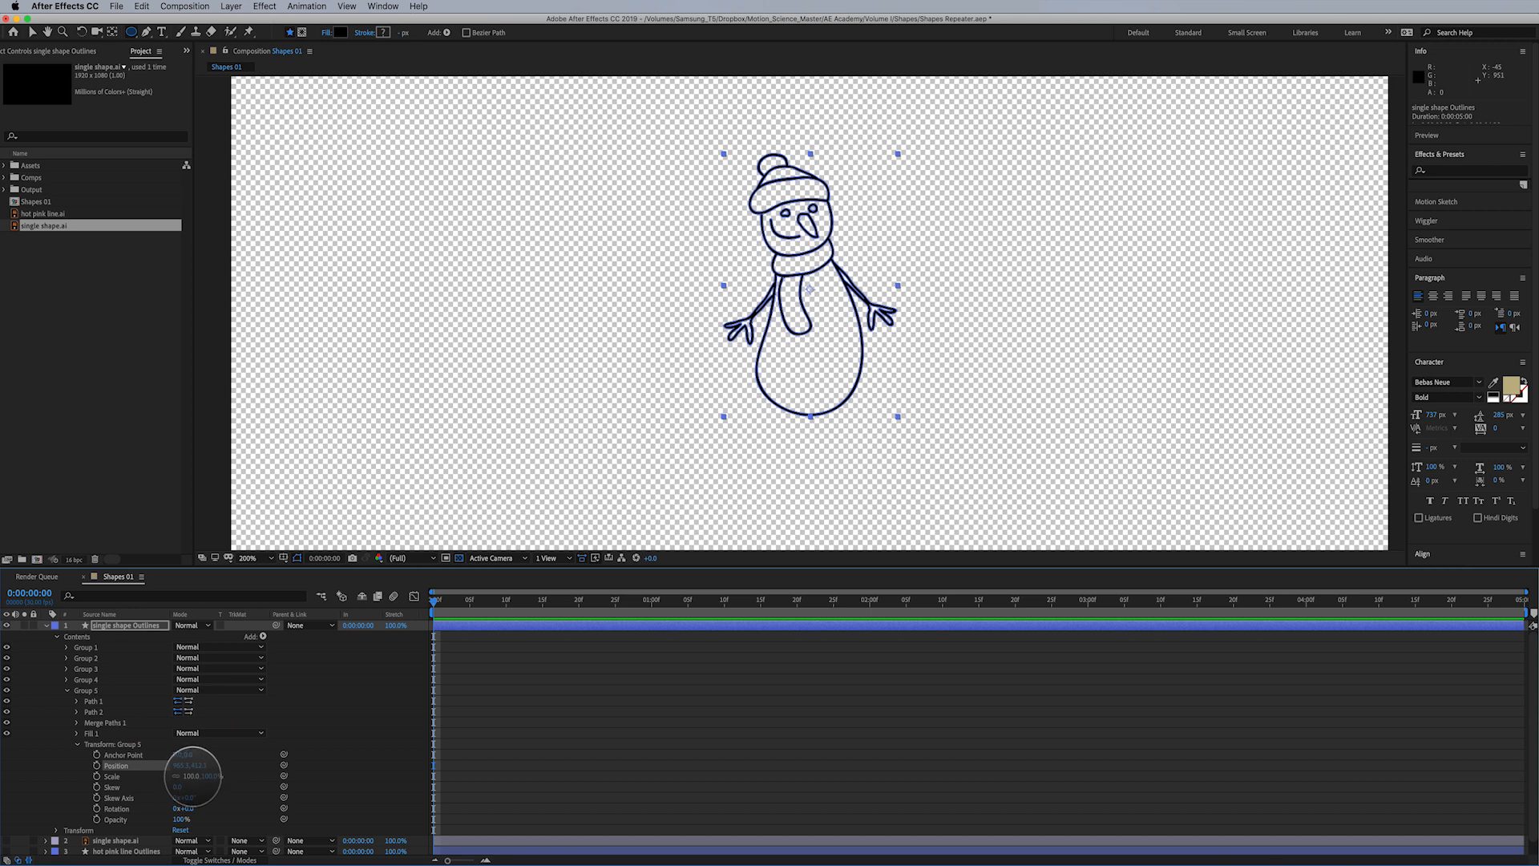
click(190, 777)
mouse_move(190, 777)
mouse_down()
mouse_move(174, 776)
mouse_move(191, 774)
mouse_up()
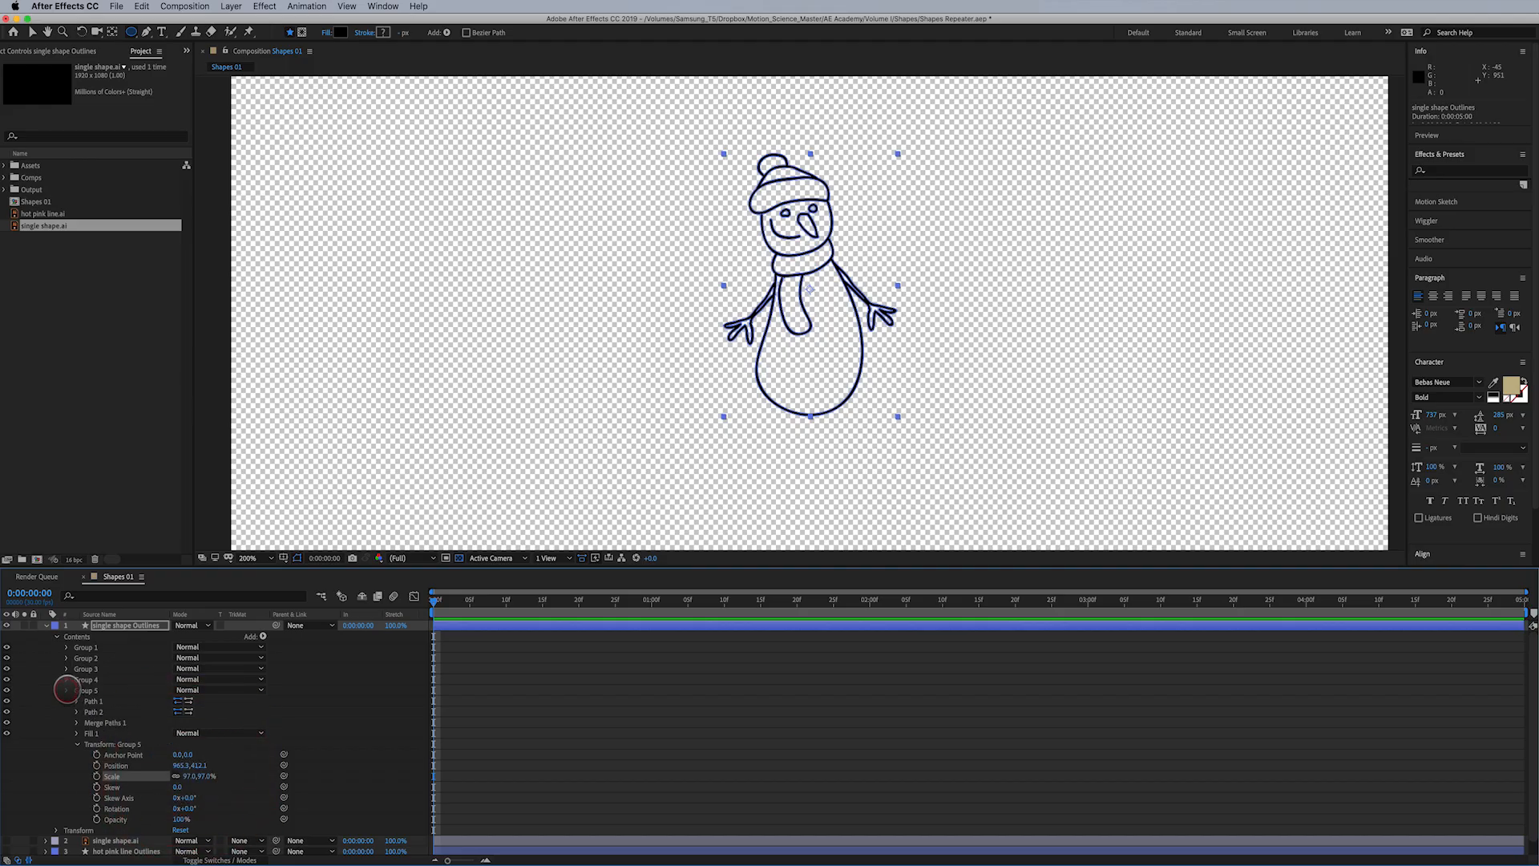
Collapse Group 5 and the single shape Outlines layer
click(66, 690)
click(536, 672)
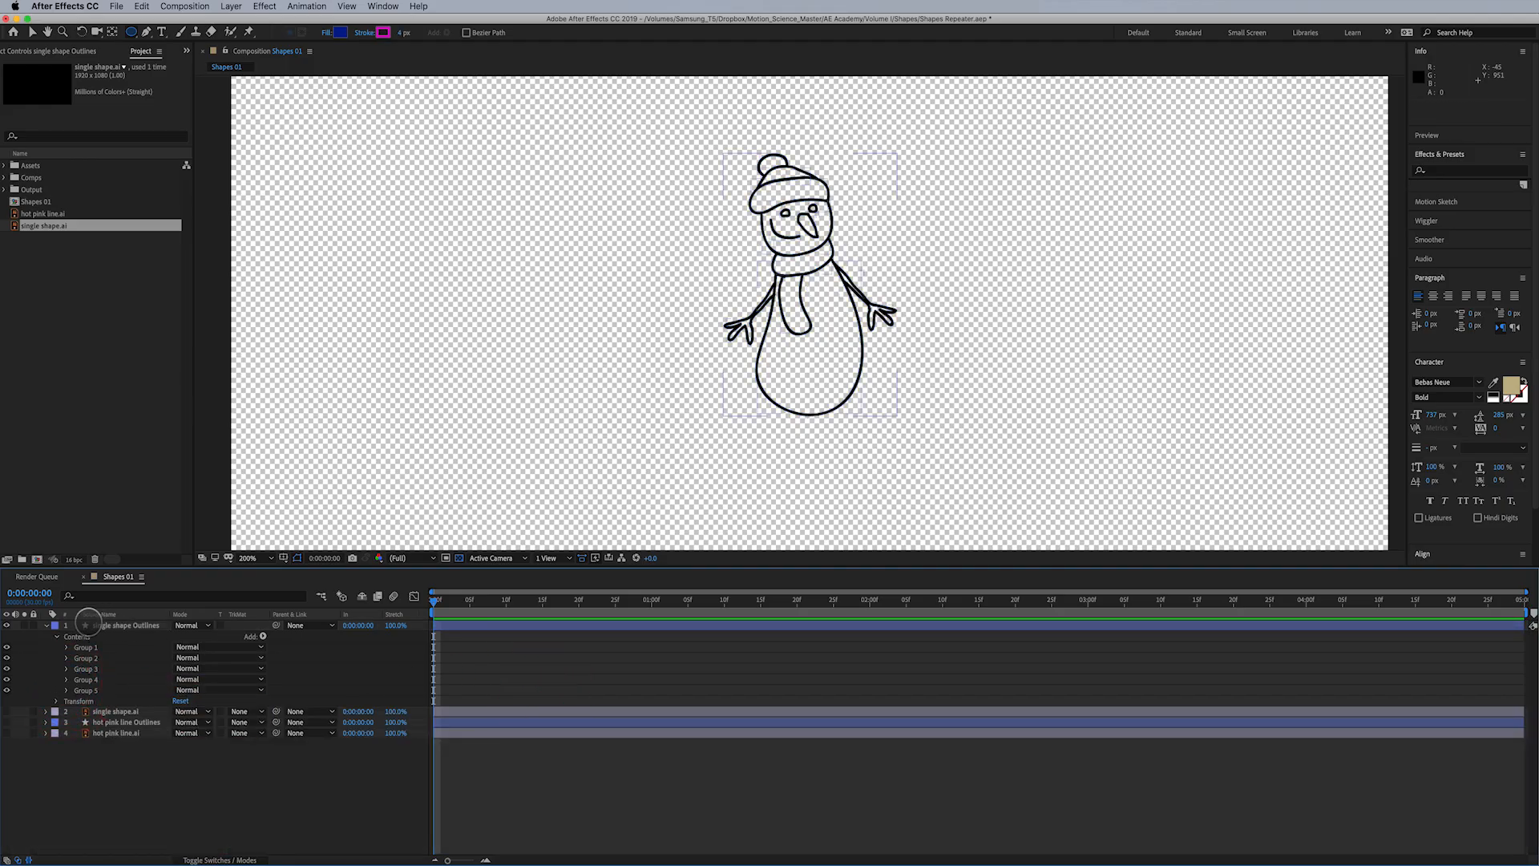
click(45, 625)
Import multiple shapes.ai as footage, adding it as the top layer of Shapes 01 with the snowman outlines hidden
double_click(98, 386)
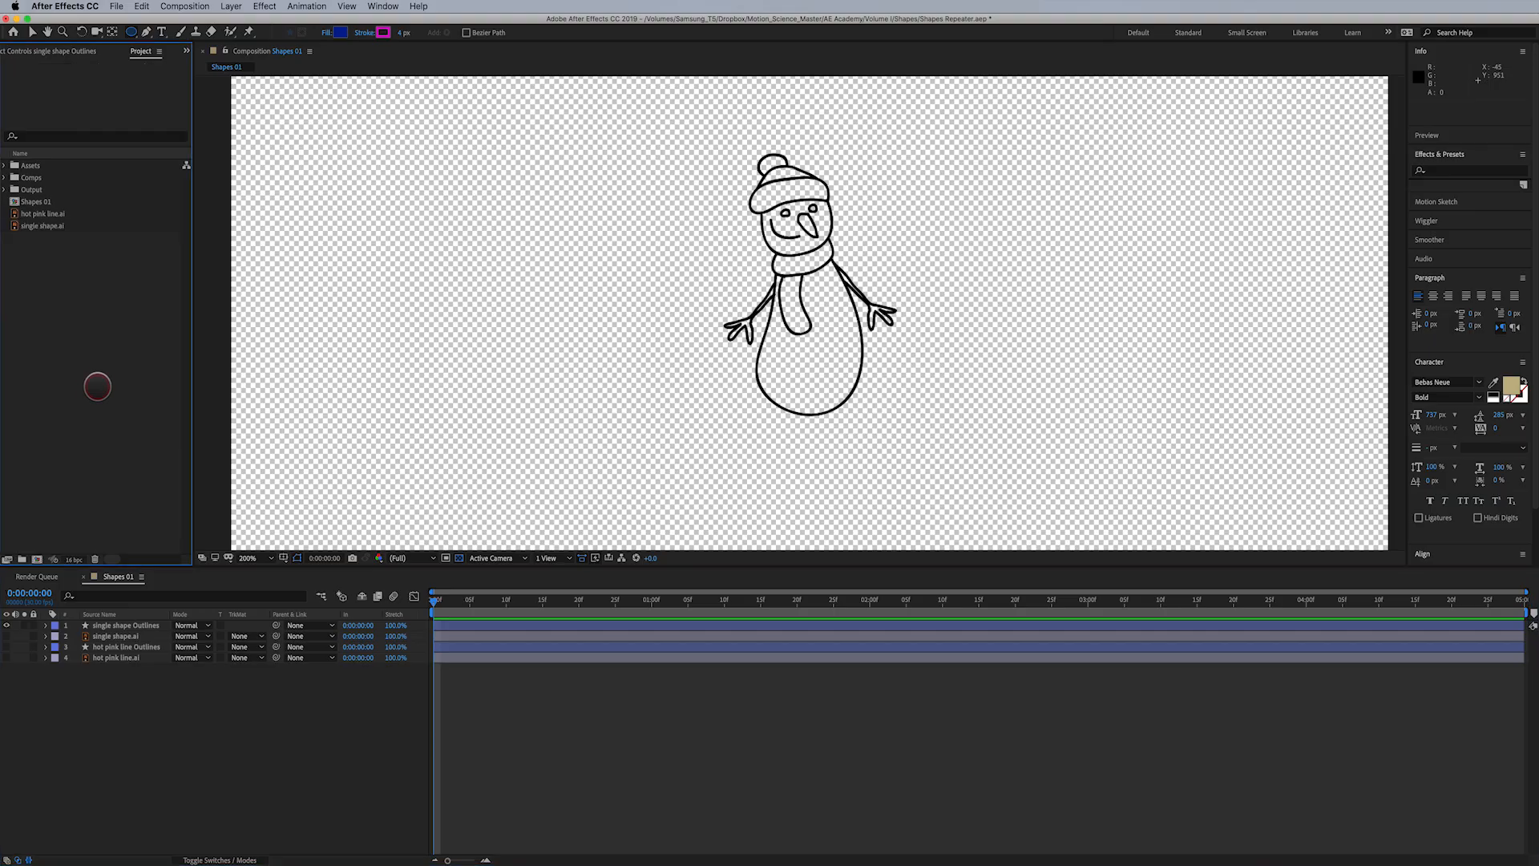
click(341, 137)
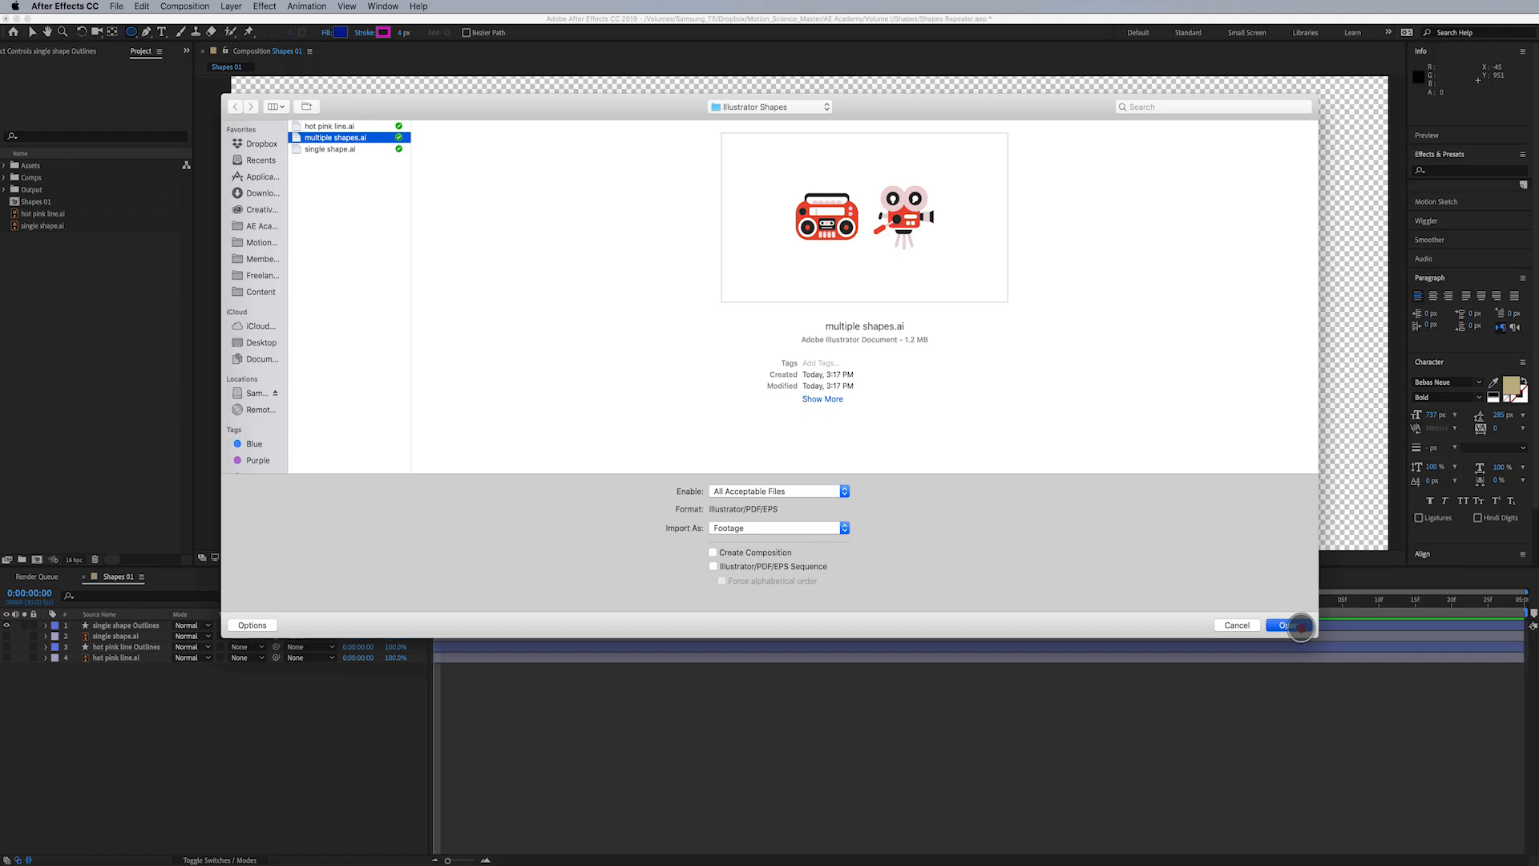
click(1288, 625)
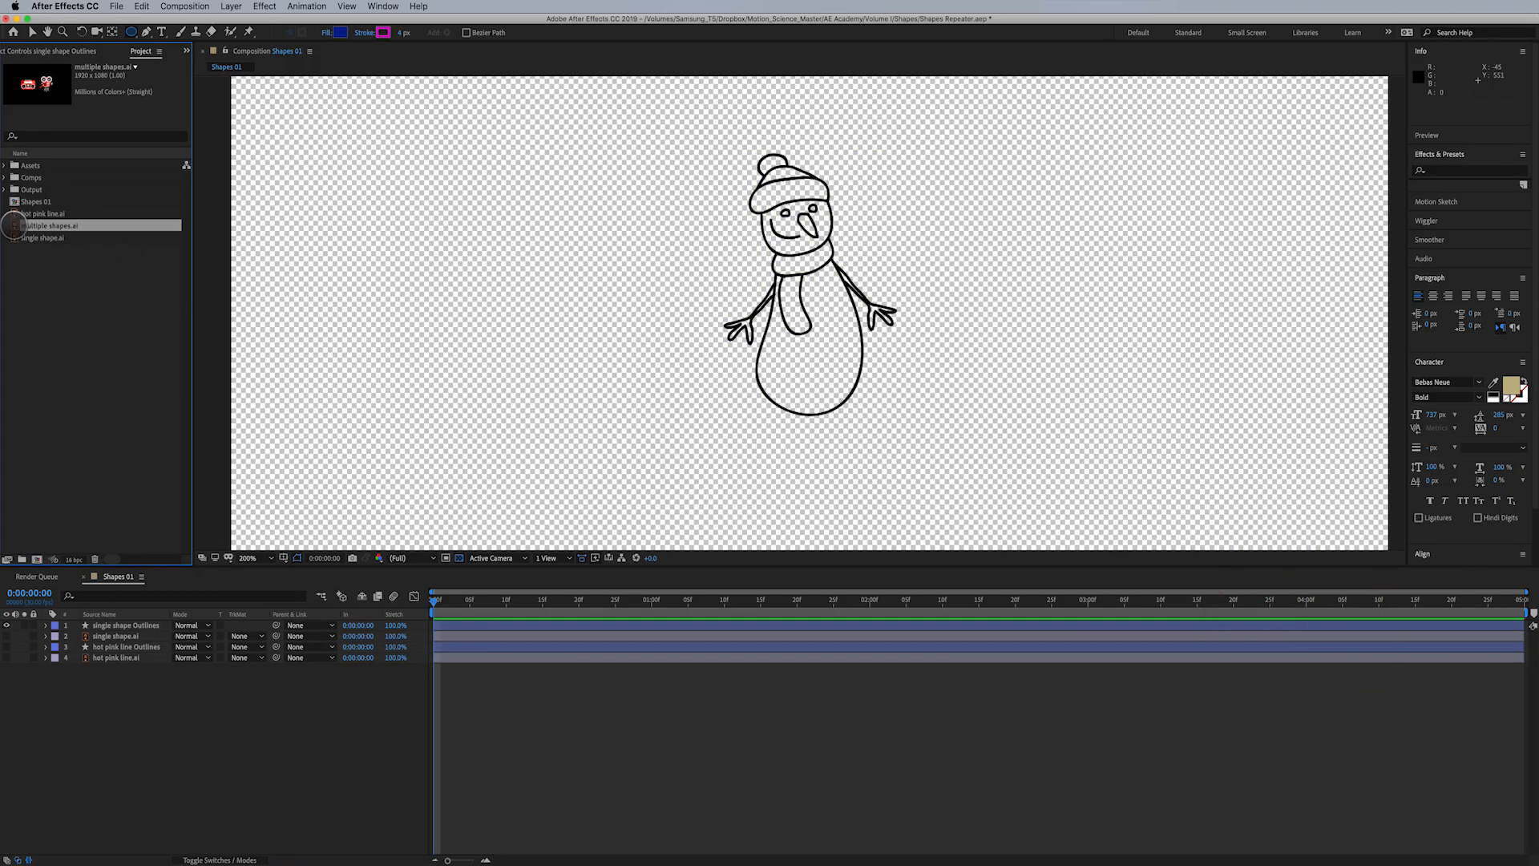
drag(14, 225, 113, 622)
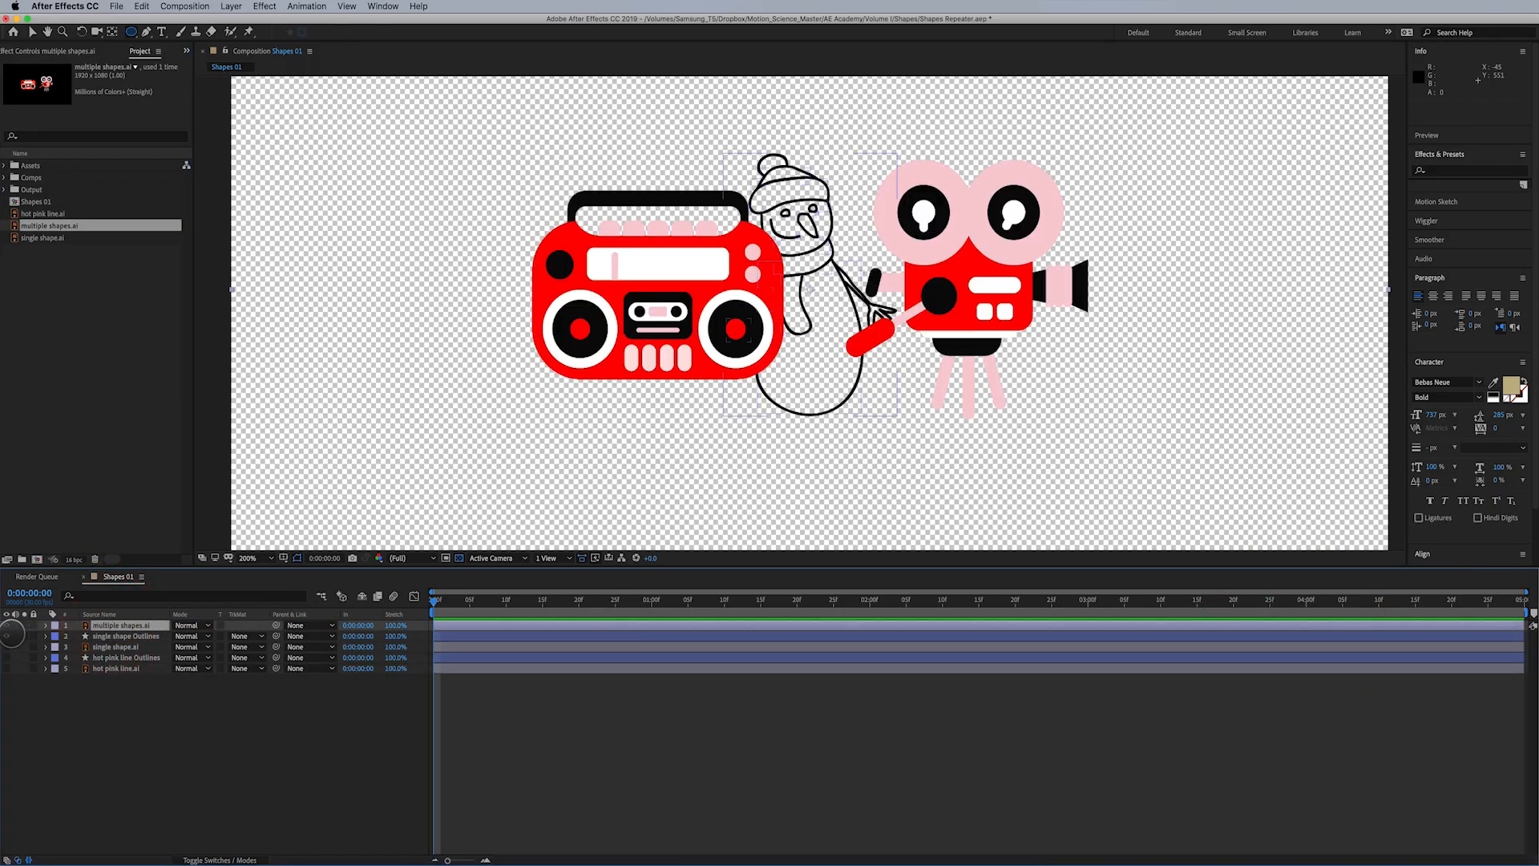
drag(6, 636, 7, 667)
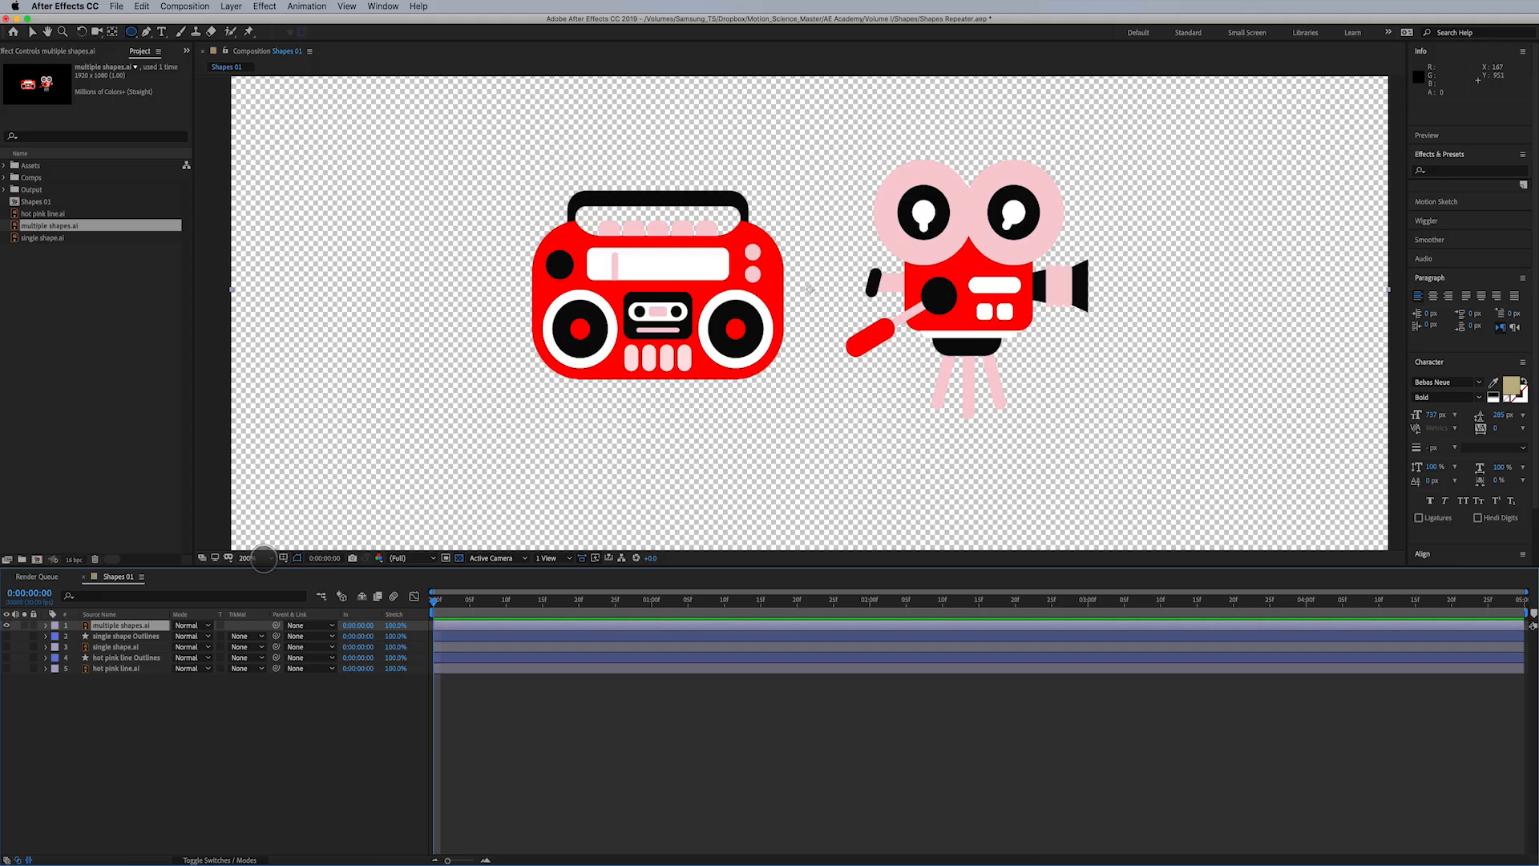
Convert the multiple shapes.ai layer into a shape layer with Create Shapes from Vector Layer
click(138, 625)
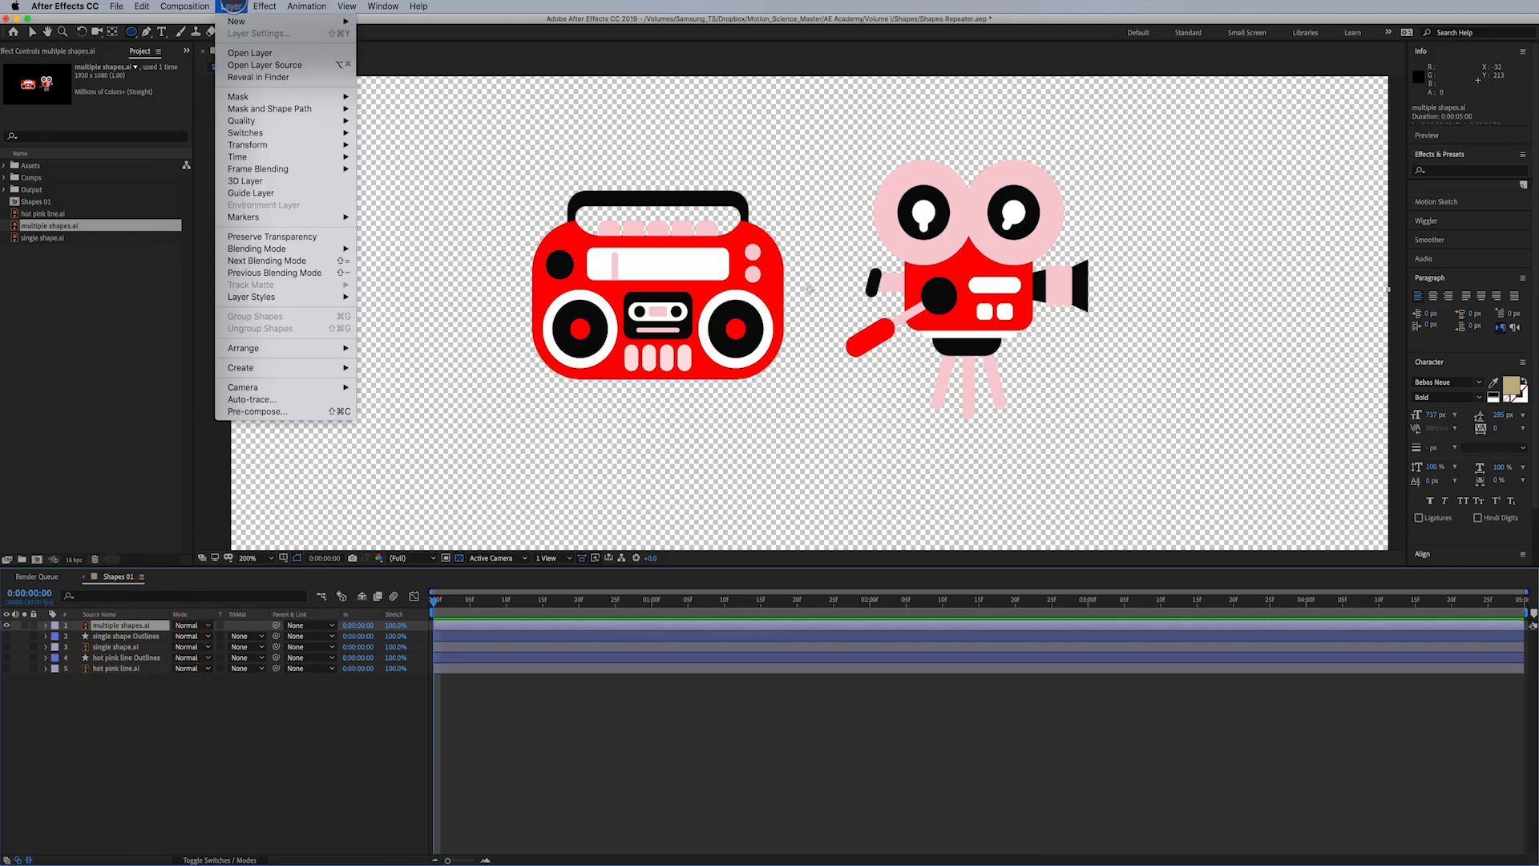
click(231, 6)
mouse_move(320, 367)
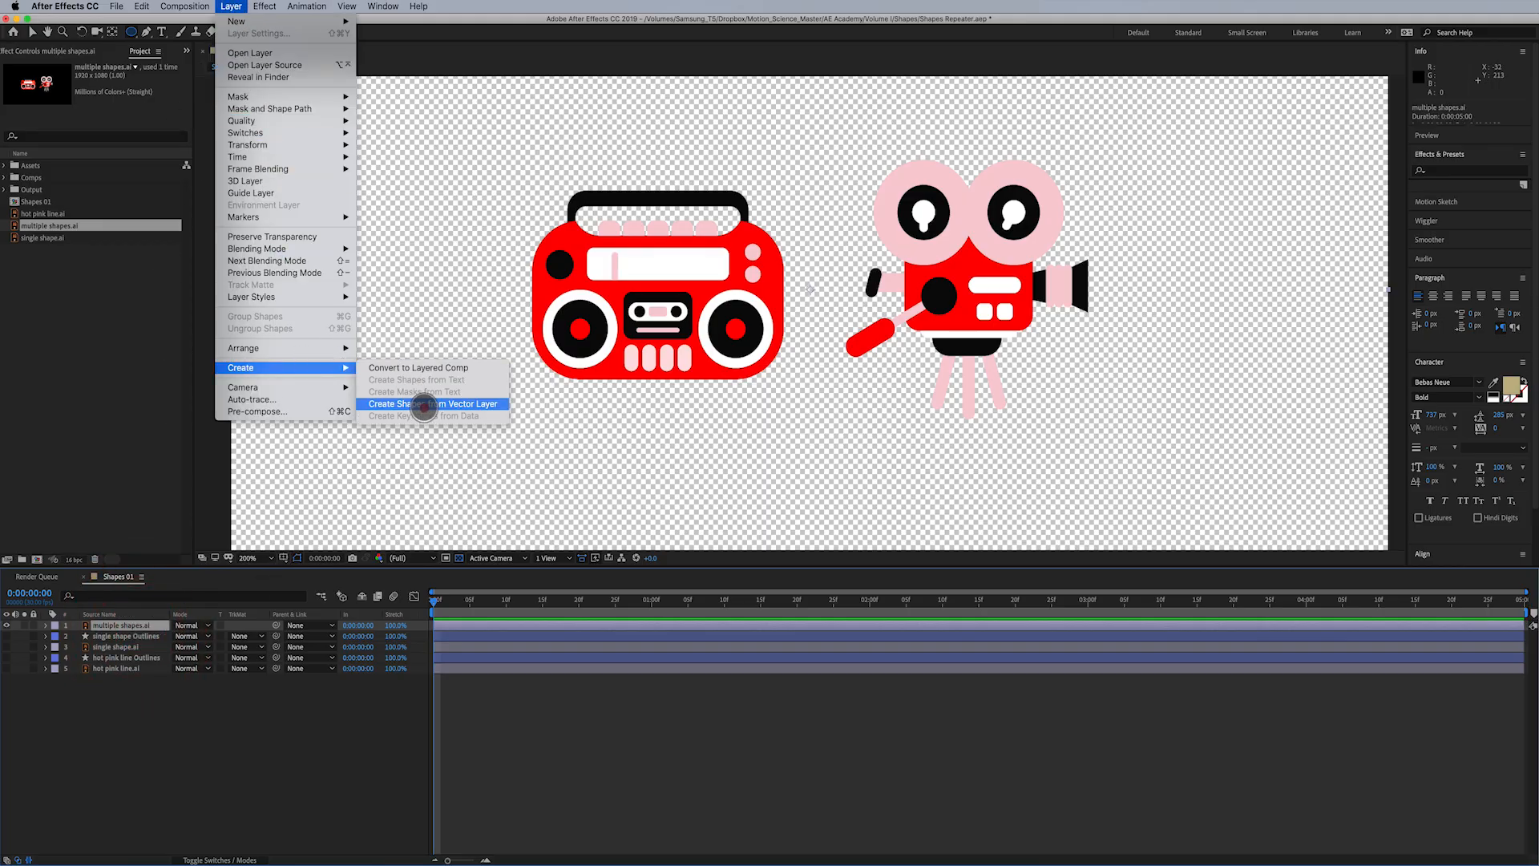
click(423, 403)
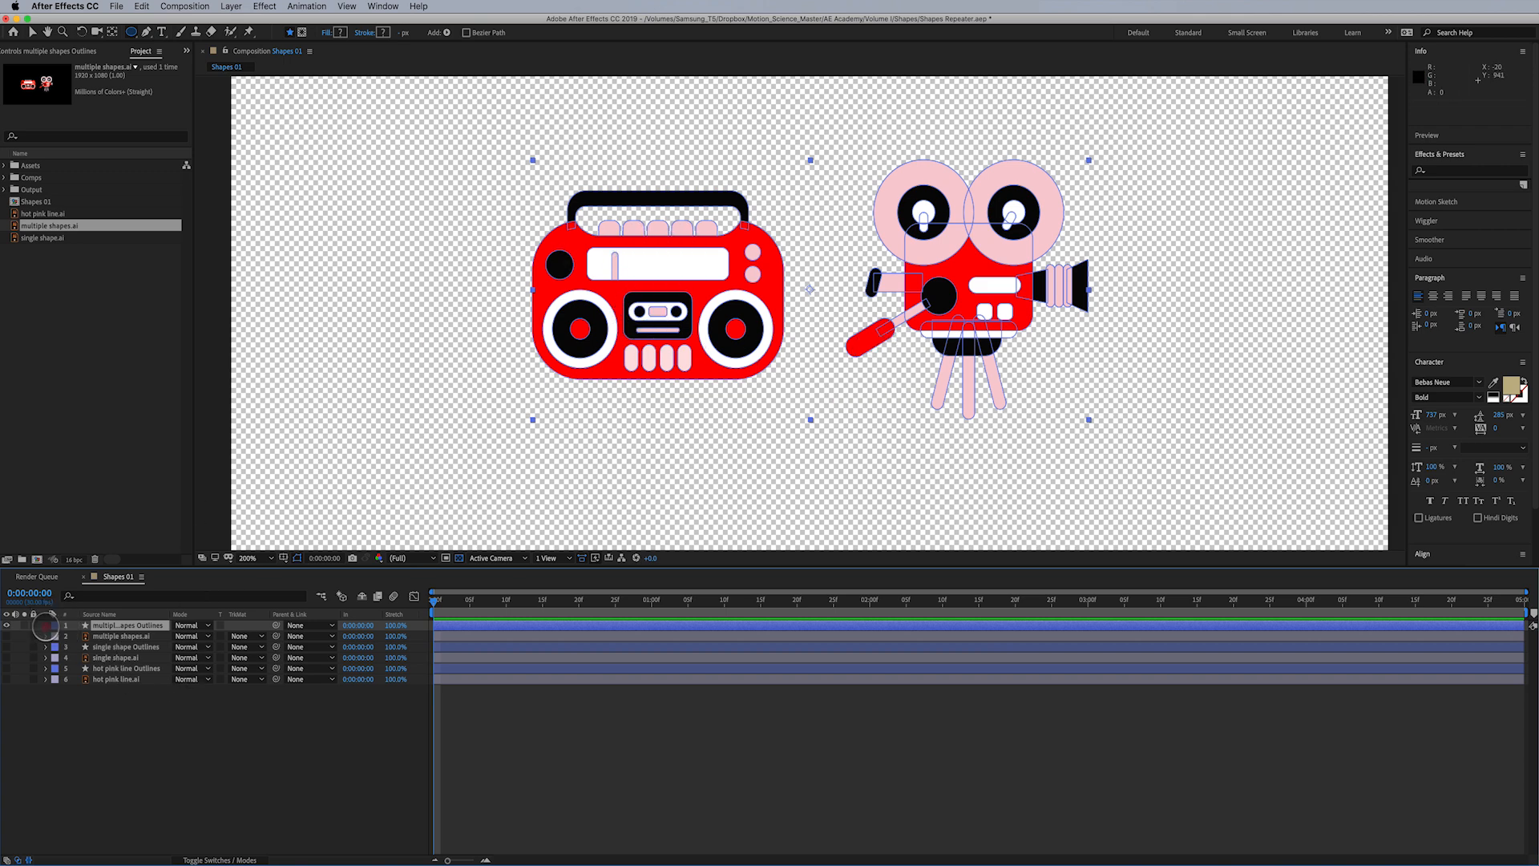
Expand the contents of the multiple shapes Outlines layer and look through its full list of groups
click(46, 625)
click(55, 636)
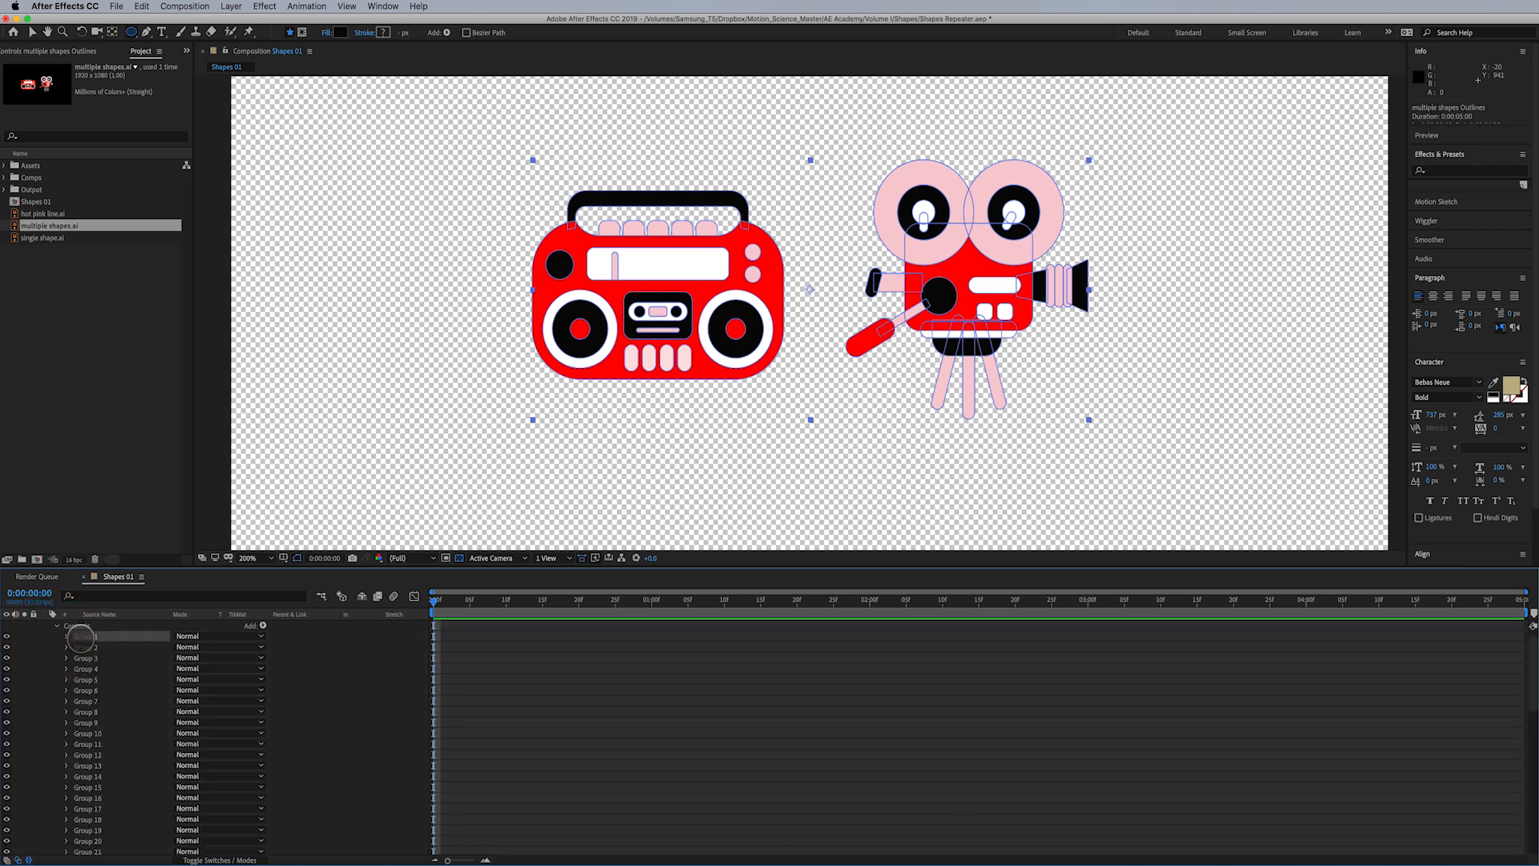
scroll(87, 665, down, 3)
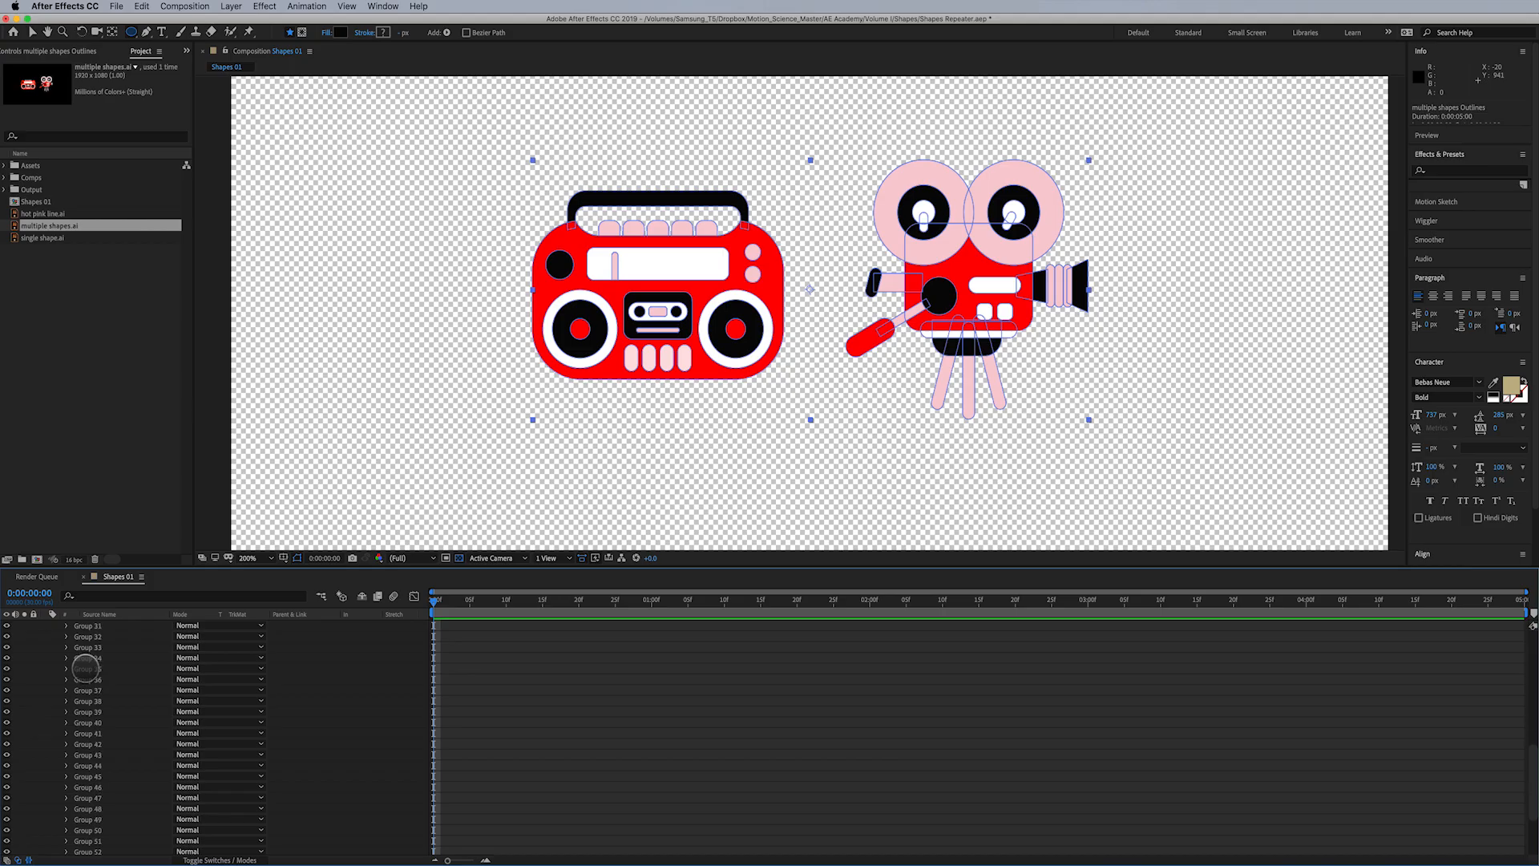
scroll(86, 667, down, 3)
click(104, 785)
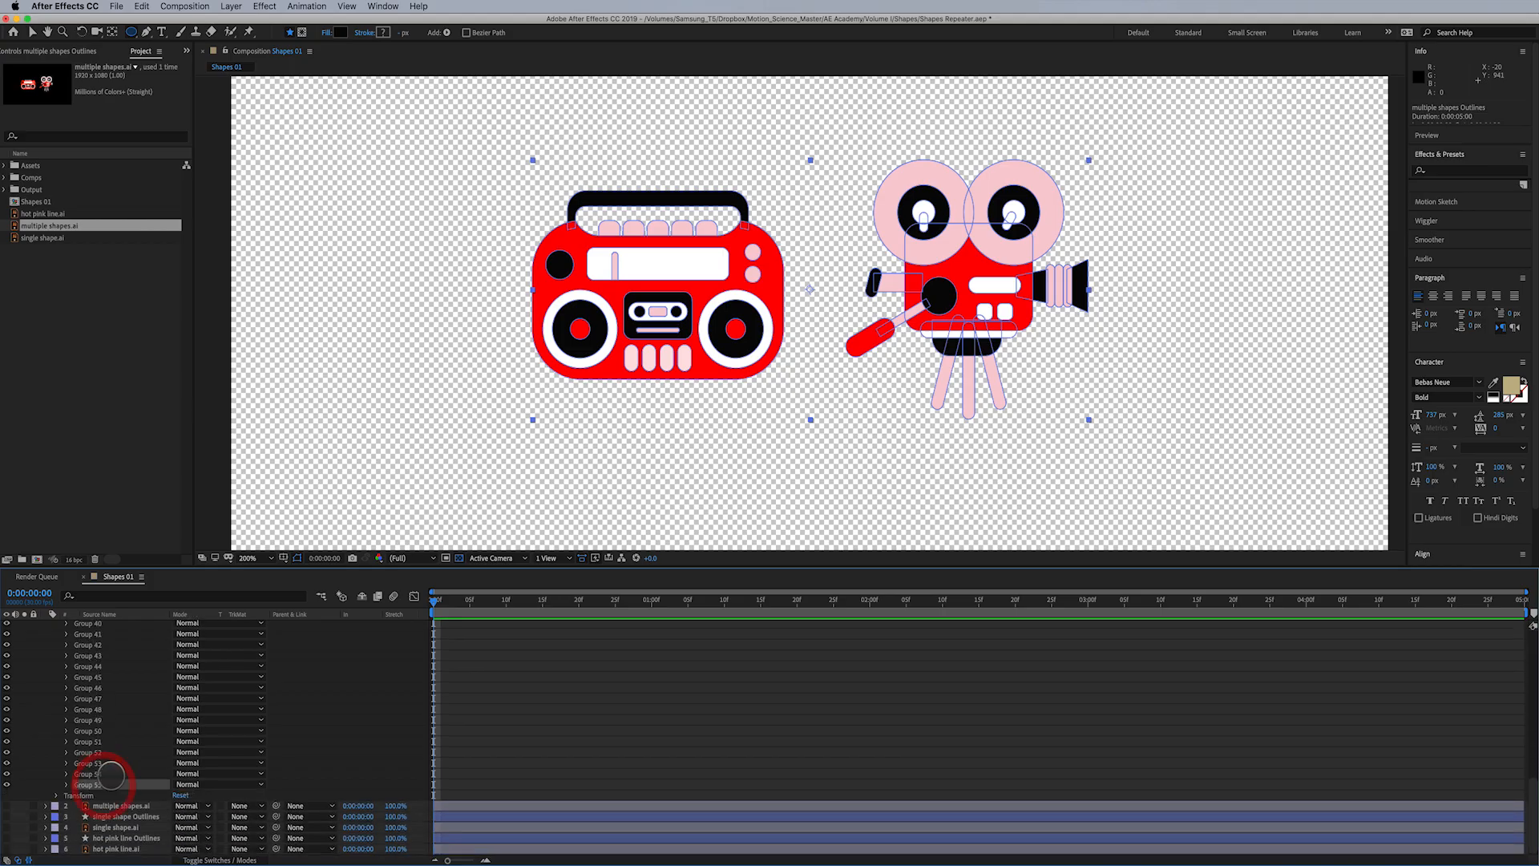
scroll(144, 740, up, 2)
scroll(144, 741, up, 4)
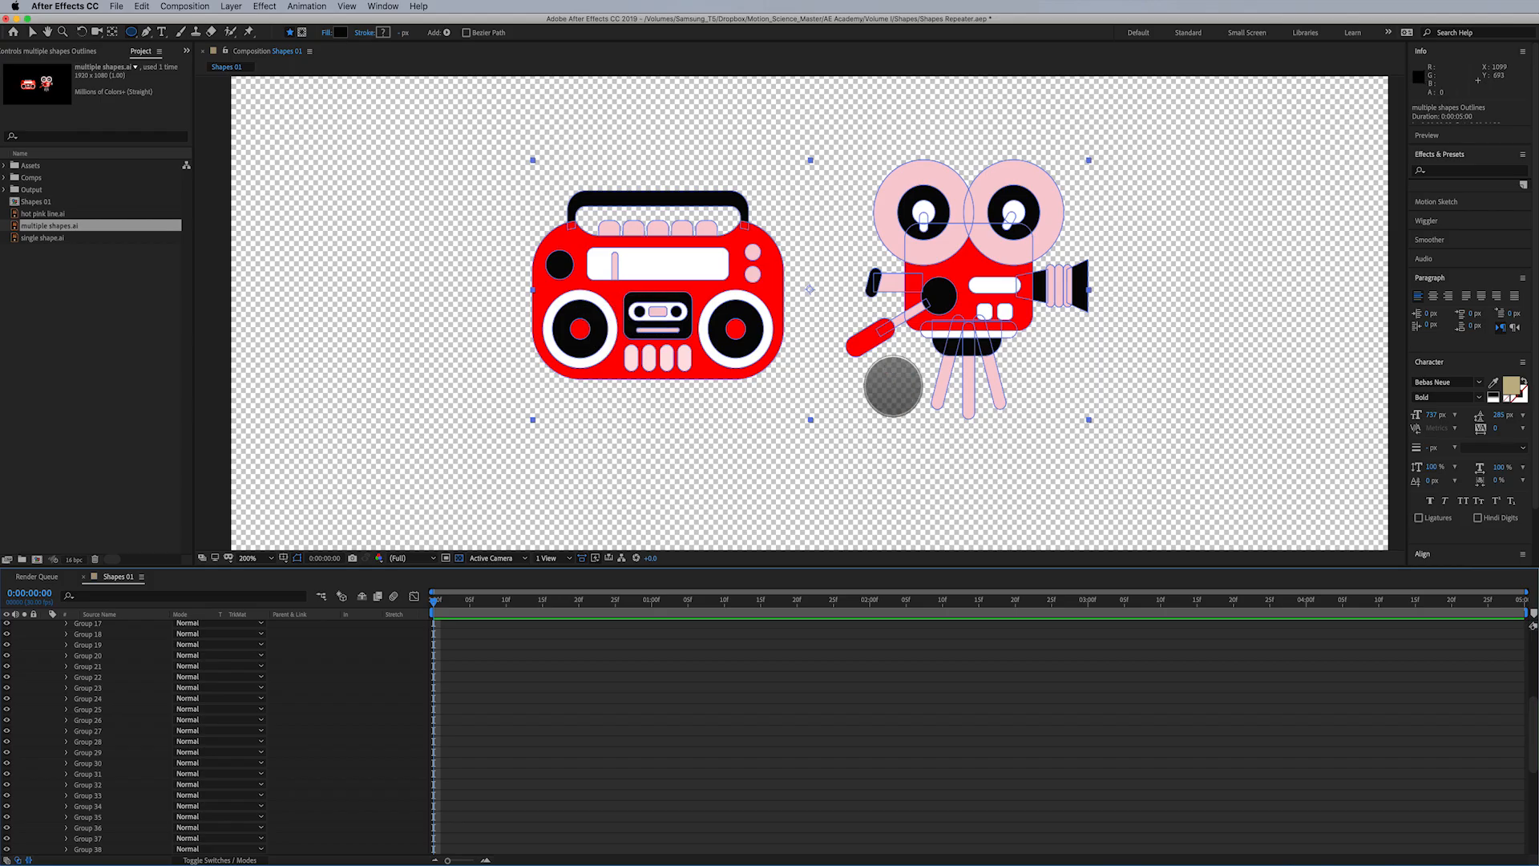
scroll(139, 755, up, 1)
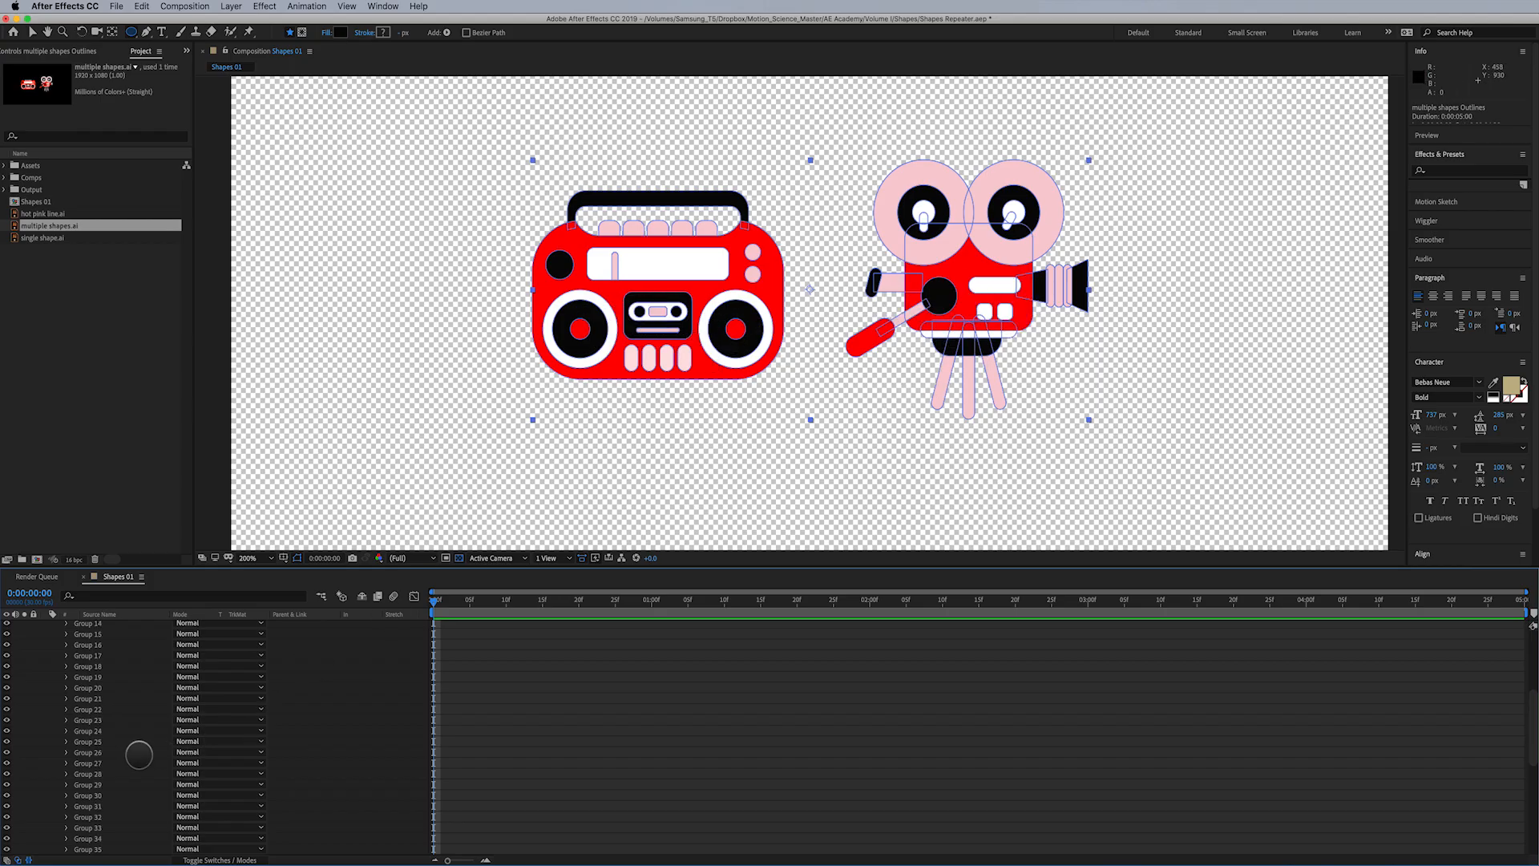
scroll(138, 754, up, 3)
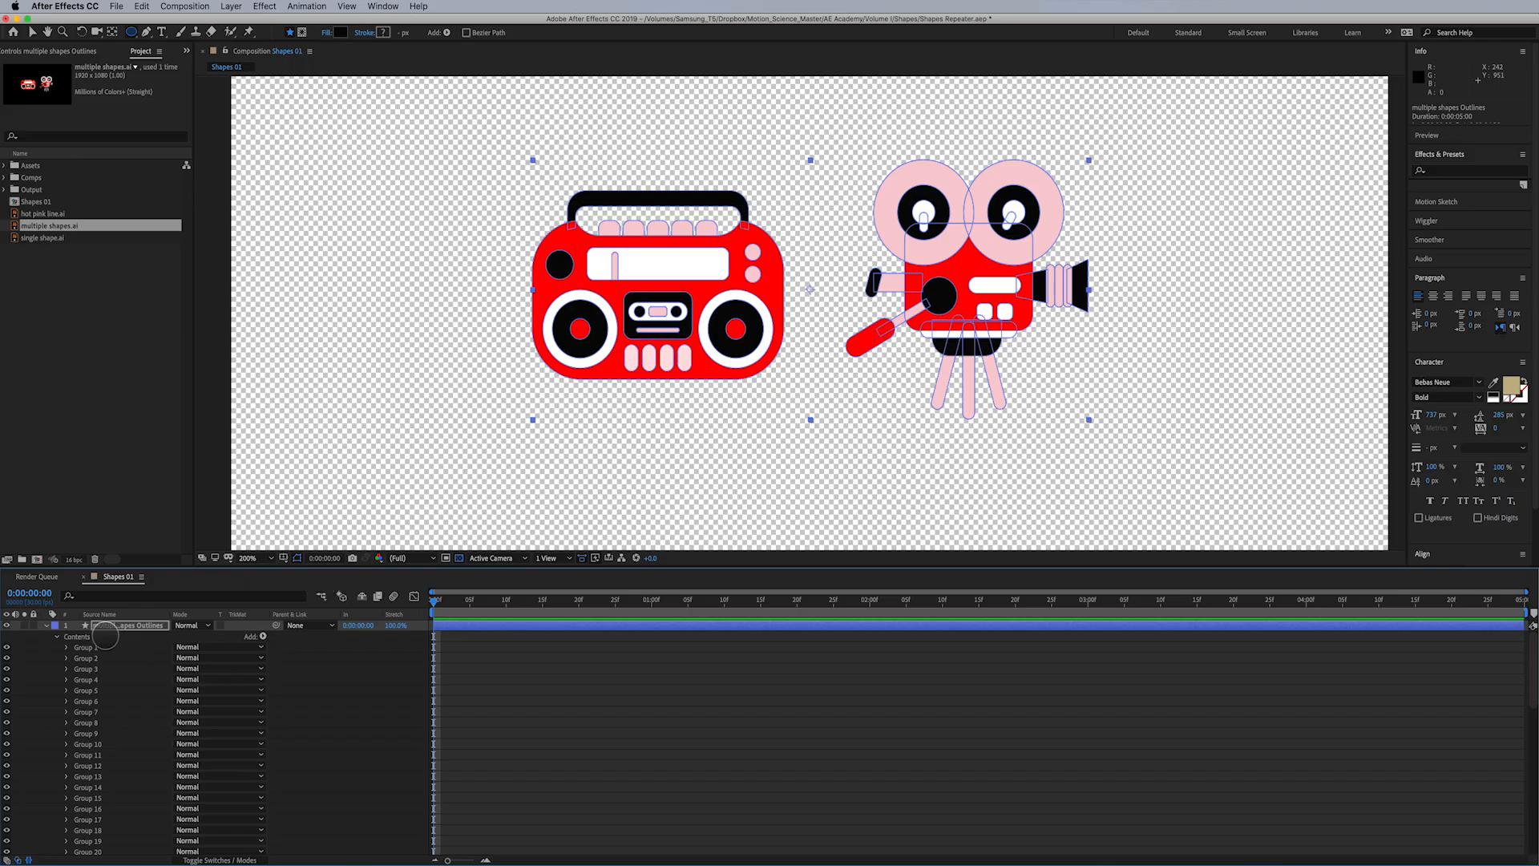
Check individual groups from Group 1 to Group 28 to examine which belong to the camera and which to the boombox
click(45, 625)
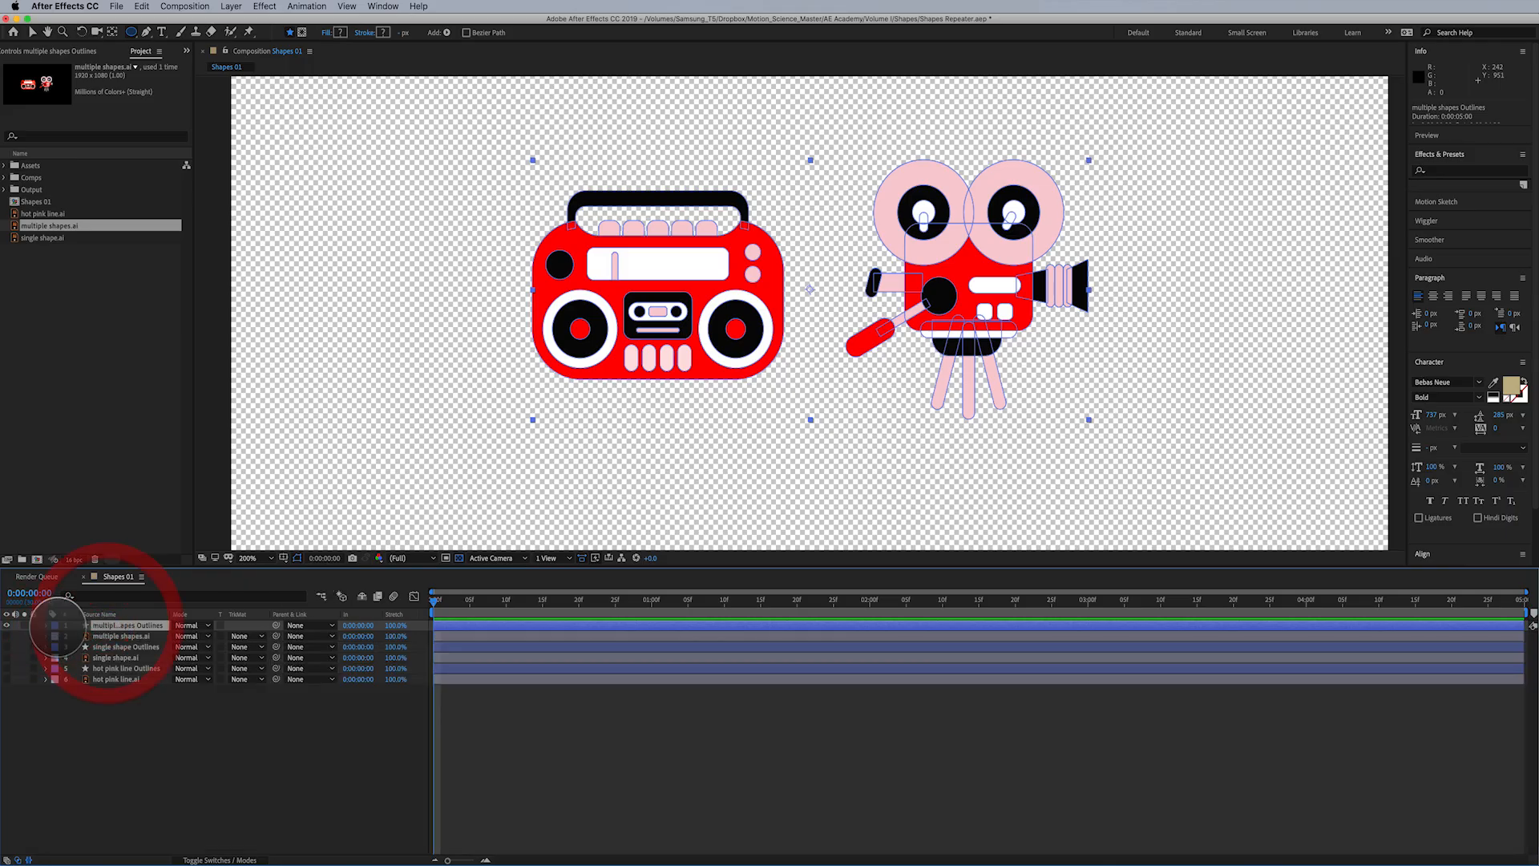
click(45, 625)
click(84, 646)
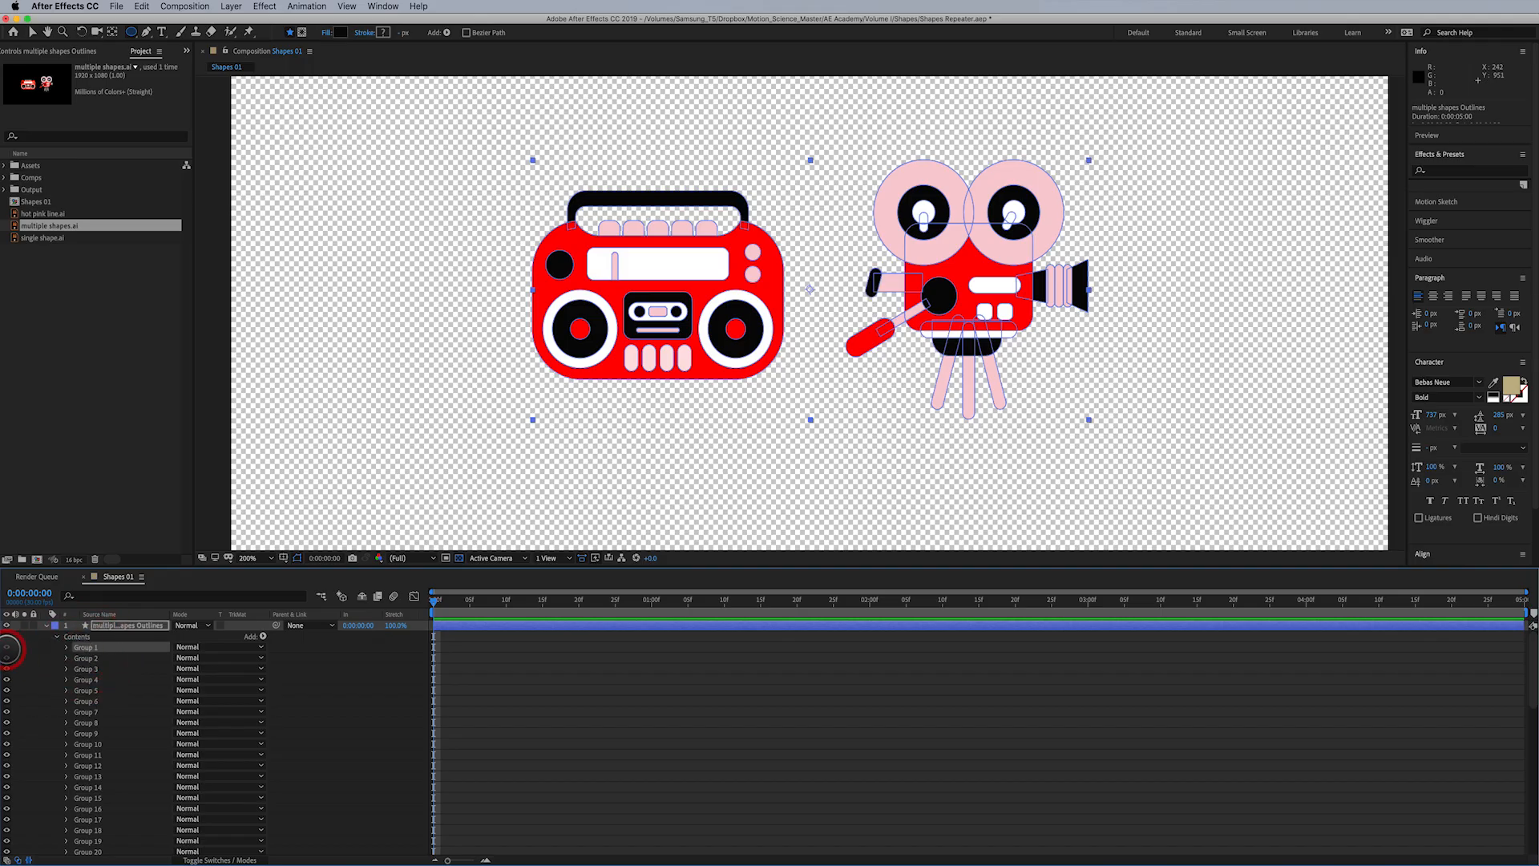
click(76, 657)
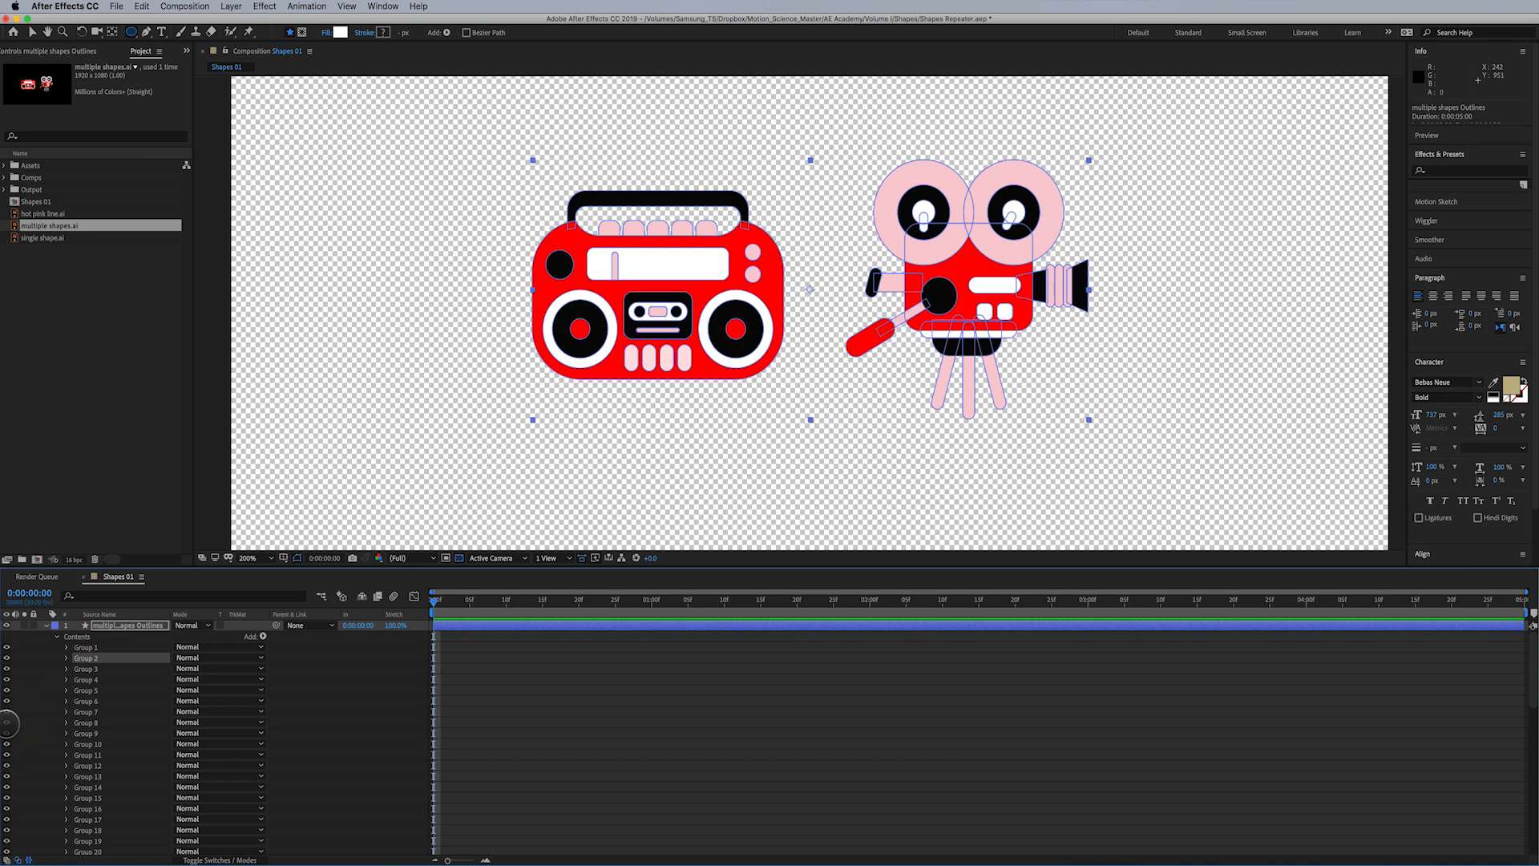
click(85, 647)
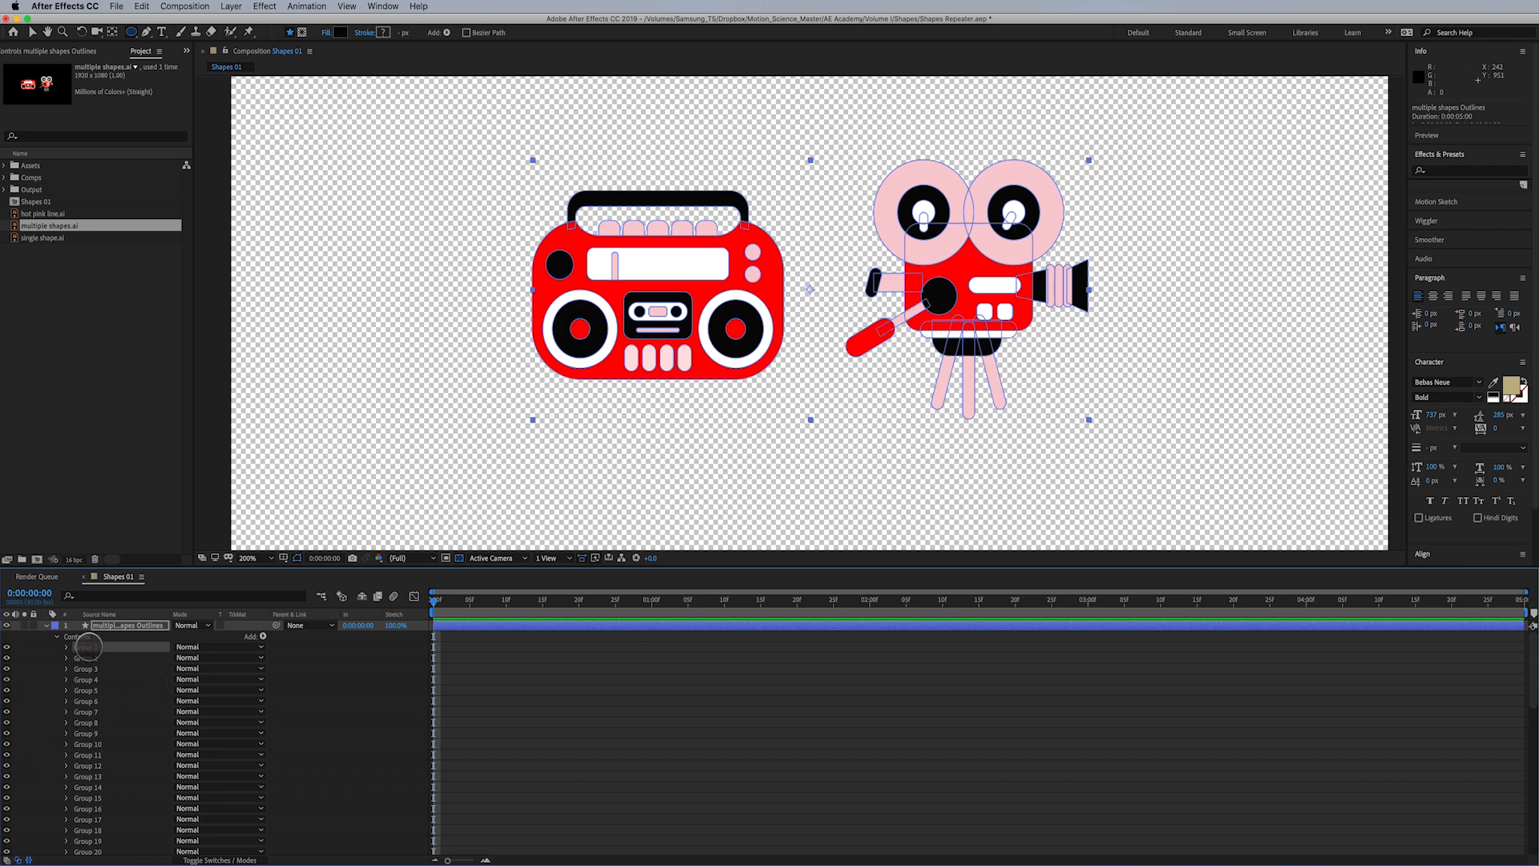
scroll(100, 736, down, 3)
scroll(102, 743, down, 2)
click(90, 797)
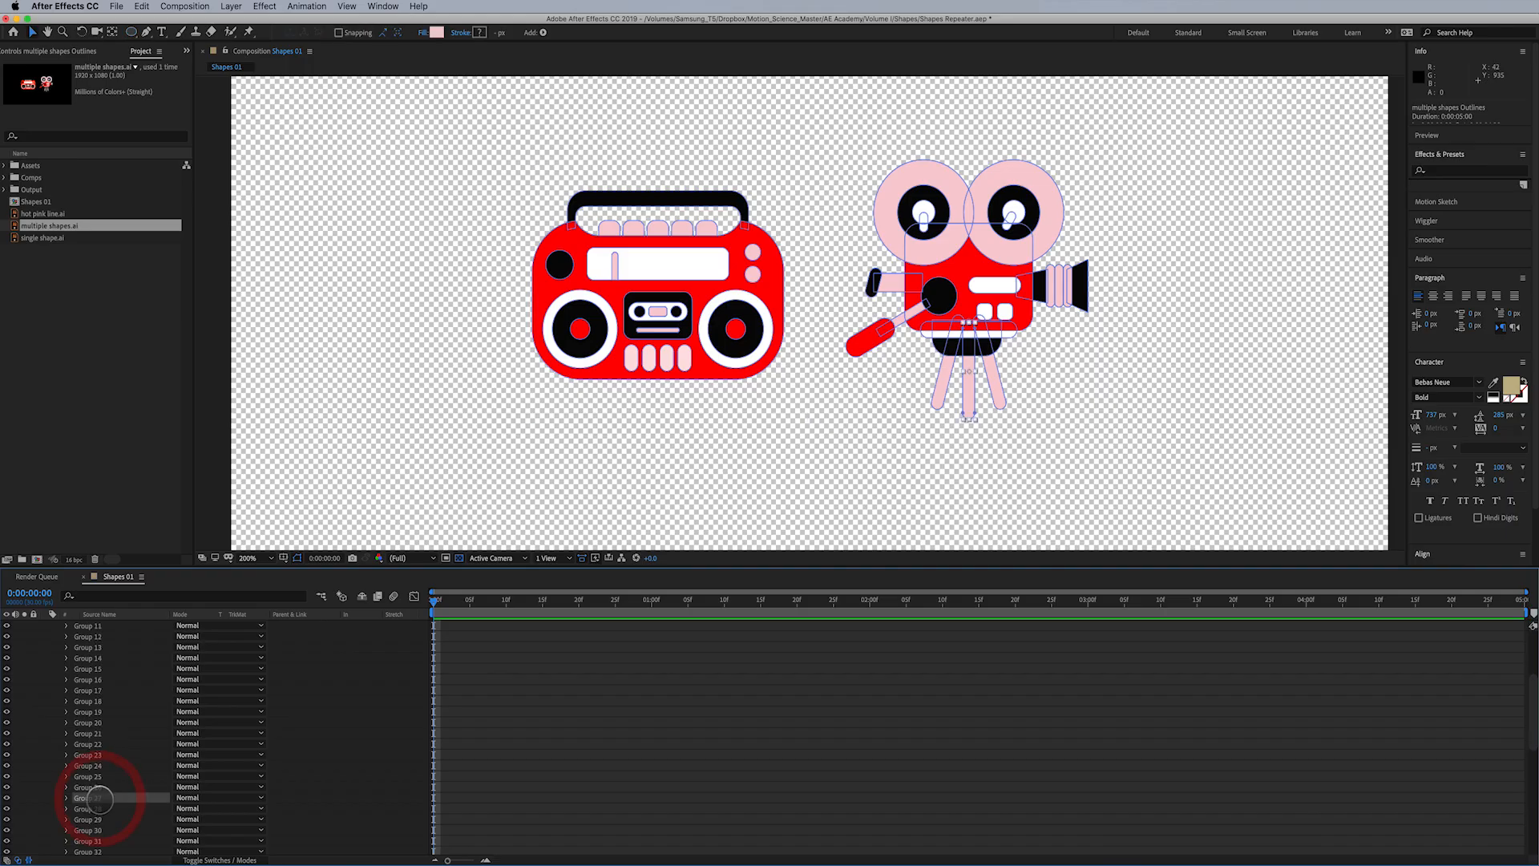
click(90, 808)
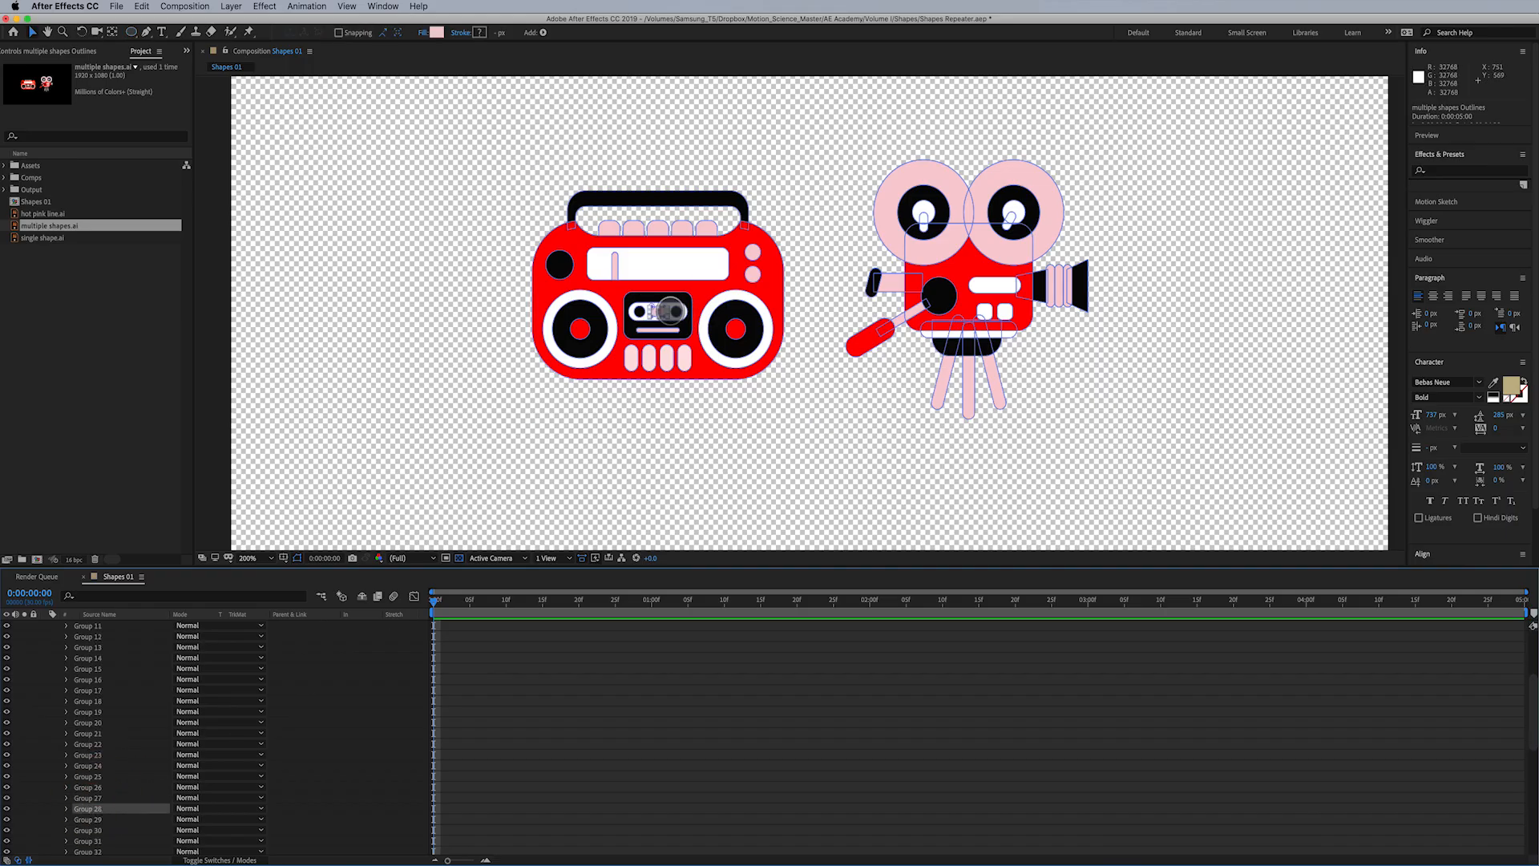
Try adding an empty group with Group 1 through Group 27 selected, undo it and collapse the expanded groups
click(97, 798)
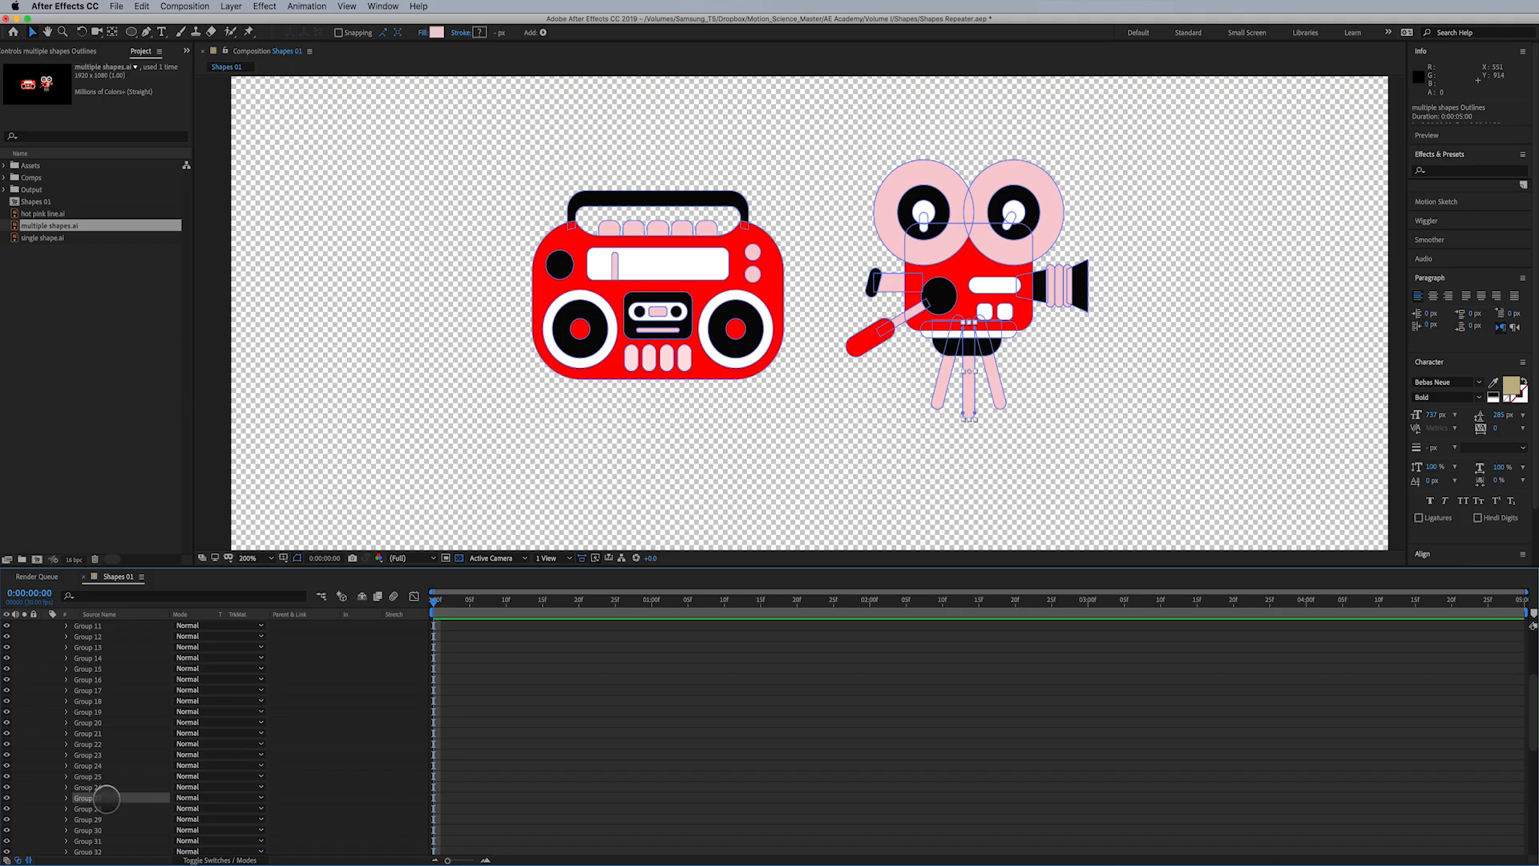
scroll(108, 793, up, 5)
key(super+a)
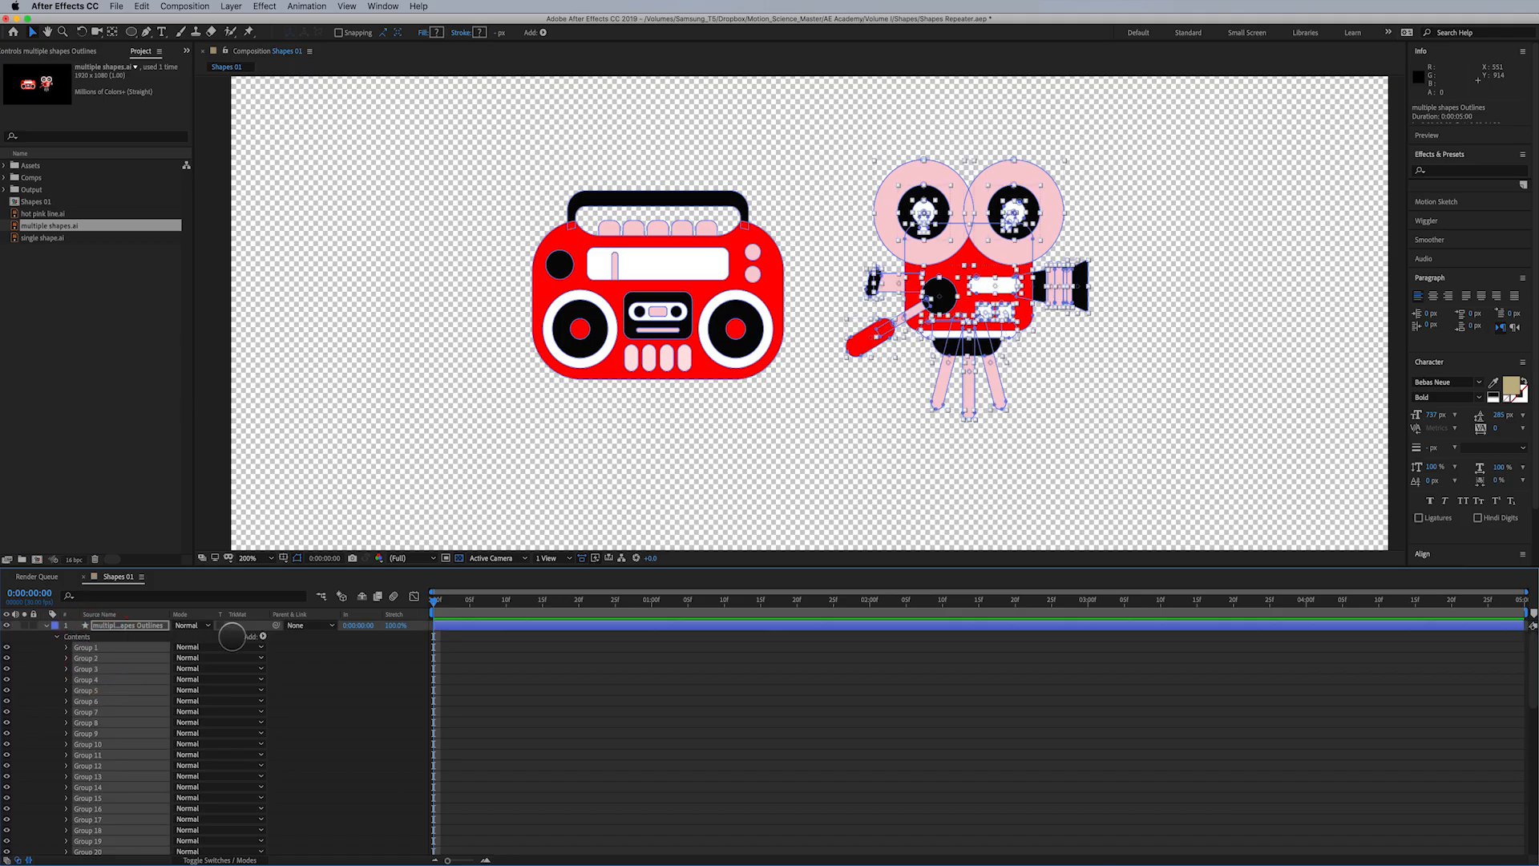
click(262, 635)
click(290, 625)
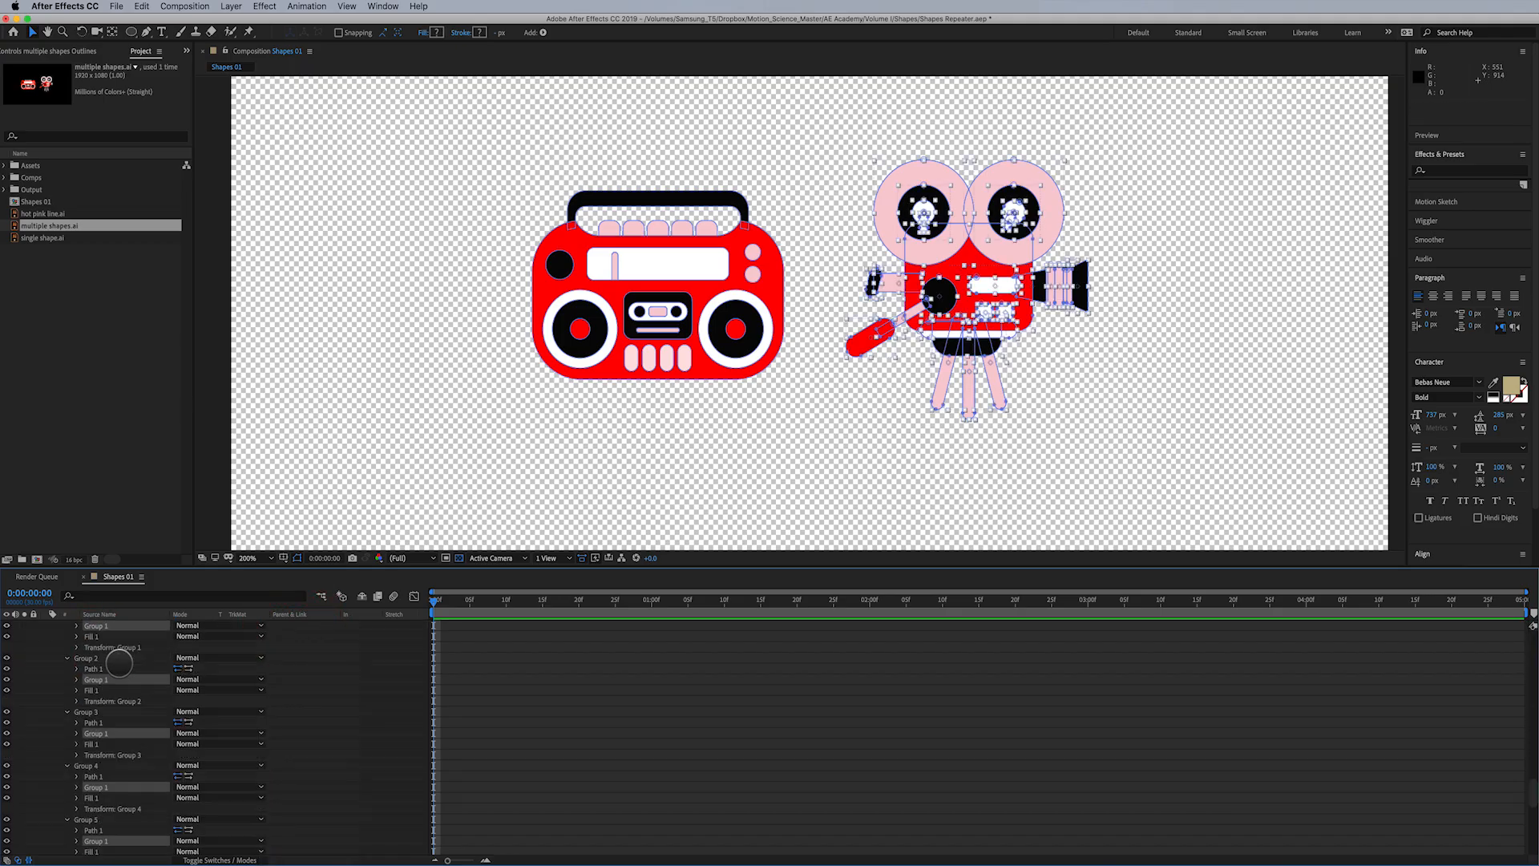
key(super+z)
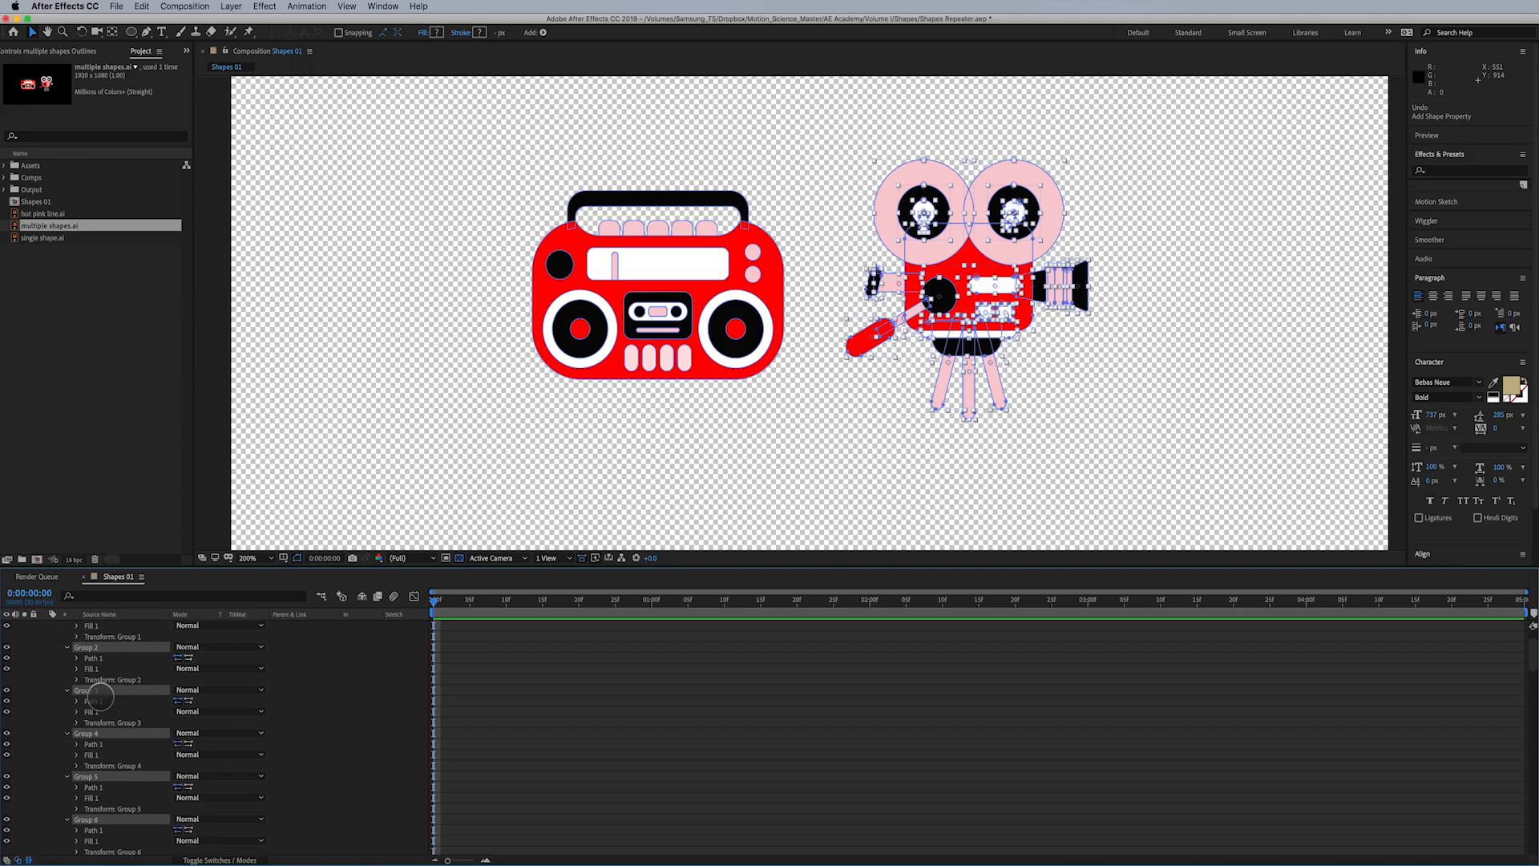
scroll(101, 693, up, 5)
click(67, 647)
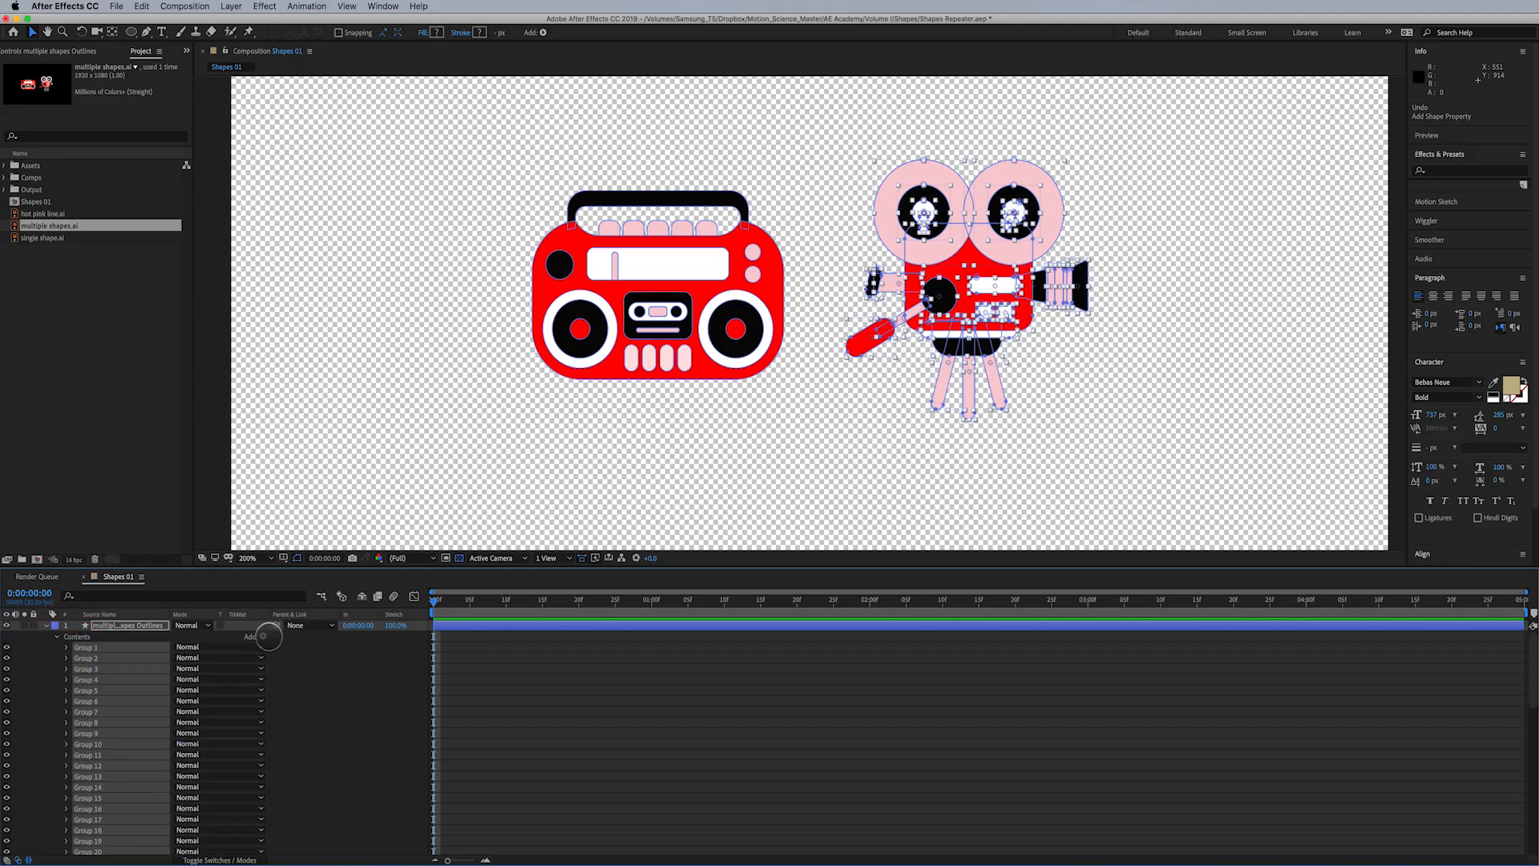
Add an empty group to the shape layer's contents, move it above Group 1 and name it Camera
click(276, 638)
click(262, 636)
click(289, 624)
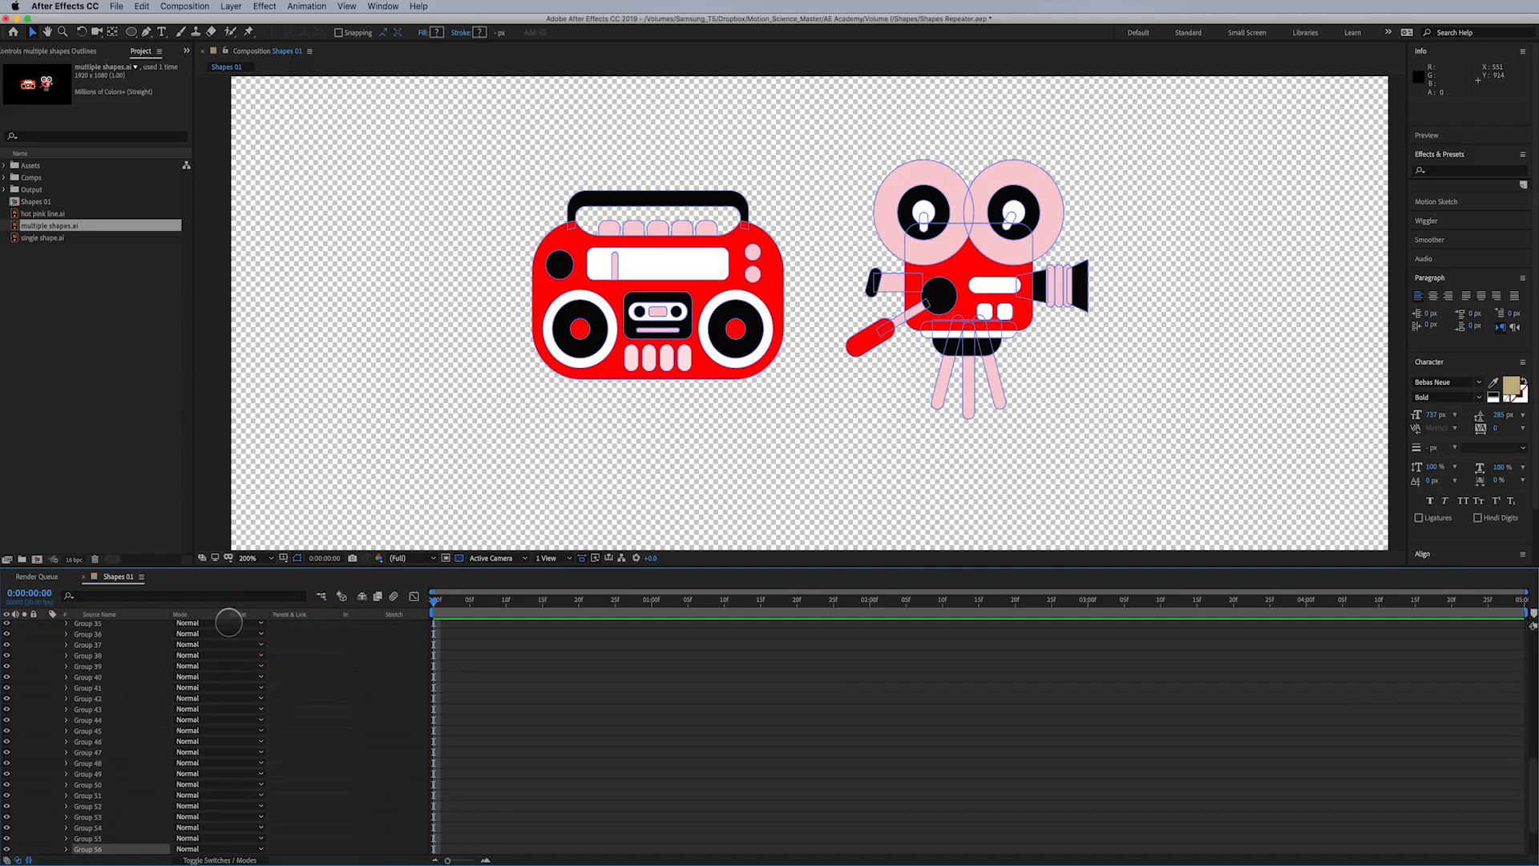
drag(86, 848, 89, 641)
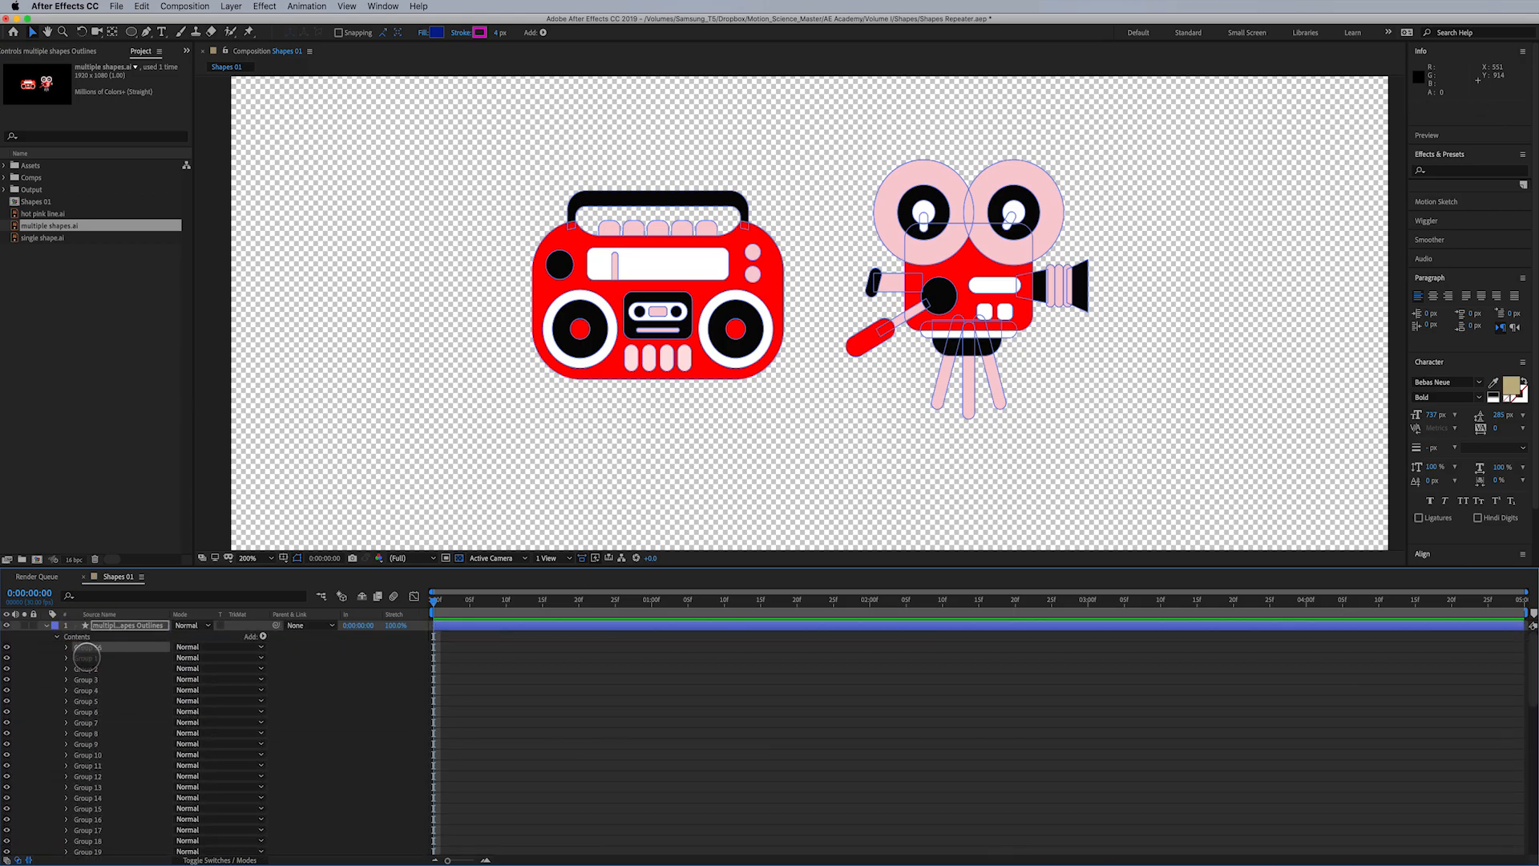
click(87, 651)
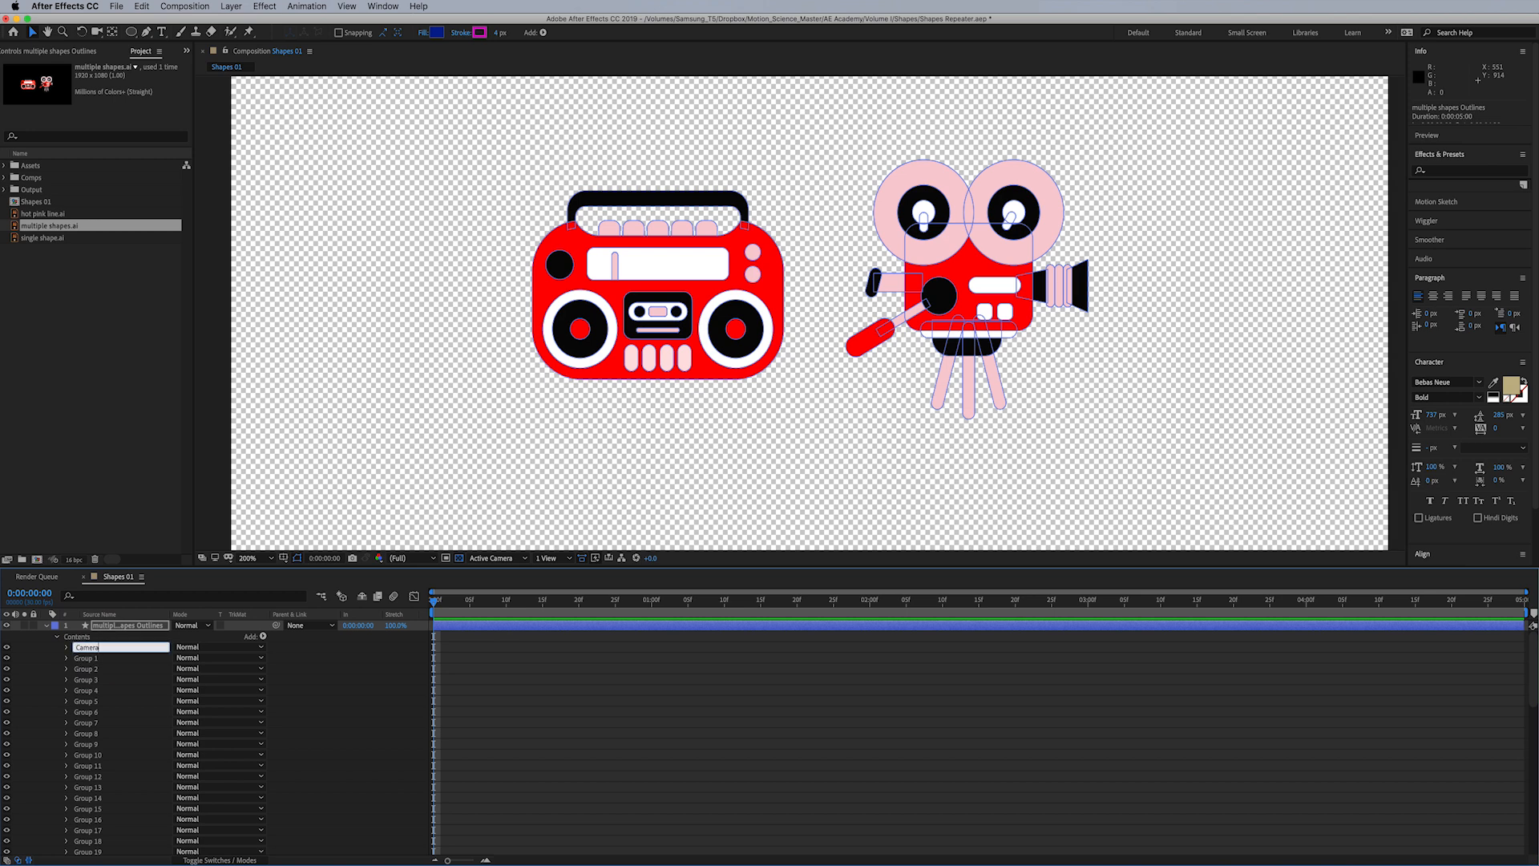
key(Return)
Move Group 1 through Group 27 into the Camera group and select that group
click(88, 653)
scroll(92, 731, down, 4)
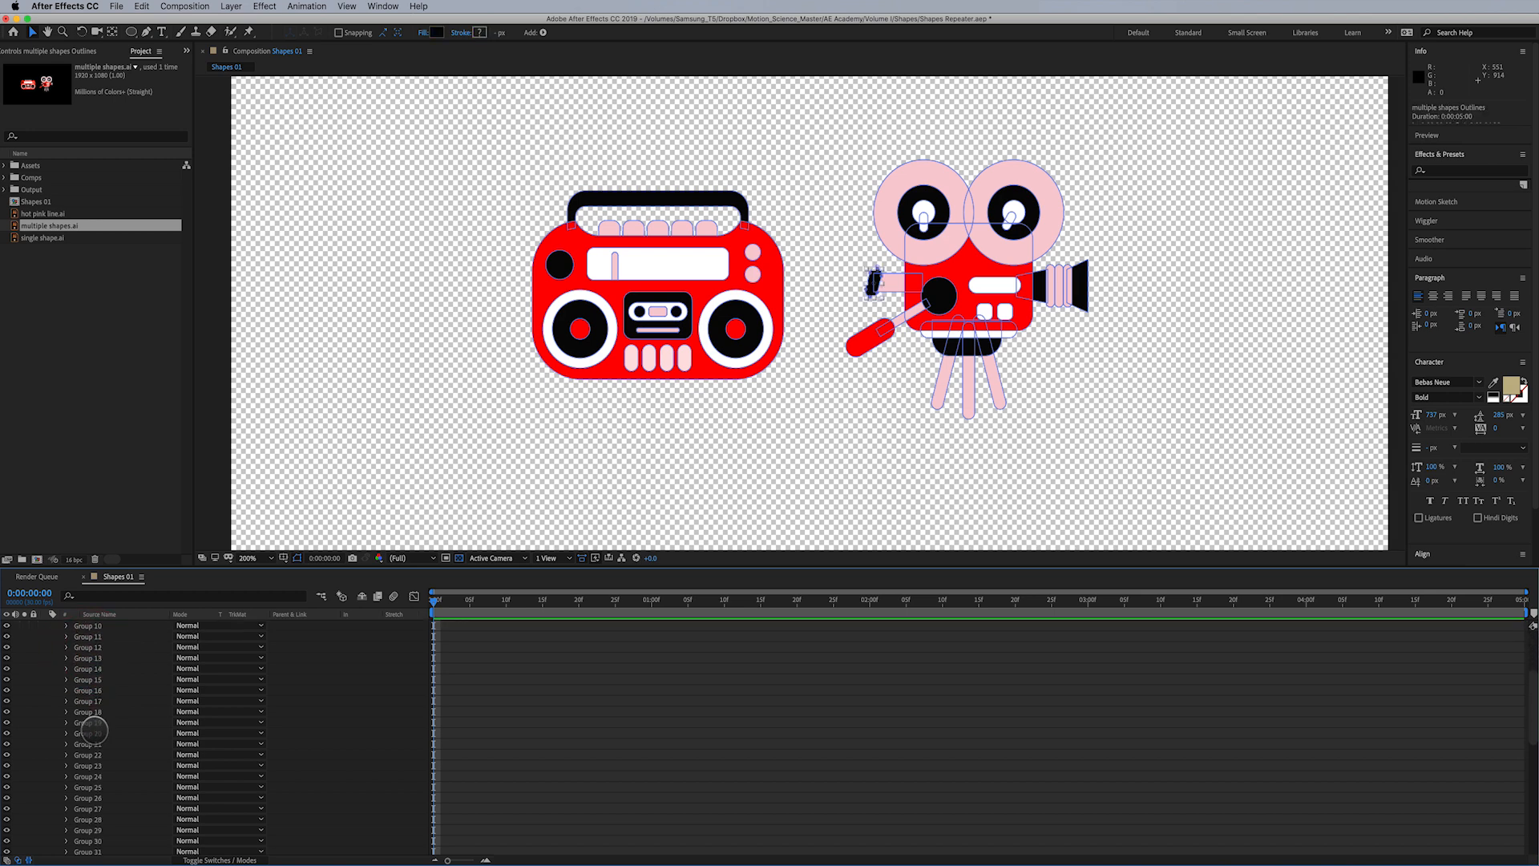
scroll(122, 840, down, 6)
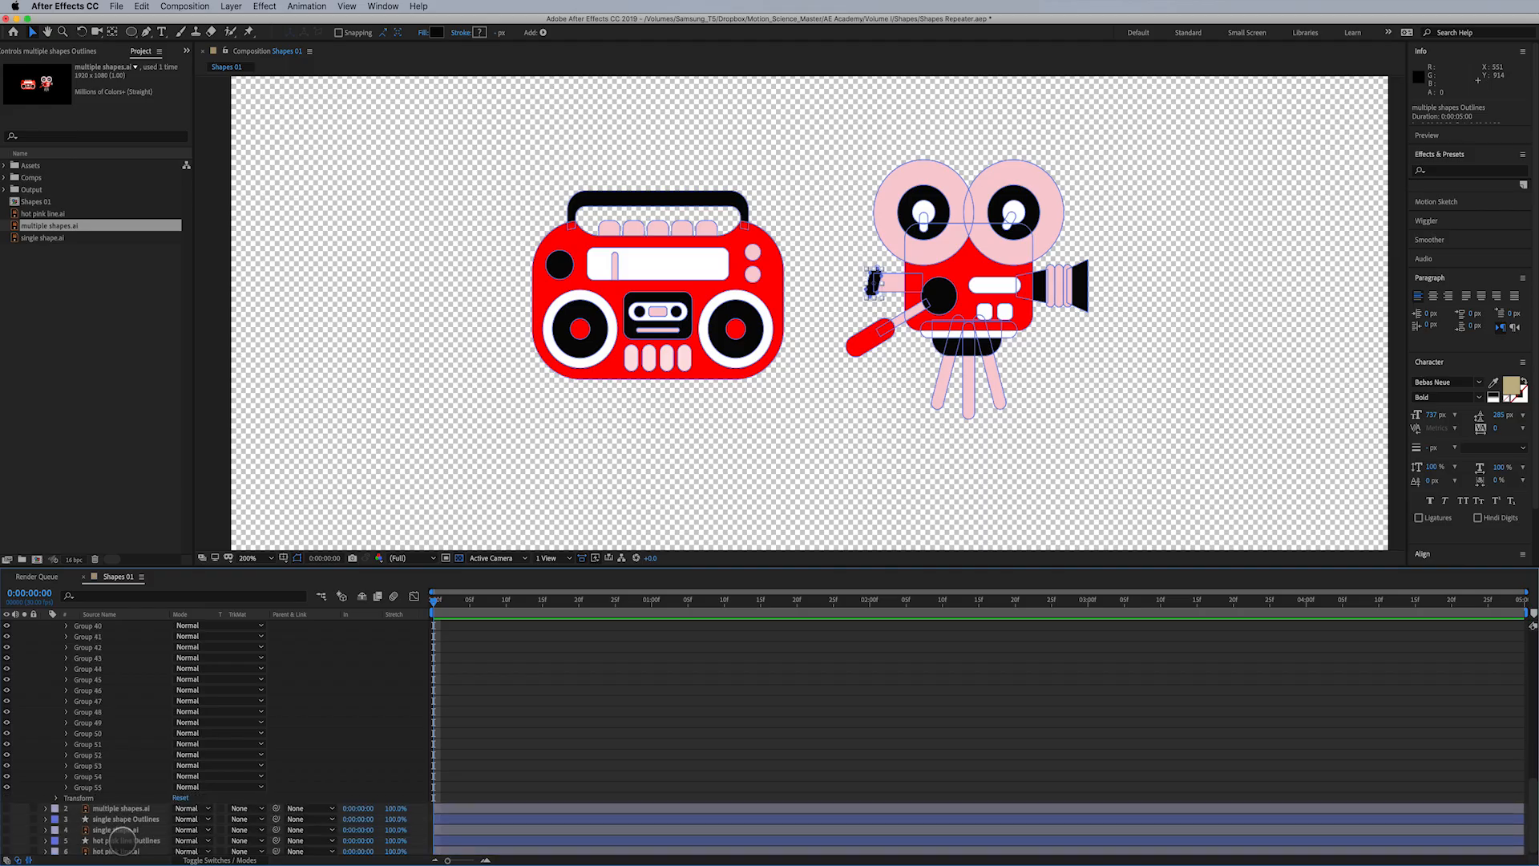
scroll(120, 689, up, 3)
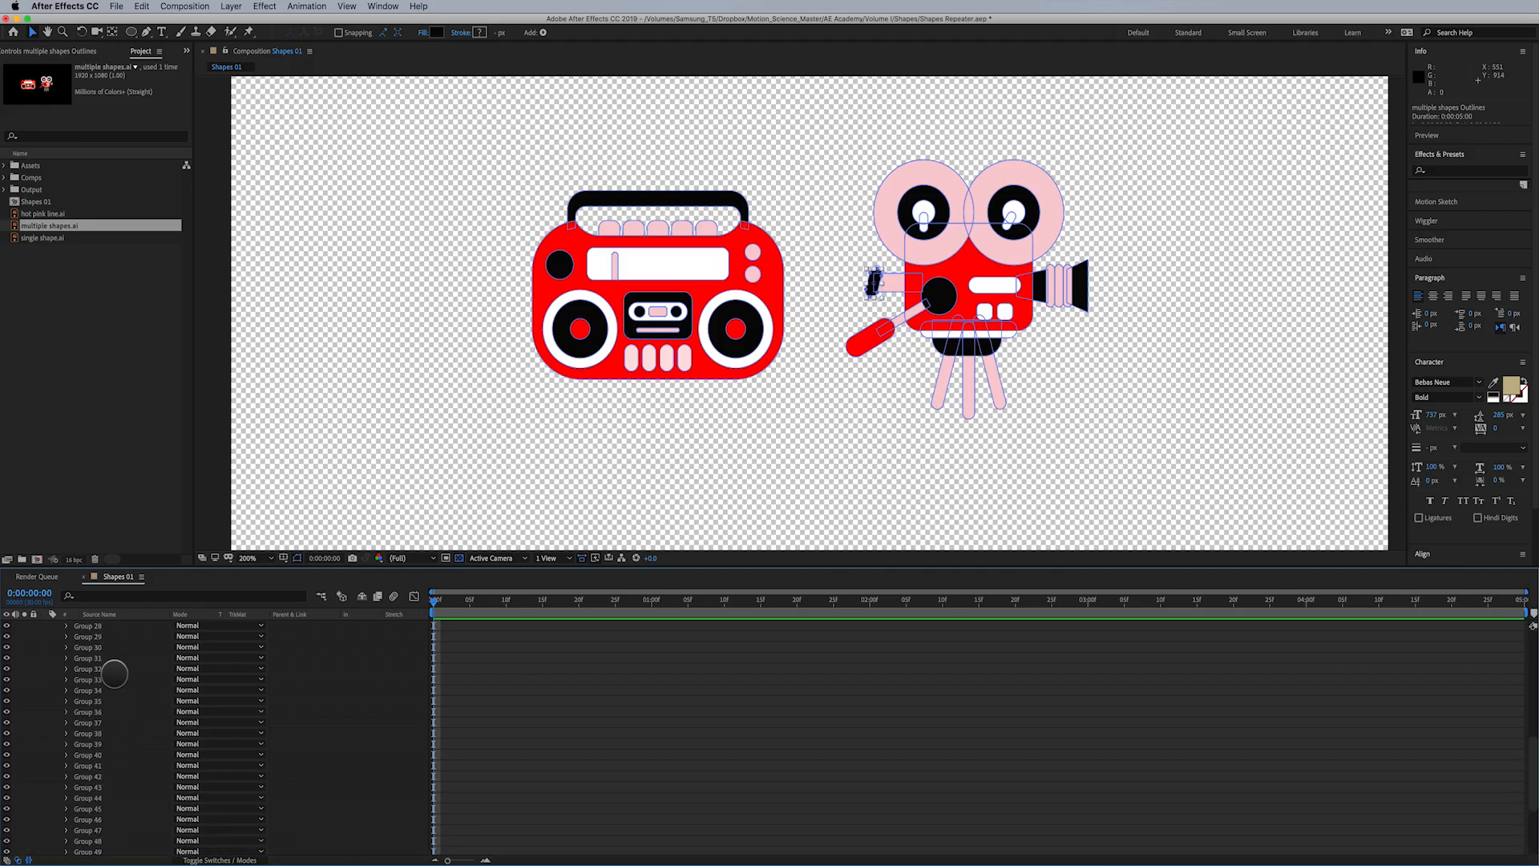
shift+click(102, 636)
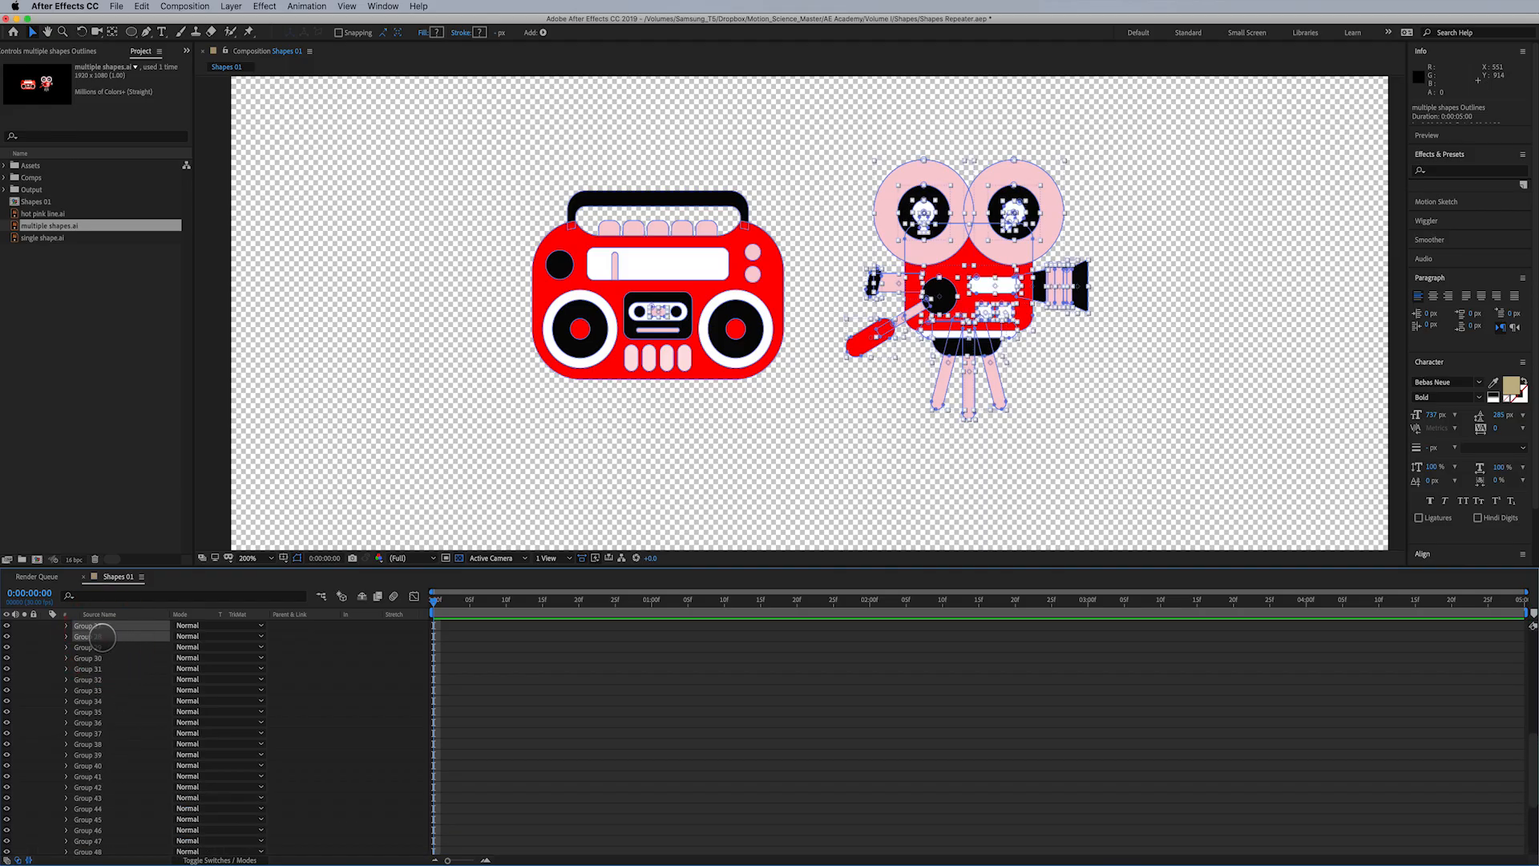
super+click(100, 636)
scroll(134, 664, up, 9)
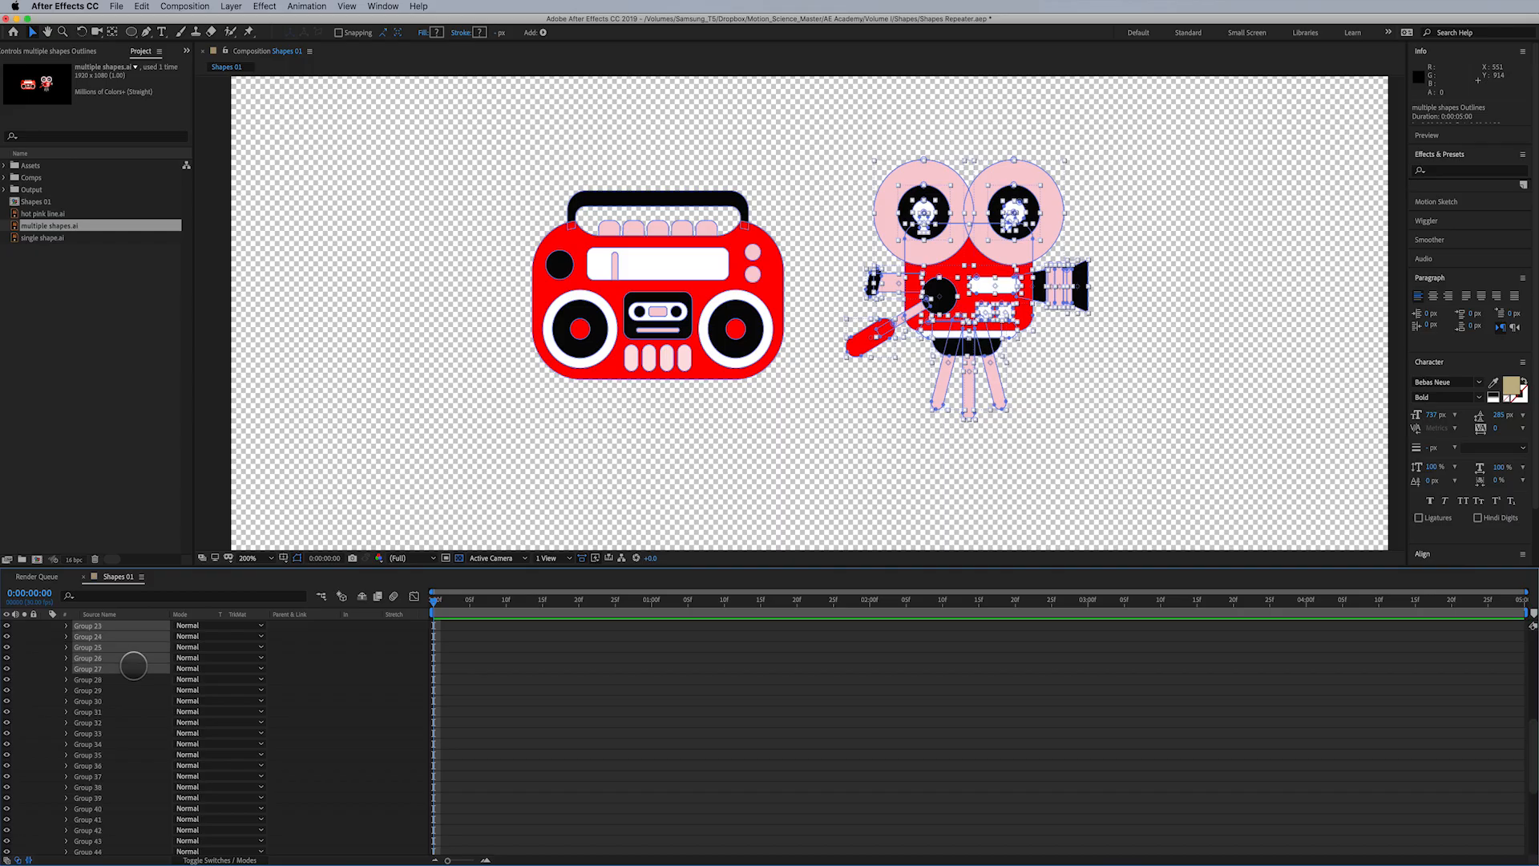
drag(85, 659, 86, 646)
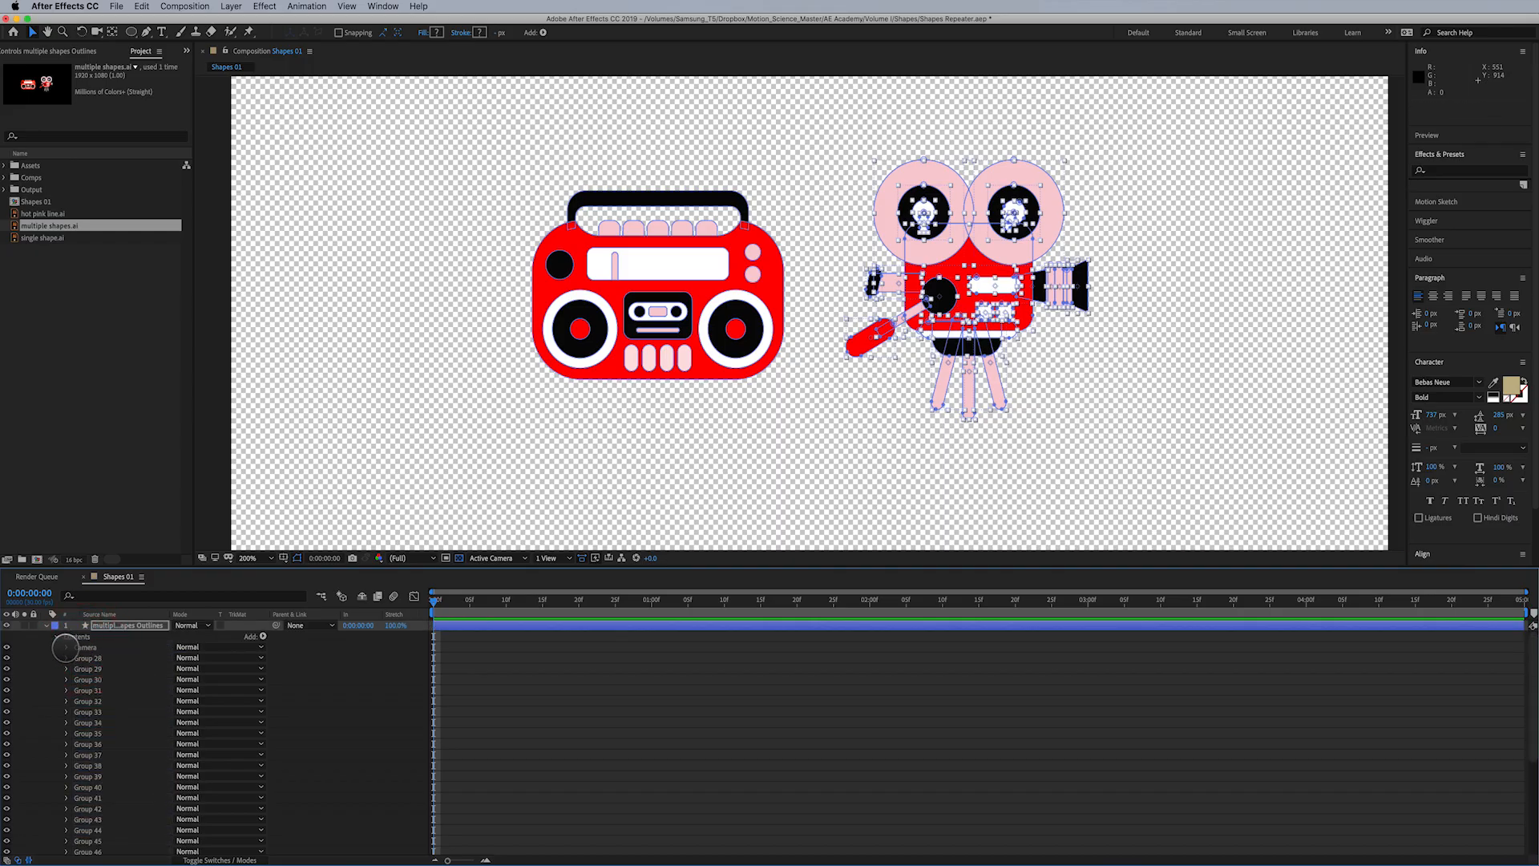
click(86, 658)
Add another empty group to the layer's contents and name it Jam box
click(70, 637)
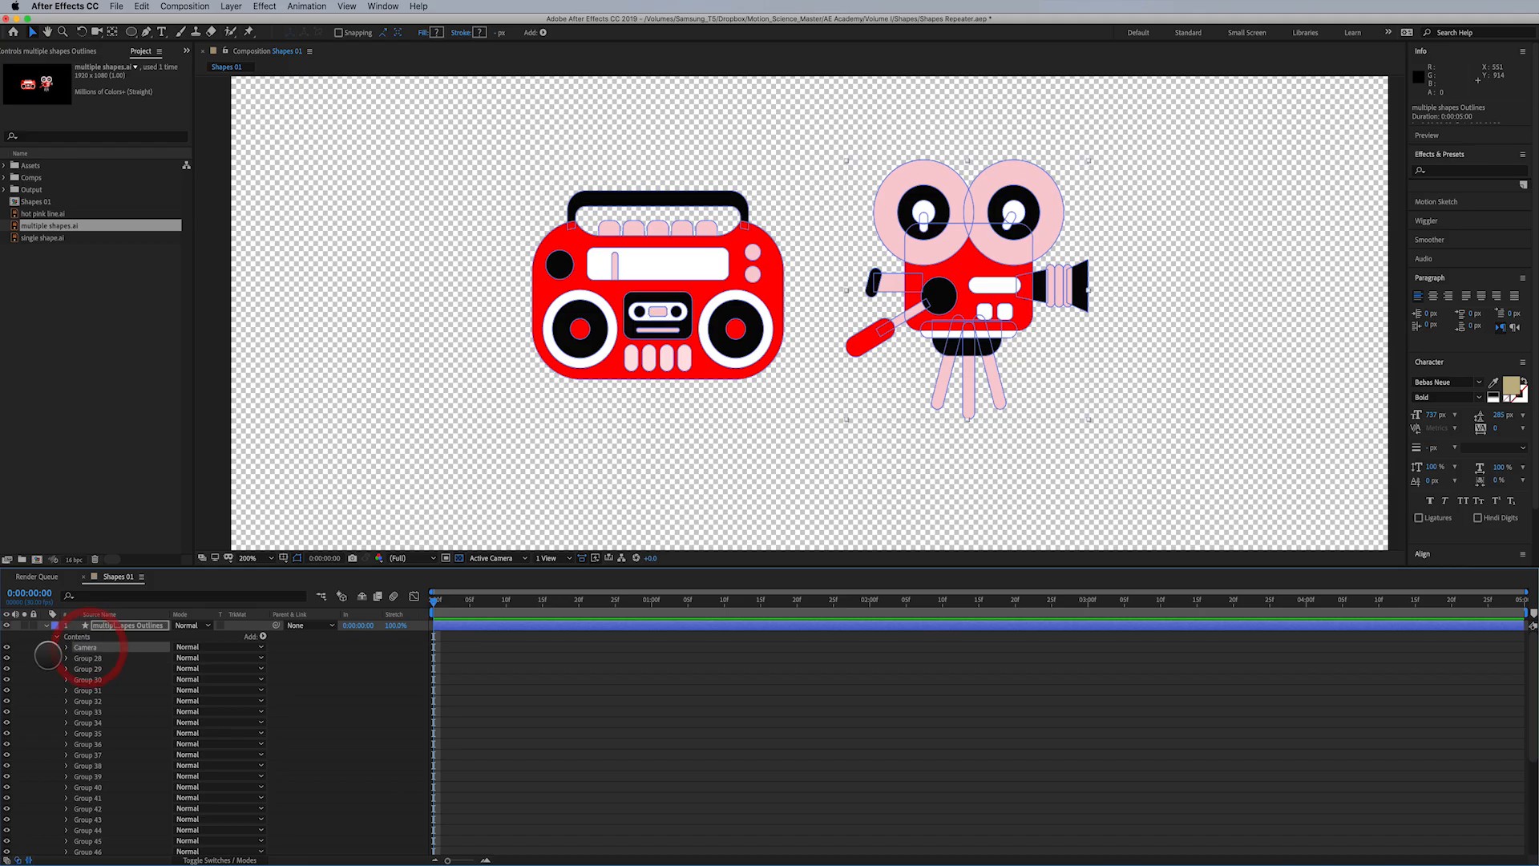
click(260, 635)
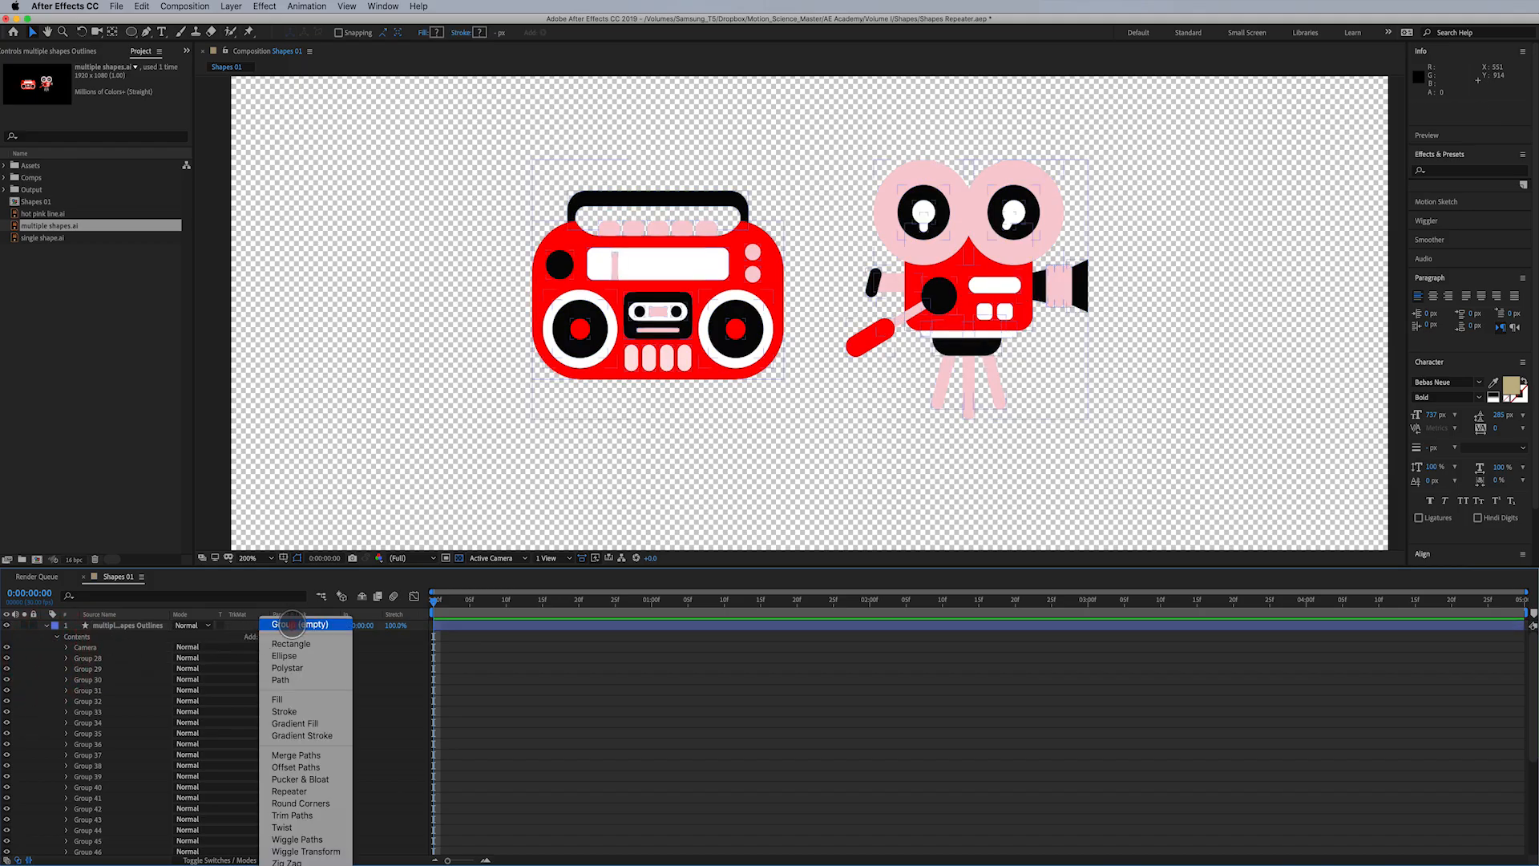
click(290, 624)
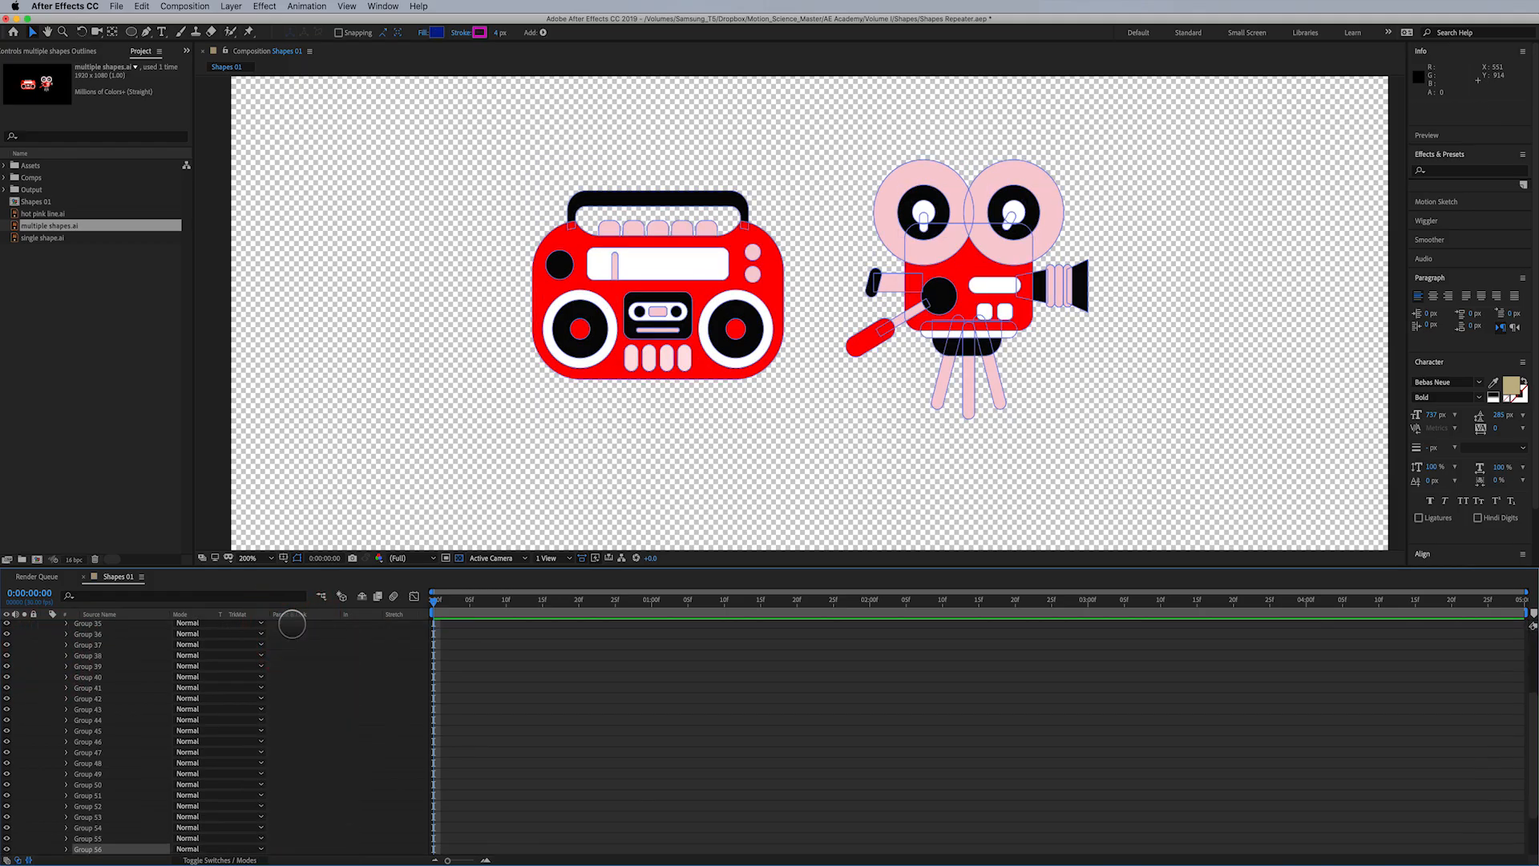
key(Return)
text(Jam box)
key(Return)
Move Group 28 through Group 55 into the Jam box group
click(93, 839)
scroll(99, 820, up, 6)
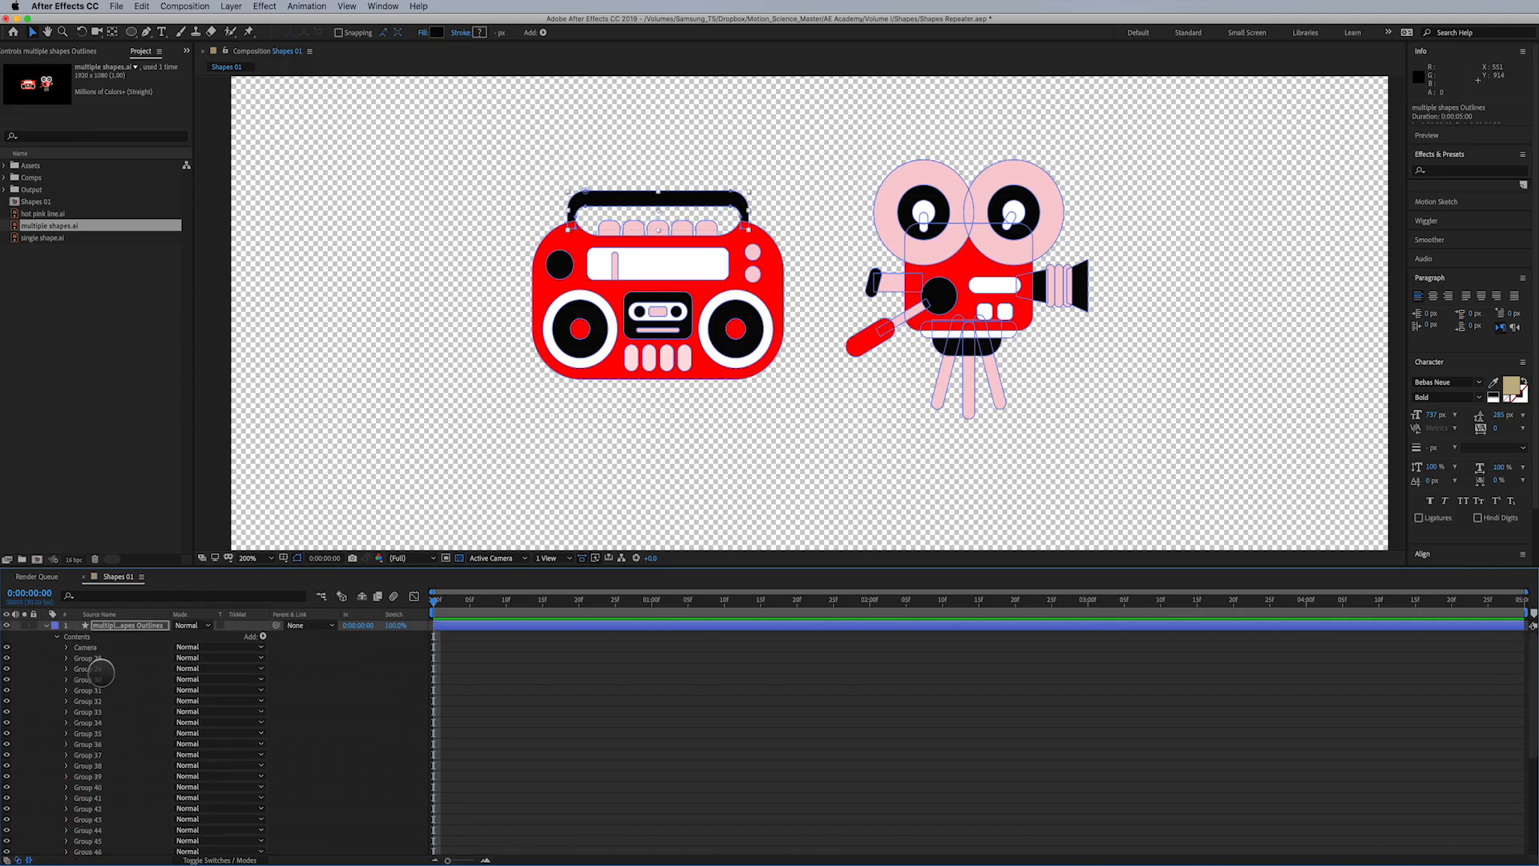
shift+click(95, 659)
scroll(107, 720, down, 6)
drag(90, 774, 89, 786)
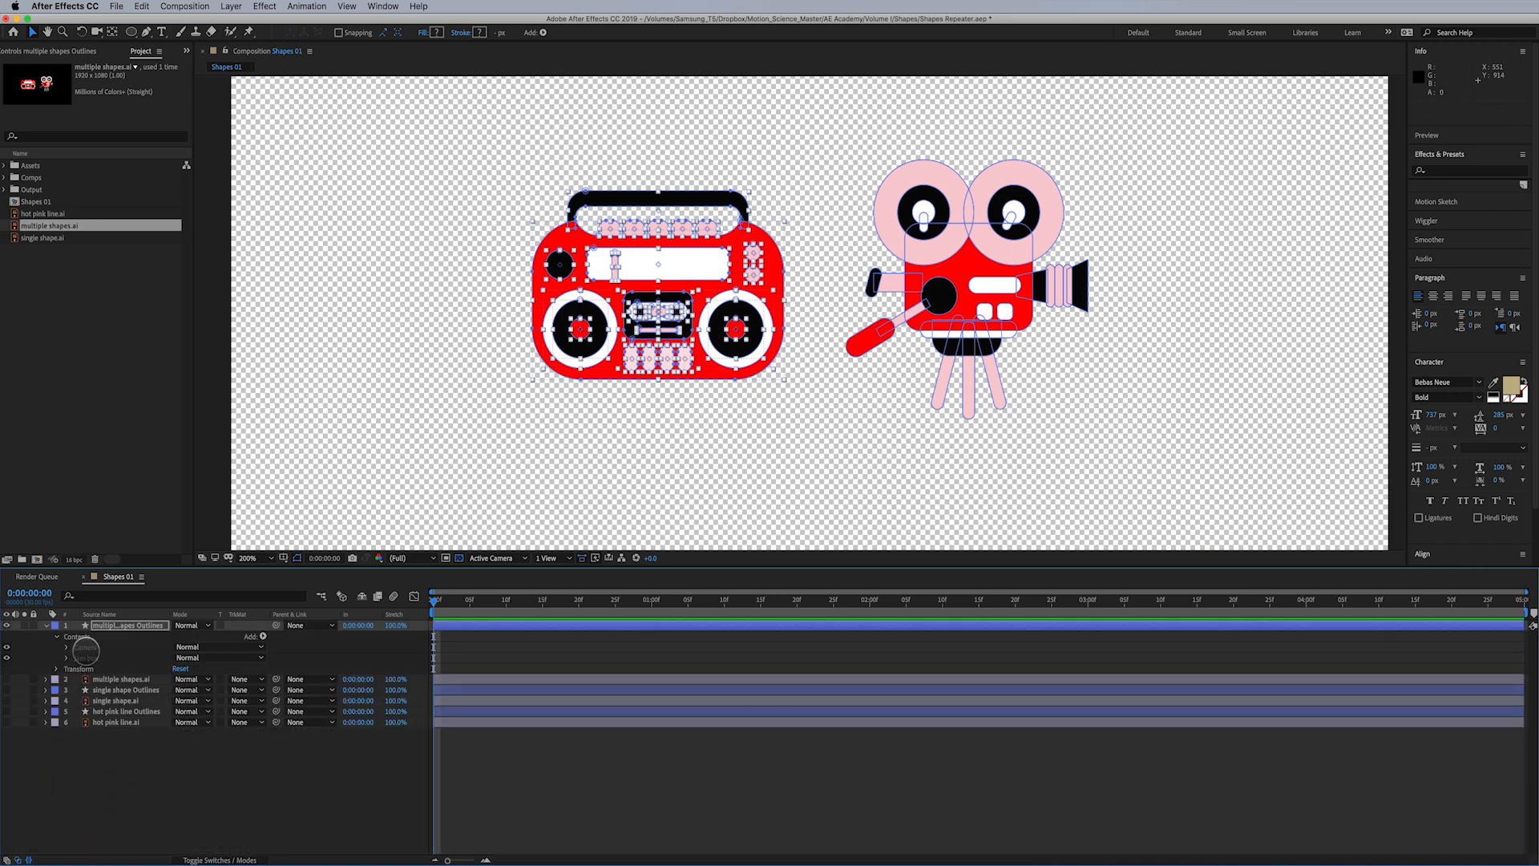
Try shifting the Camera group with the Position property in its own Transform settings, and undo the change
click(86, 648)
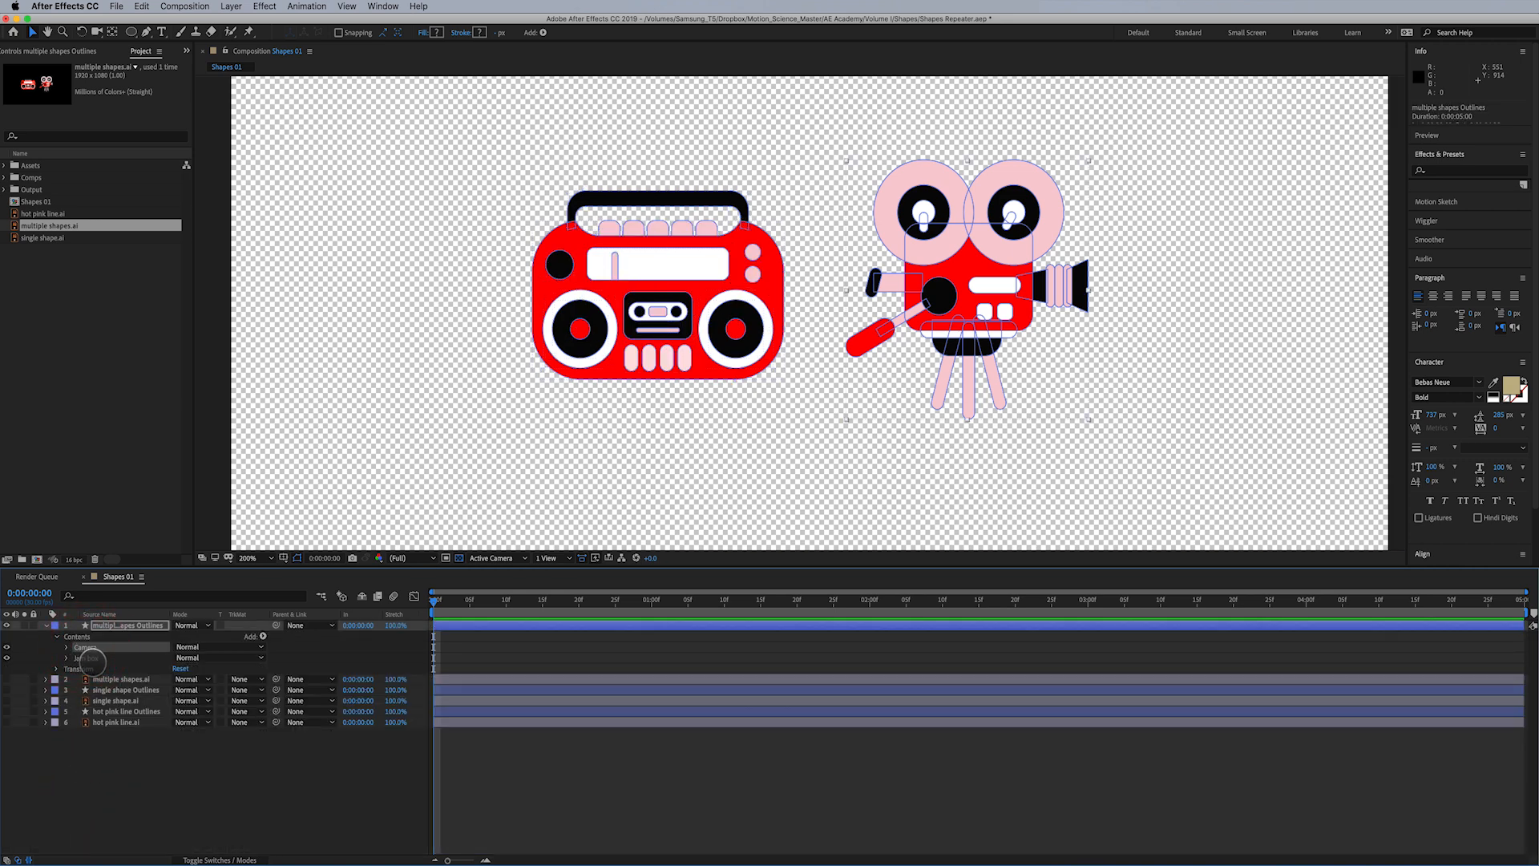
click(66, 647)
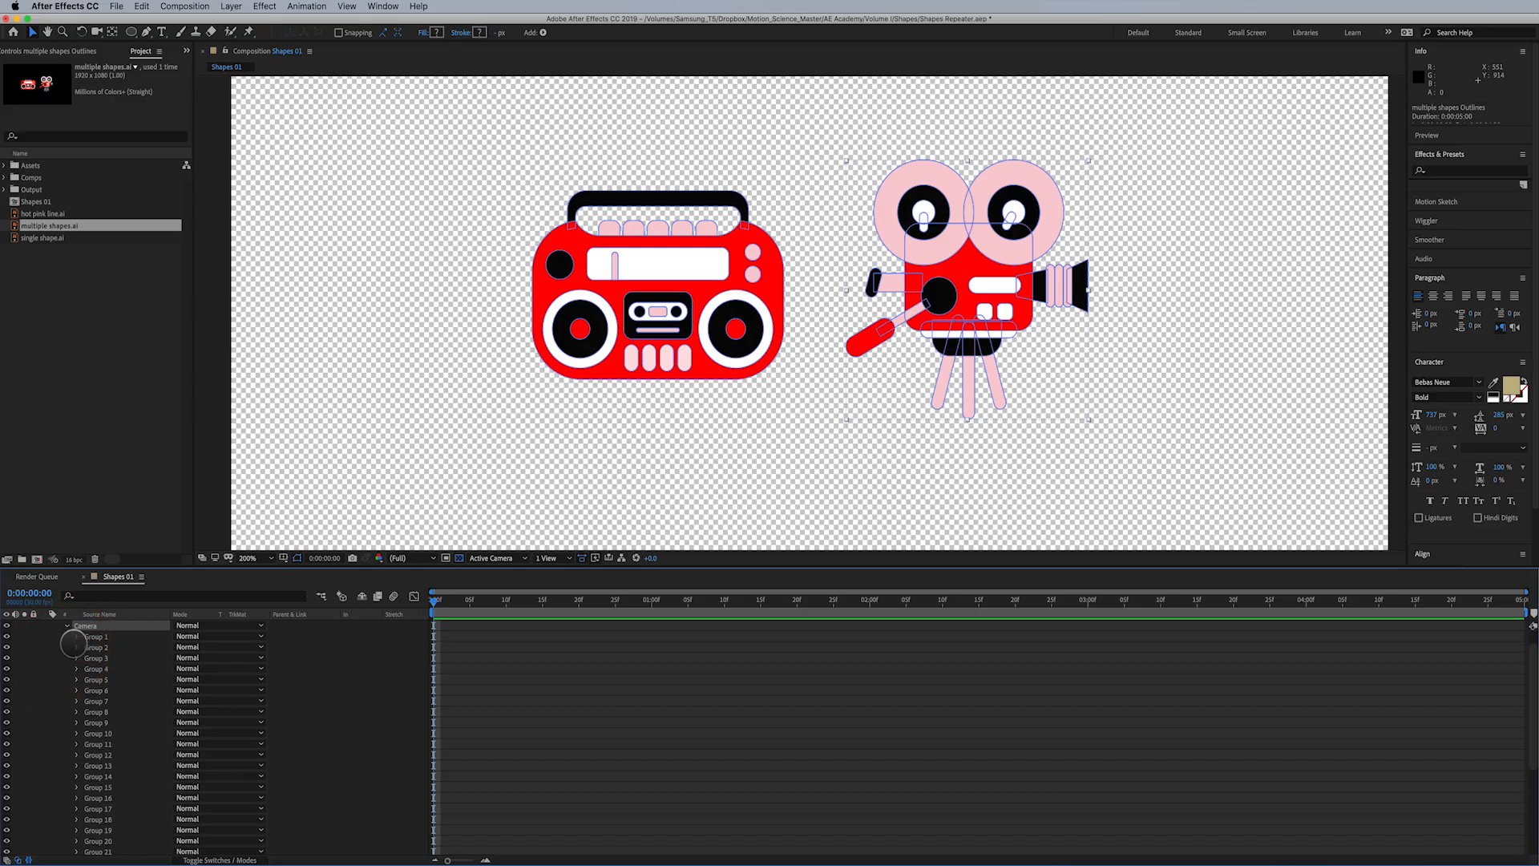
scroll(86, 686, down, 5)
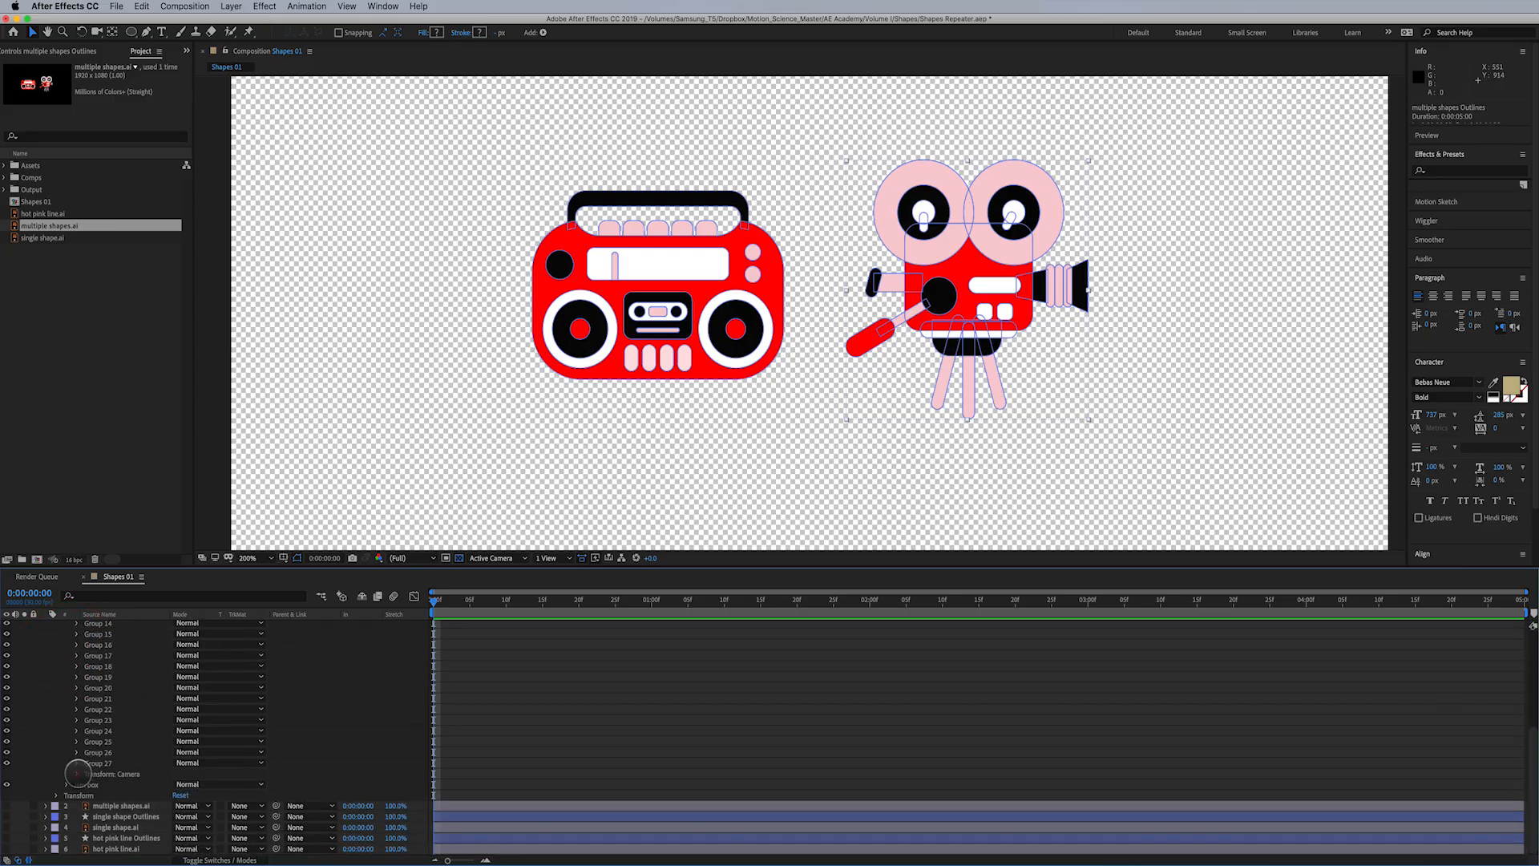
click(78, 773)
drag(178, 795, 221, 799)
key(super+z)
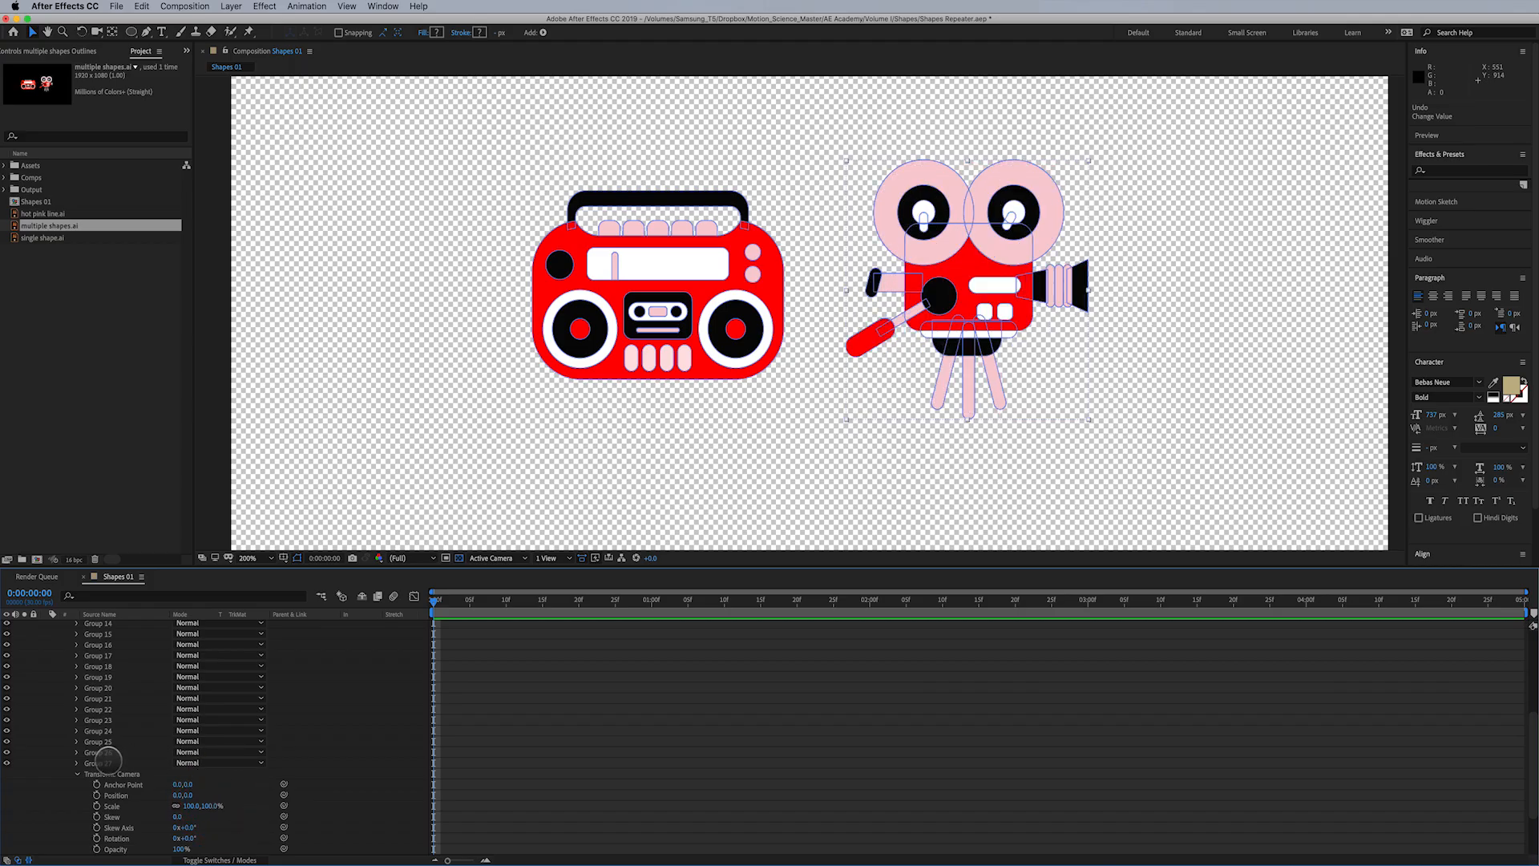
Look through the groups inside Camera and expand Group 1 to examine its Path, Fill and Transform properties
drag(108, 759, 114, 644)
scroll(117, 653, up, 5)
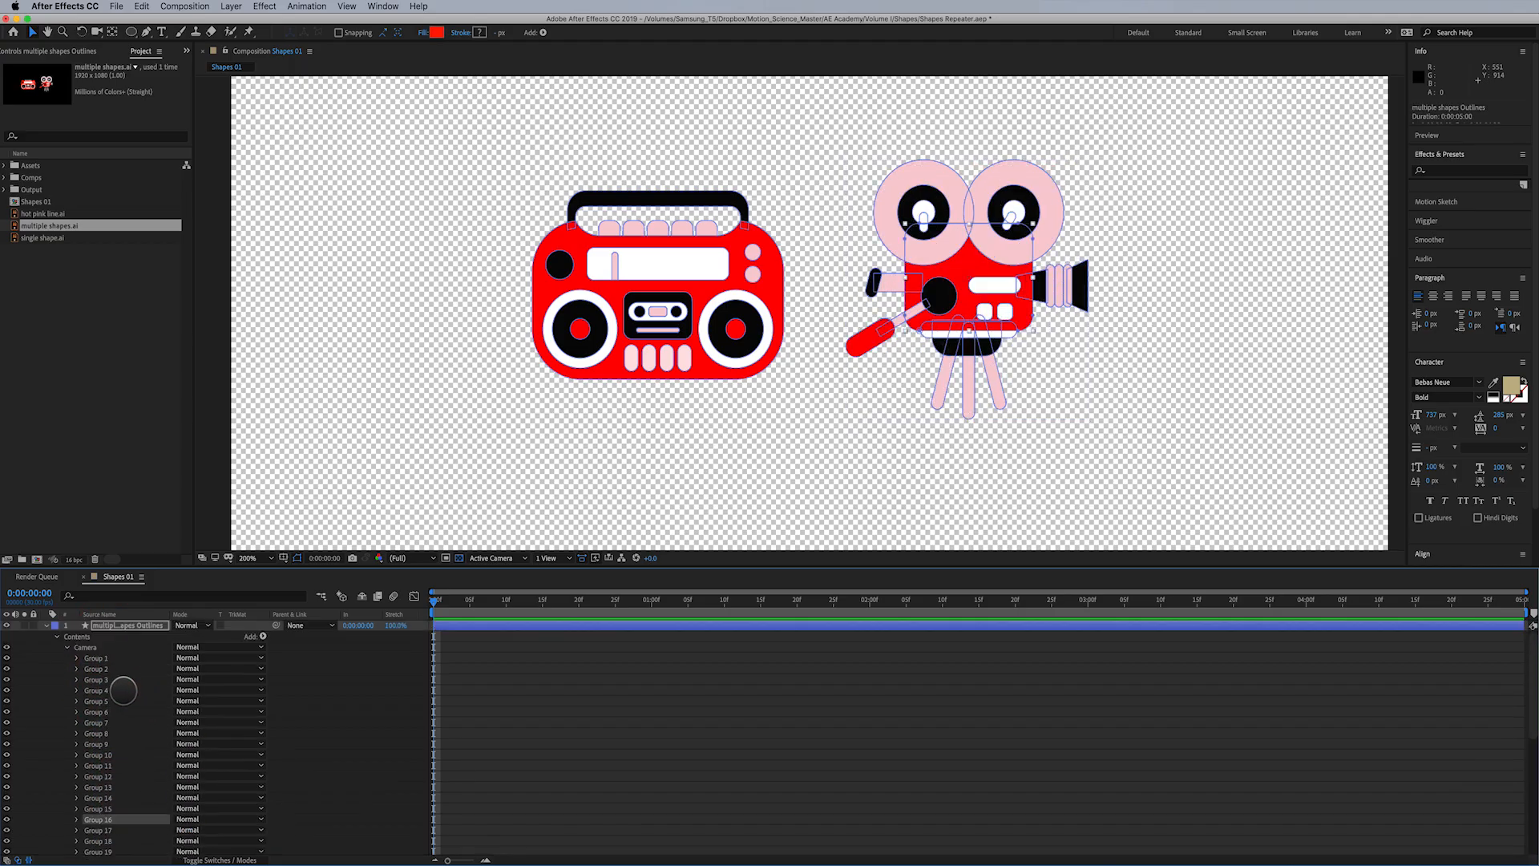
click(88, 658)
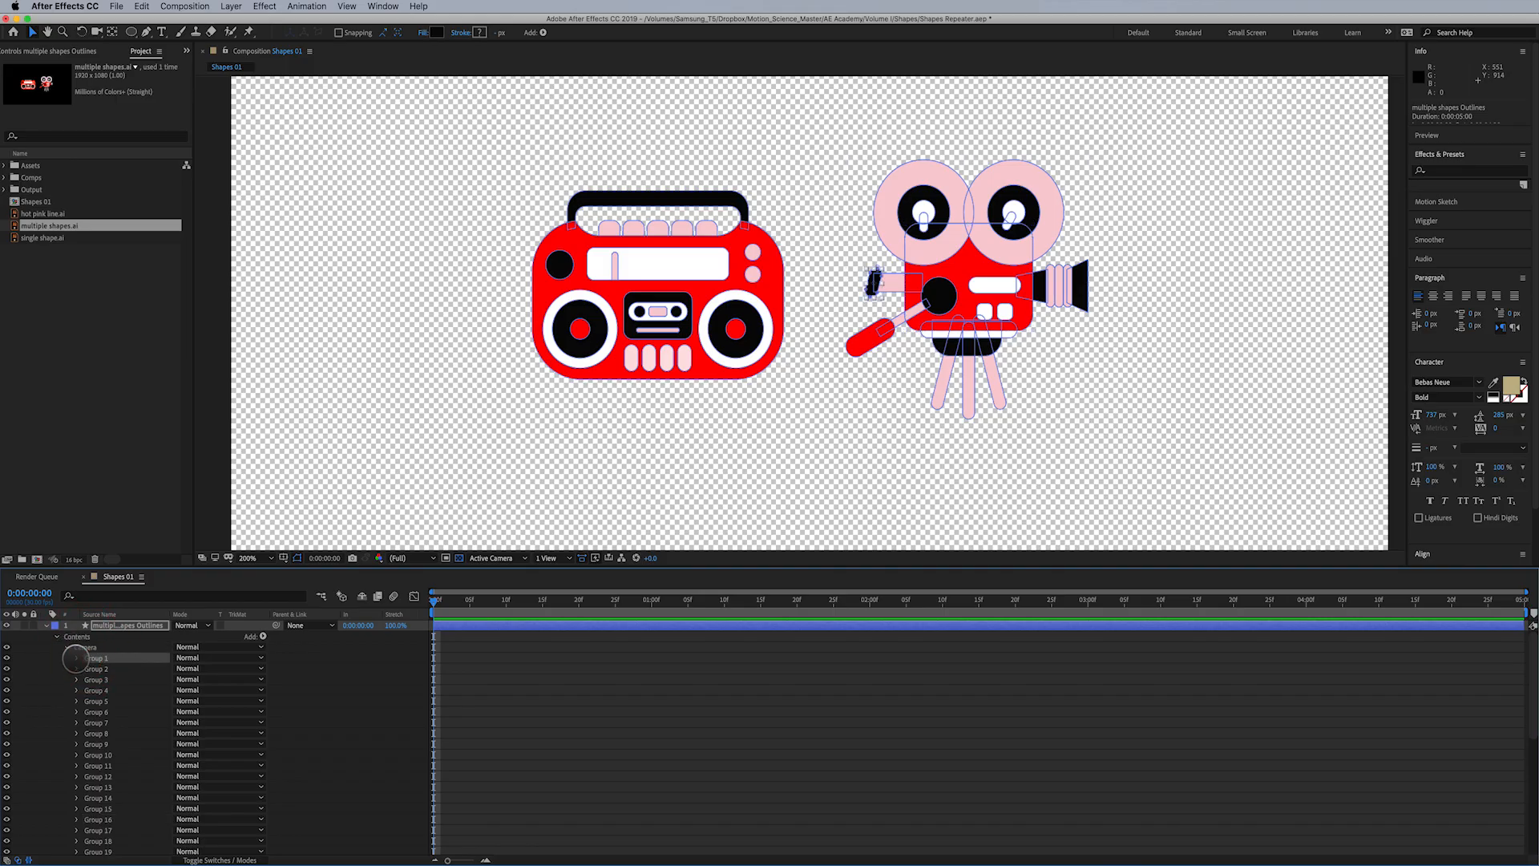
click(76, 657)
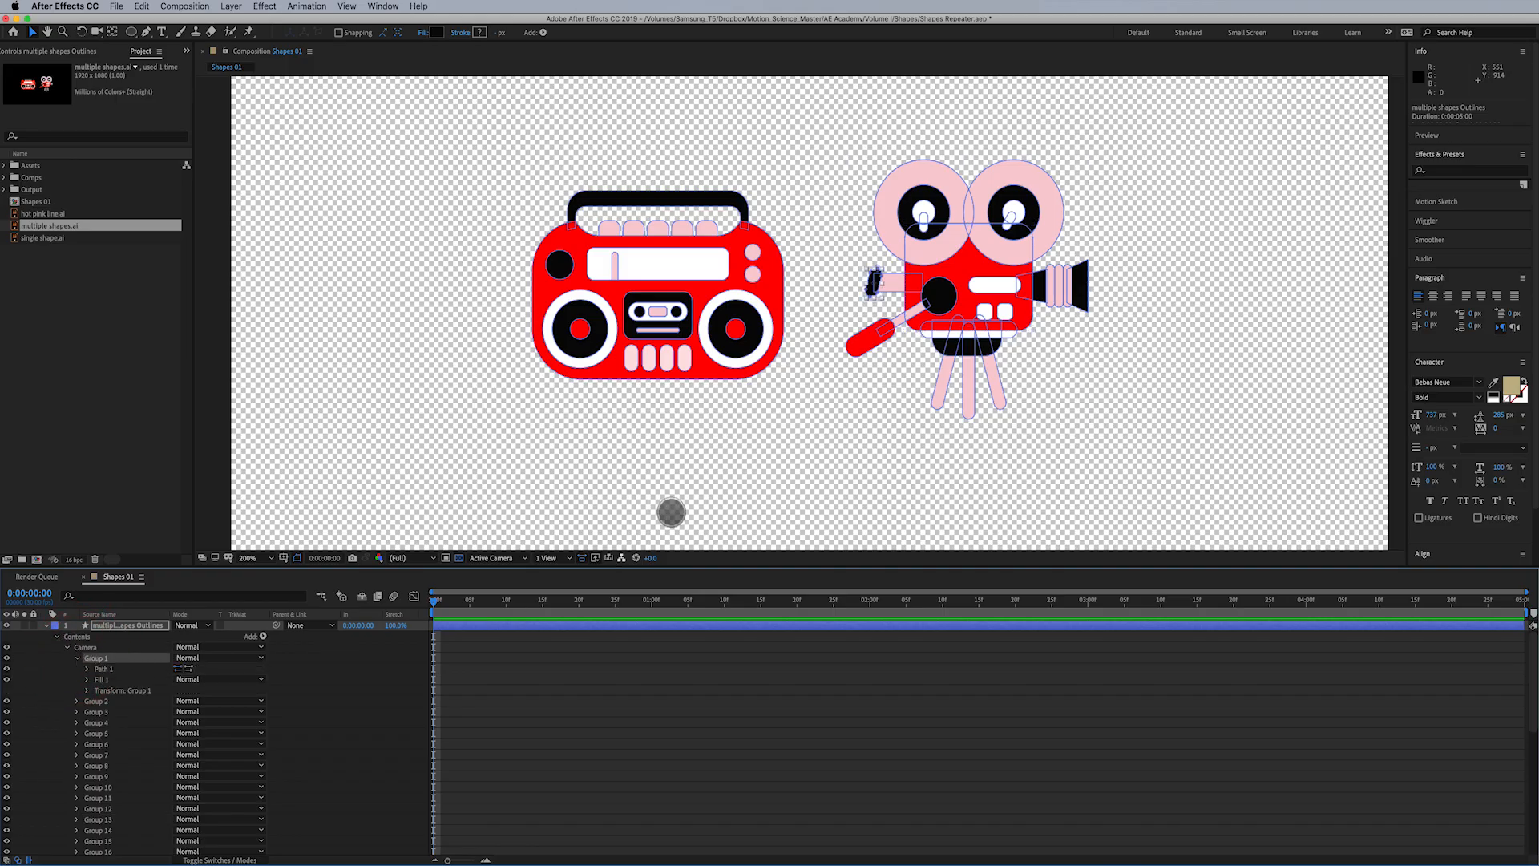
Expand the Jam box group, select Group 35 and toggle its visibility off and on to identify its shape
click(581, 329)
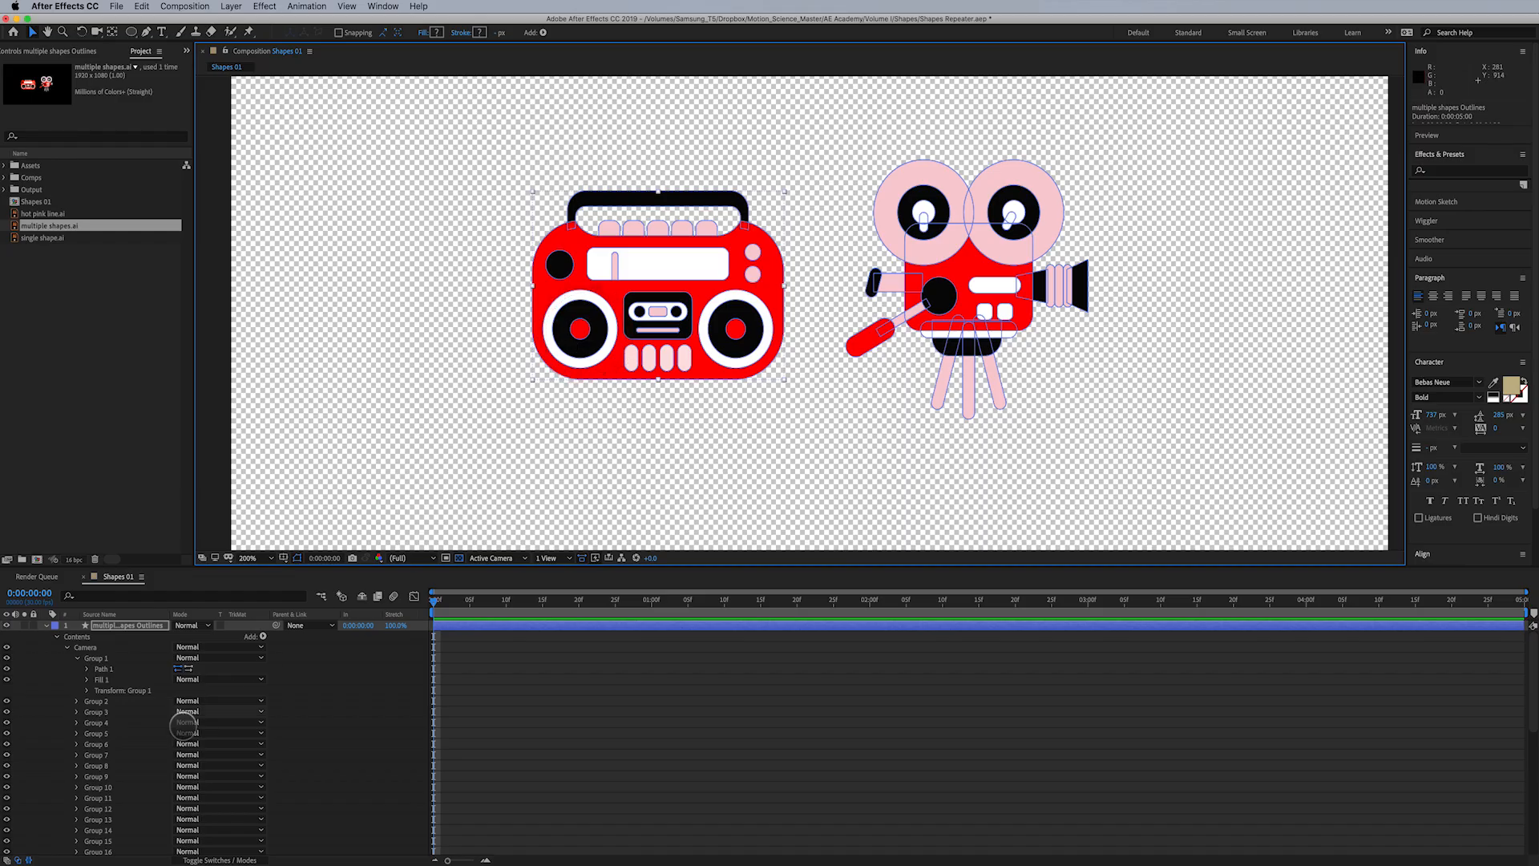
scroll(144, 766, down, 8)
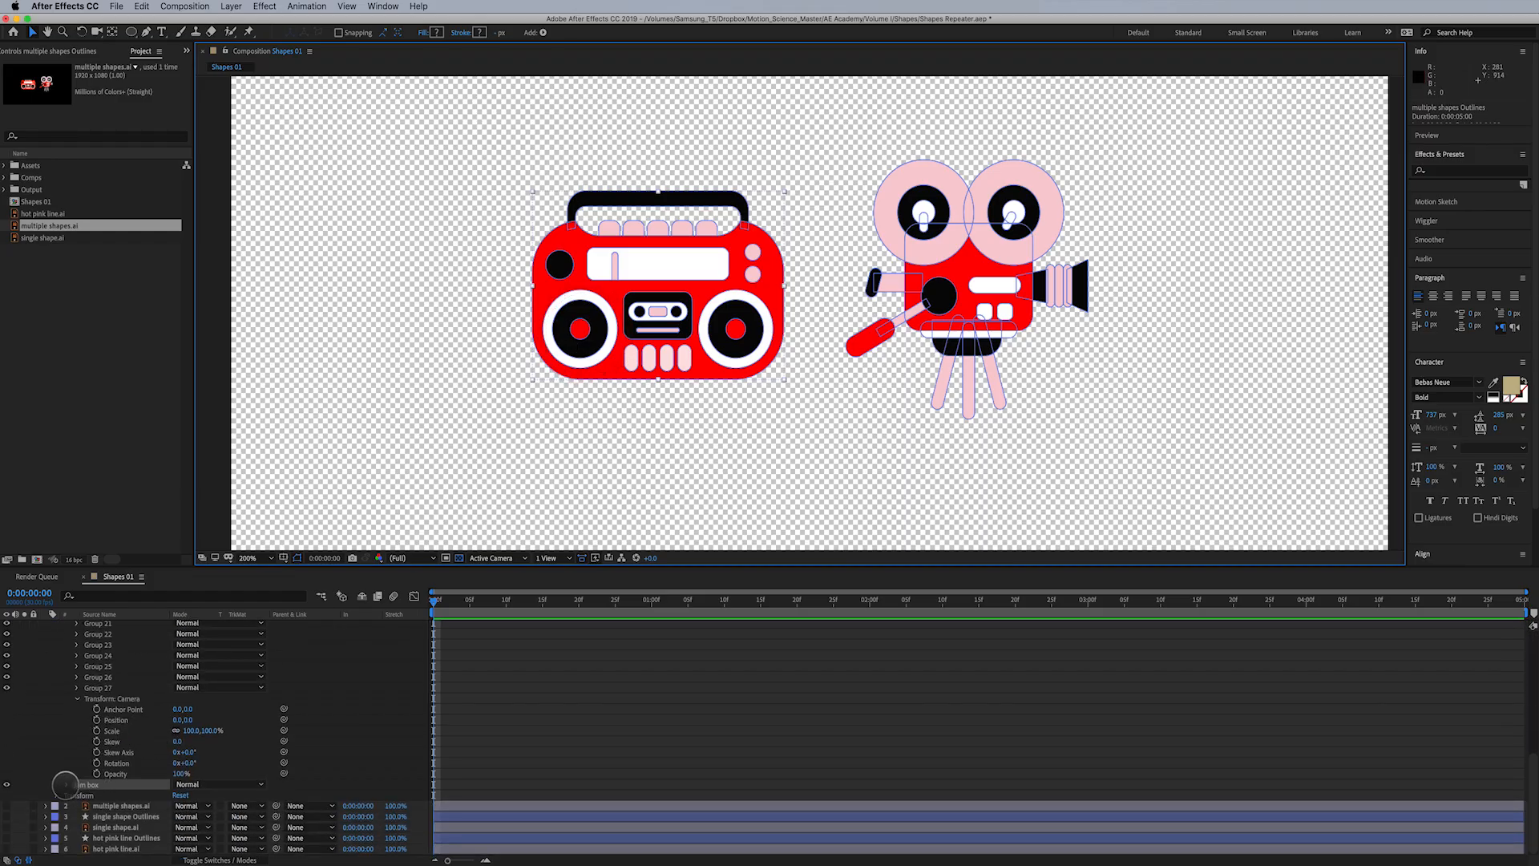
click(68, 782)
click(99, 711)
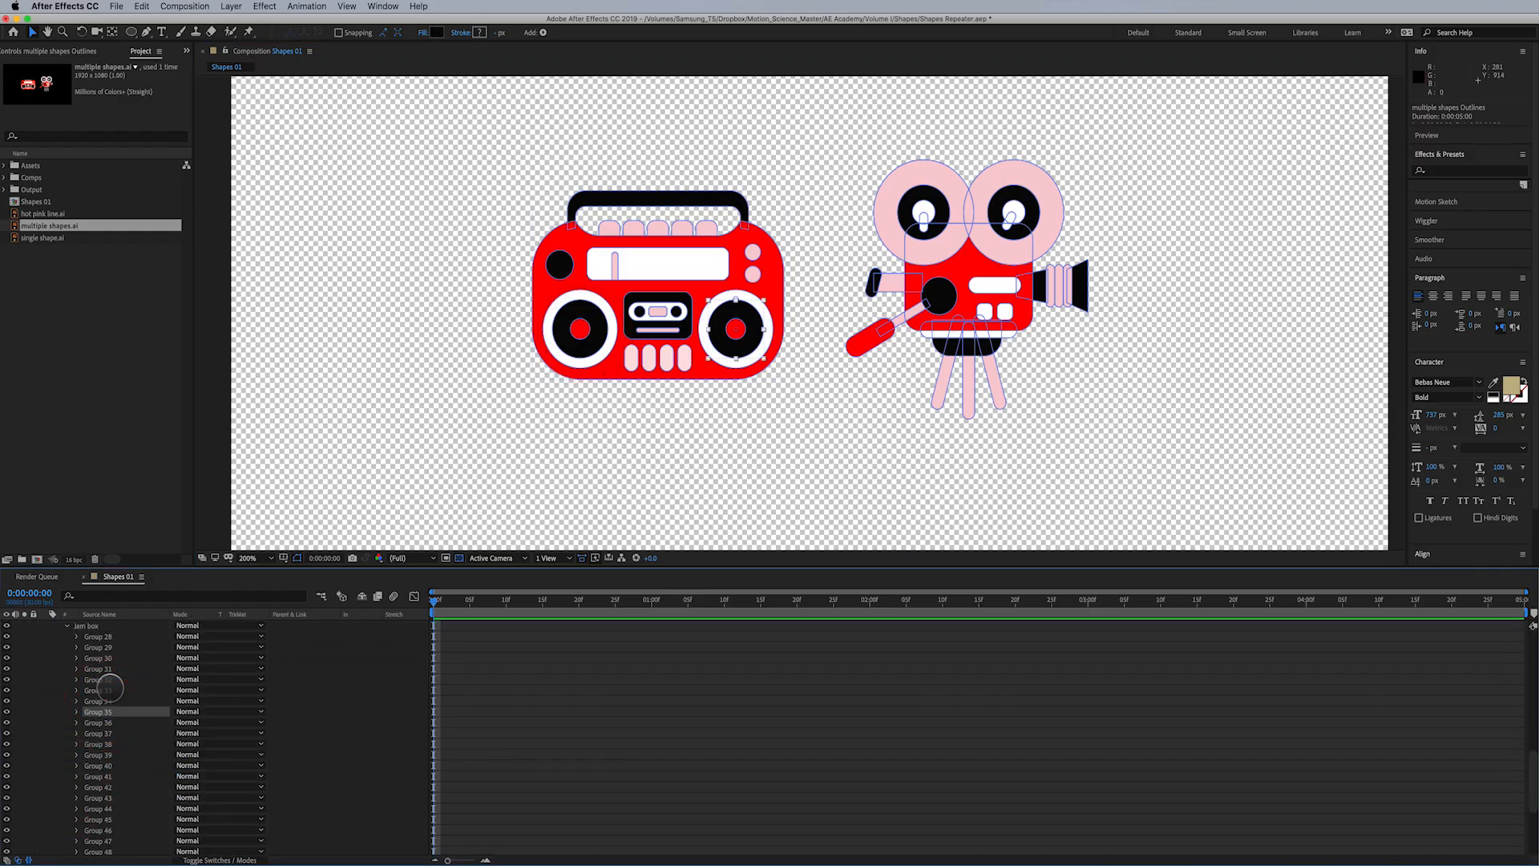
click(76, 711)
click(7, 711)
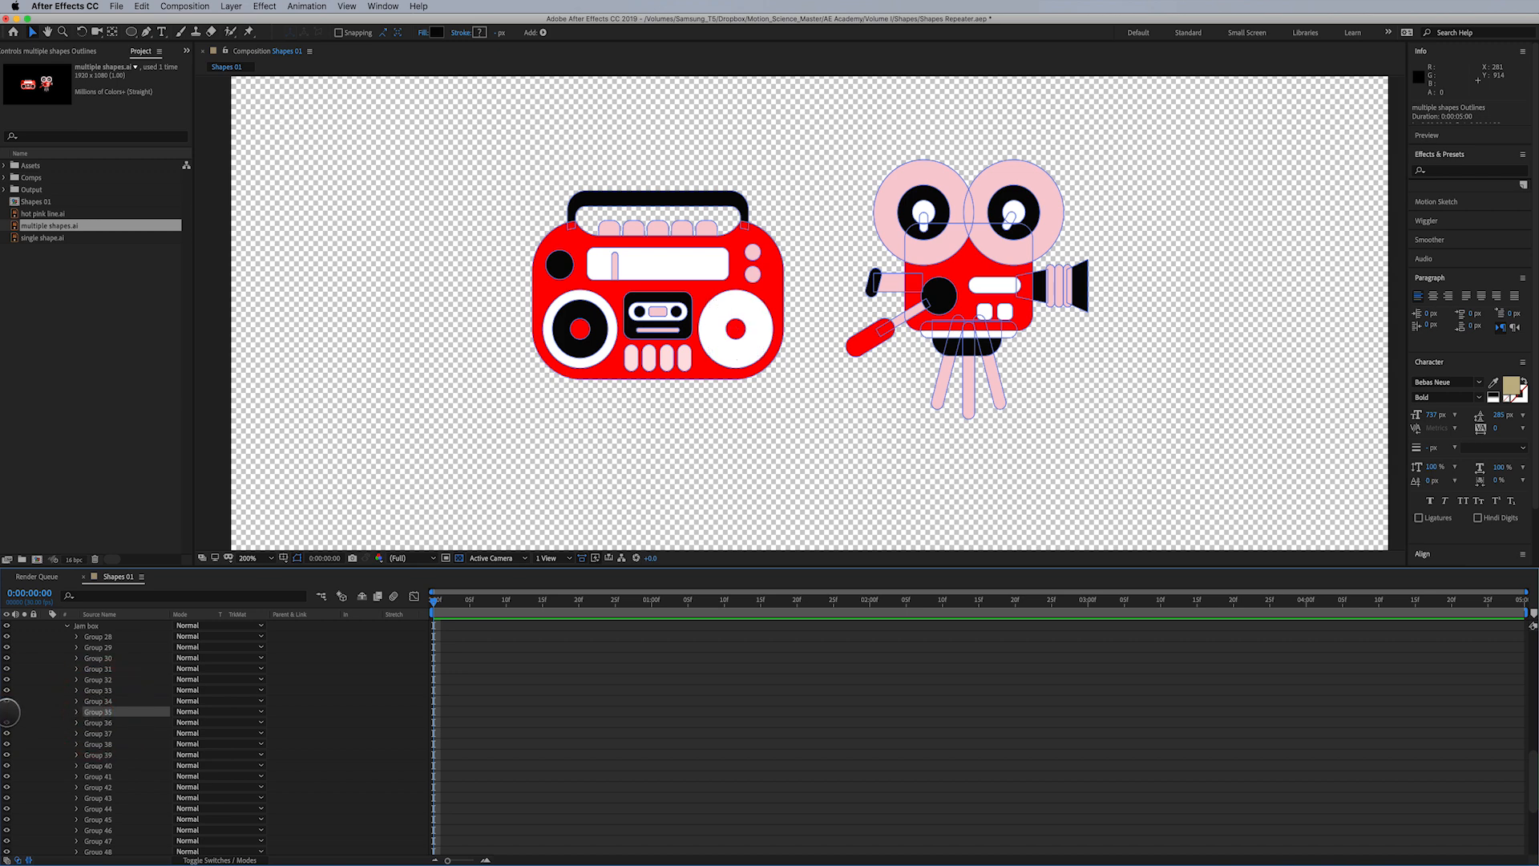
click(7, 712)
click(8, 712)
click(7, 712)
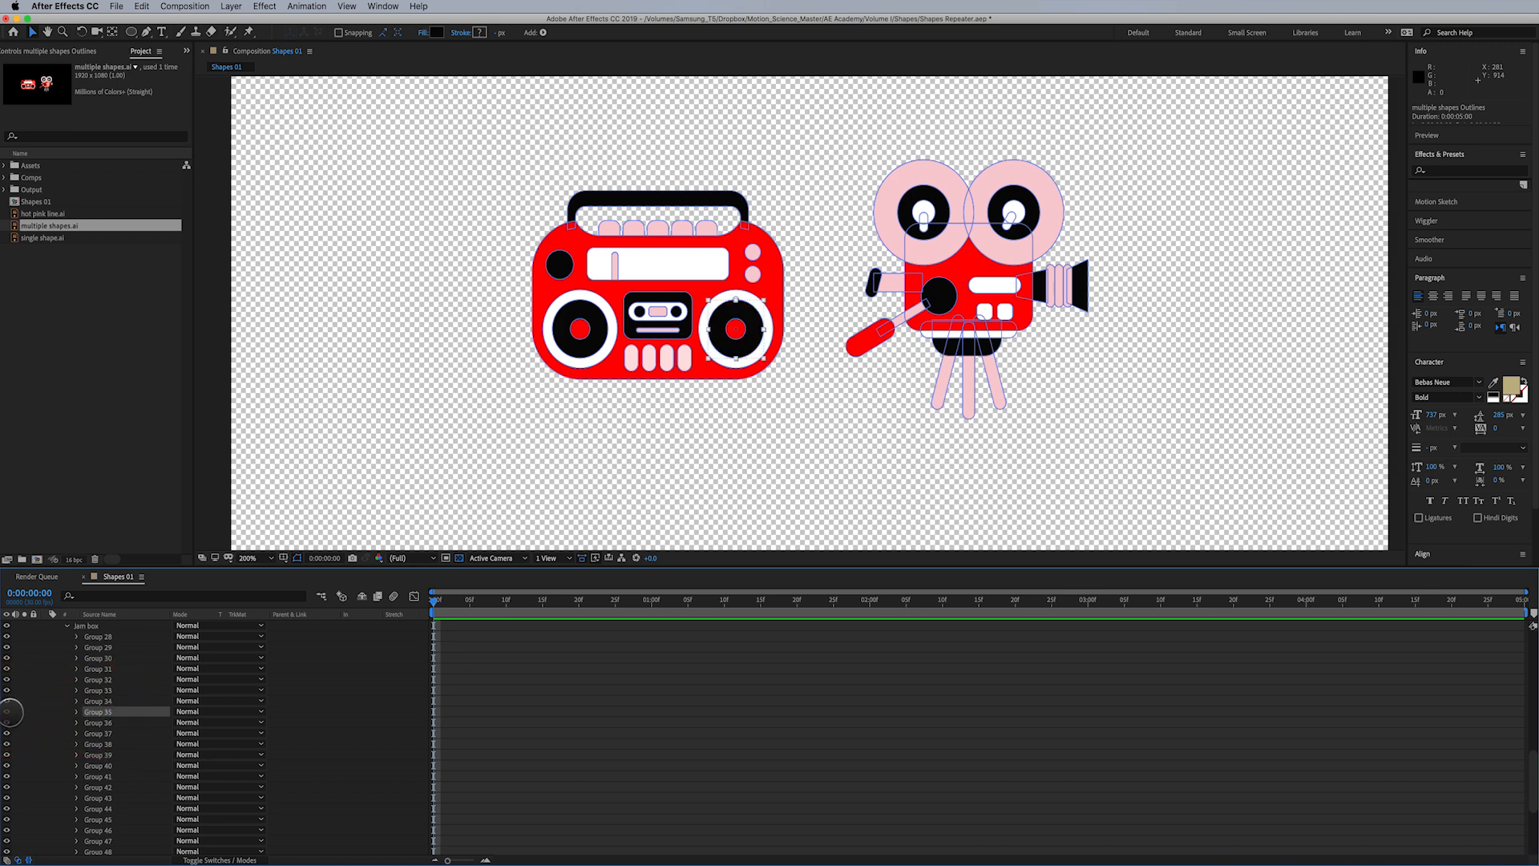
Expand Path 1 of Group 35 and enable keyframing for its Path property at the start of the timeline
click(77, 711)
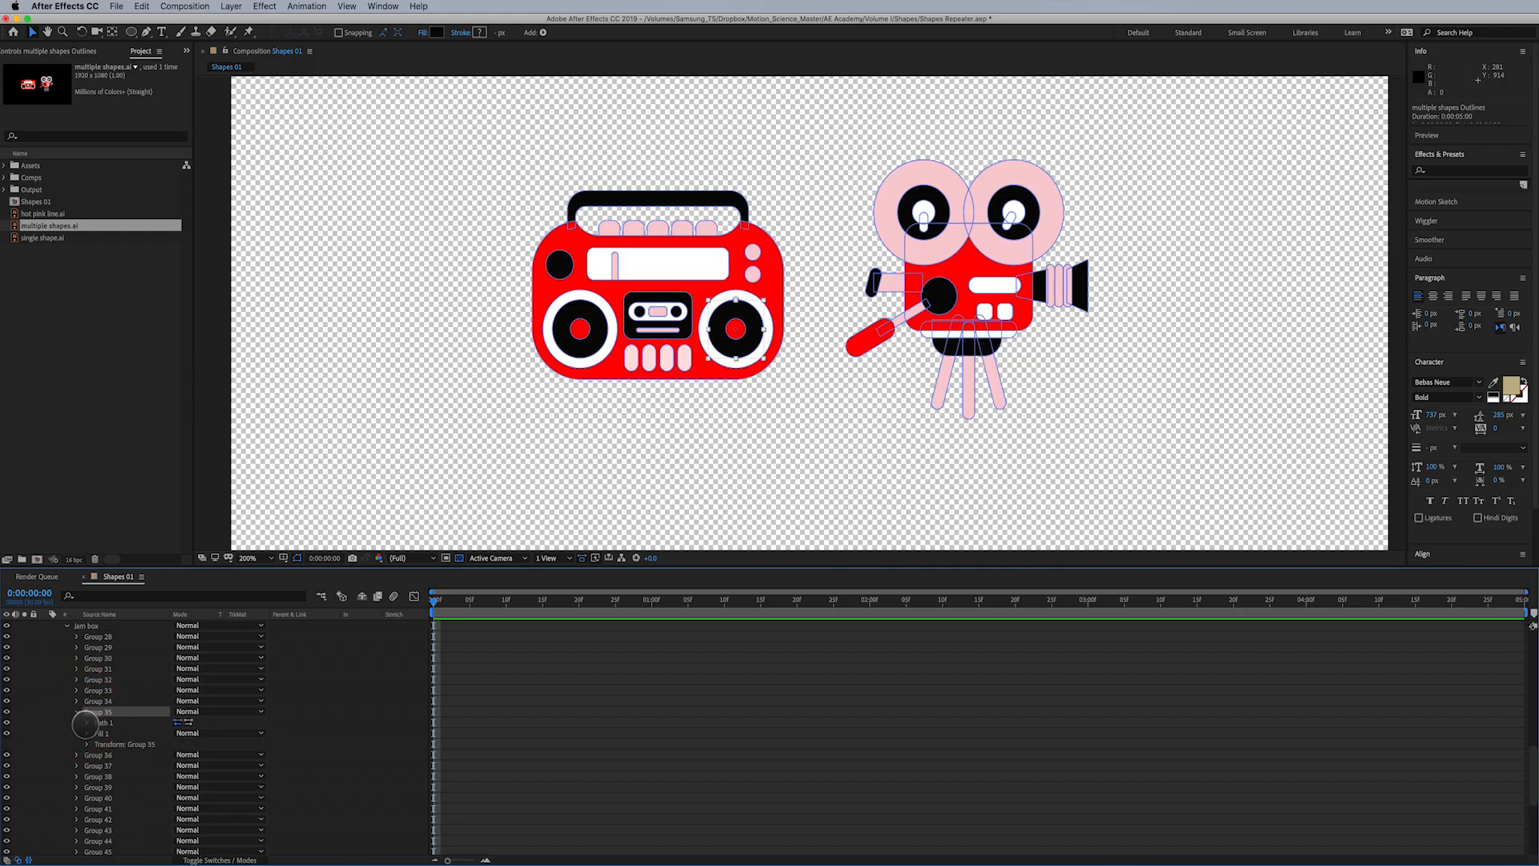
click(86, 722)
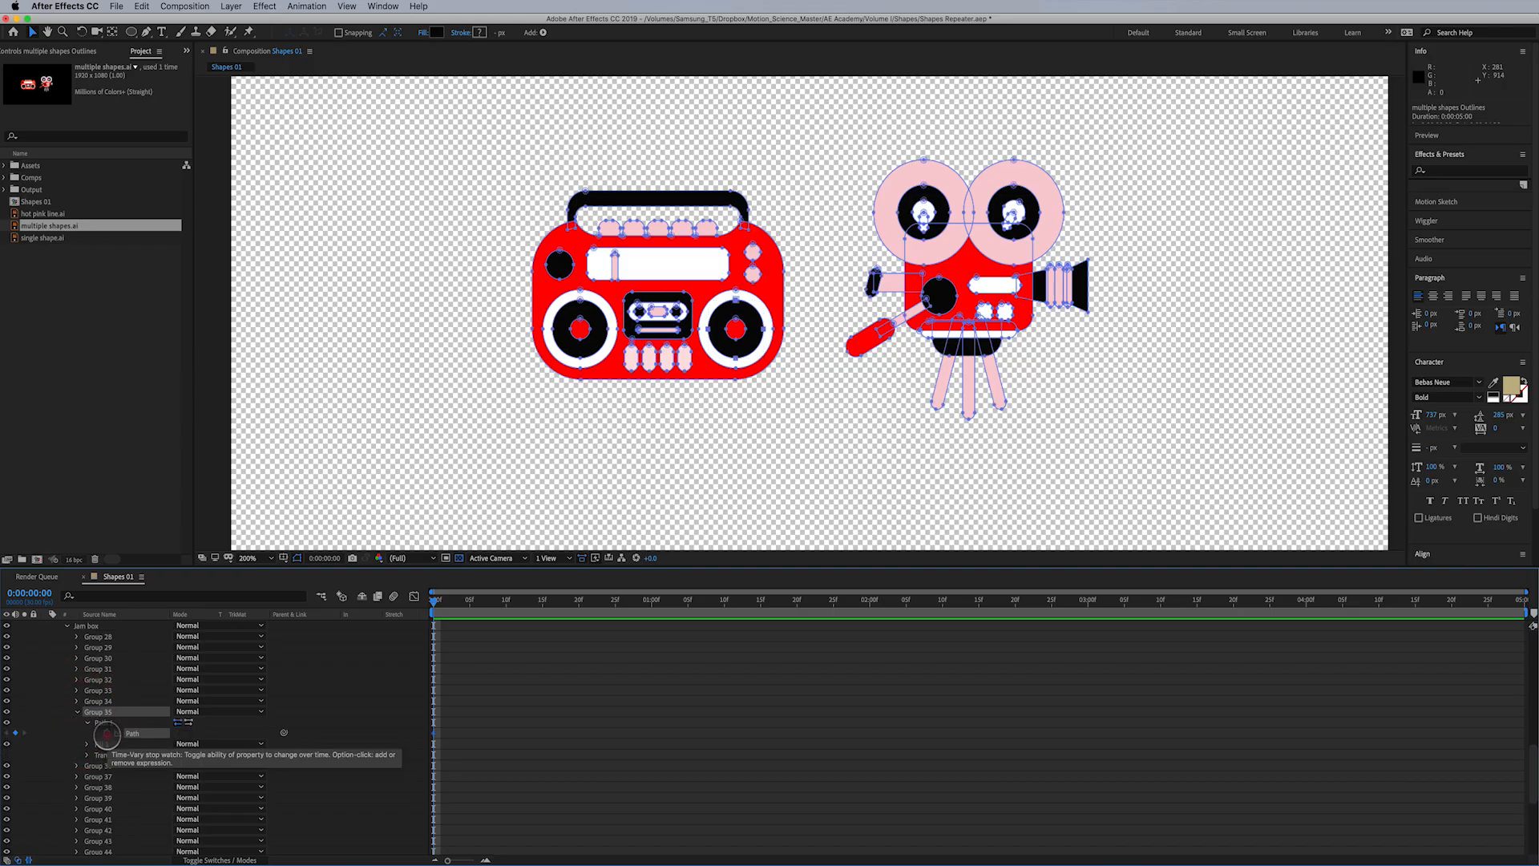
click(107, 733)
At 0:00:00:15, scale Group 35's circular path down to about 69% around its centre to set a second keyframe
click(509, 602)
drag(509, 603, 542, 602)
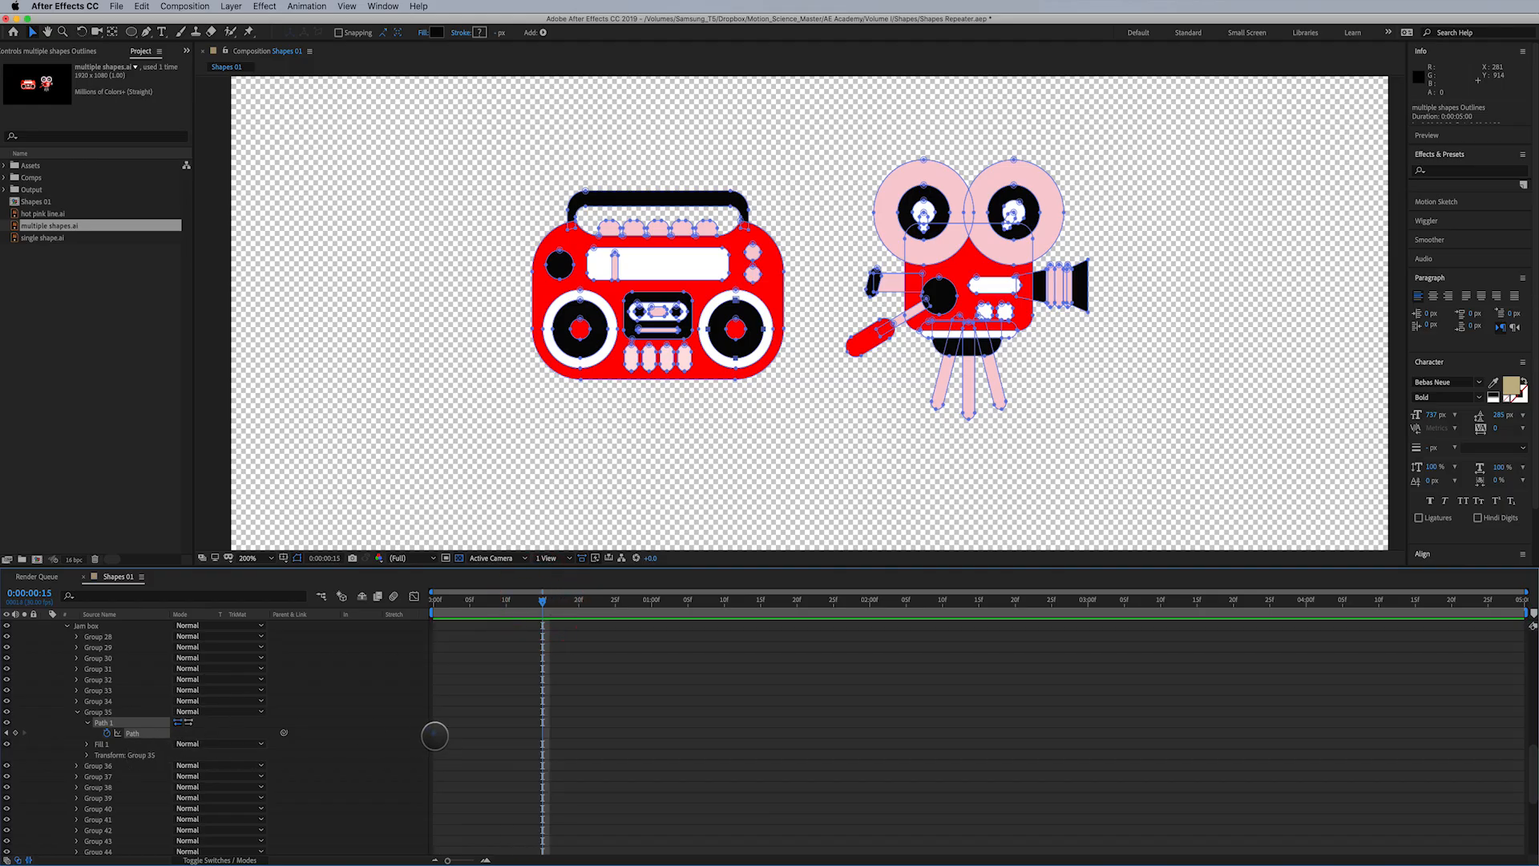
click(736, 300)
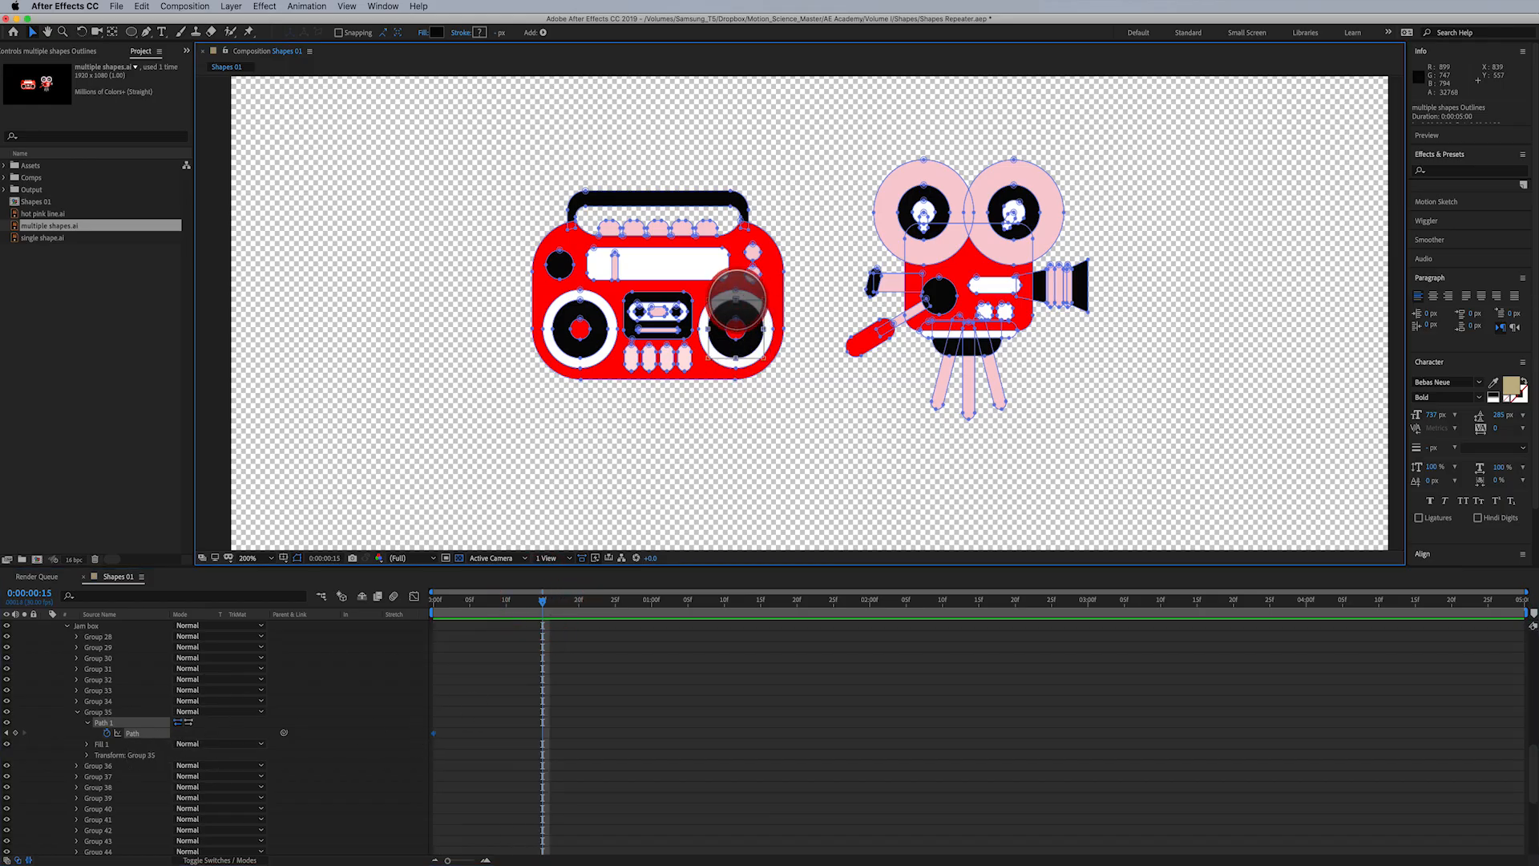
drag(766, 298, 755, 310)
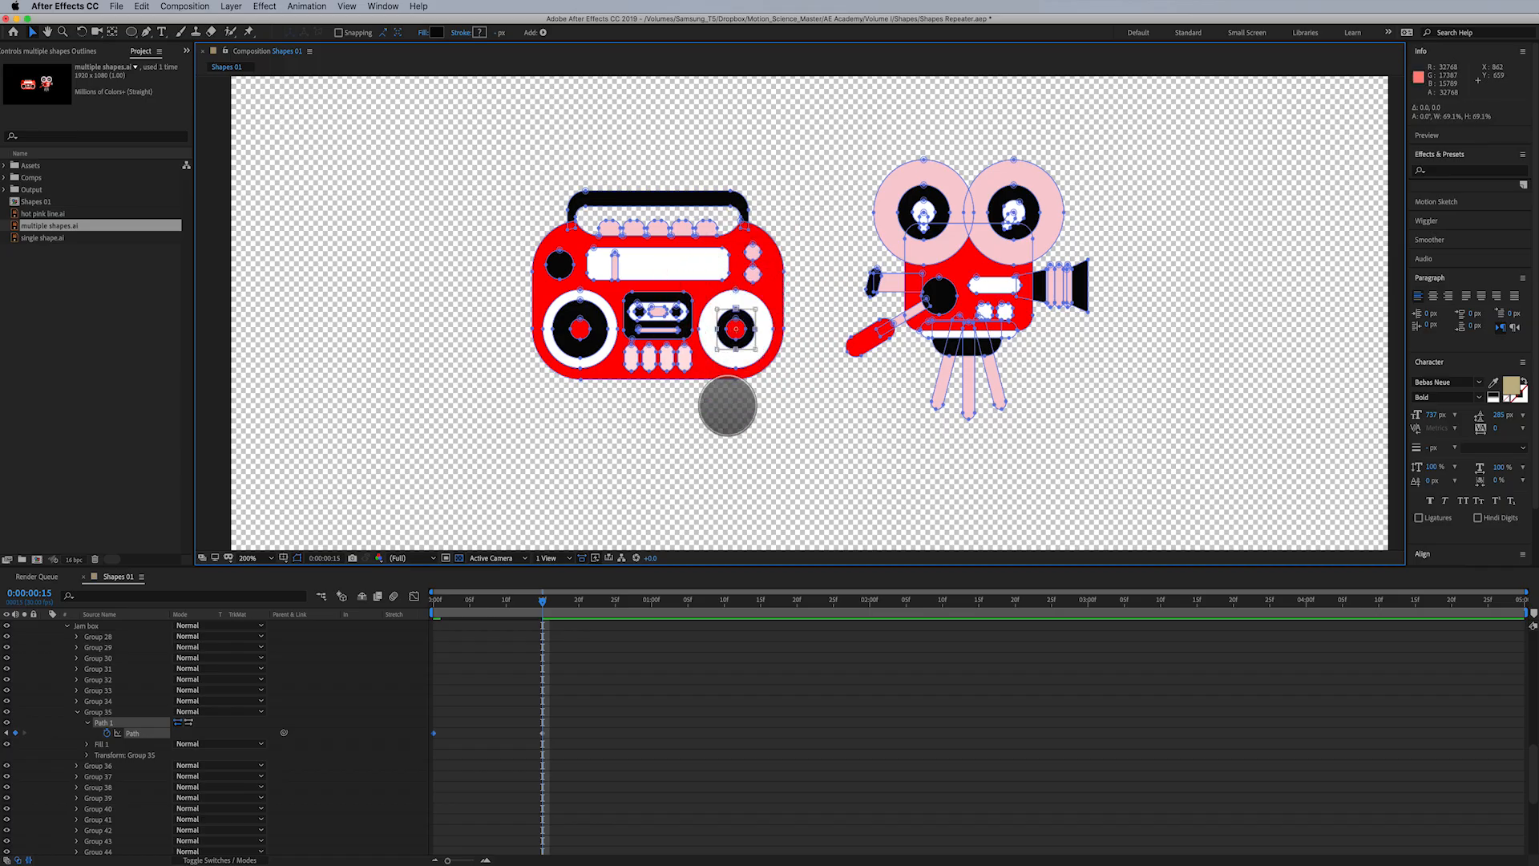
Copy the first Path keyframe of Group 35 to 0:00:01:00 and scrub the timeline to preview the pulsing speaker
click(608, 604)
drag(609, 604, 650, 604)
drag(478, 707, 428, 737)
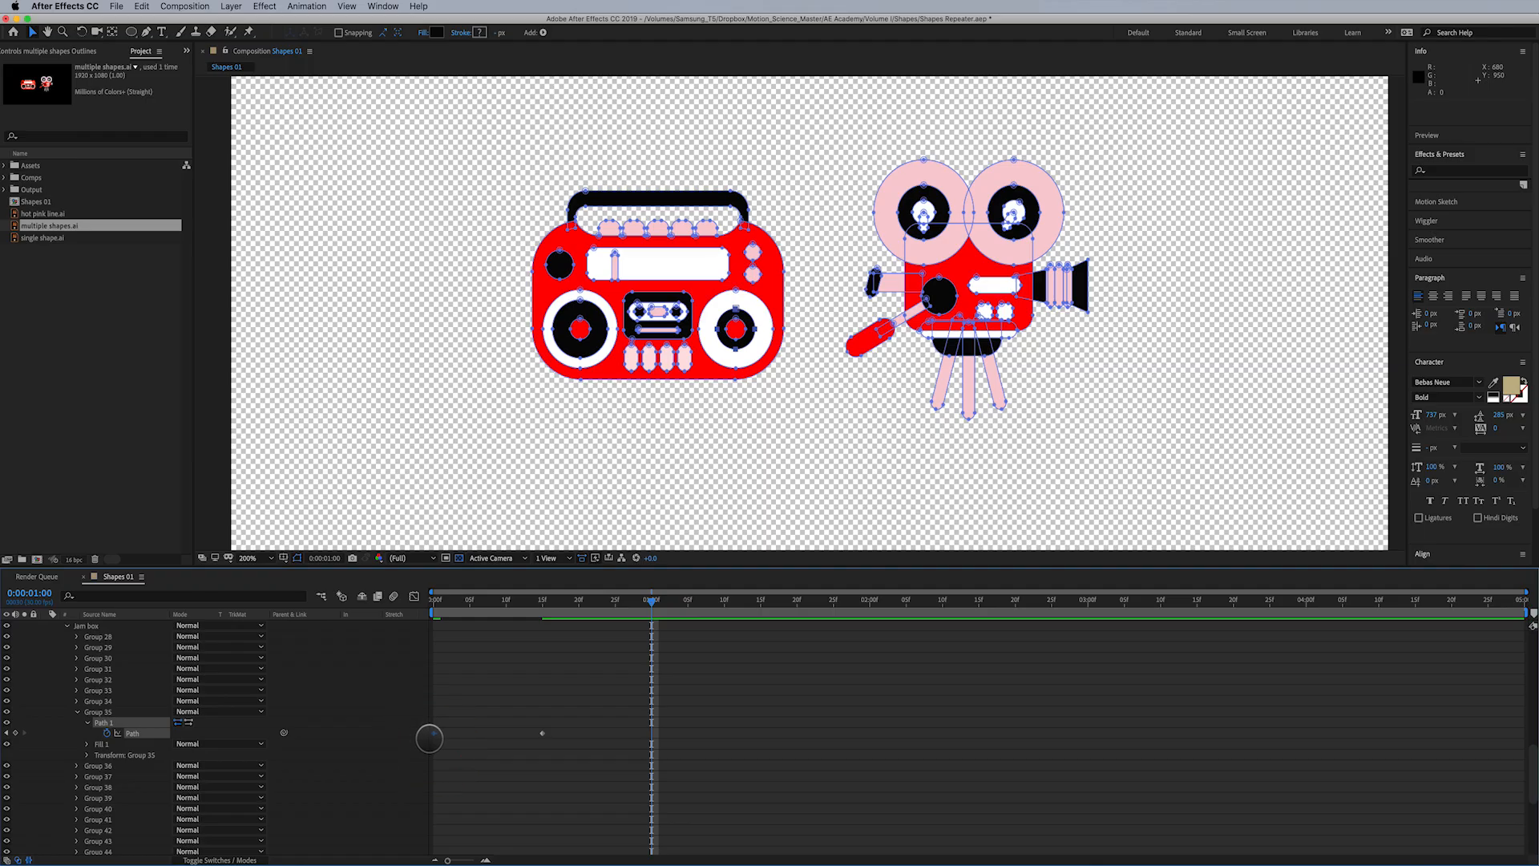
key(super+v)
drag(639, 601, 621, 678)
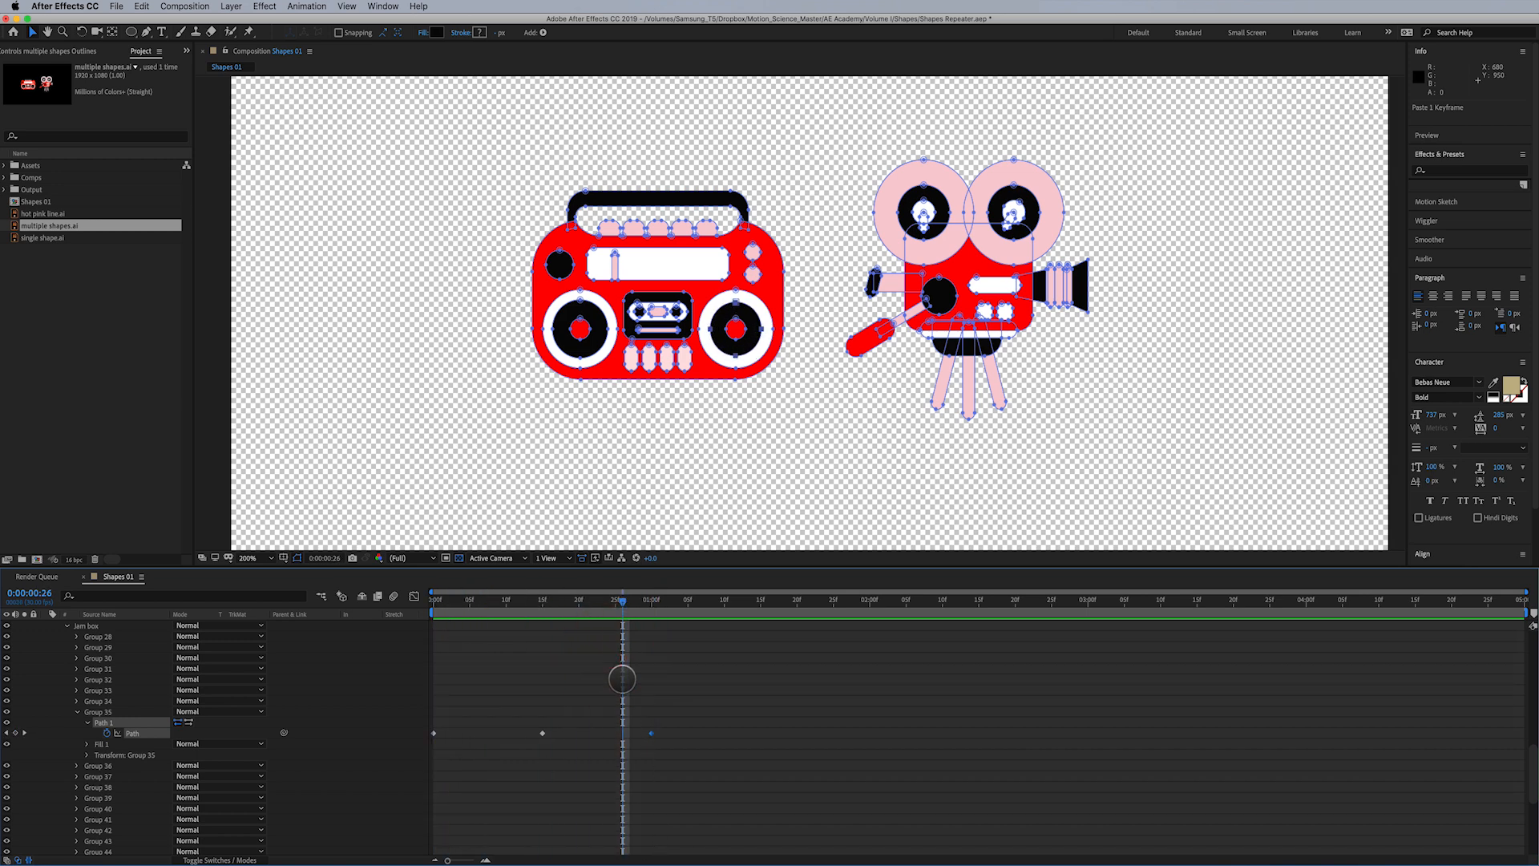
key(super+0)
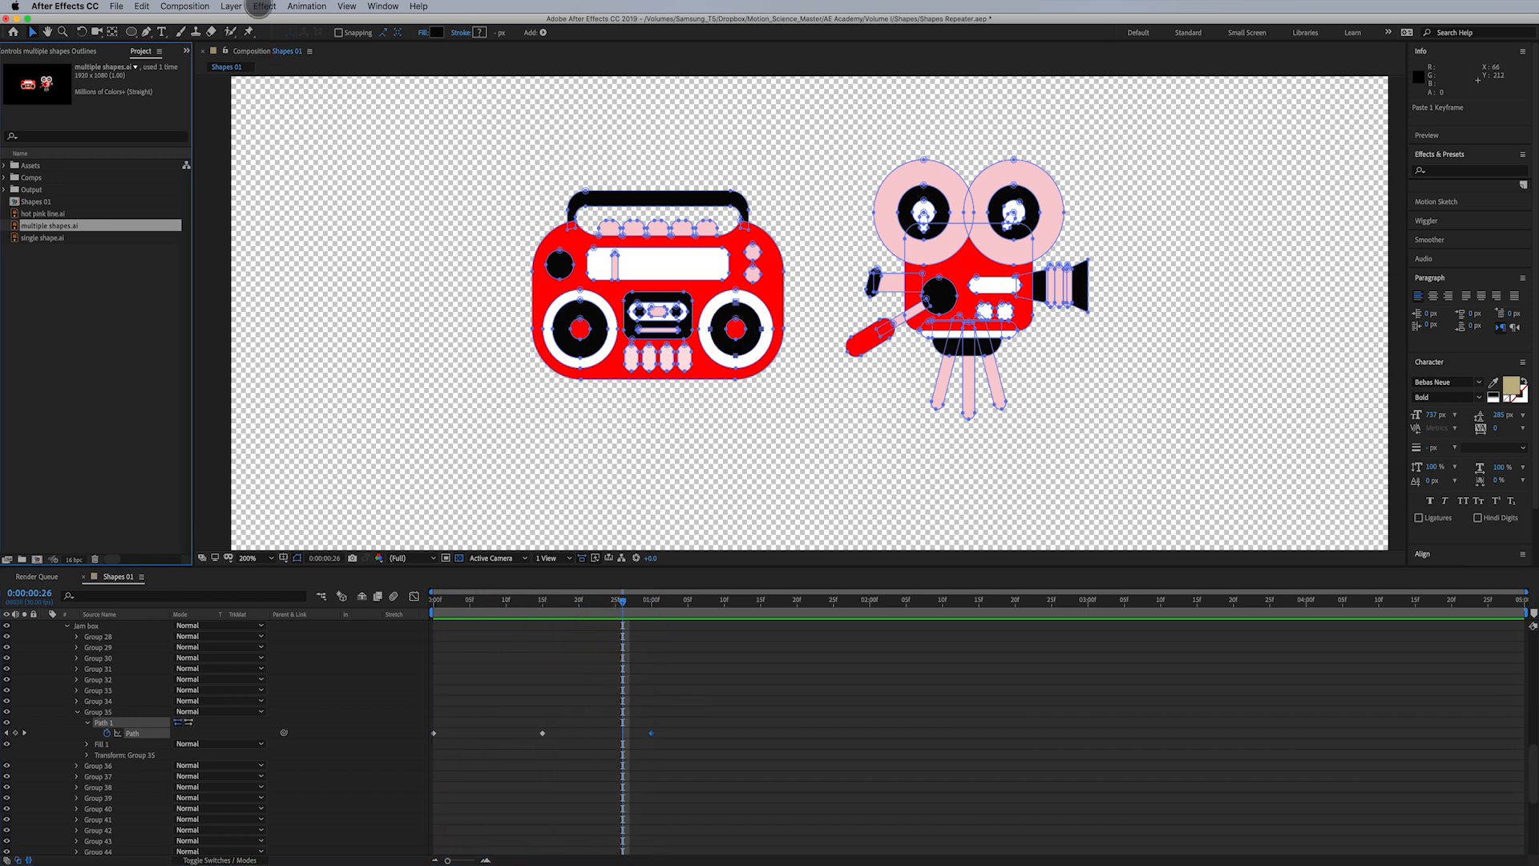
click(231, 7)
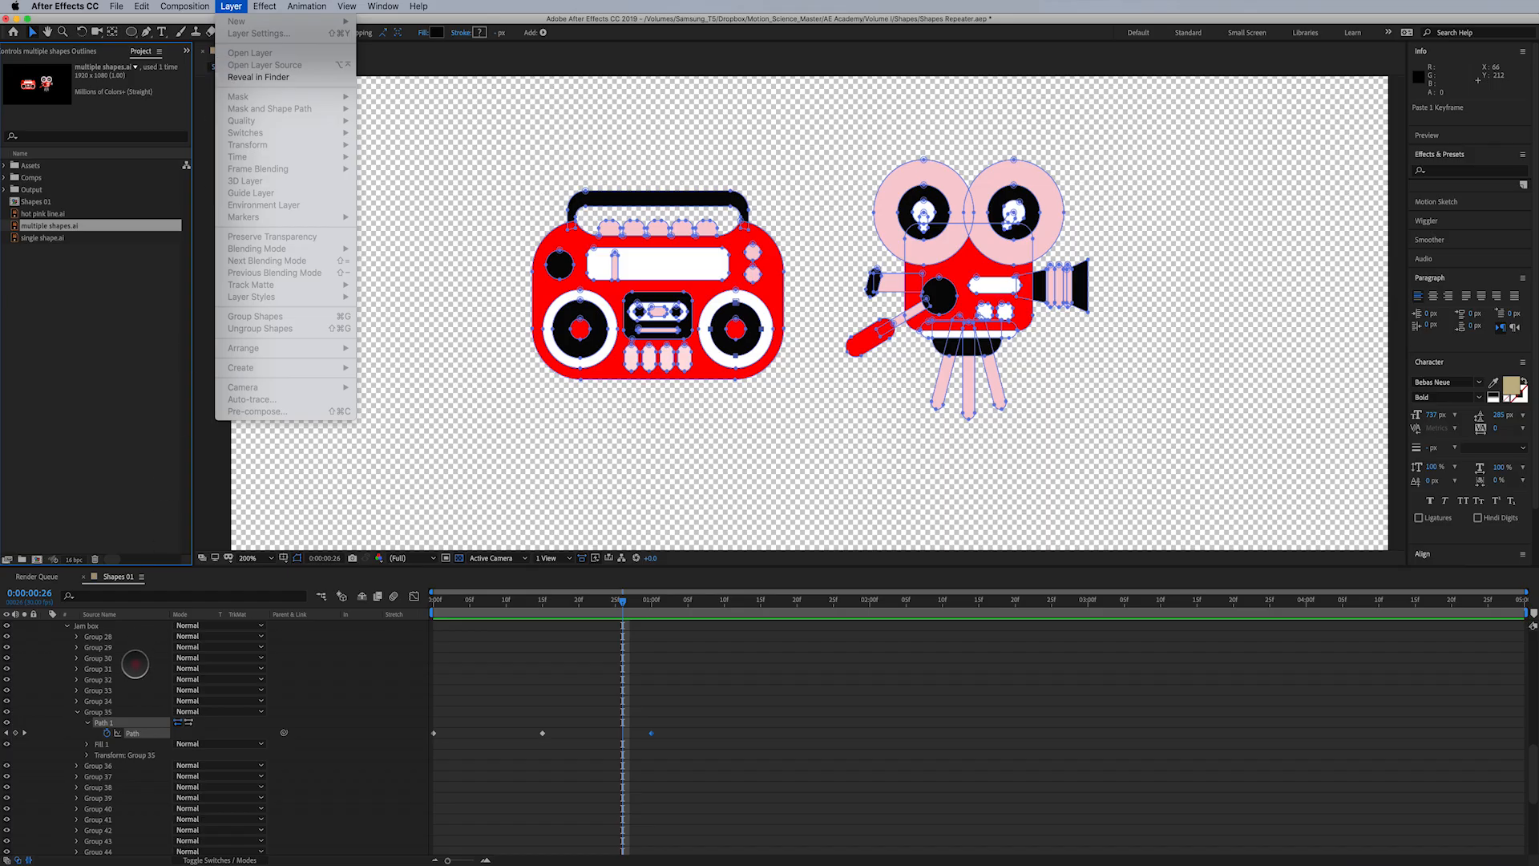
Create a new 1920 × 1080, 30 fps, five-second composition named Repeater
click(135, 665)
click(231, 6)
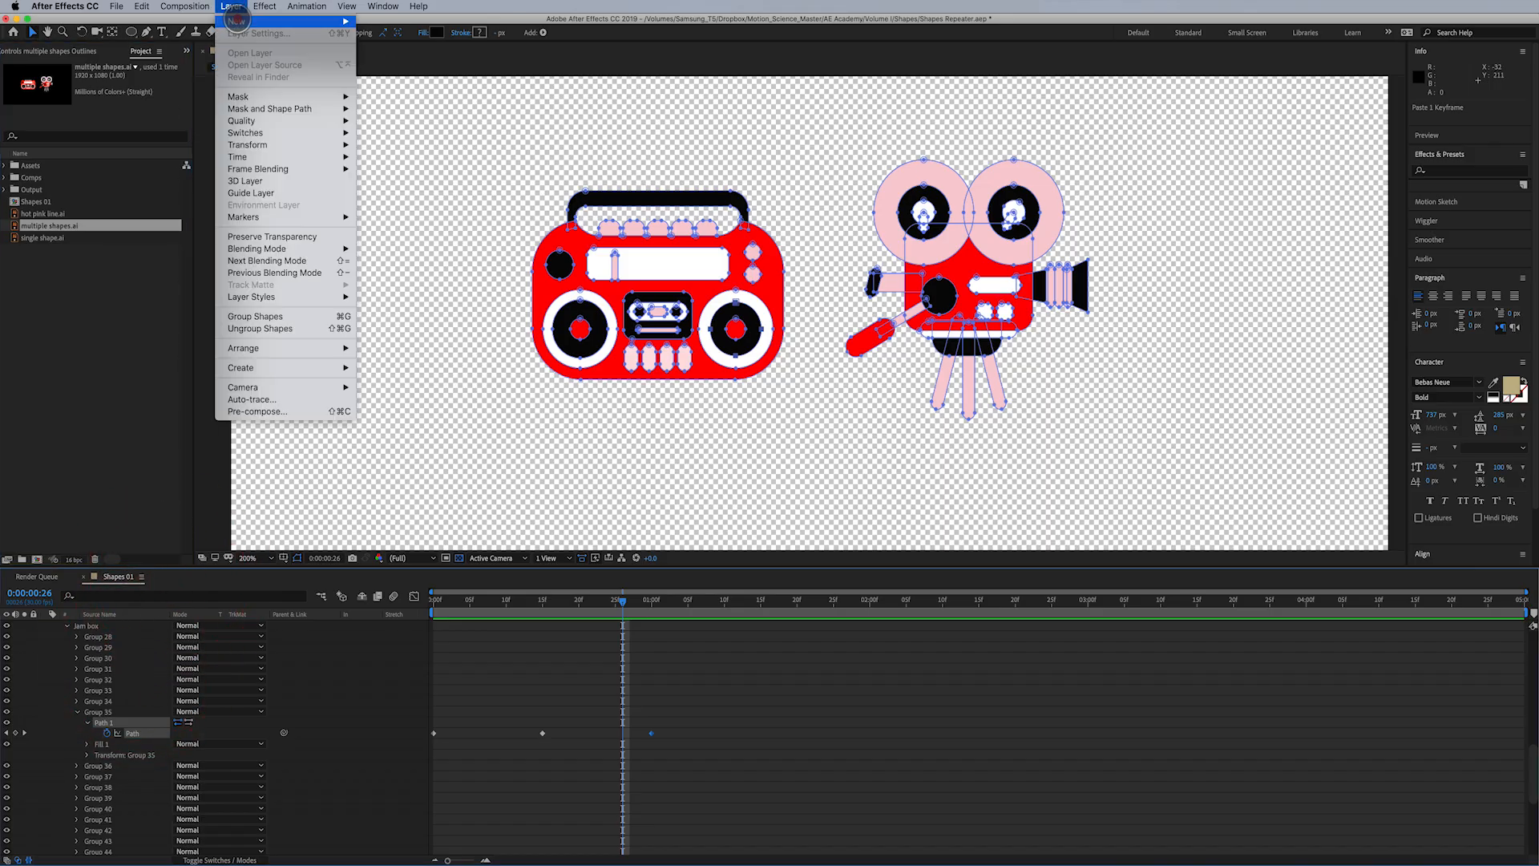
click(194, 19)
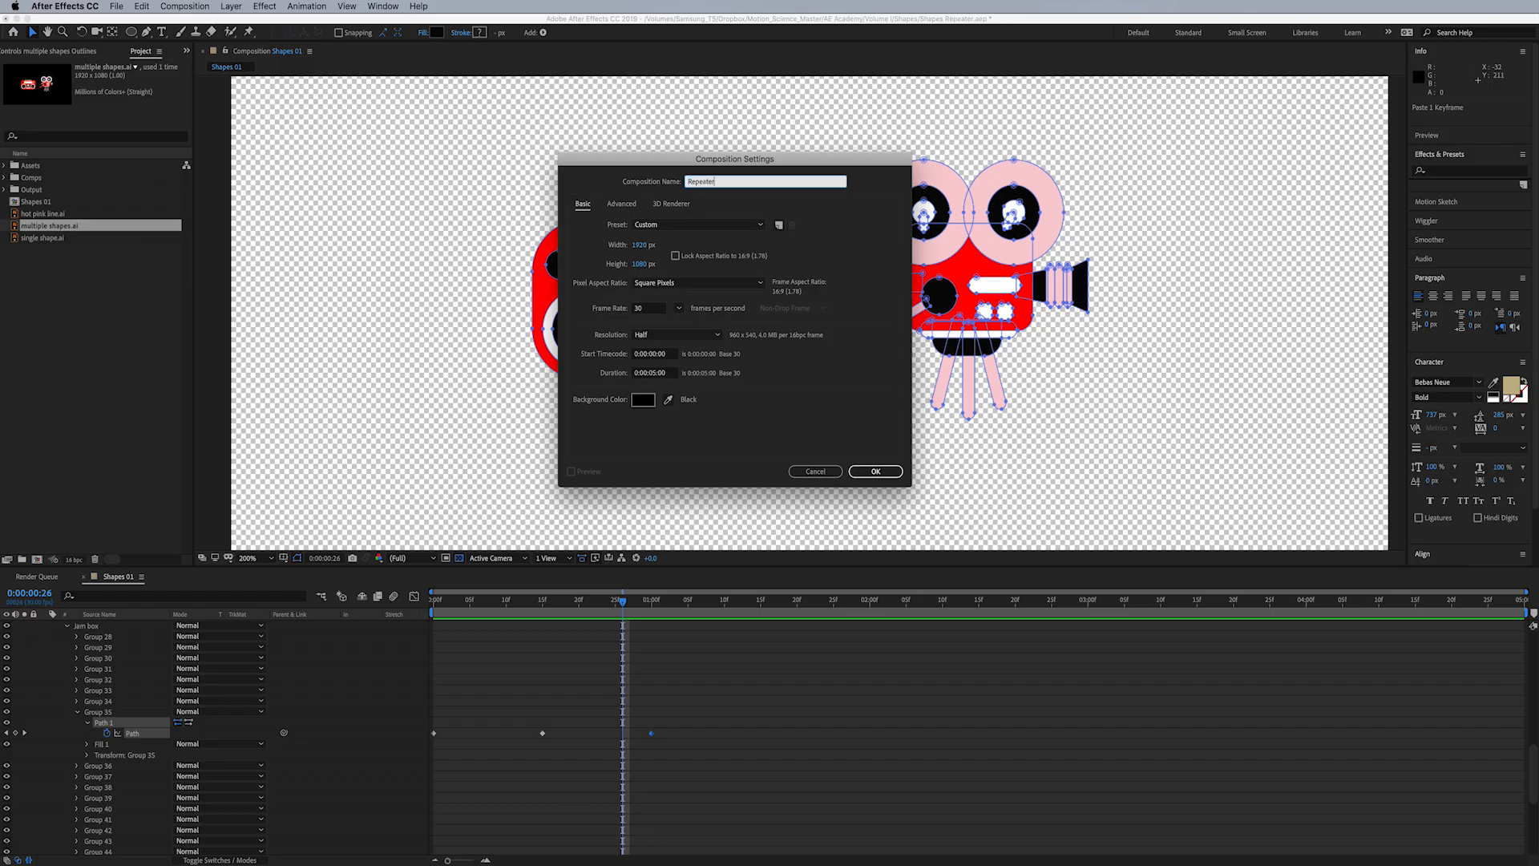
key(Return)
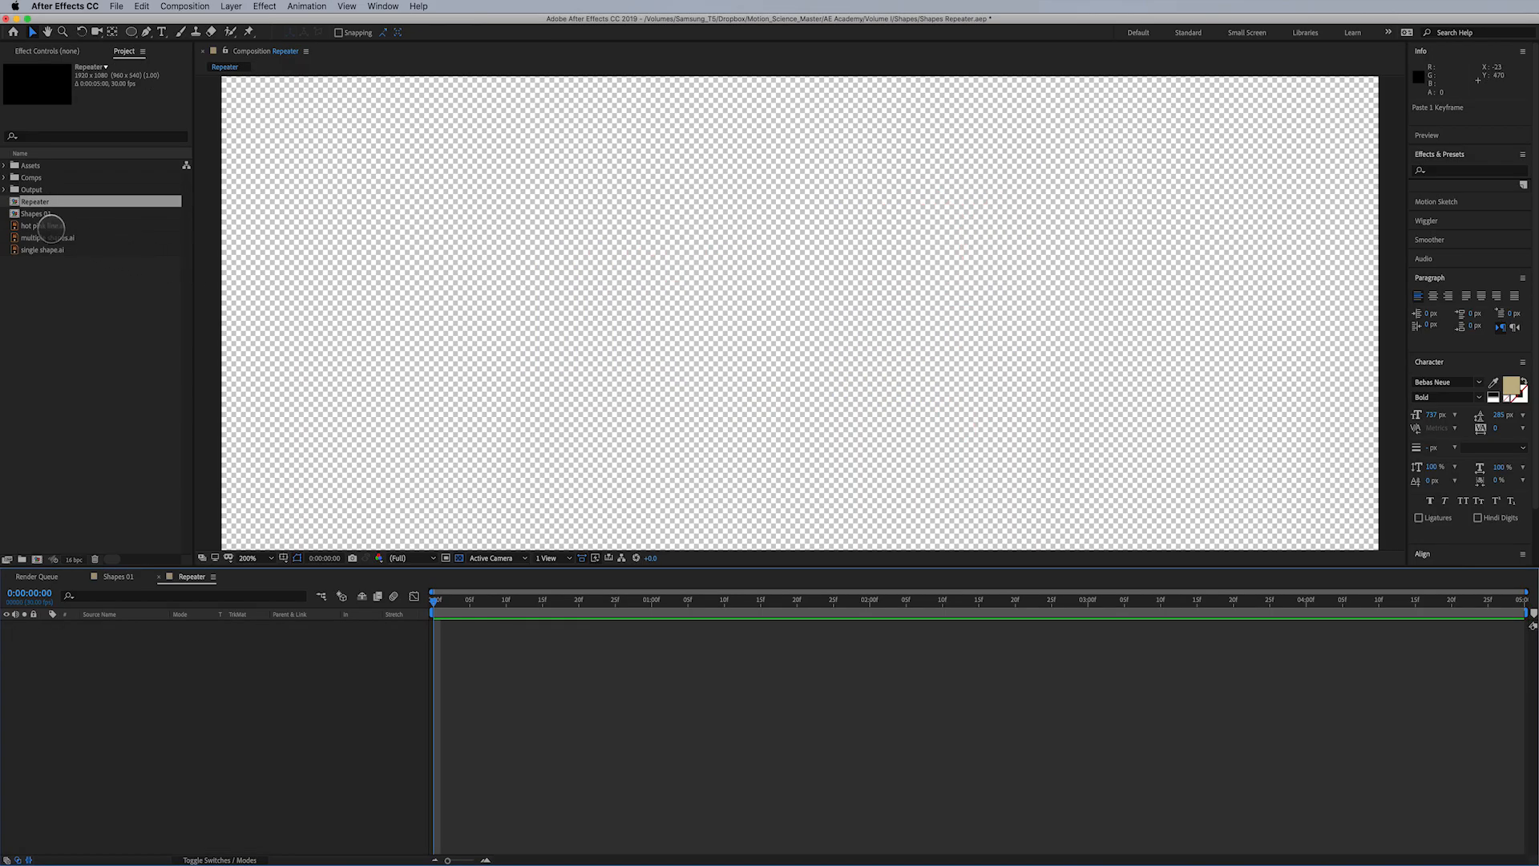
Add hot pink line.ai to the Repeater composition and create a shape layer from its vector artwork
drag(44, 226, 196, 658)
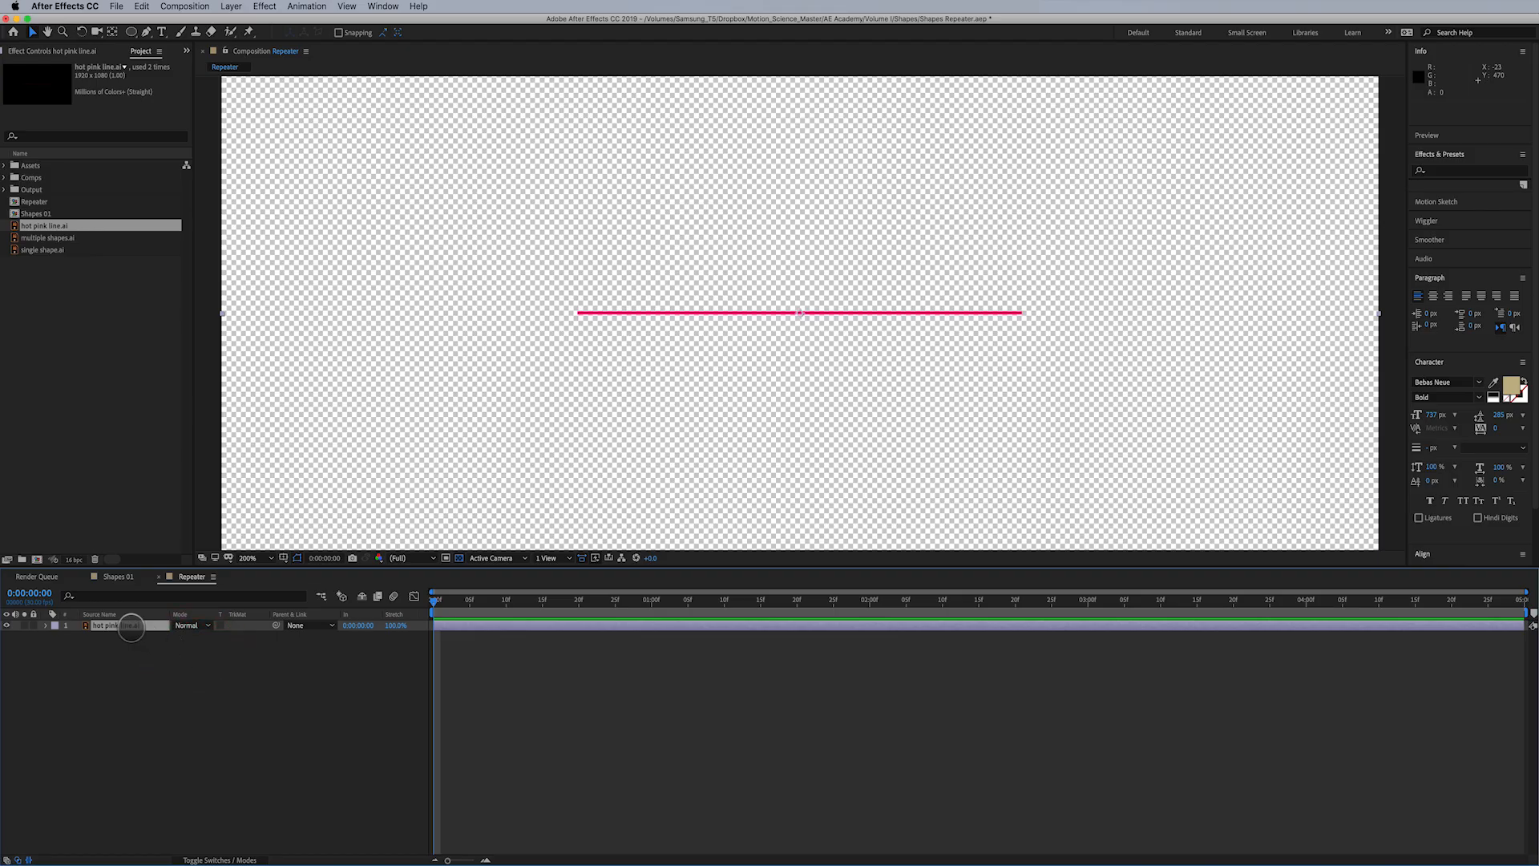
click(131, 625)
click(231, 6)
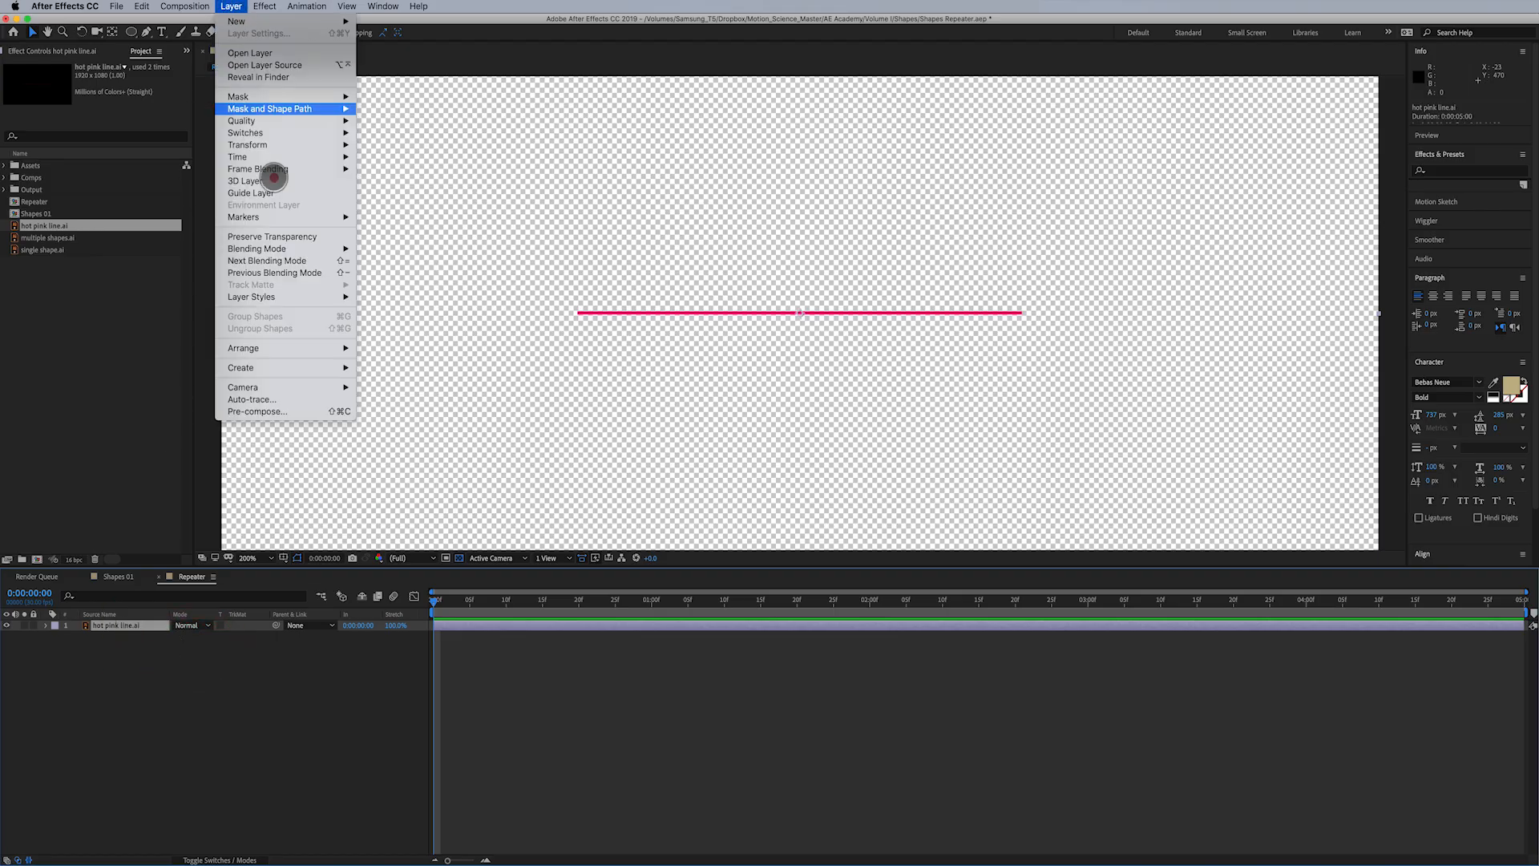
mouse_move(280, 367)
click(419, 403)
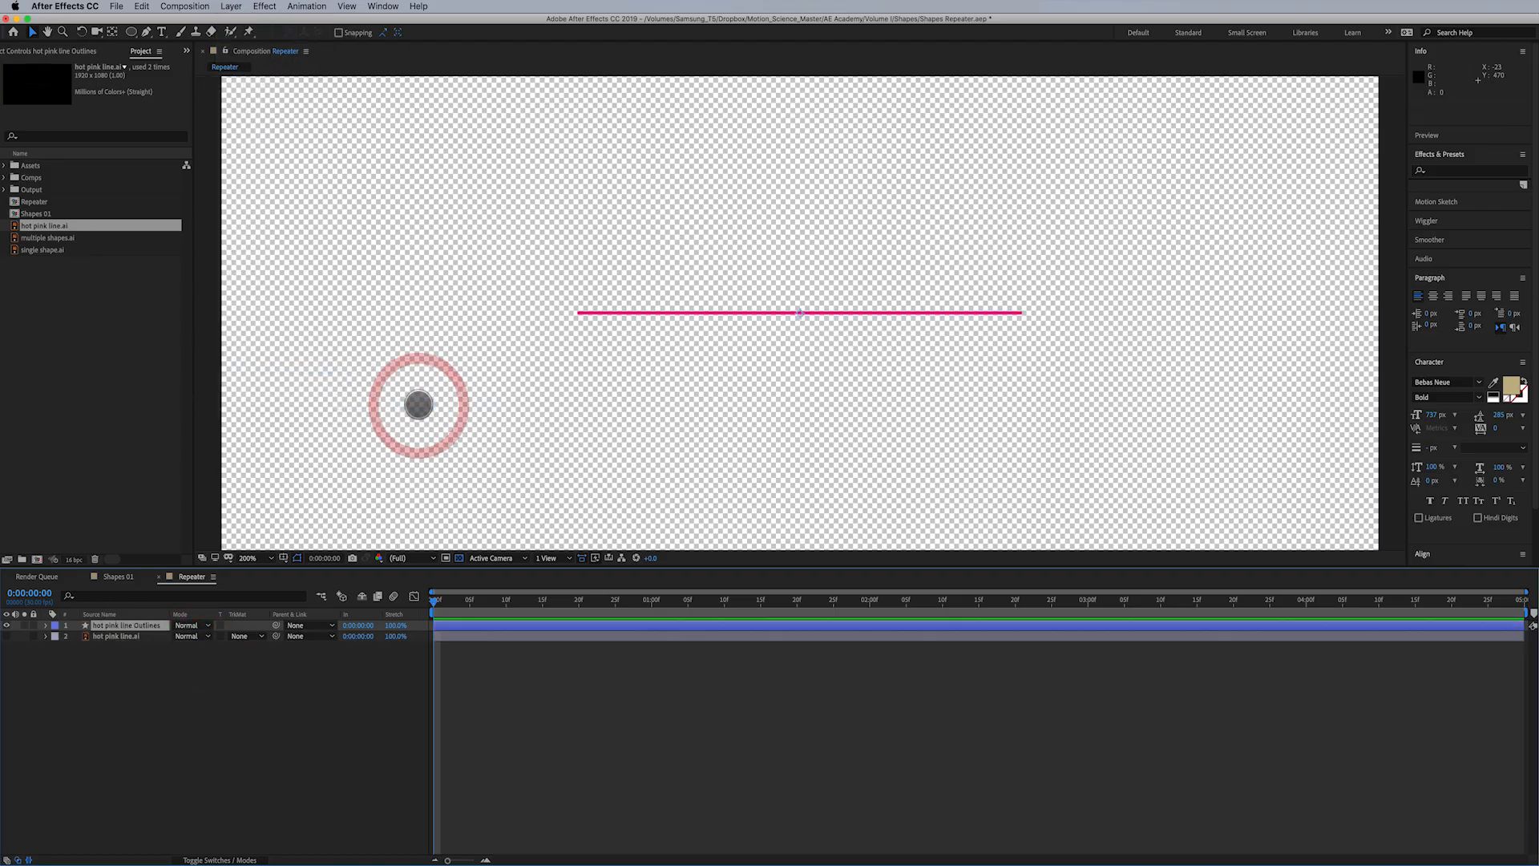
Delete the original hot pink line.ai layer, keep the outlines layer selected and turn off the transparency grid
click(124, 636)
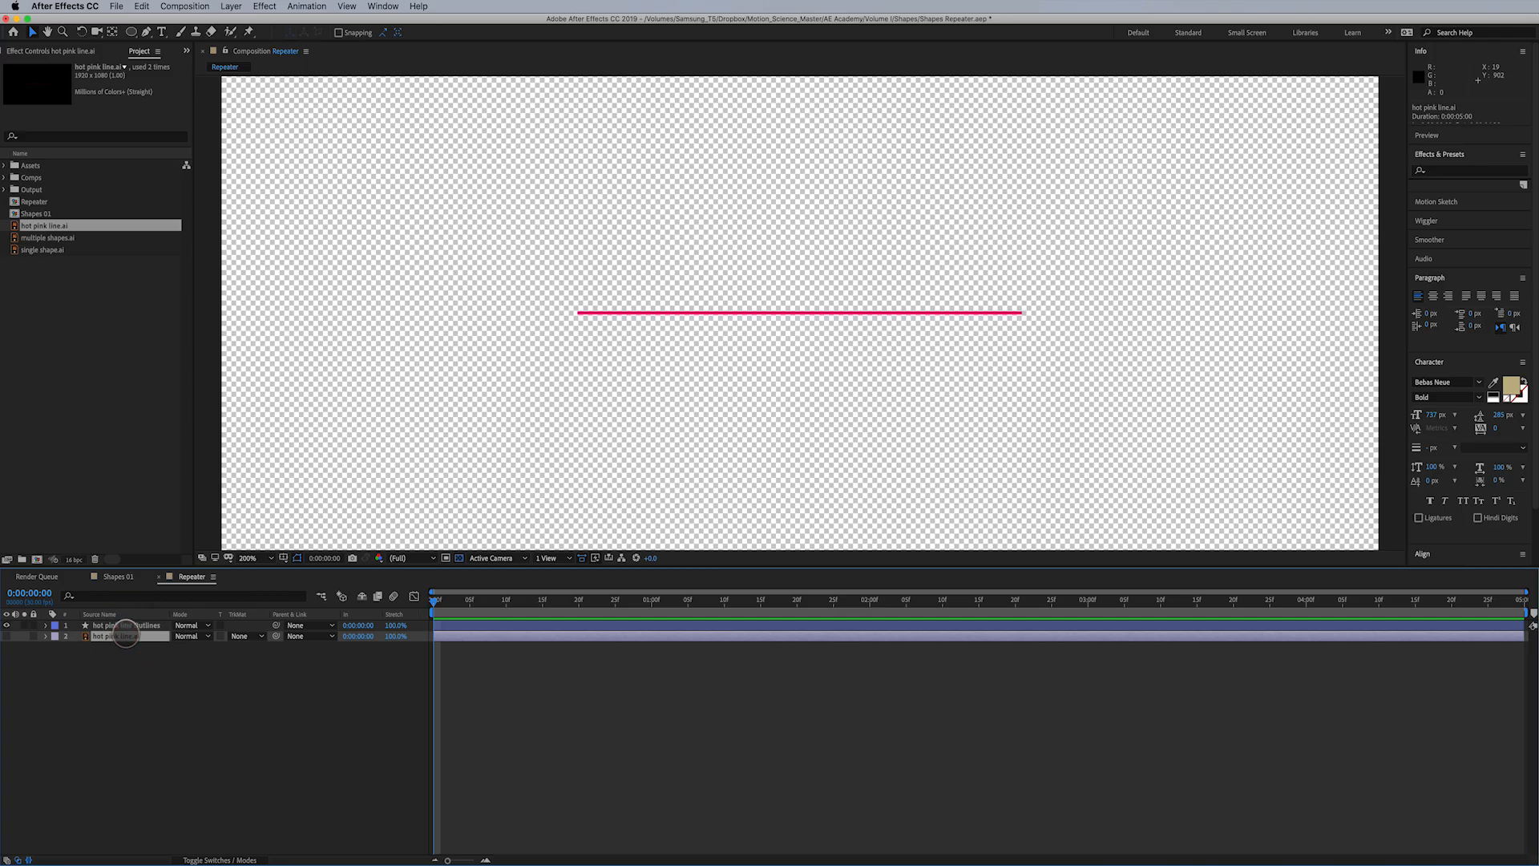
key(Delete)
click(113, 626)
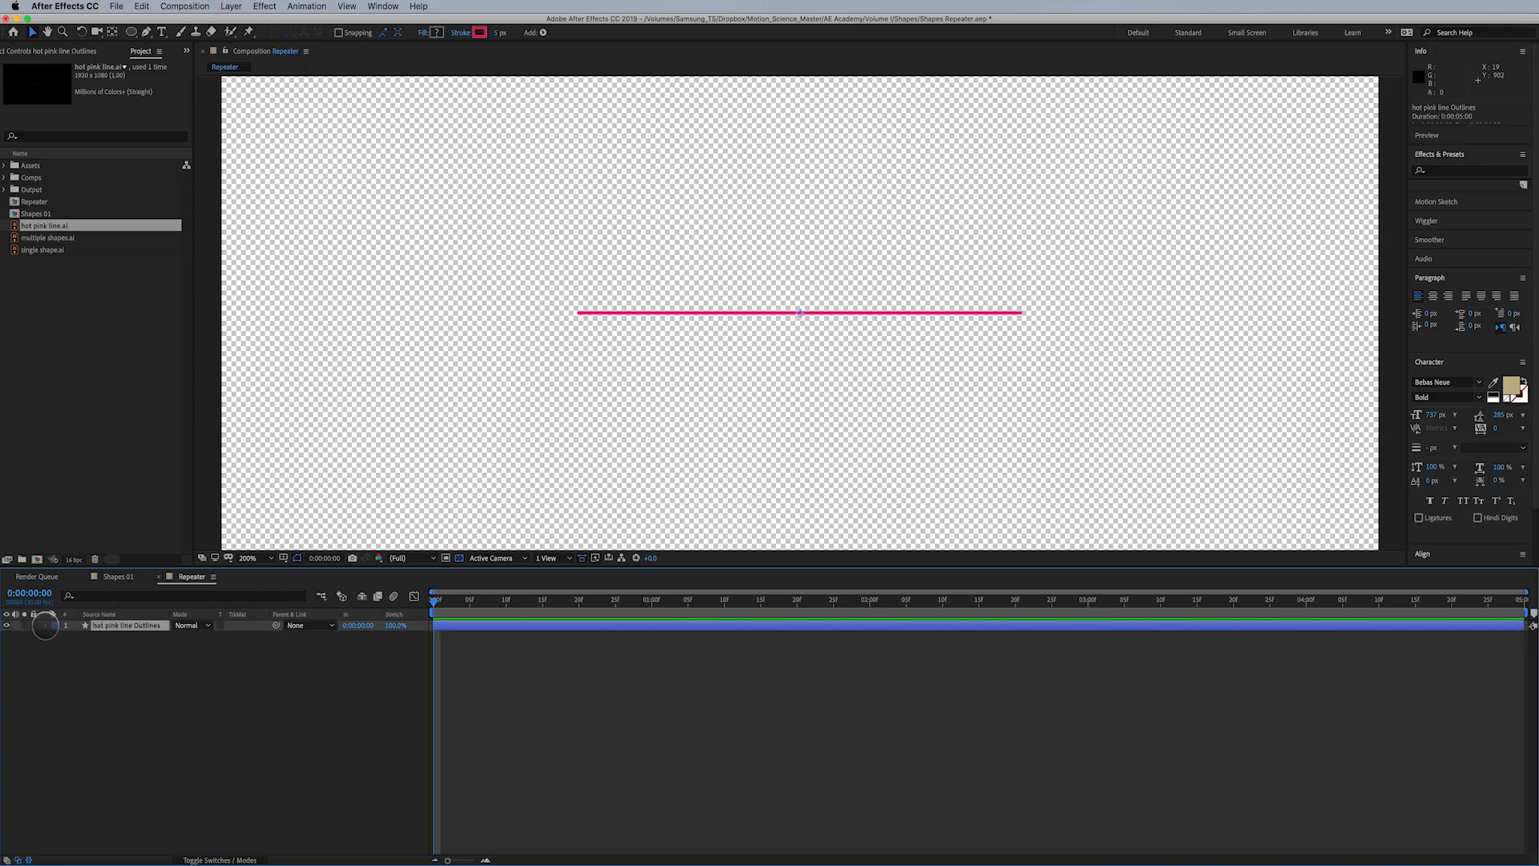
click(459, 558)
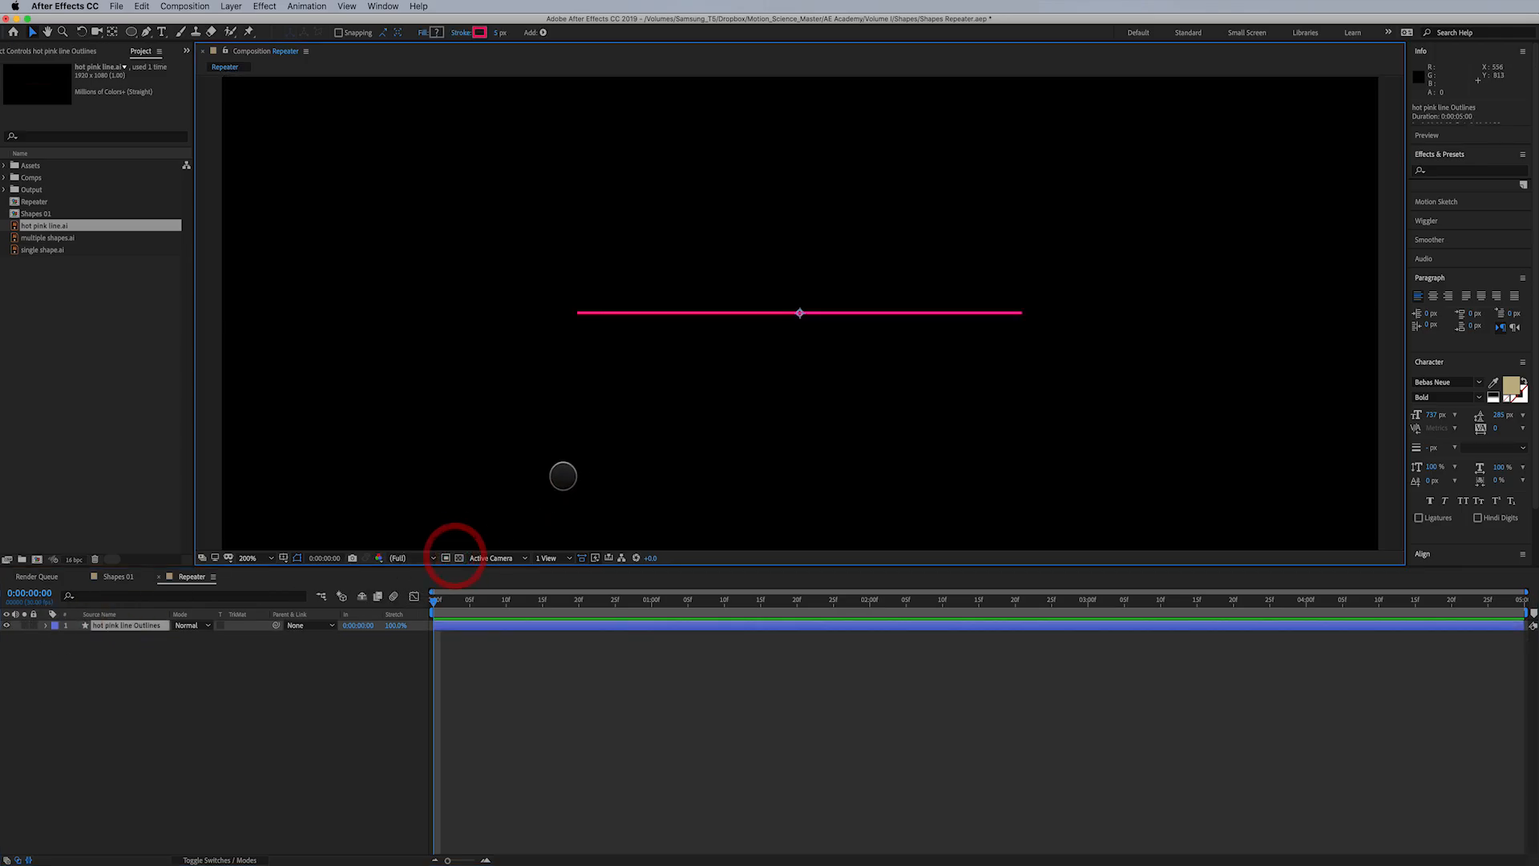
key(comma)
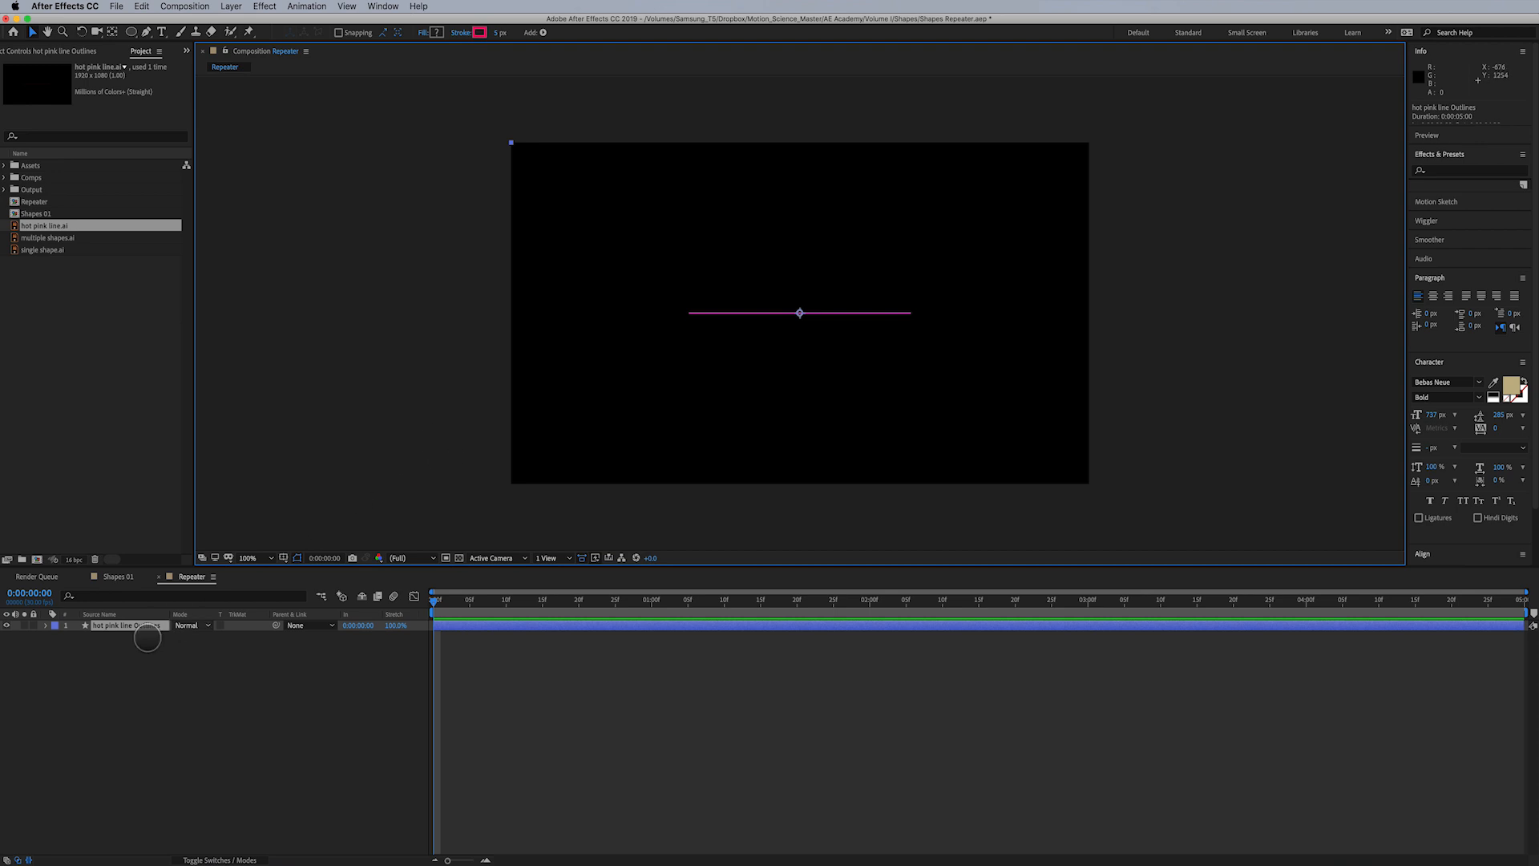
Expand the hot pink line Outlines layer down to the path, stroke and transform of Group 1, and select the group
click(113, 625)
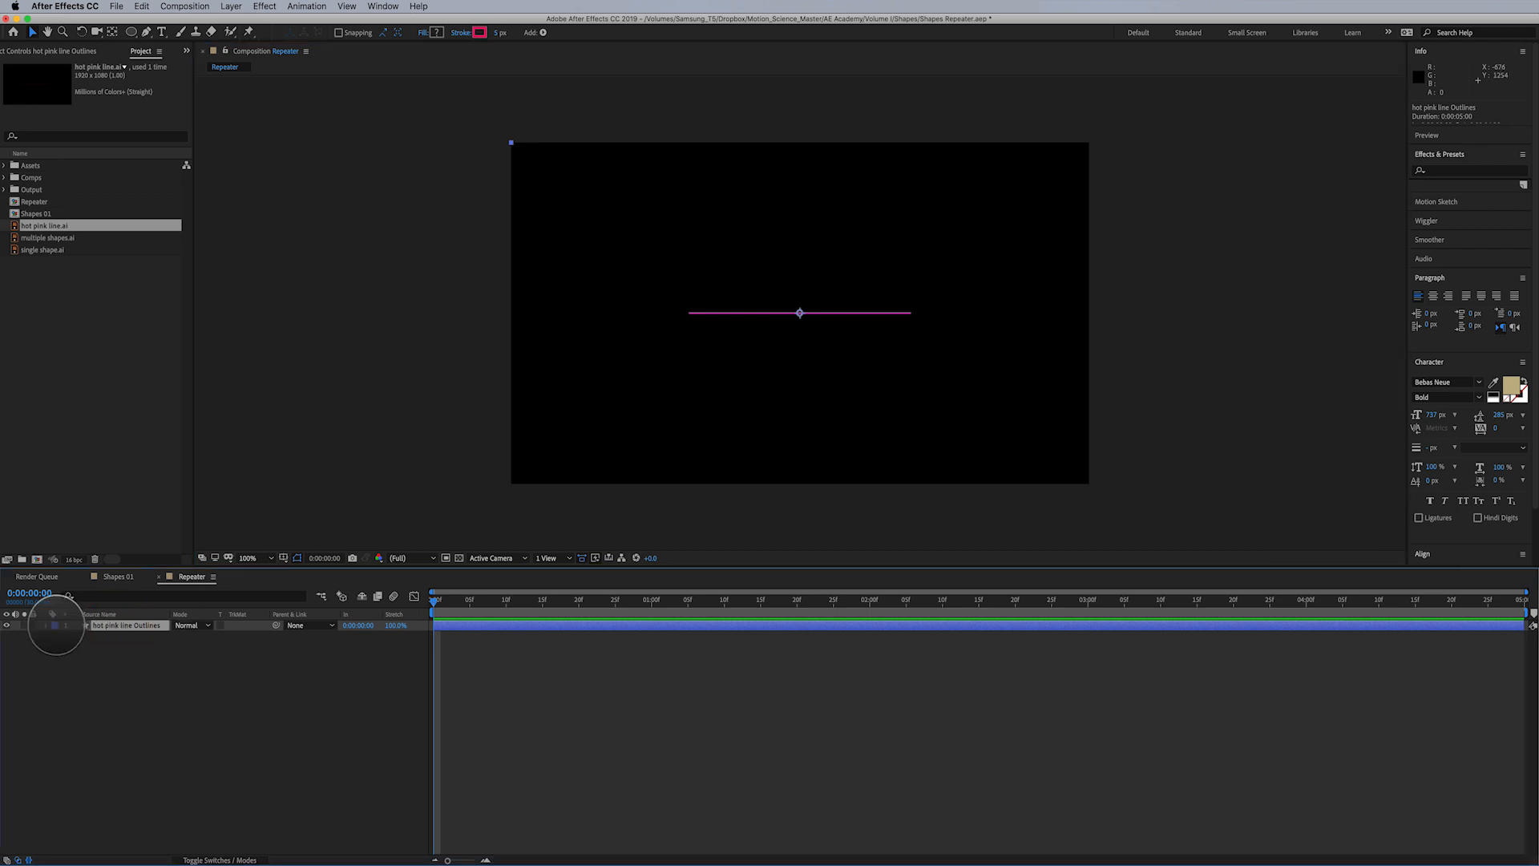
click(45, 625)
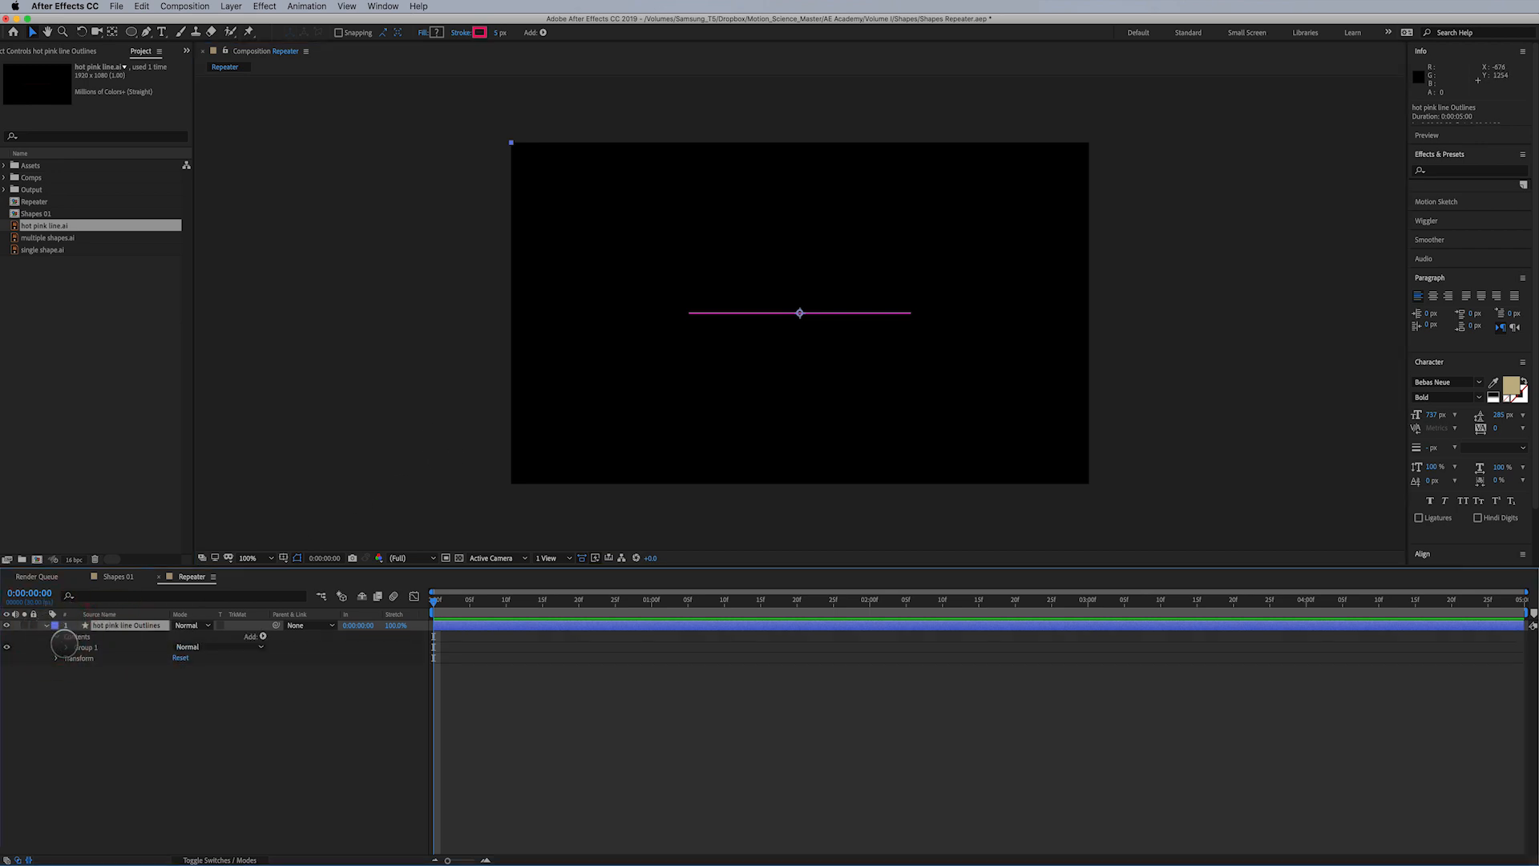
click(67, 647)
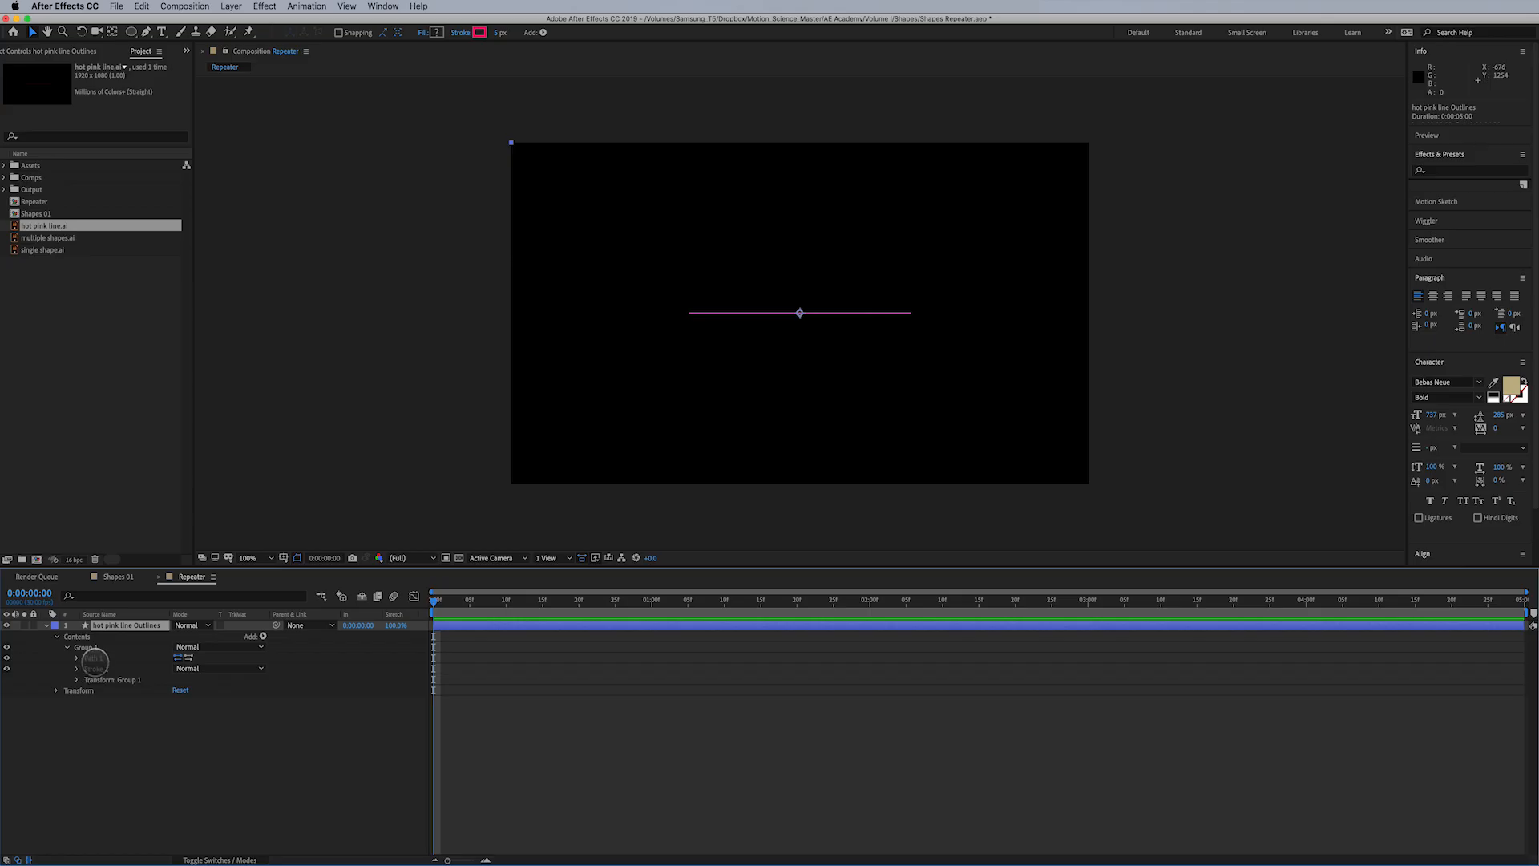
click(91, 646)
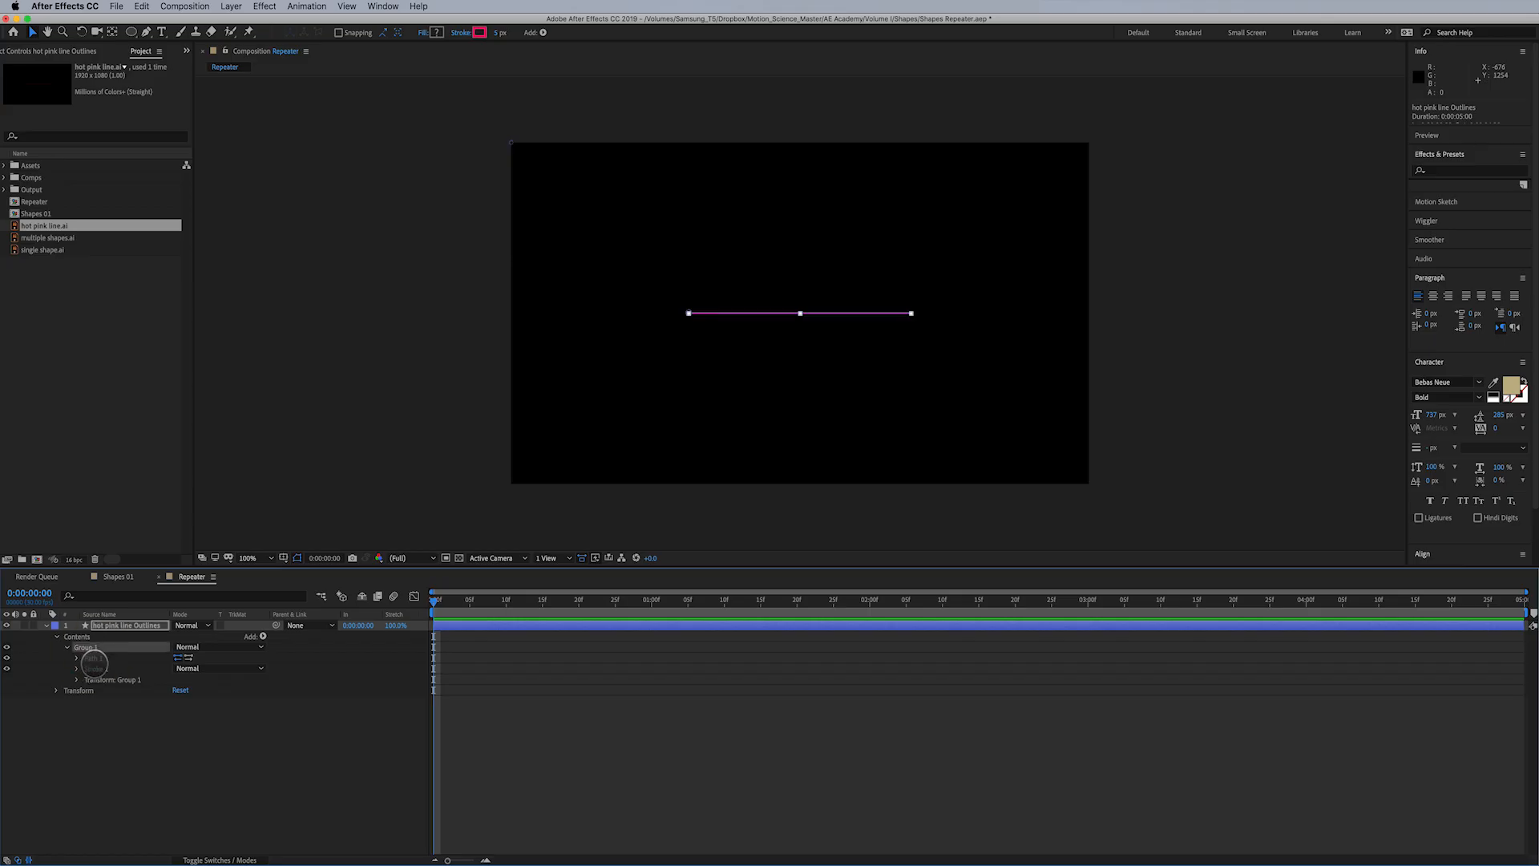
click(102, 669)
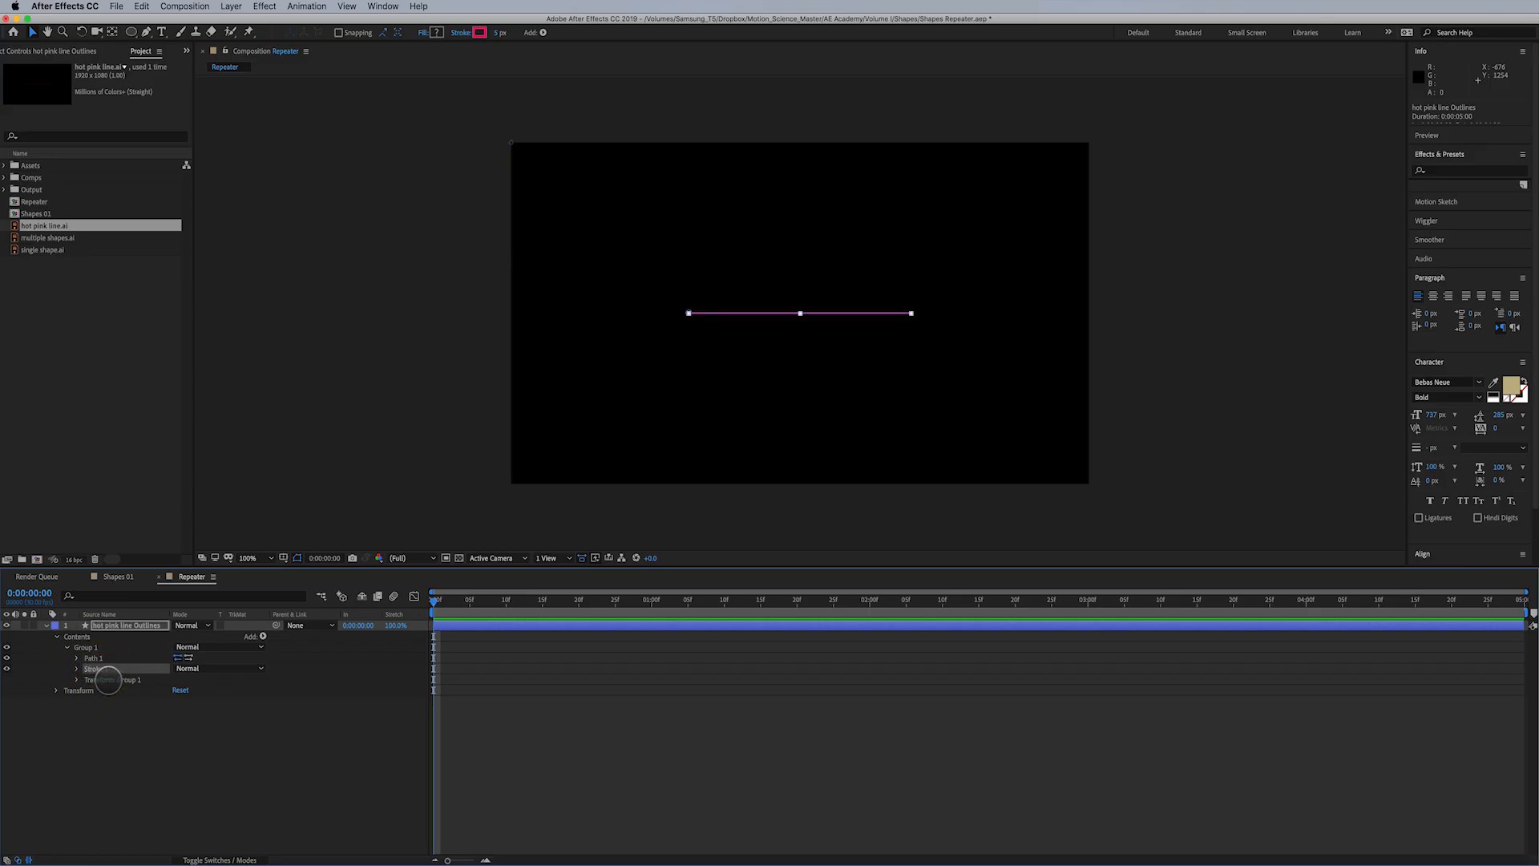
click(109, 679)
click(92, 647)
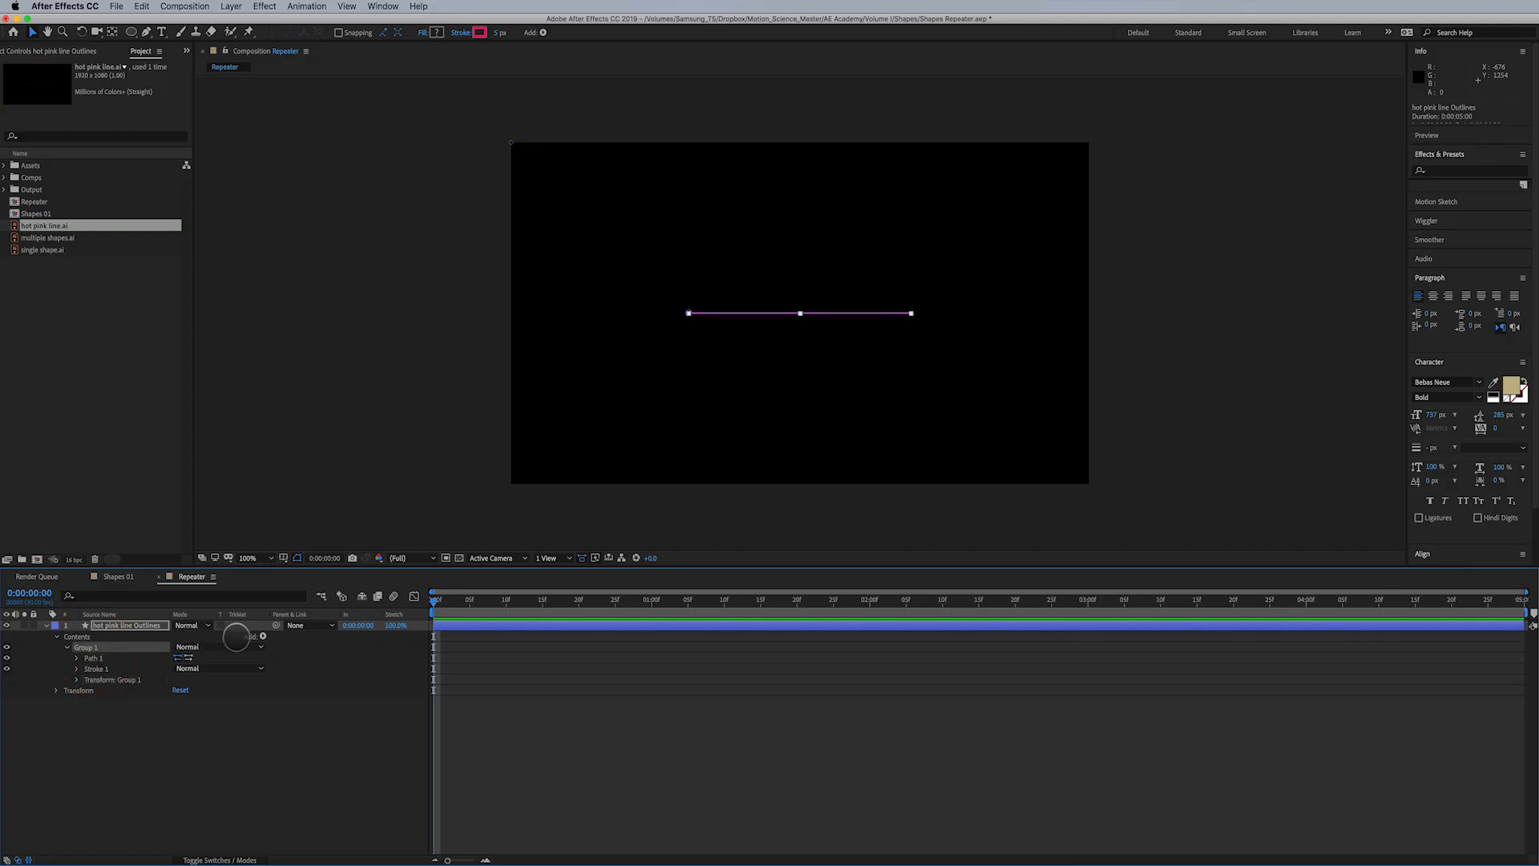
Add Trim Paths to Group 1 and enable keyframing for its Start and End properties at the beginning of the timeline
key(period)
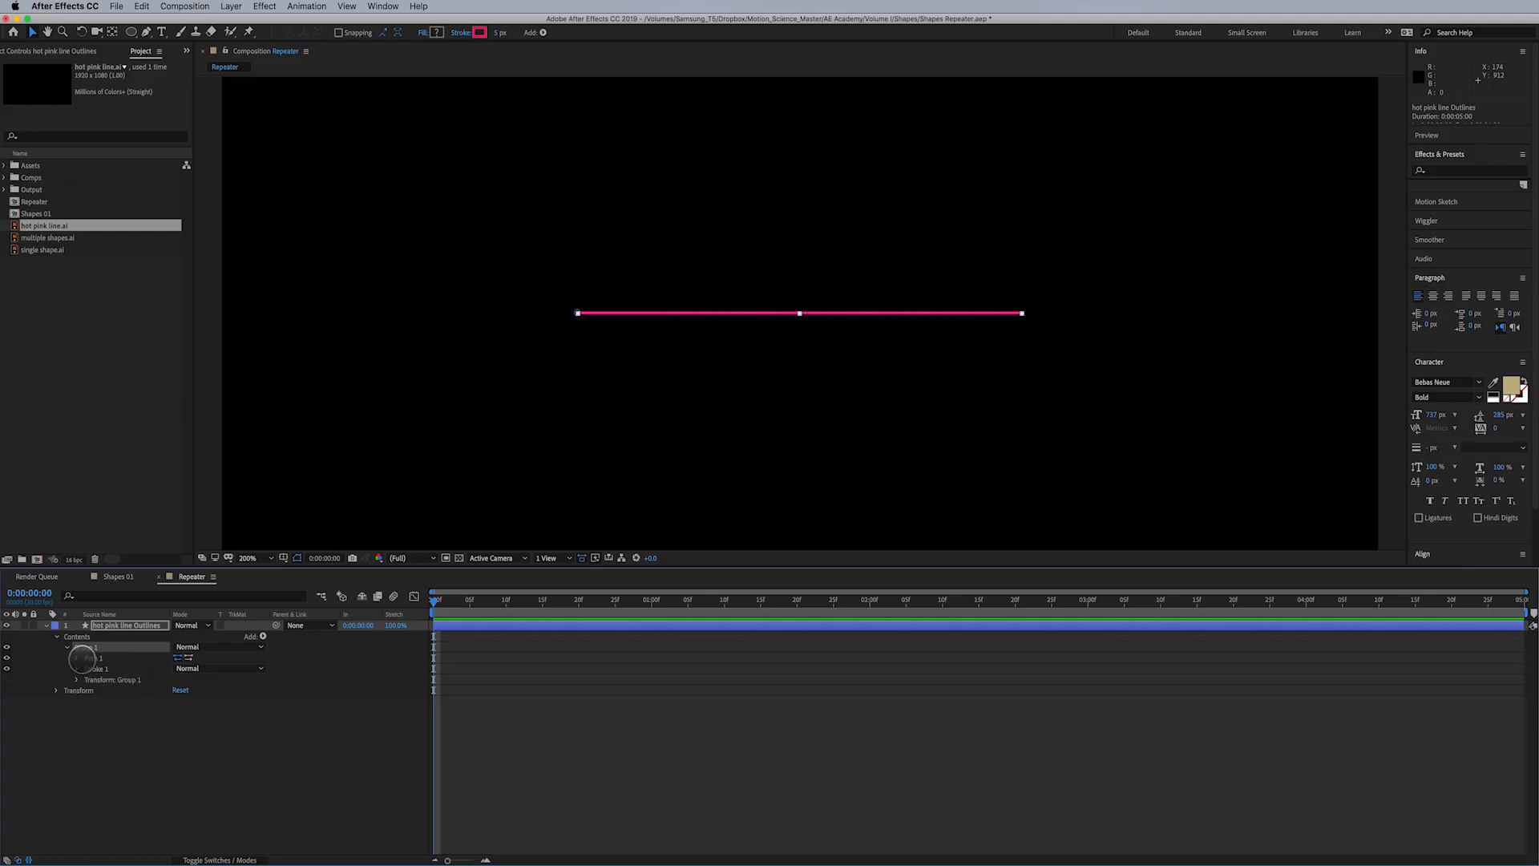
click(262, 635)
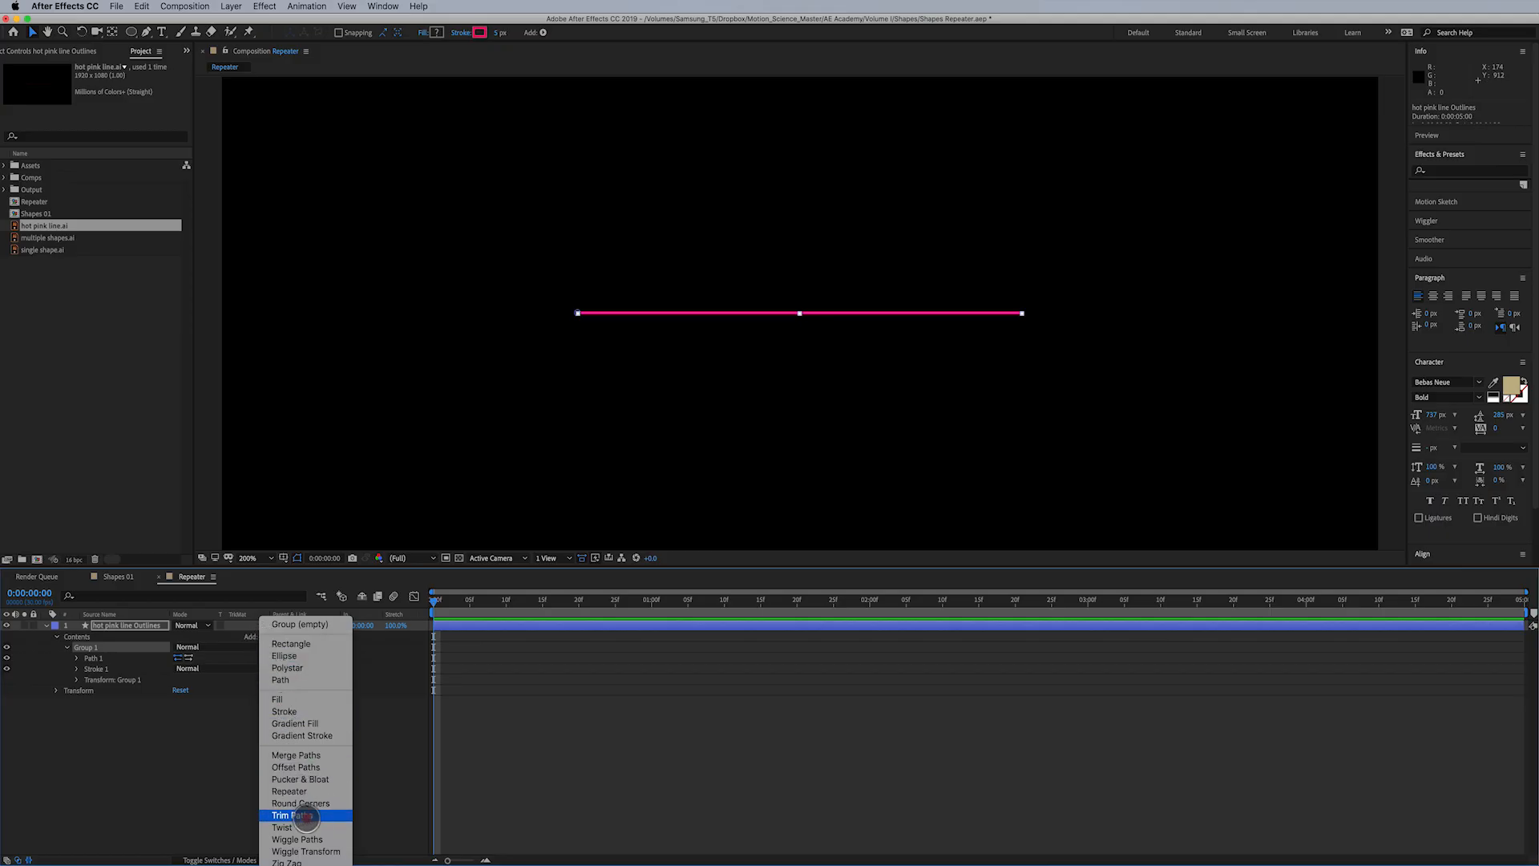
click(305, 816)
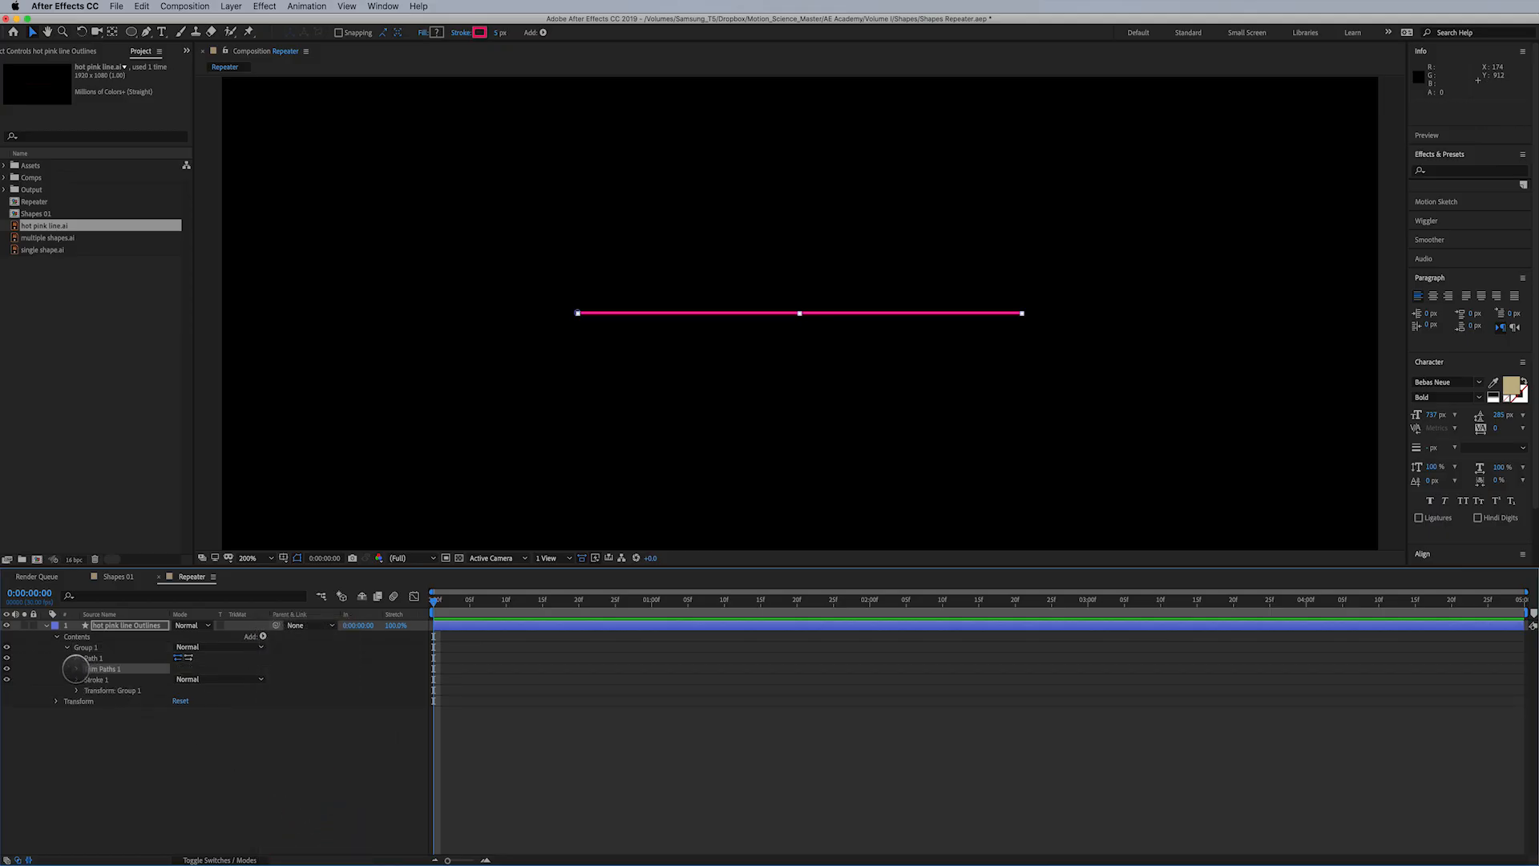
click(77, 668)
drag(96, 679, 98, 692)
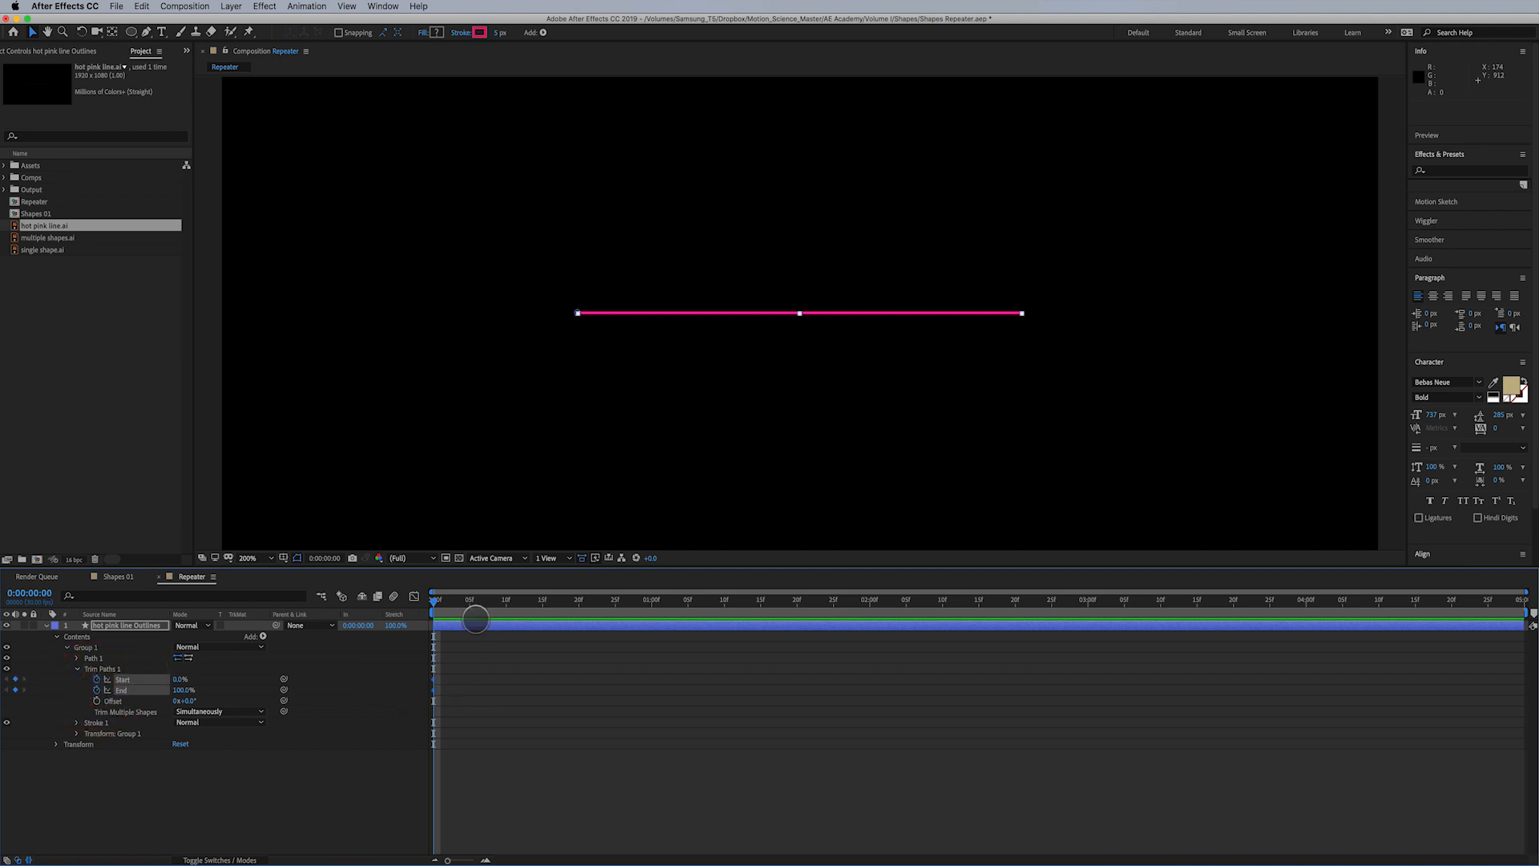
Move the Trim Paths Start and End keyframes to 0:00:01:00 and return the playhead to the beginning
drag(491, 602, 652, 613)
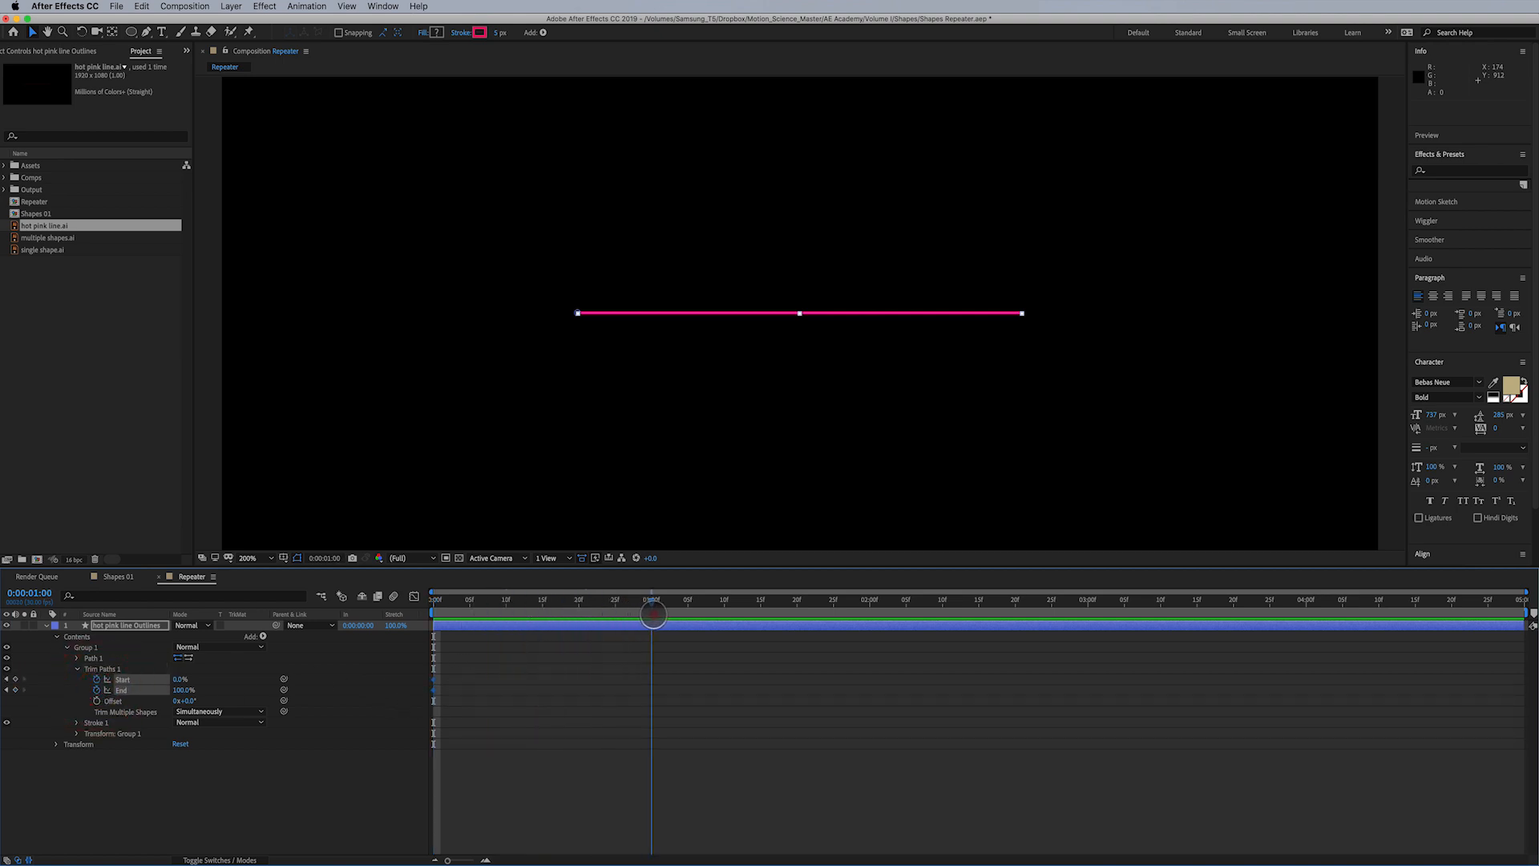
drag(435, 679, 649, 704)
drag(641, 601, 345, 623)
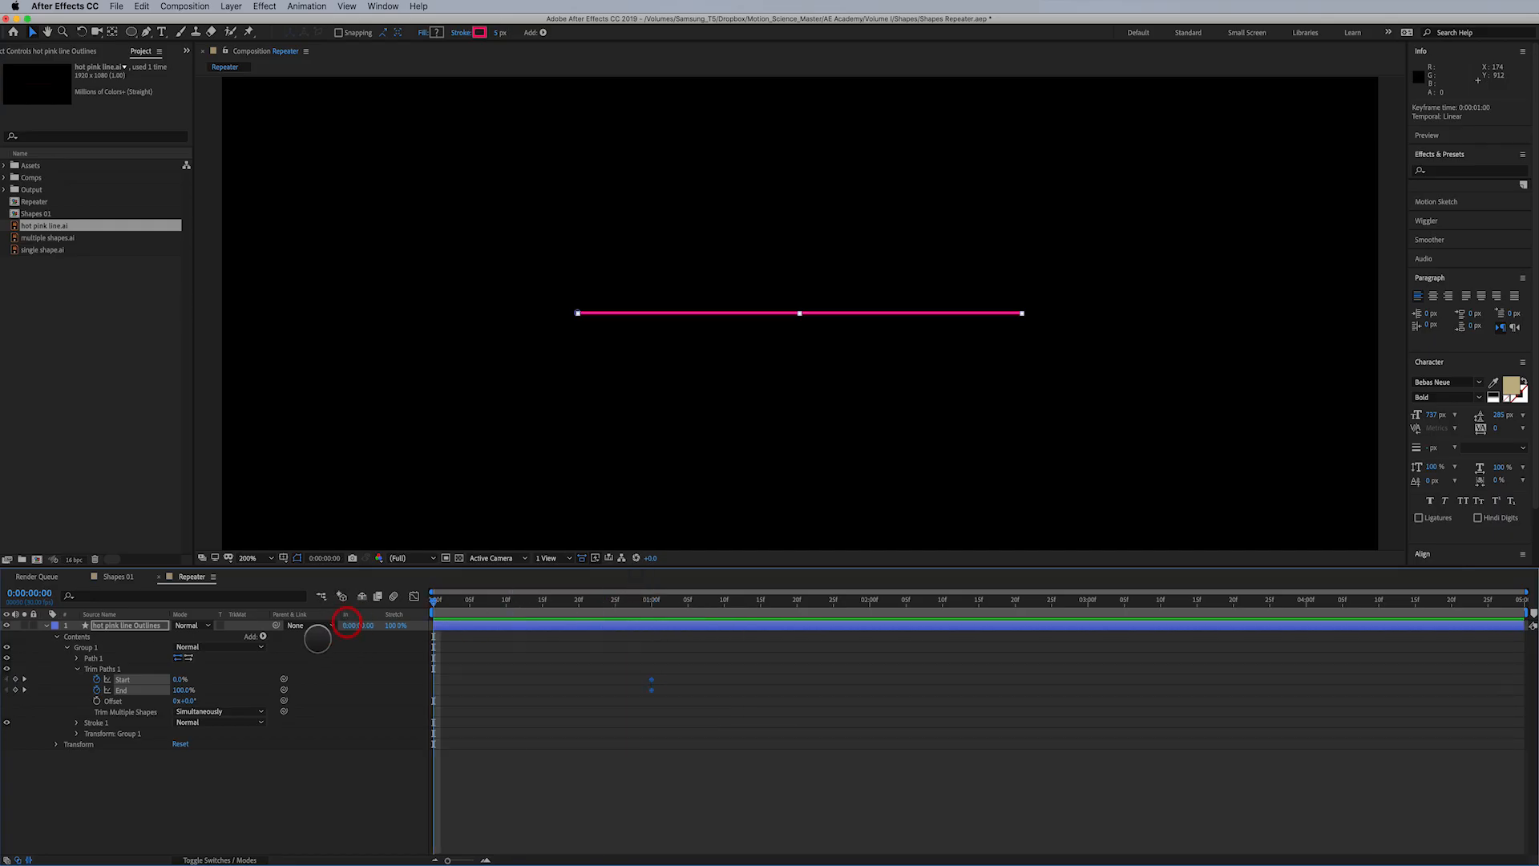
At 0:00:00:00, set both the End and Start of Trim Paths to 50% so the line grows from its centre
click(227, 671)
drag(182, 690, 163, 704)
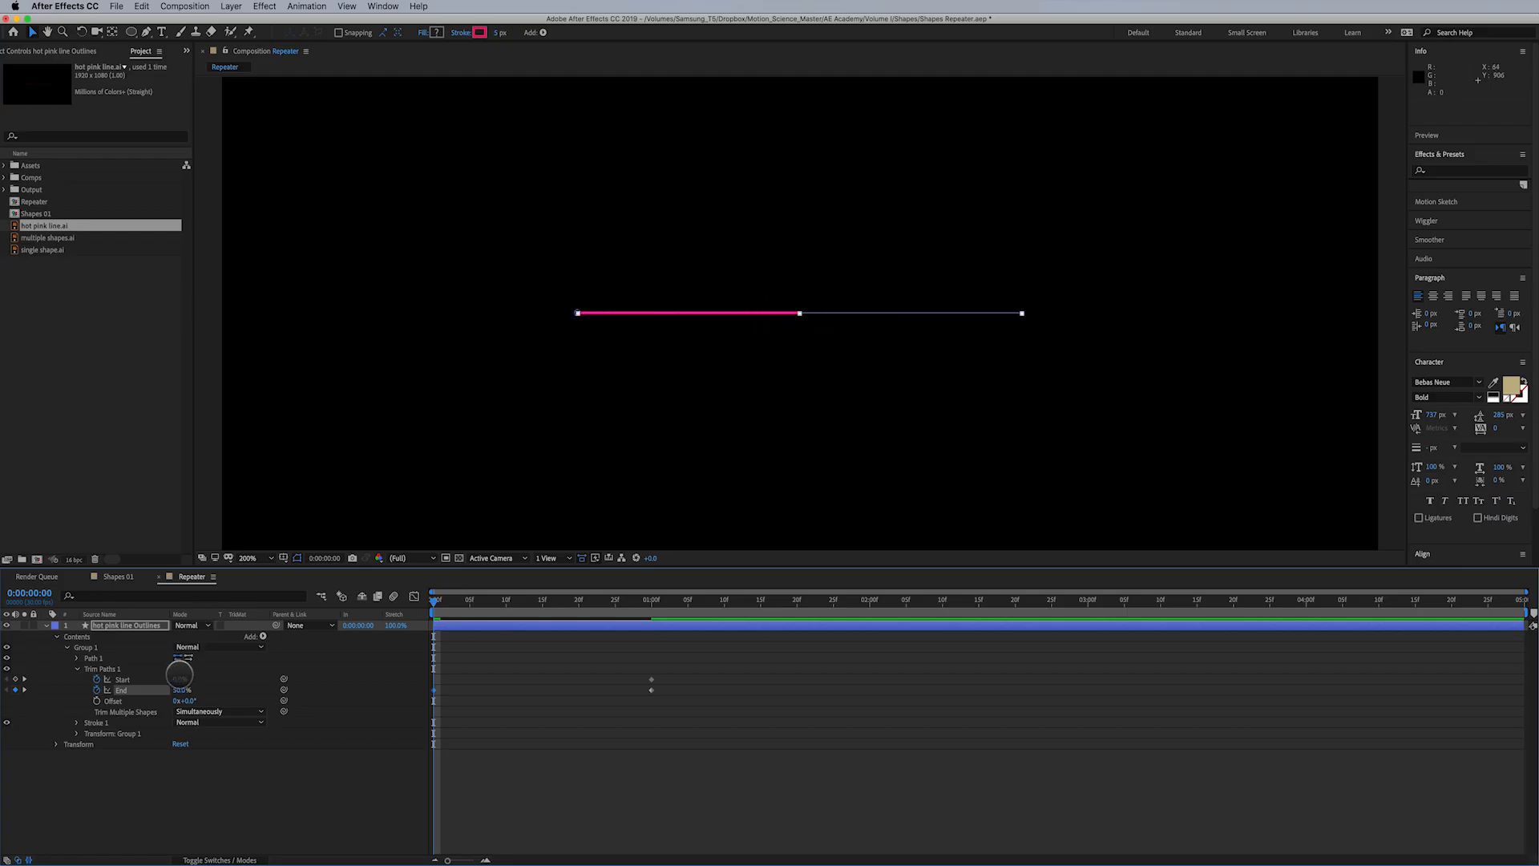
drag(179, 678, 200, 678)
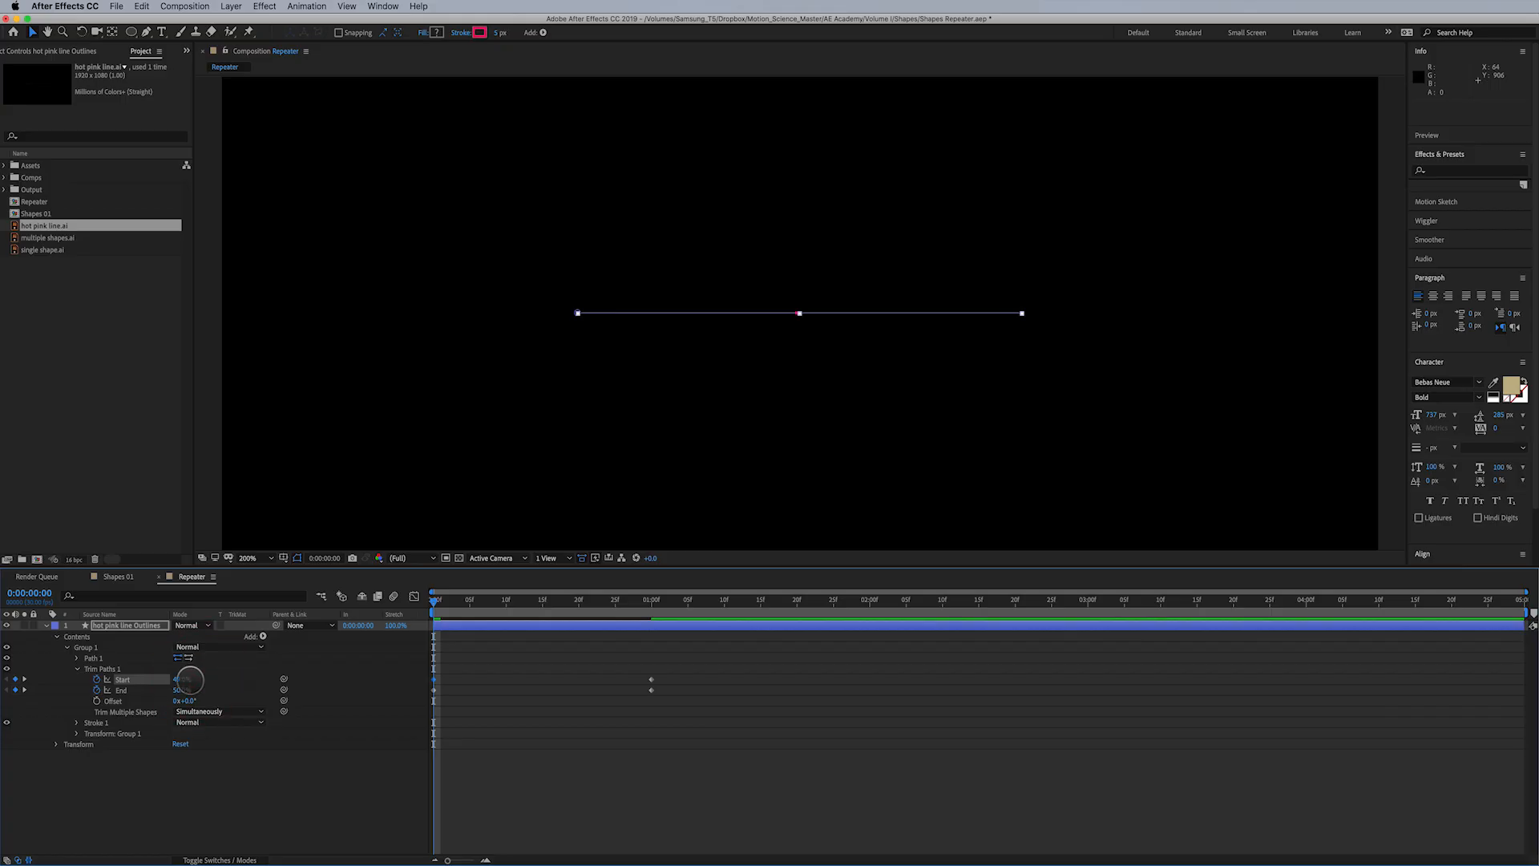
click(181, 679)
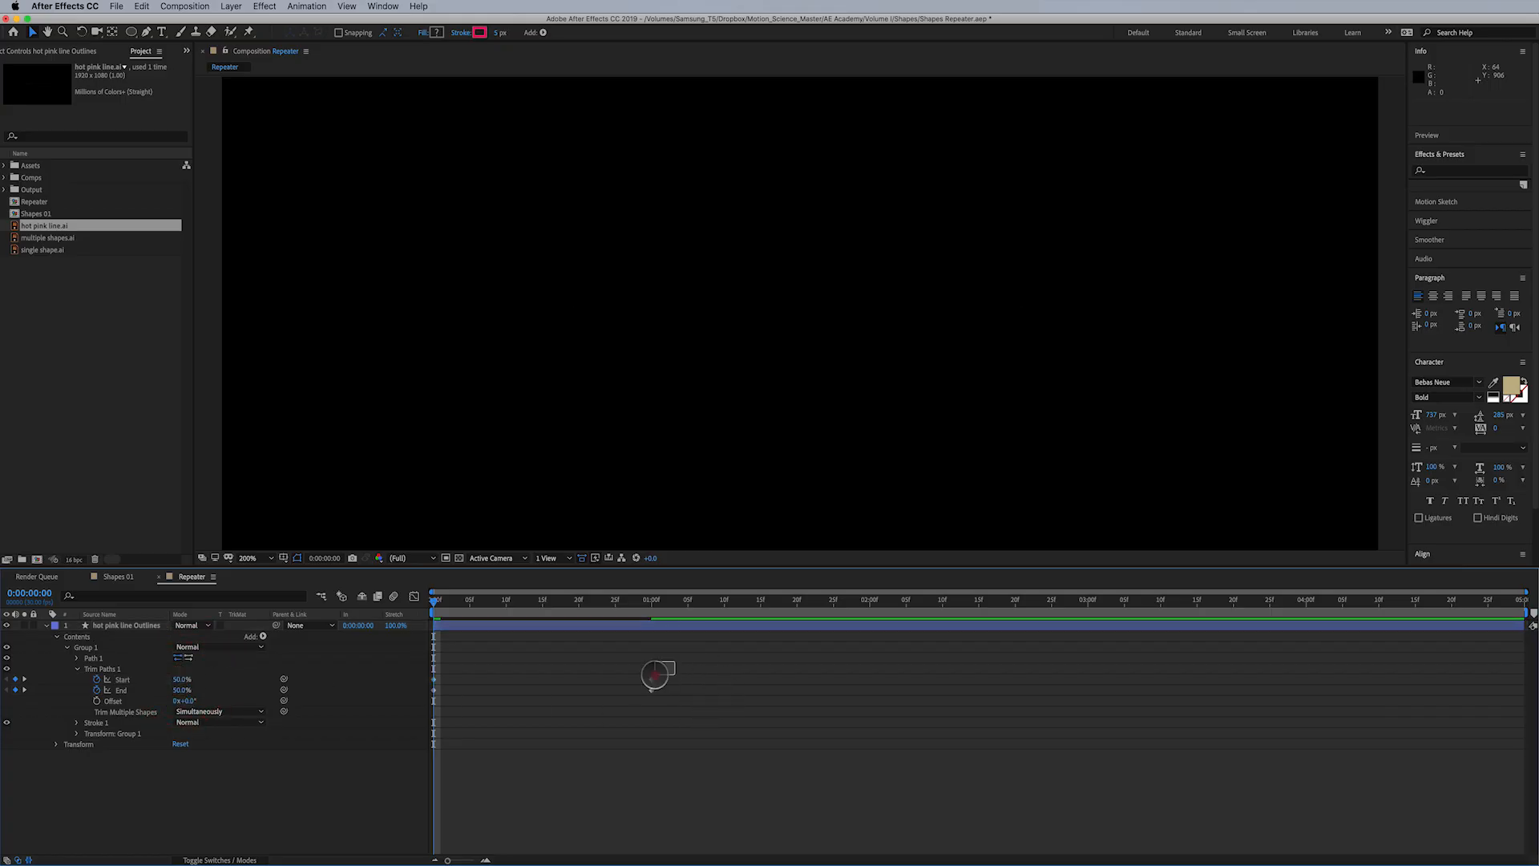
Apply Easy Ease to all Start and End keyframes of Trim Paths and preview the line's growth
drag(674, 660, 429, 702)
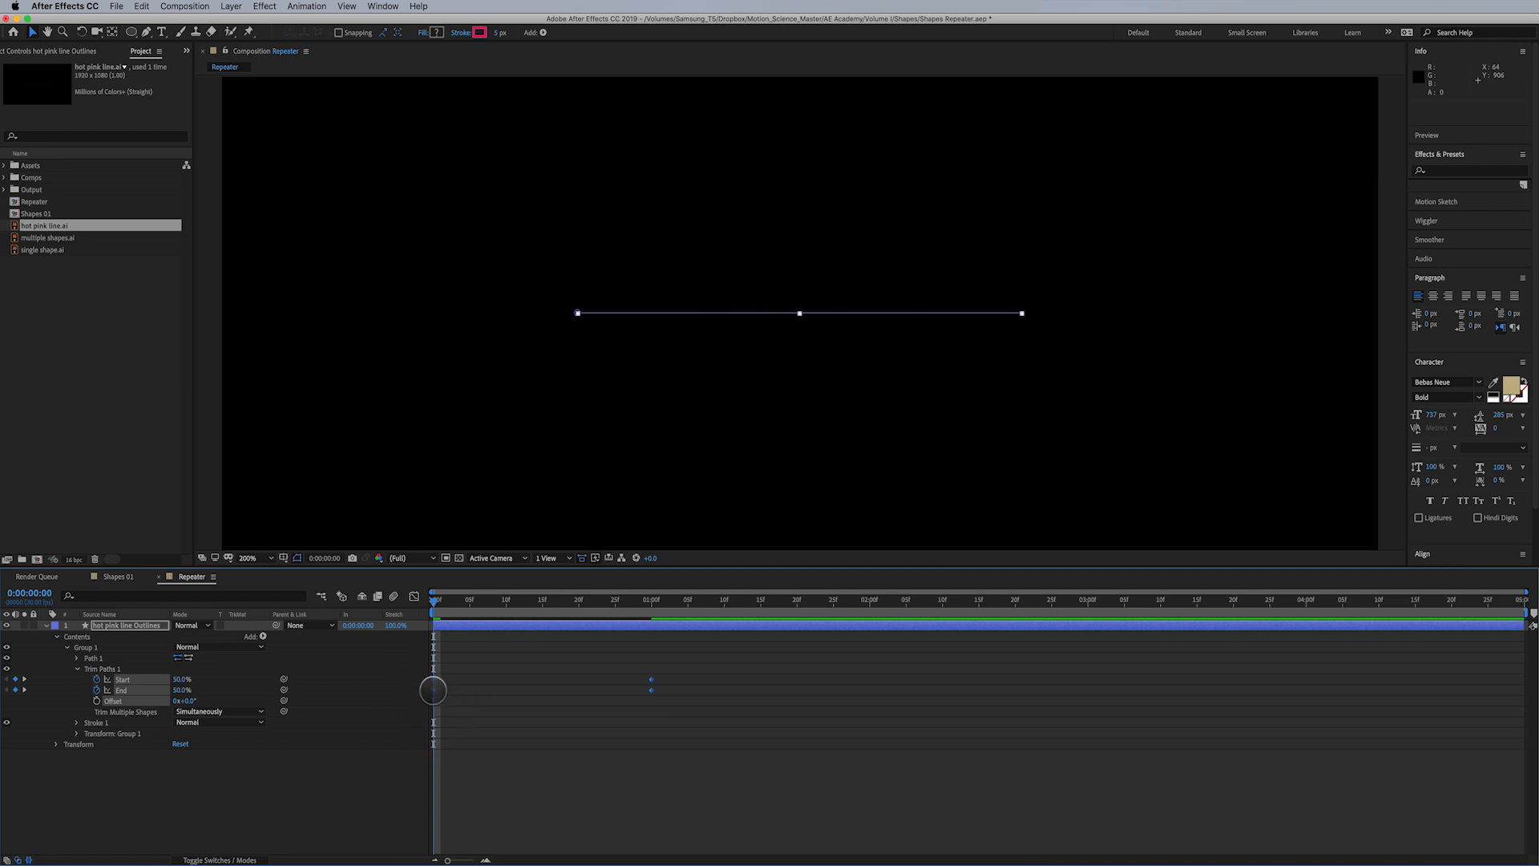
right_click(432, 689)
mouse_move(506, 836)
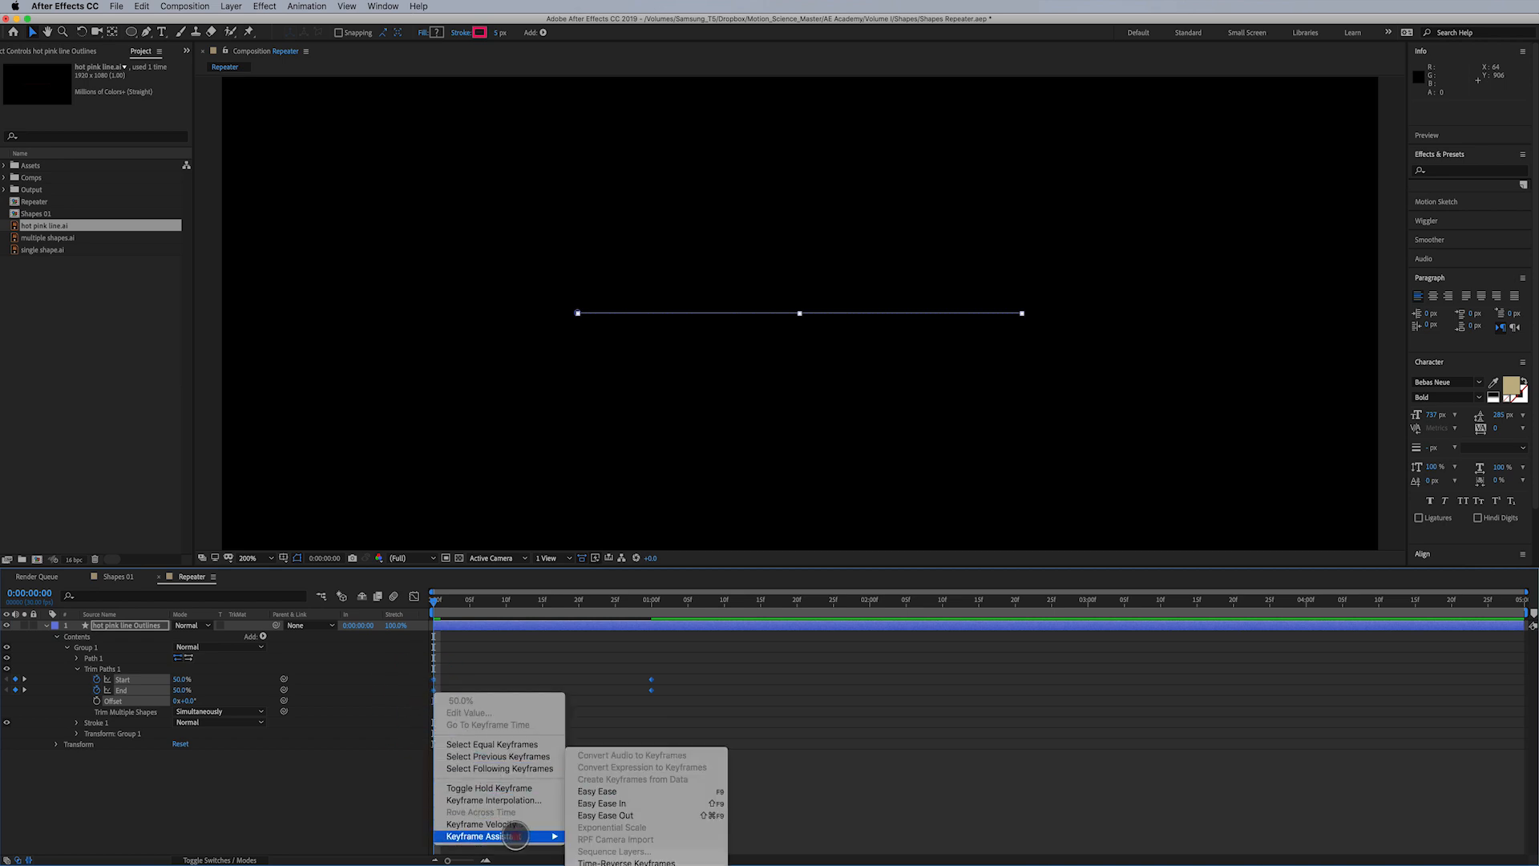
click(607, 801)
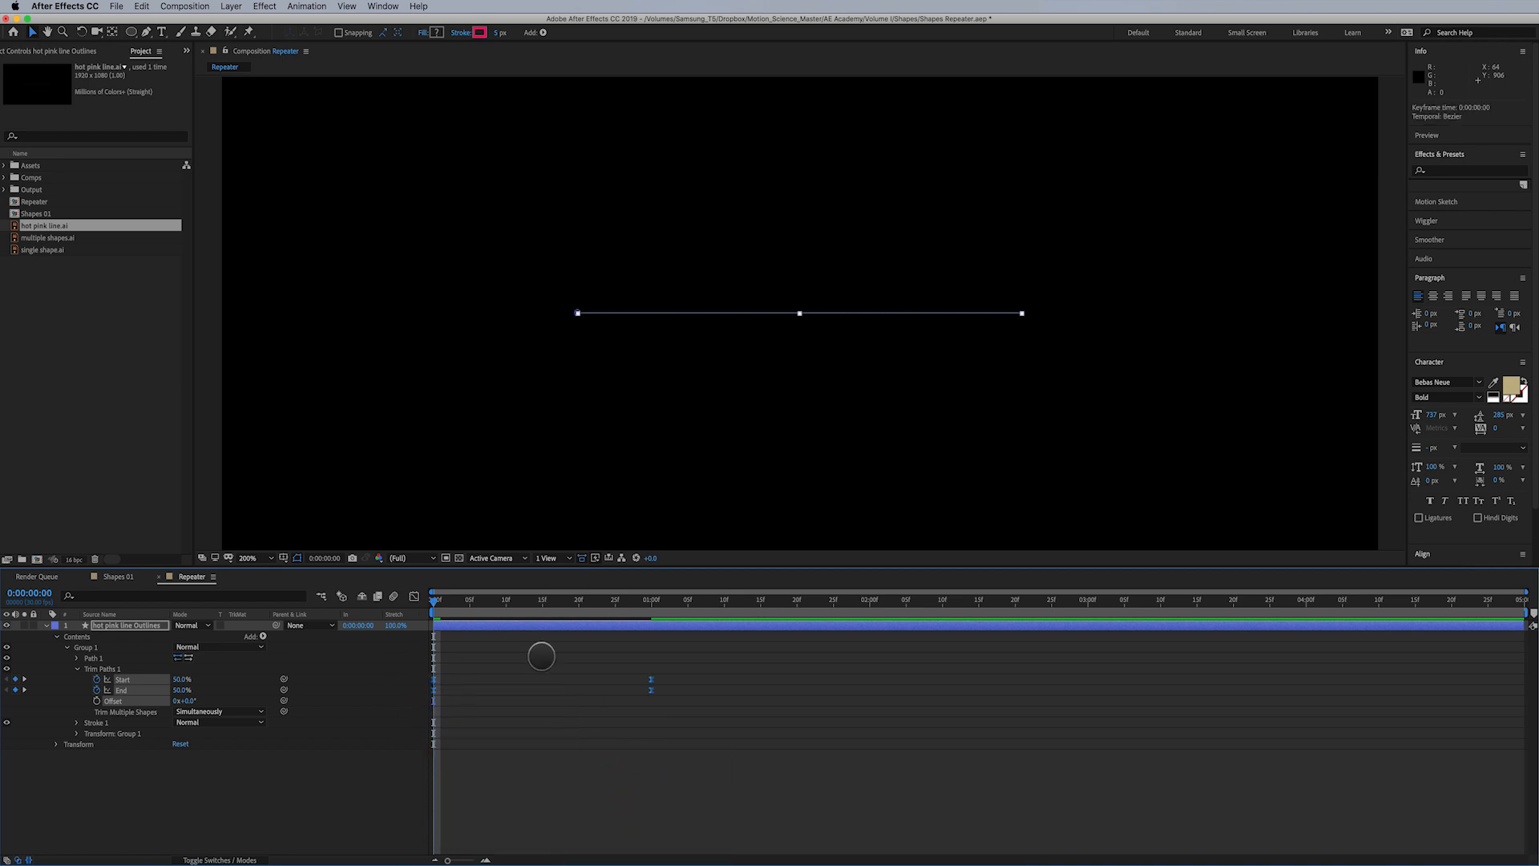
key(space)
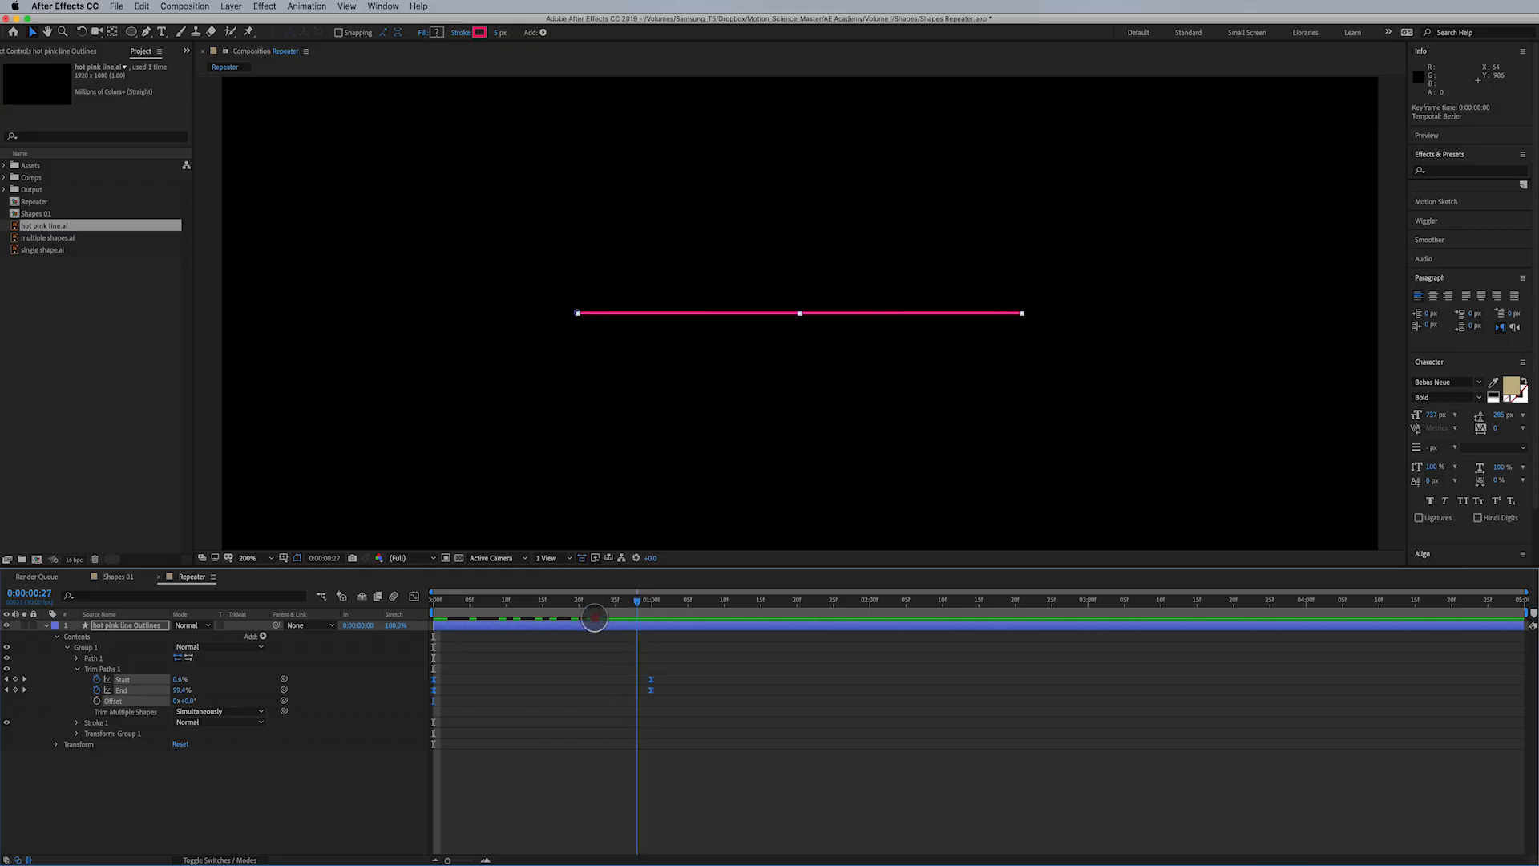
Copy the first Start and End keyframes of Trim Paths to 0:00:02:00 so the line shrinks back to its centre
drag(594, 617, 869, 617)
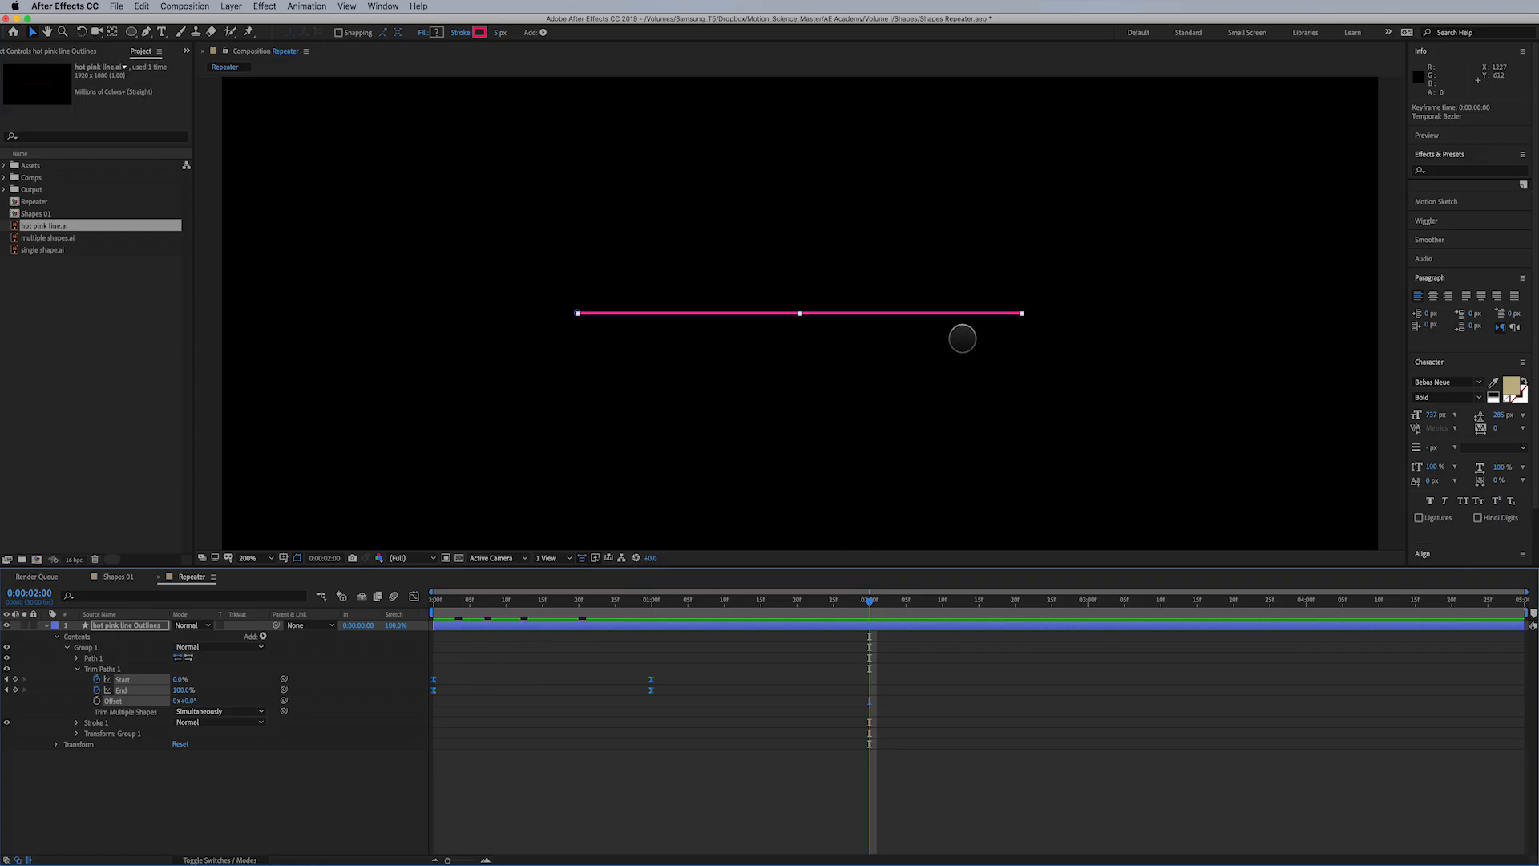
drag(445, 665, 430, 700)
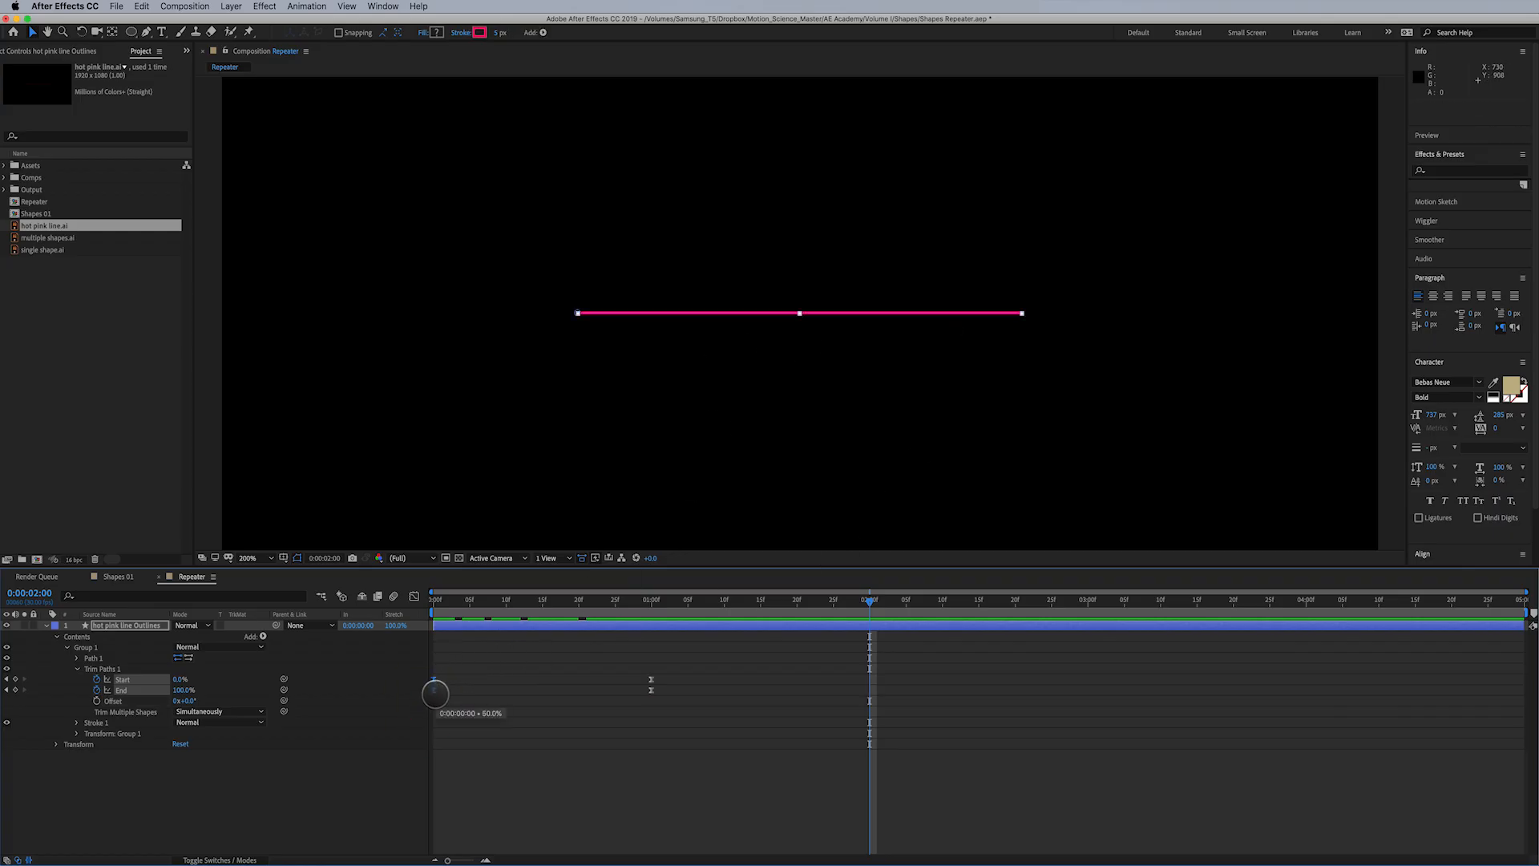
key(ctrl+v)
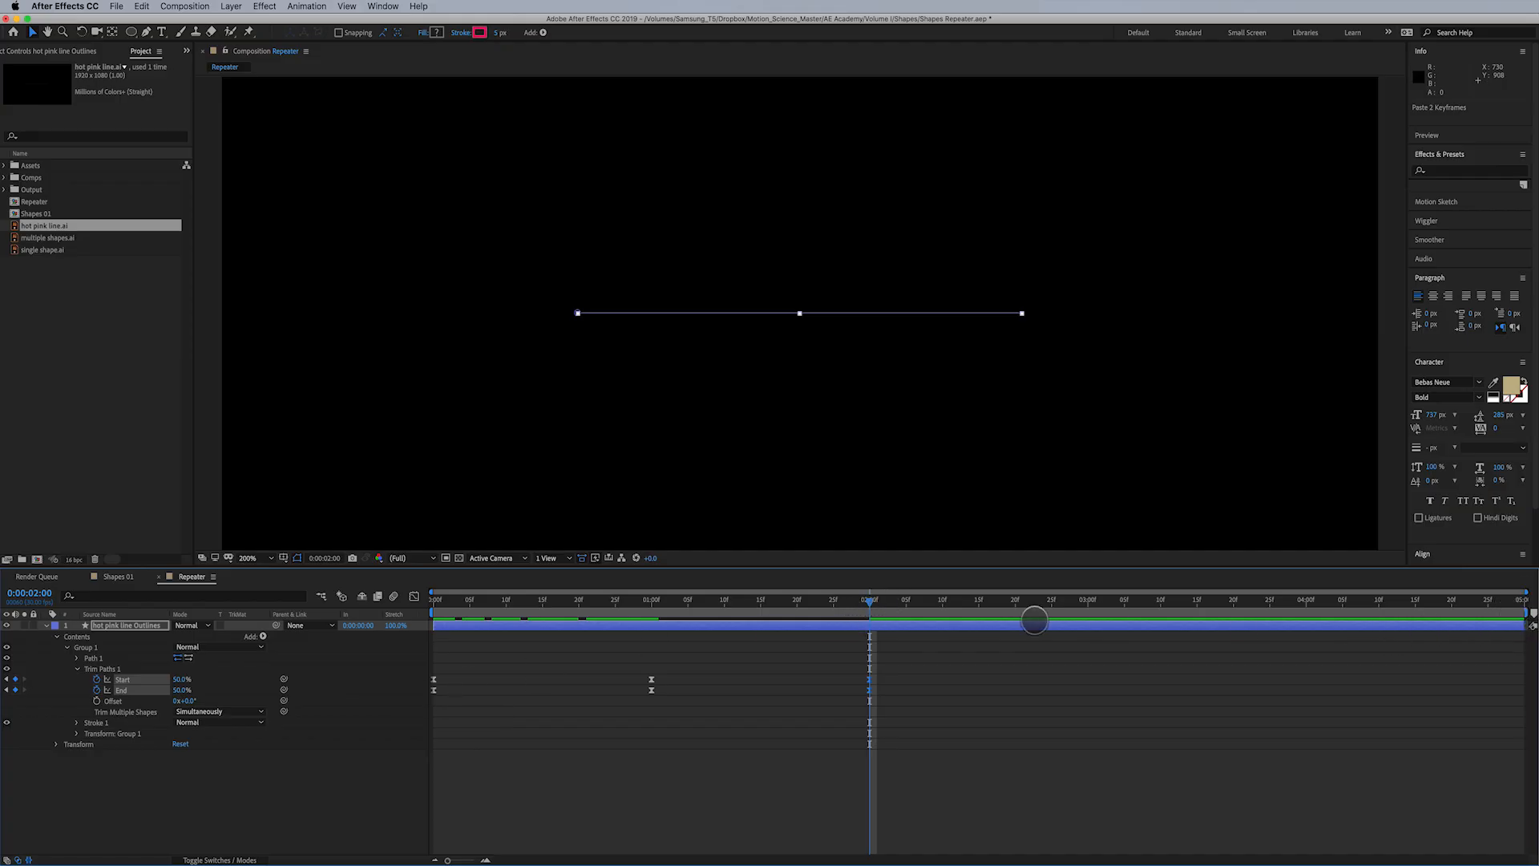
End the work area at 0:00:02:00 and play the looping line animation with the whole composition in view
key(n)
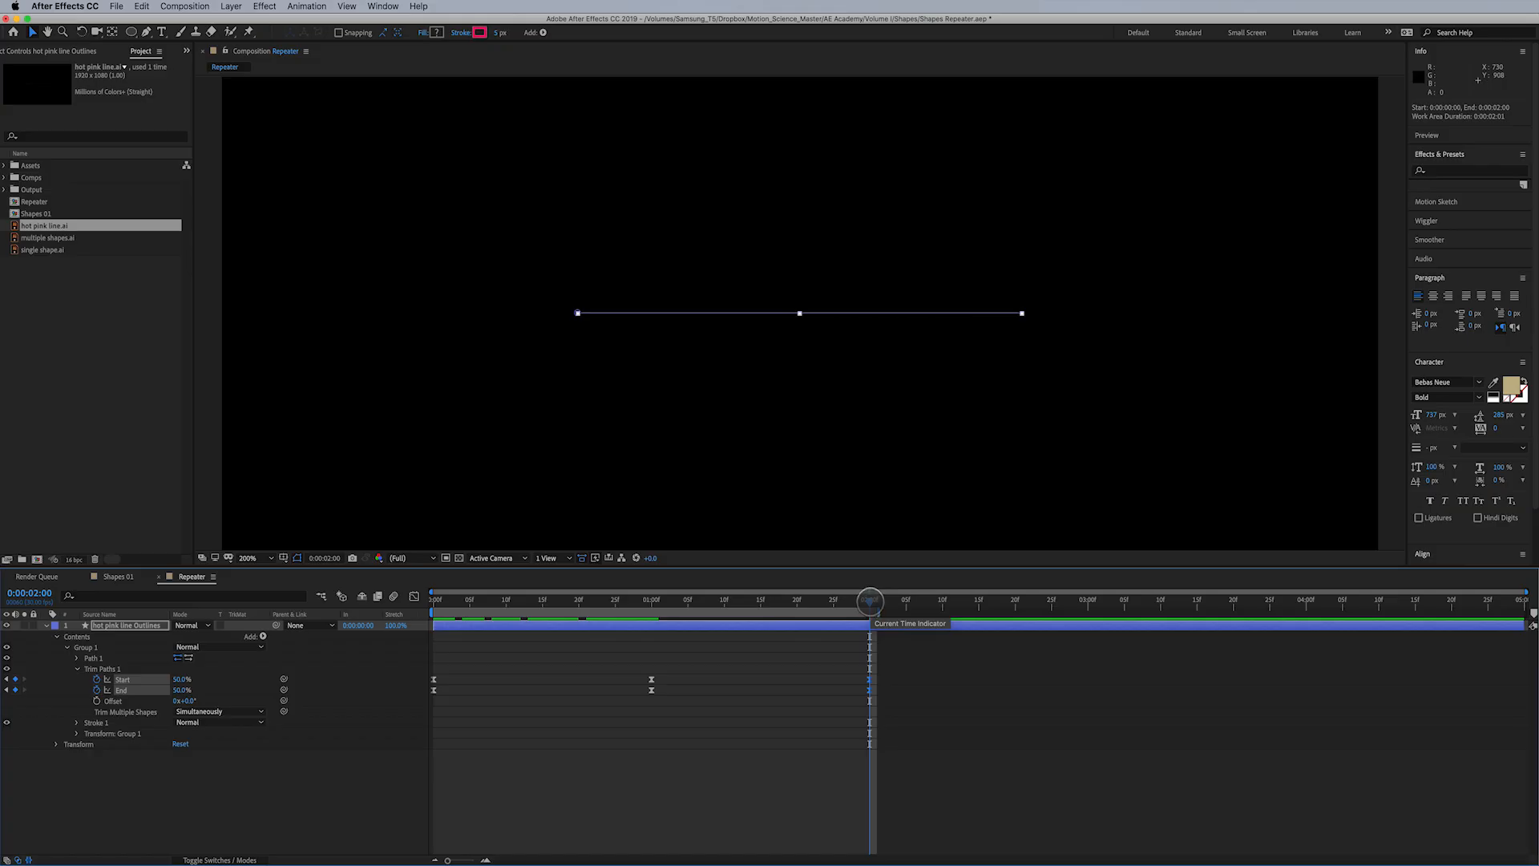
key(space)
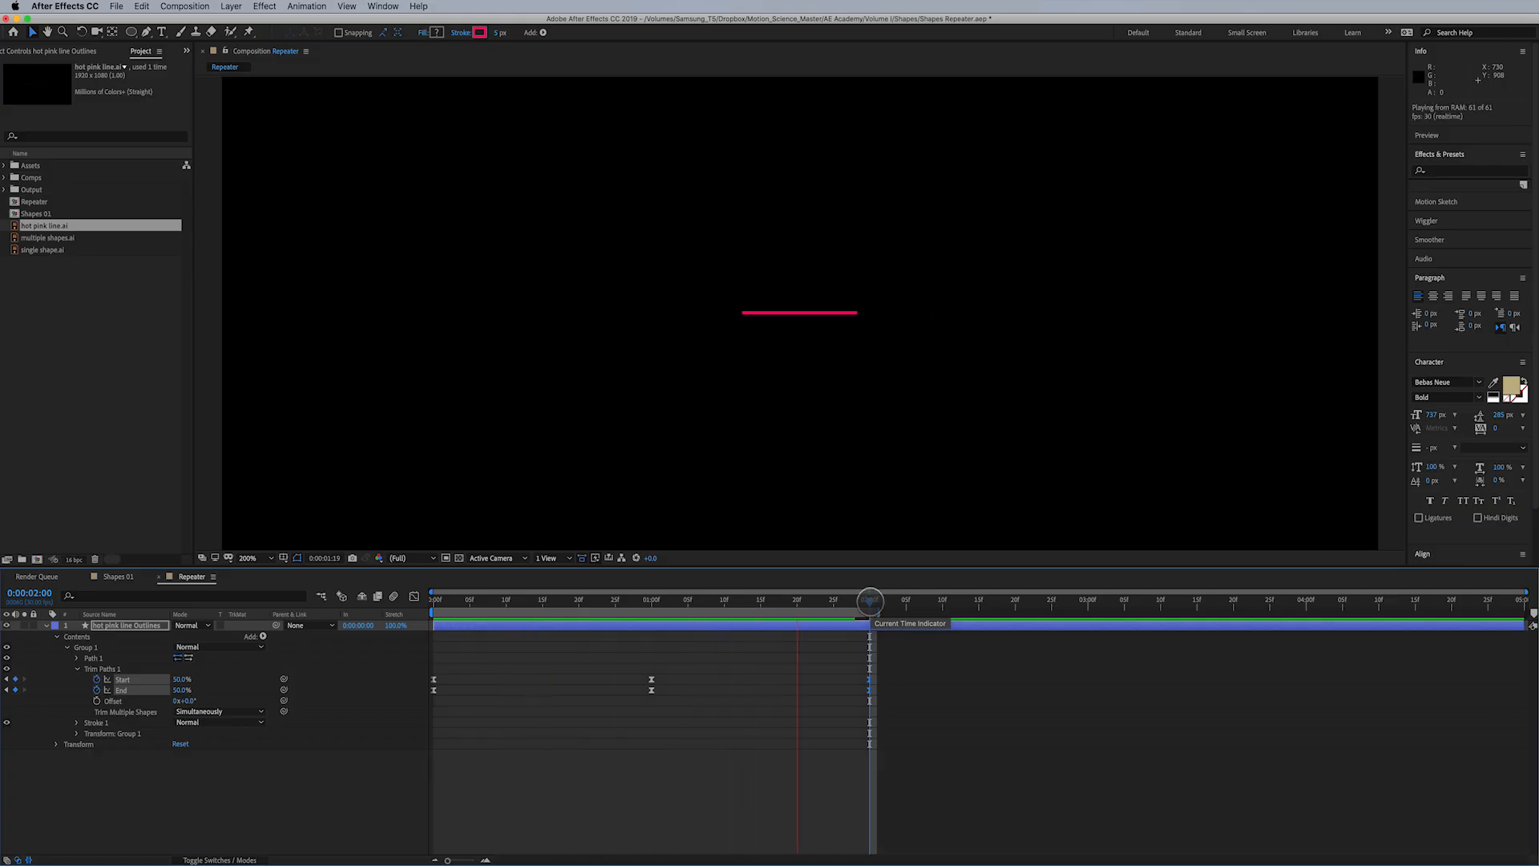
key(comma)
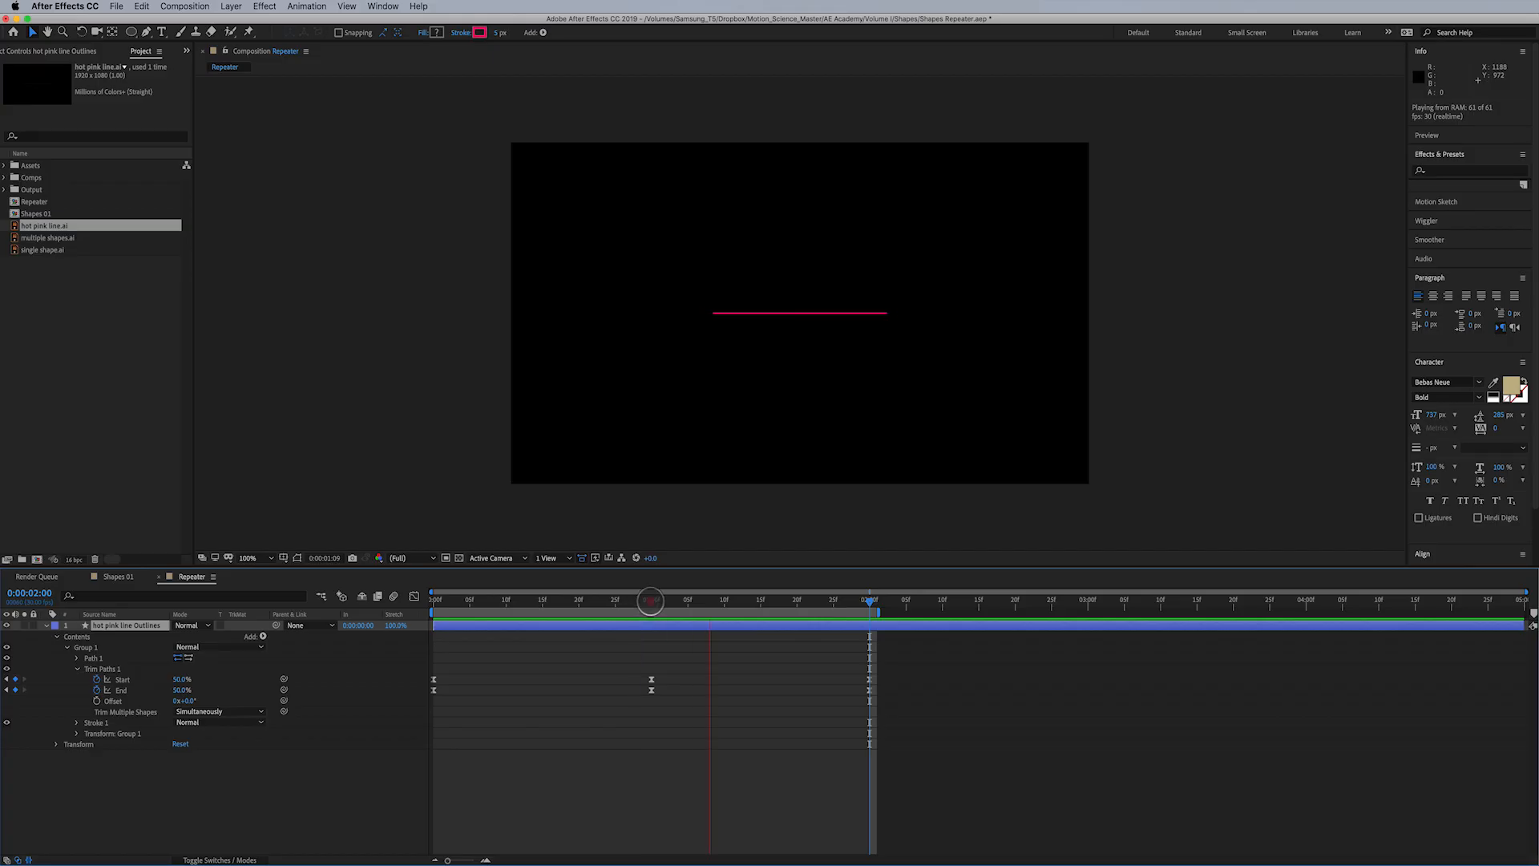
At 0:00:01:00, add a Repeater to Group 1 and expand its Transform: Repeater 1 properties
click(650, 600)
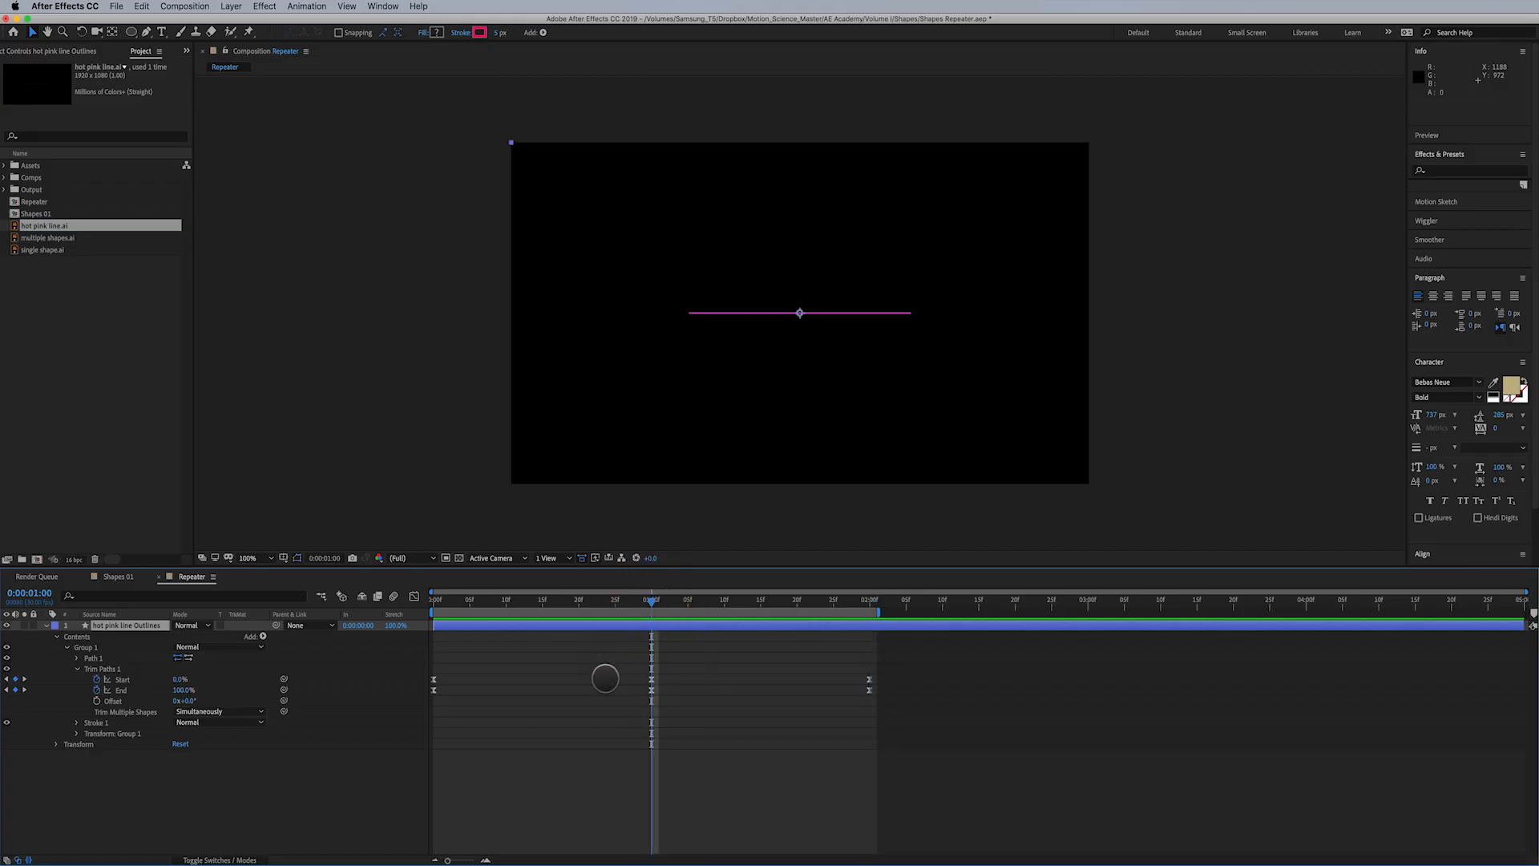
click(86, 647)
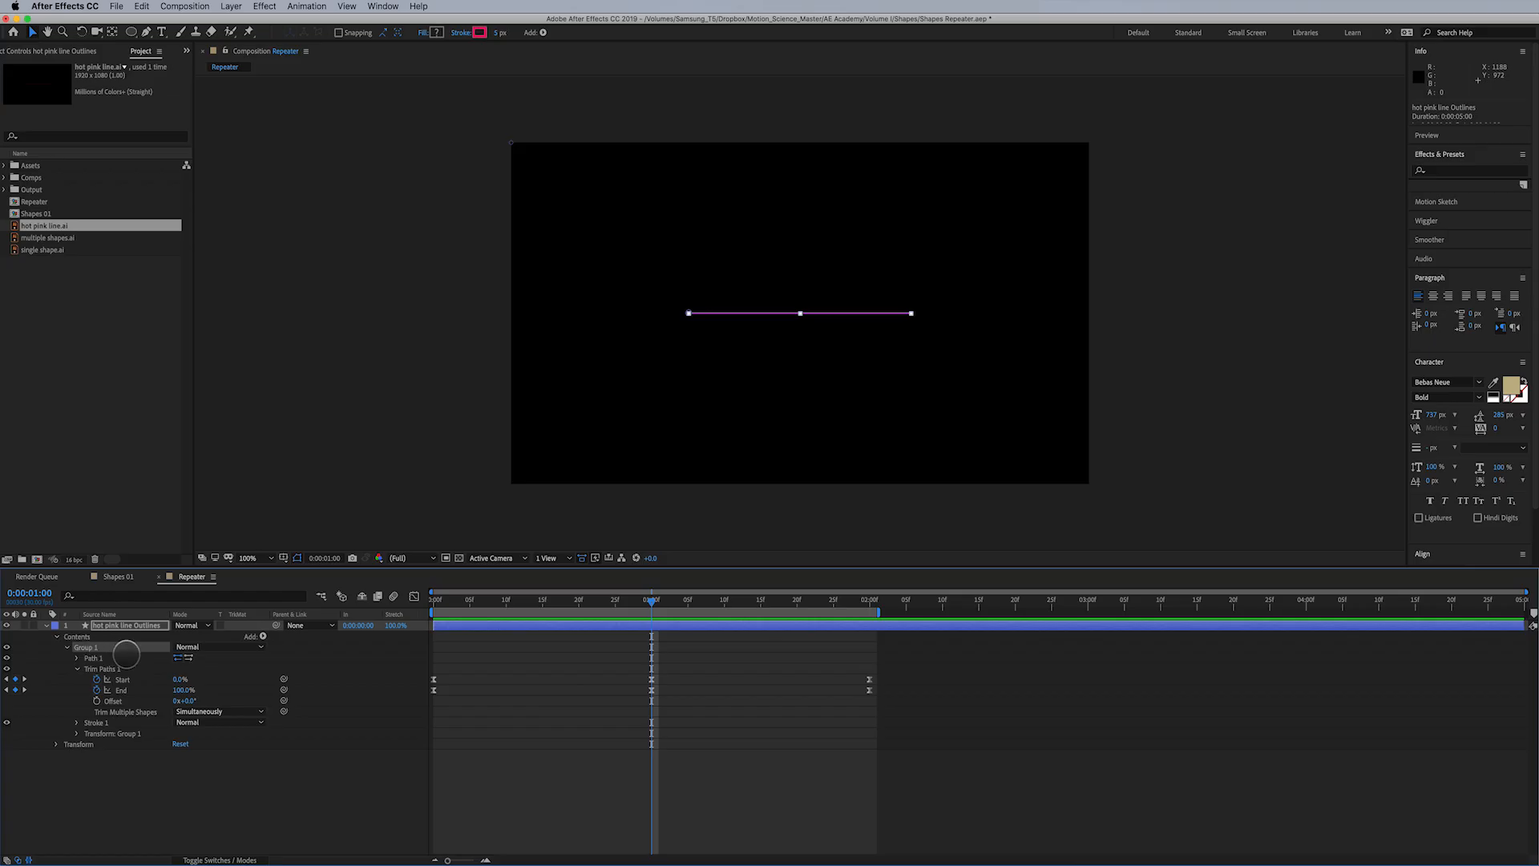
click(263, 636)
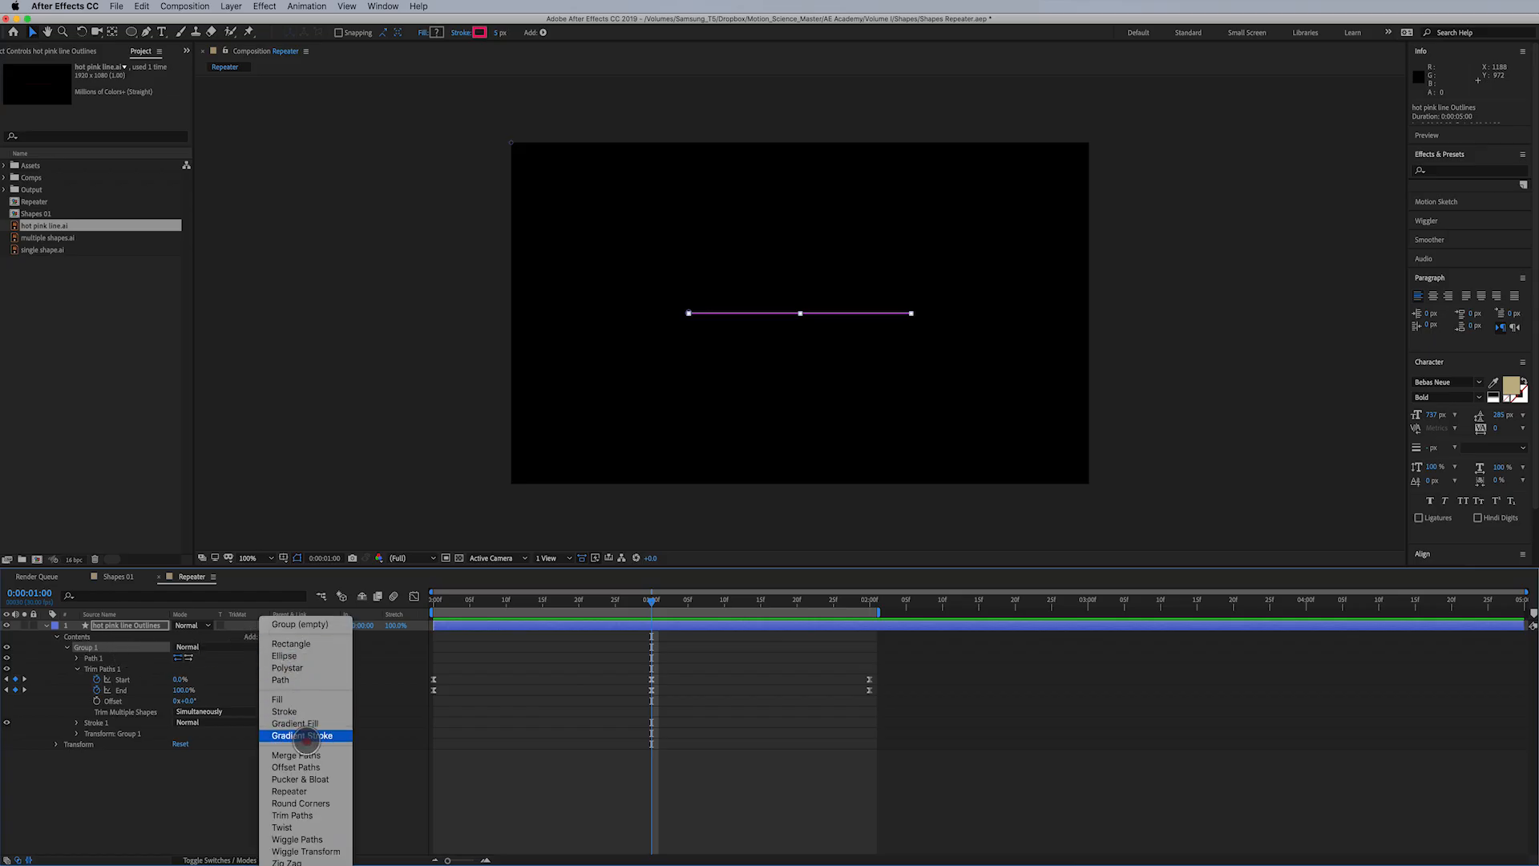
click(310, 791)
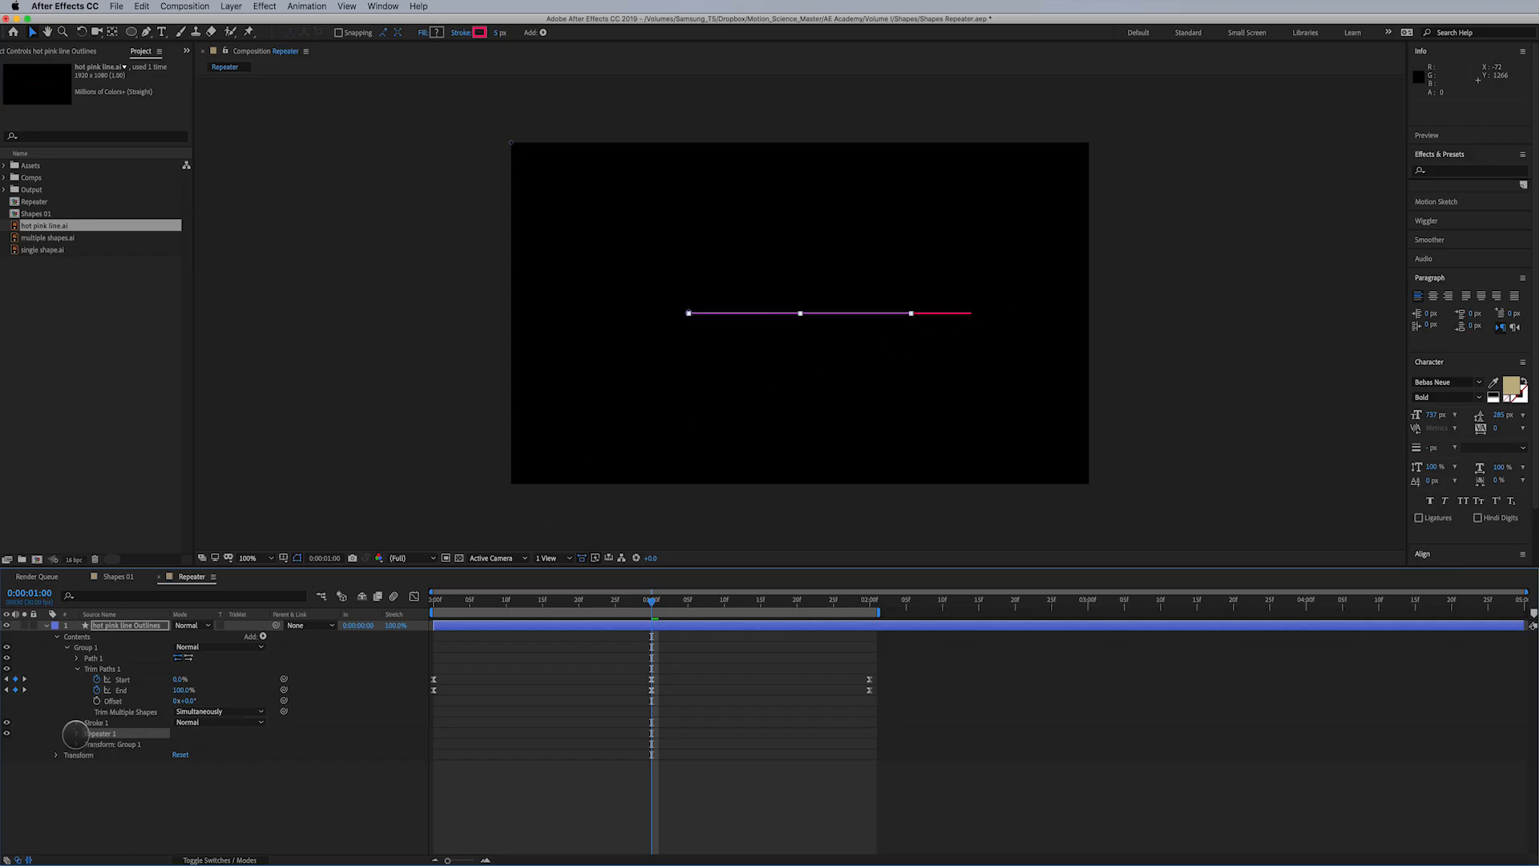
click(76, 733)
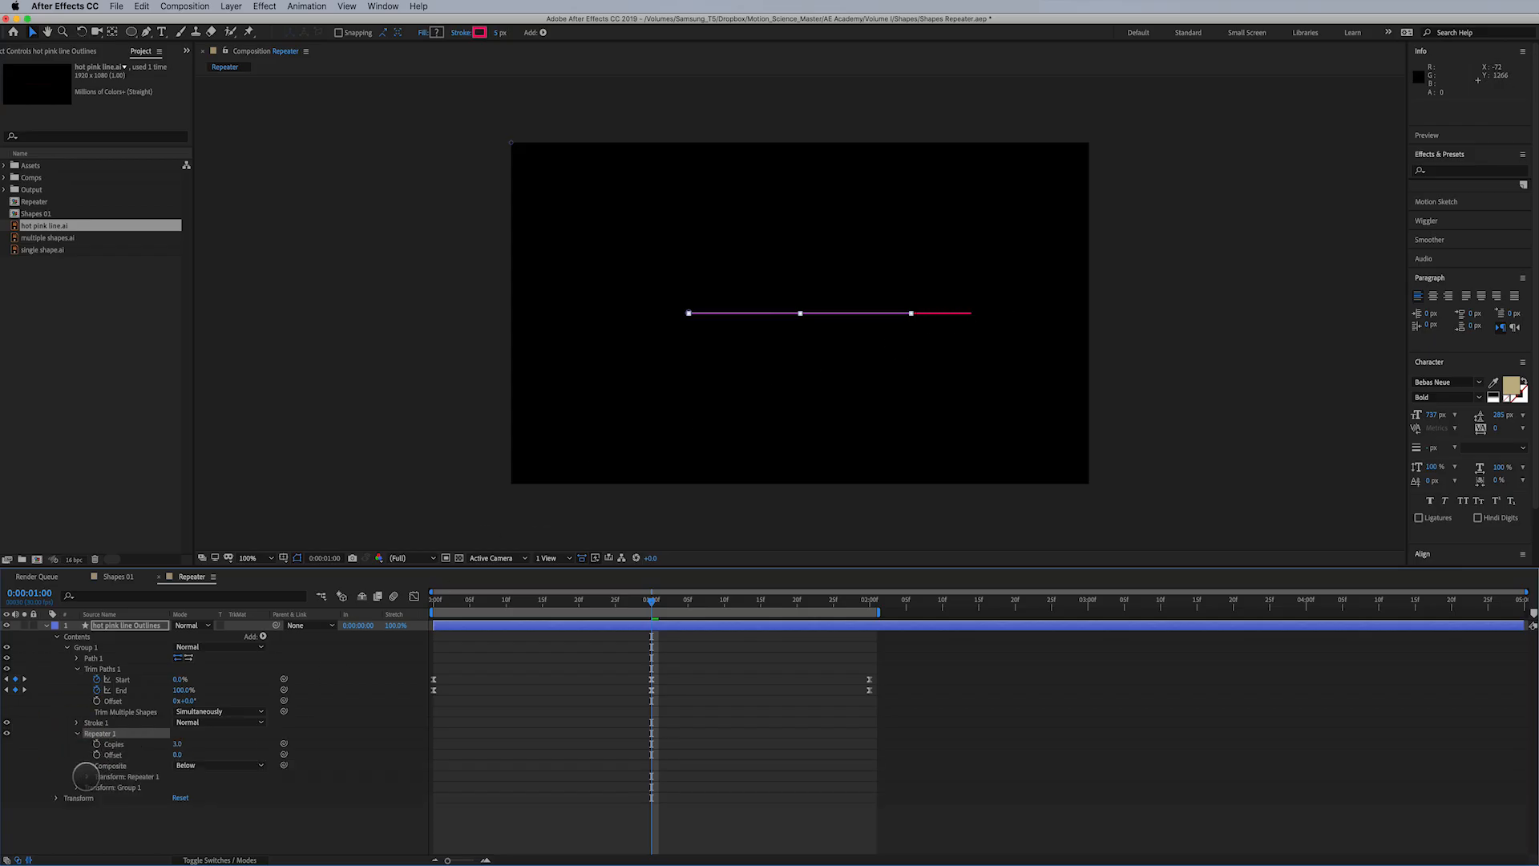
click(87, 776)
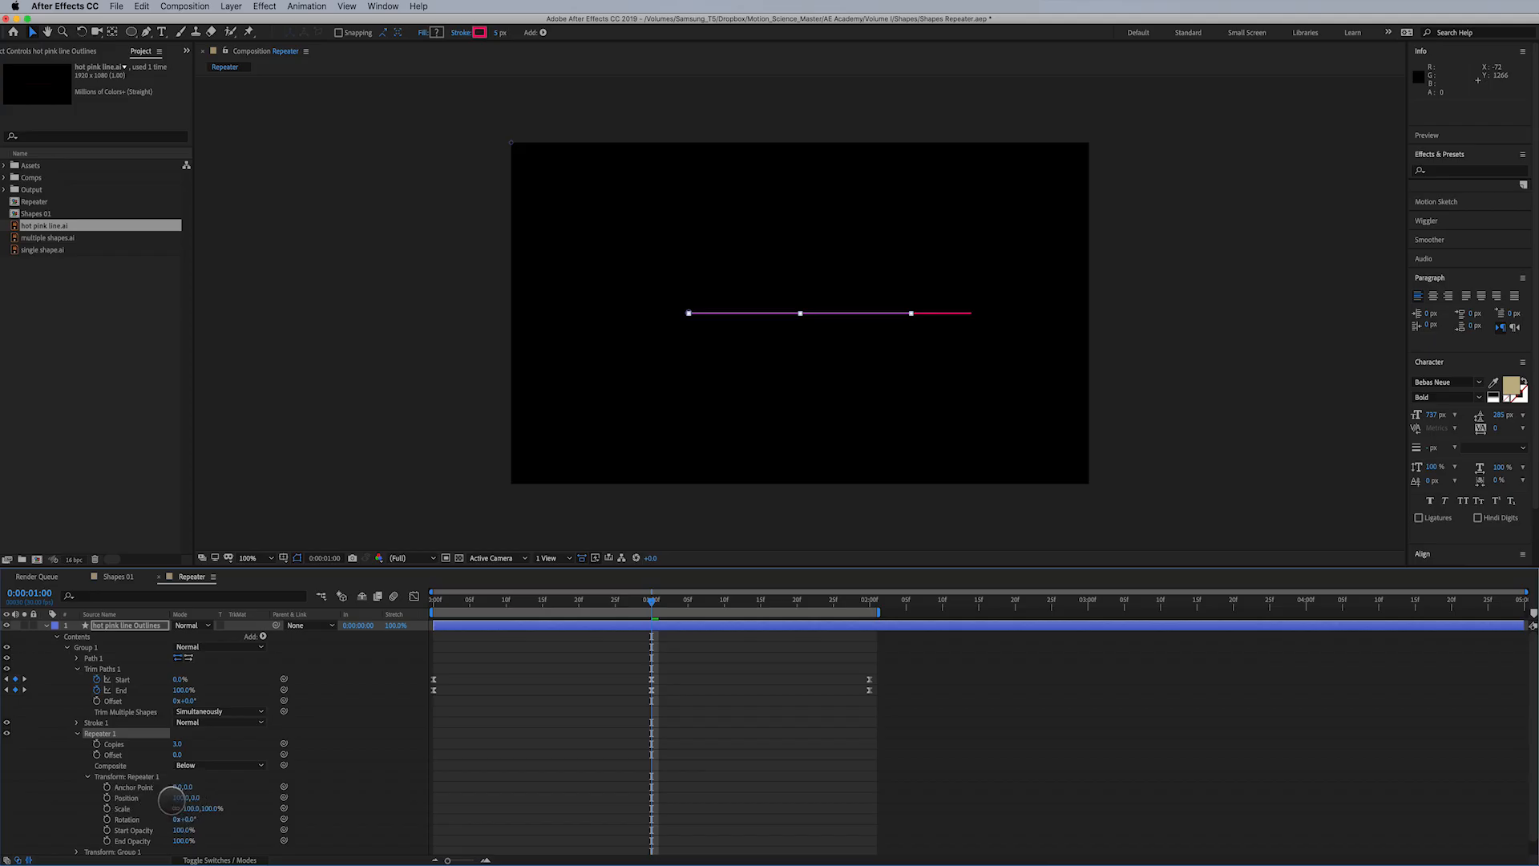
scroll(68, 794, down, 1)
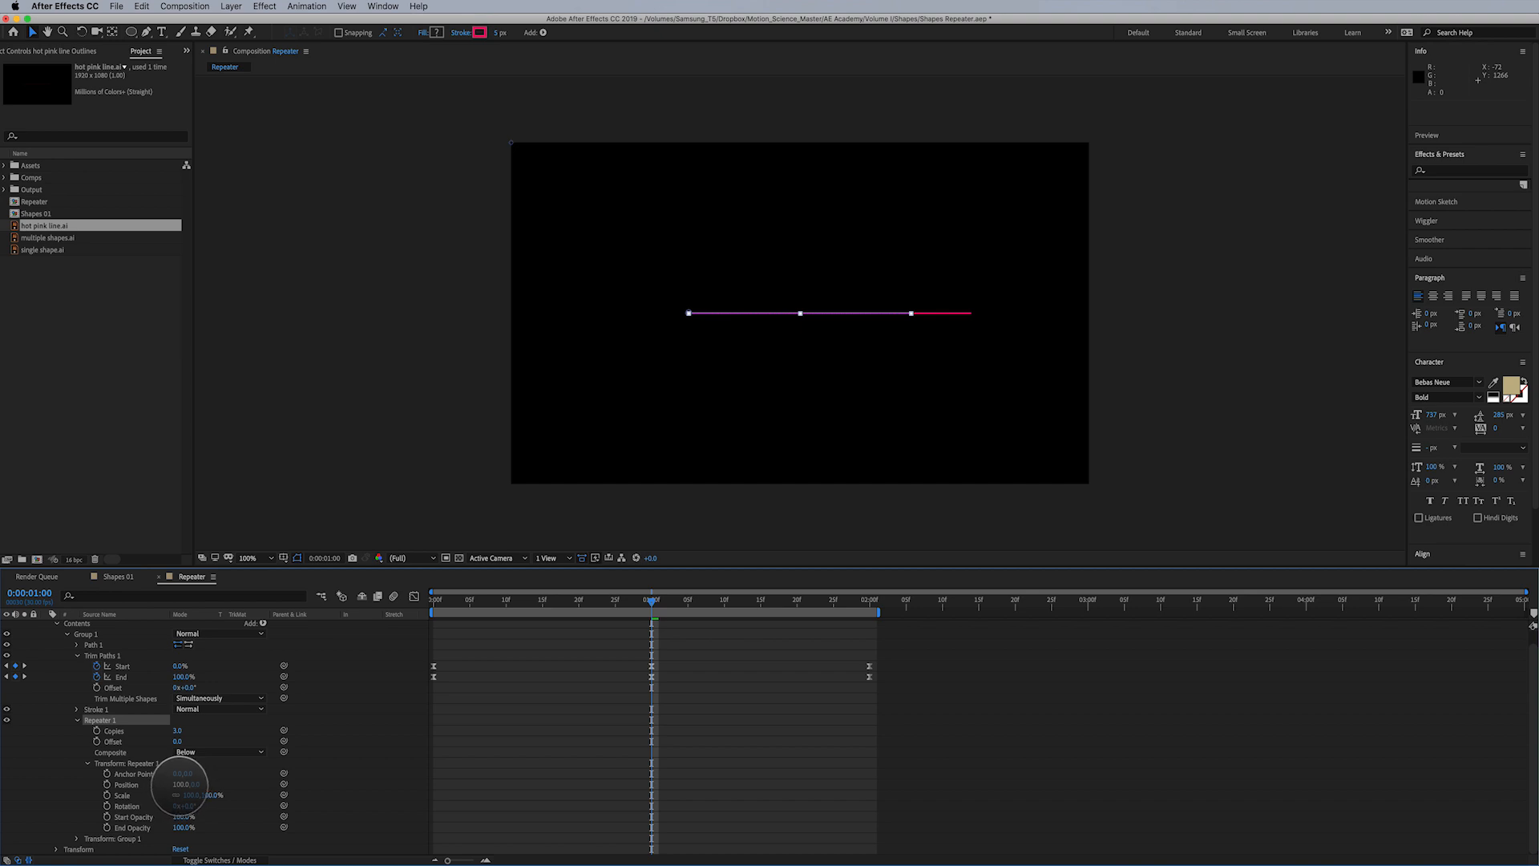
Set the Repeater to 6 copies and its transform Position to 0, 95 so the lines stack vertically
click(181, 784)
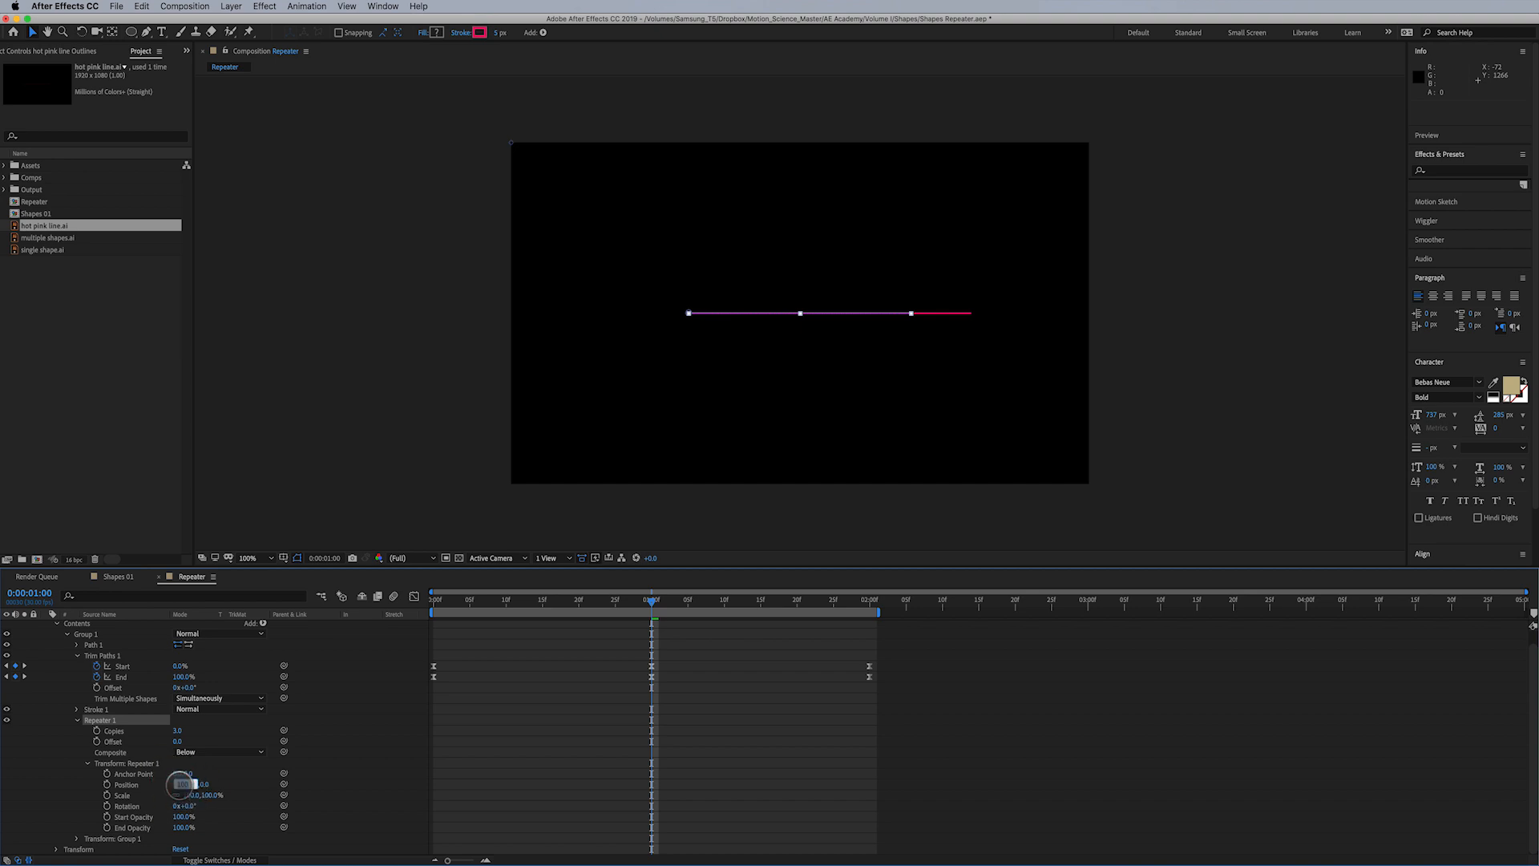
text(0)
key(Return)
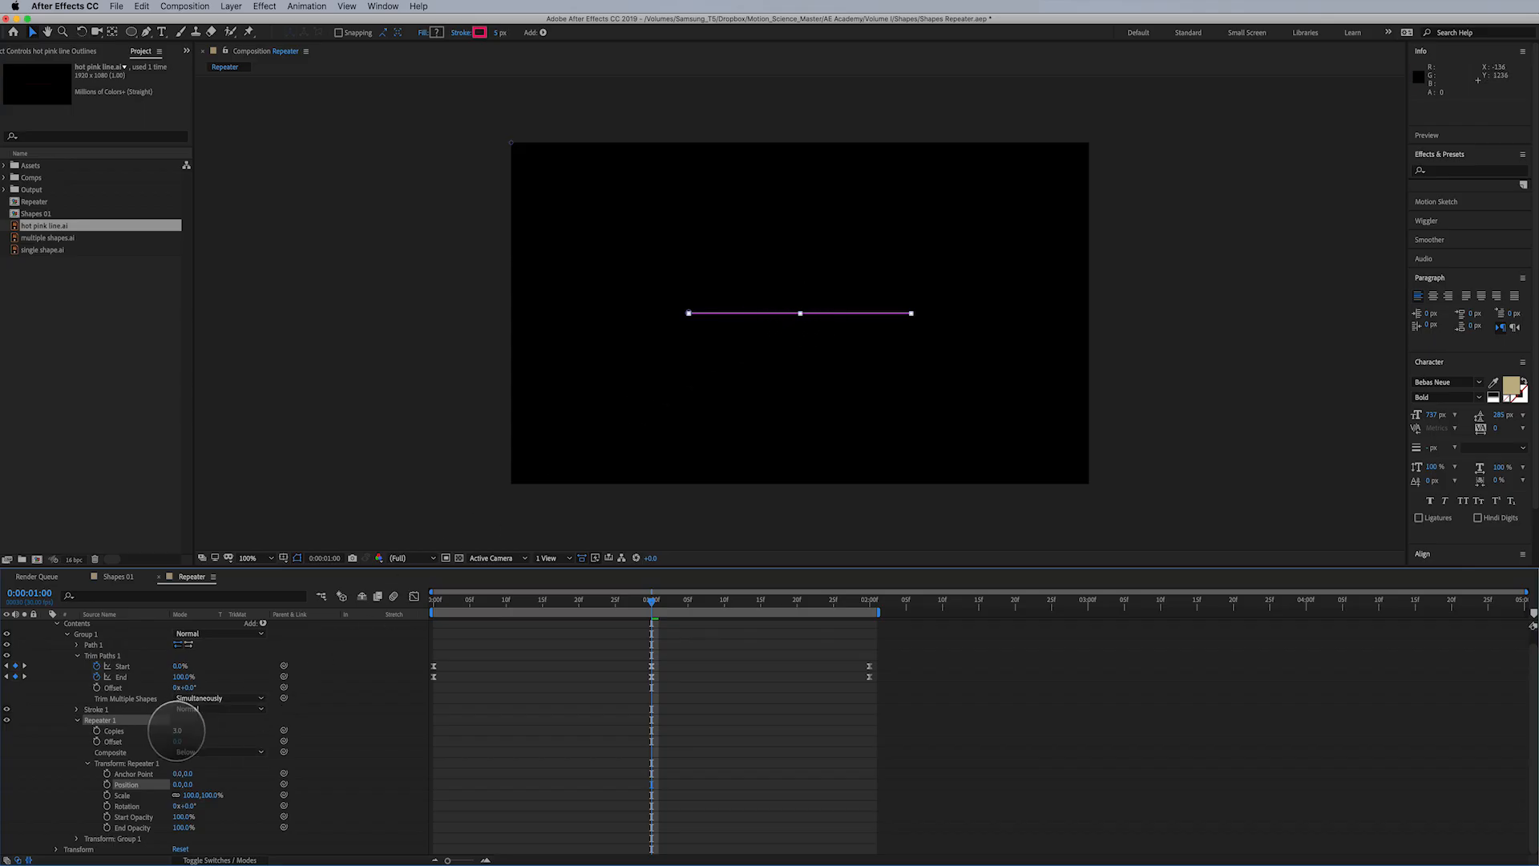
click(178, 730)
text(6)
key(Return)
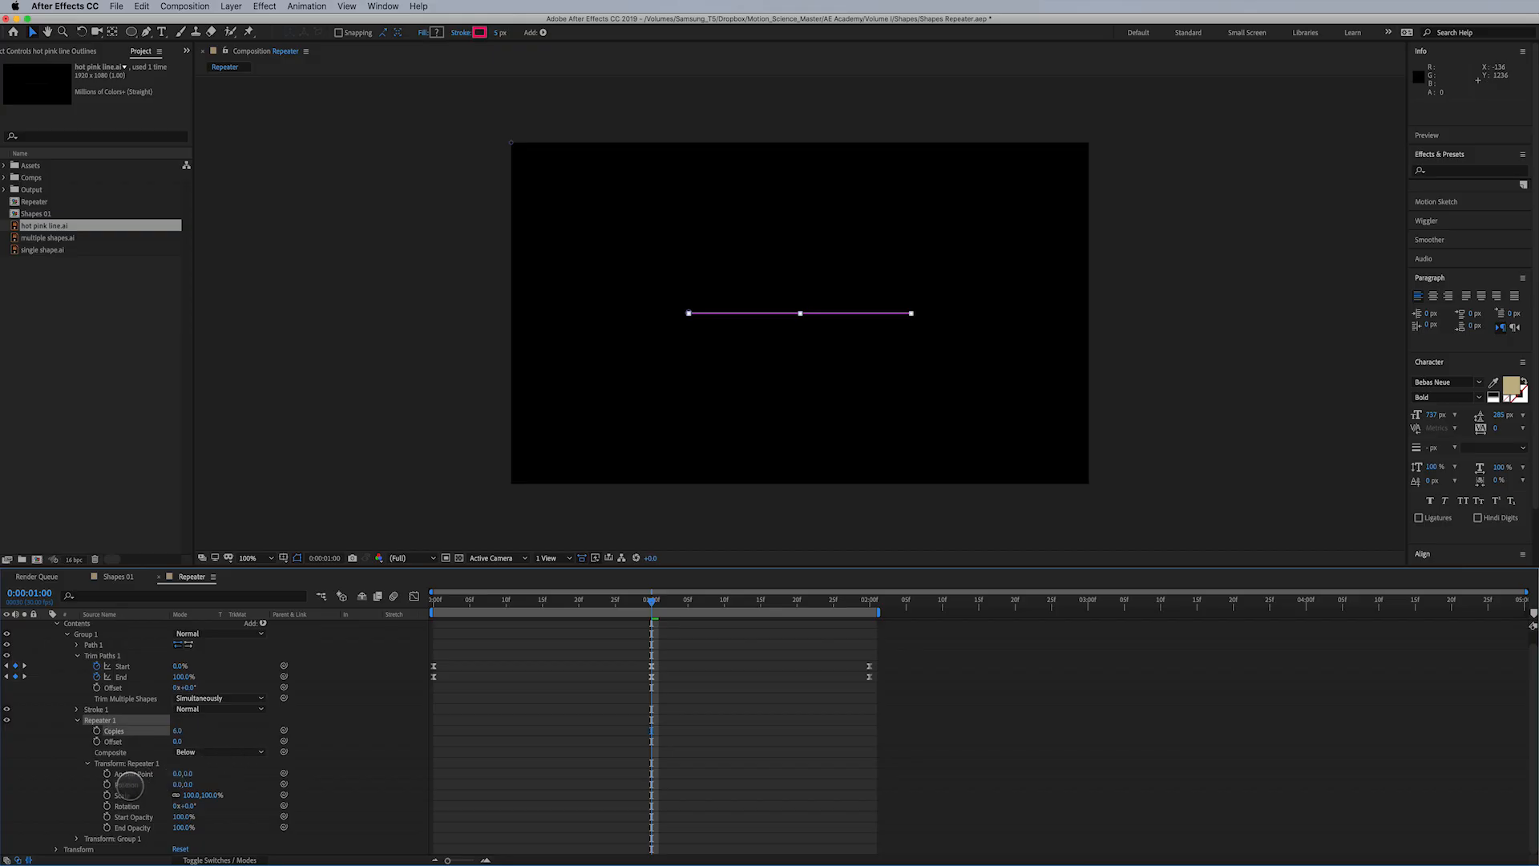
click(126, 783)
drag(188, 784, 258, 772)
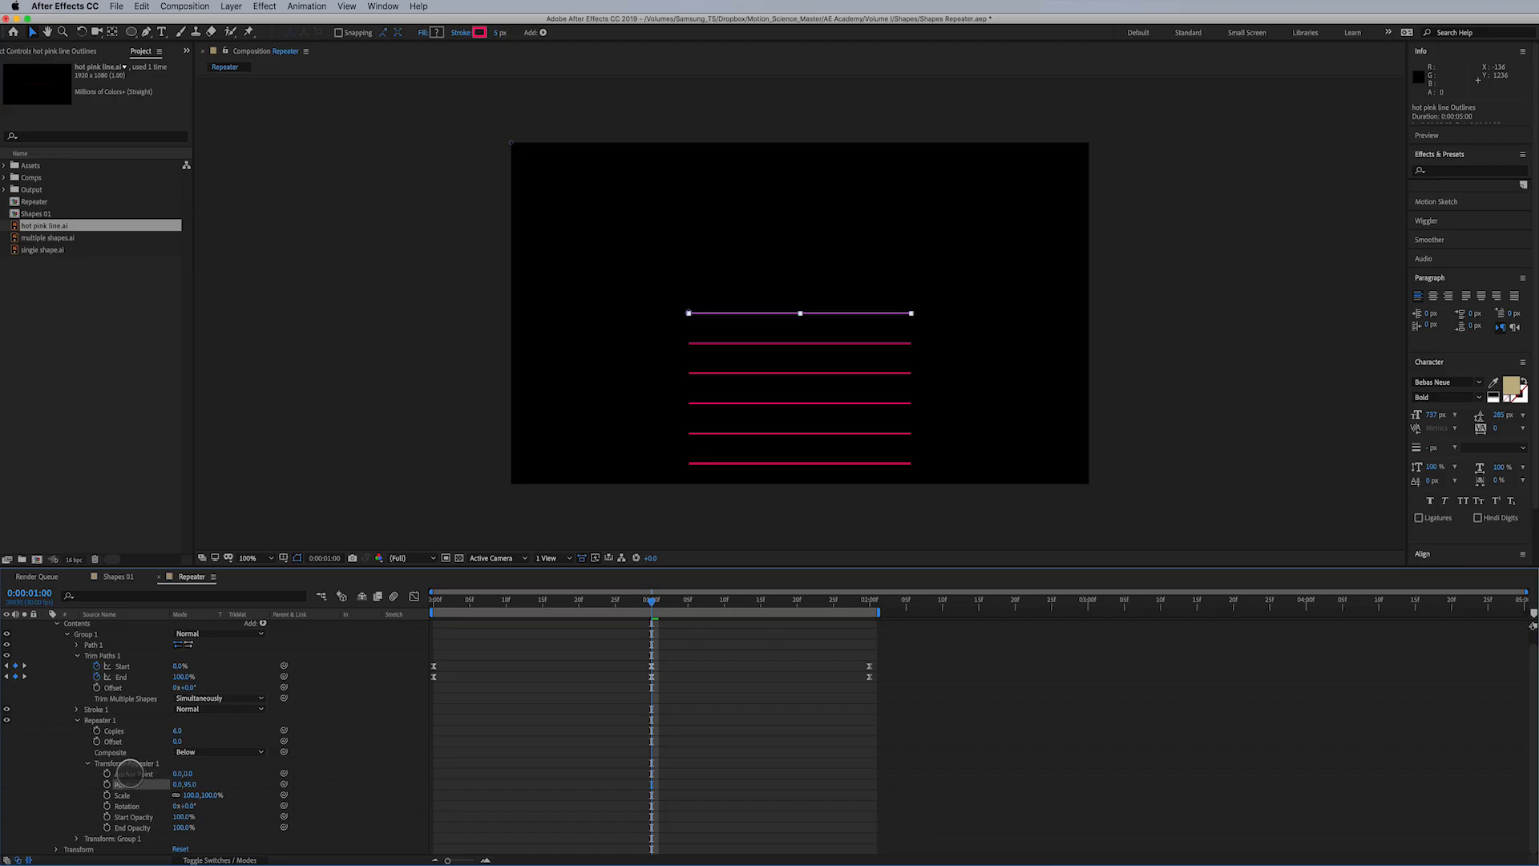
Centre the line stack vertically against the title/action safe guides with Group 1's Position Y at about -245, and preview the animation
click(76, 838)
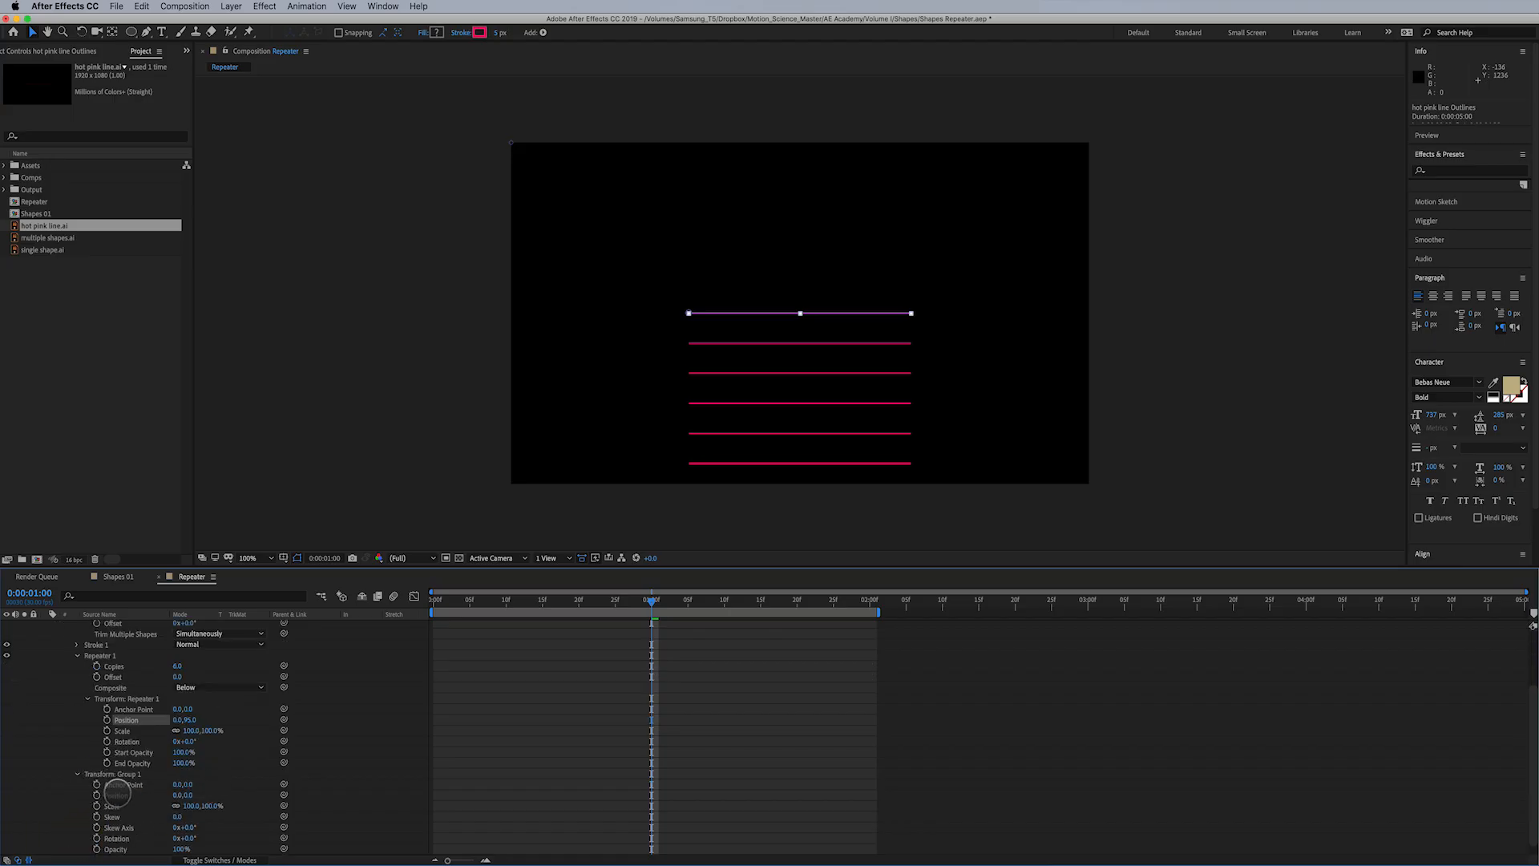
click(128, 795)
drag(186, 795, 58, 769)
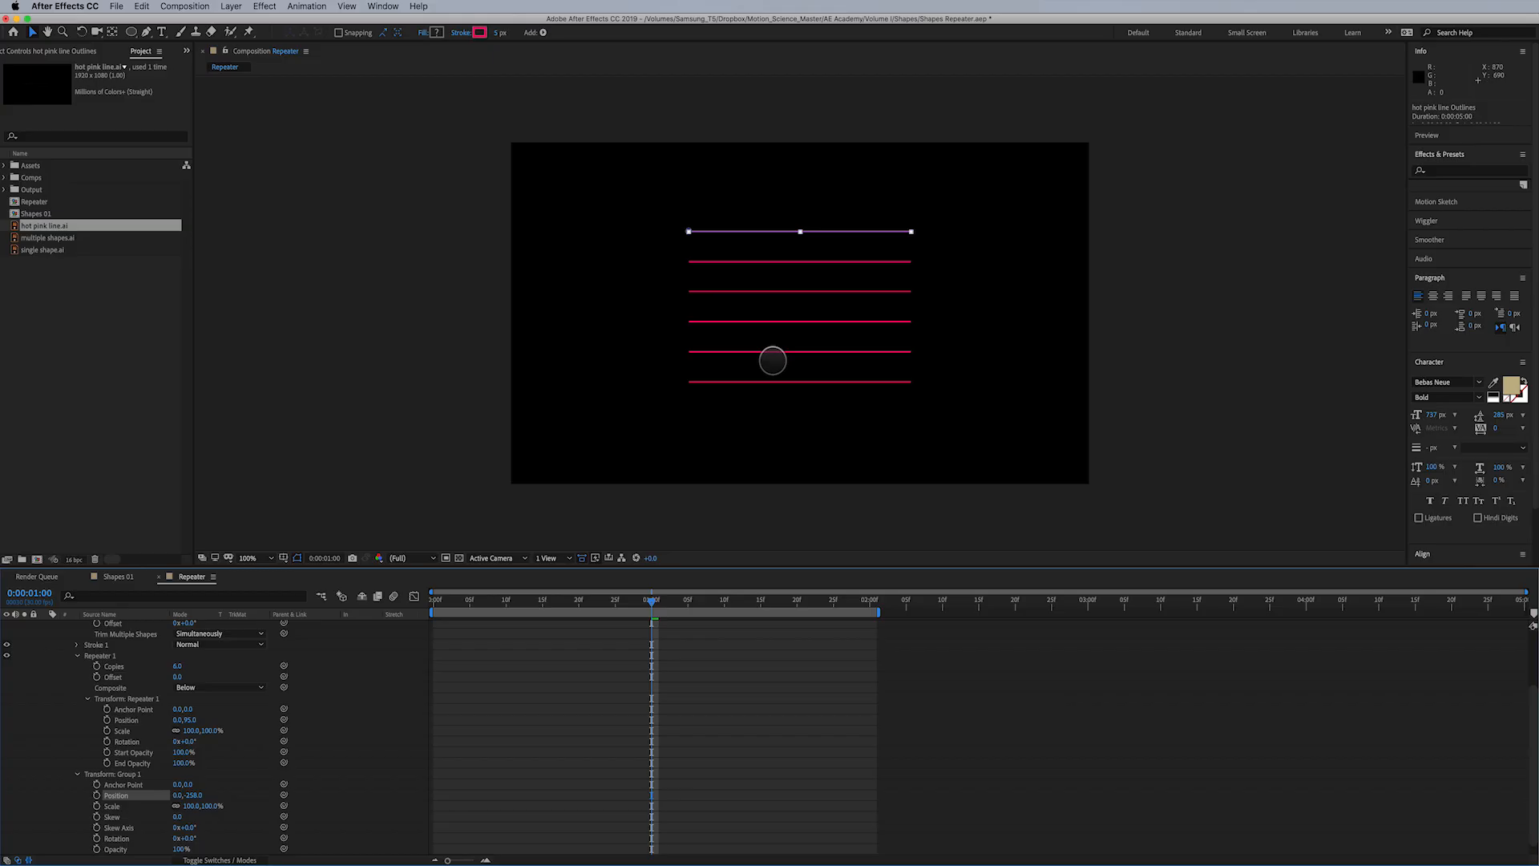
key(apostrophe)
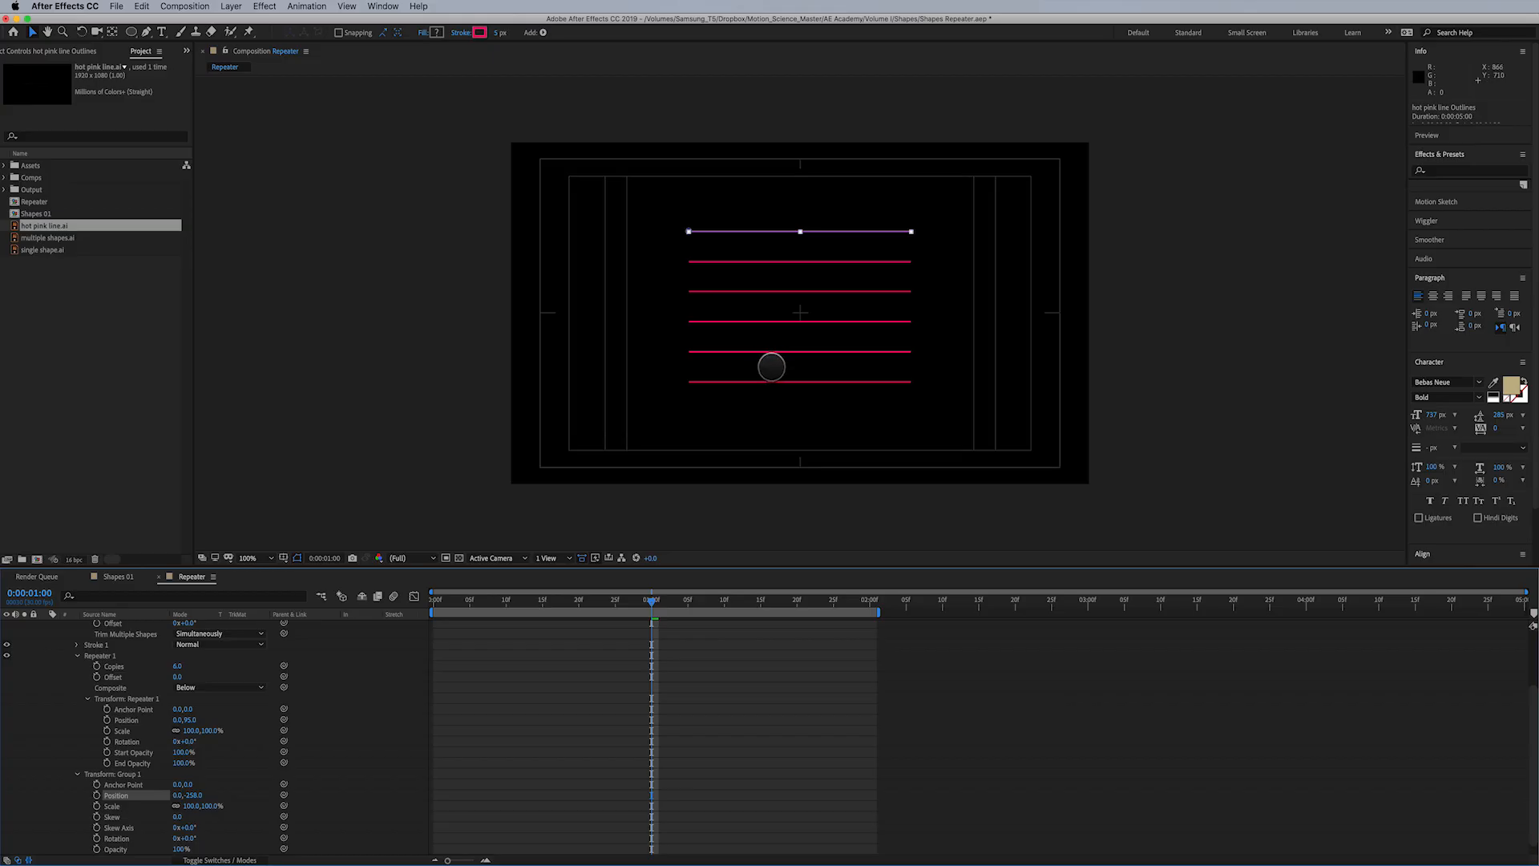
key(apostrophe)
key(apostrophe)
key(apostrophe)
key(apostrophe)
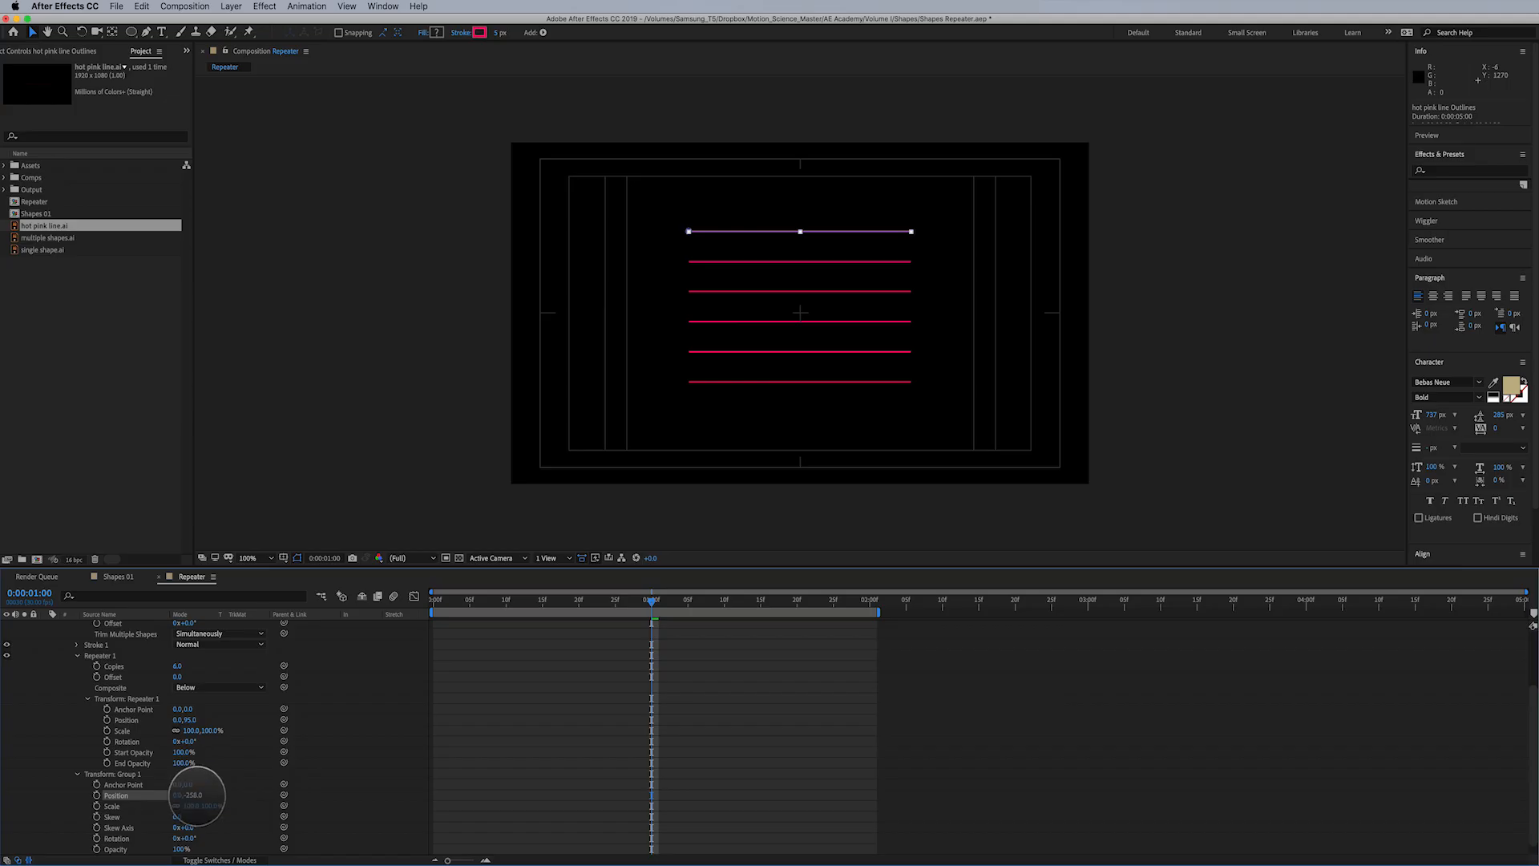
drag(199, 796, 205, 795)
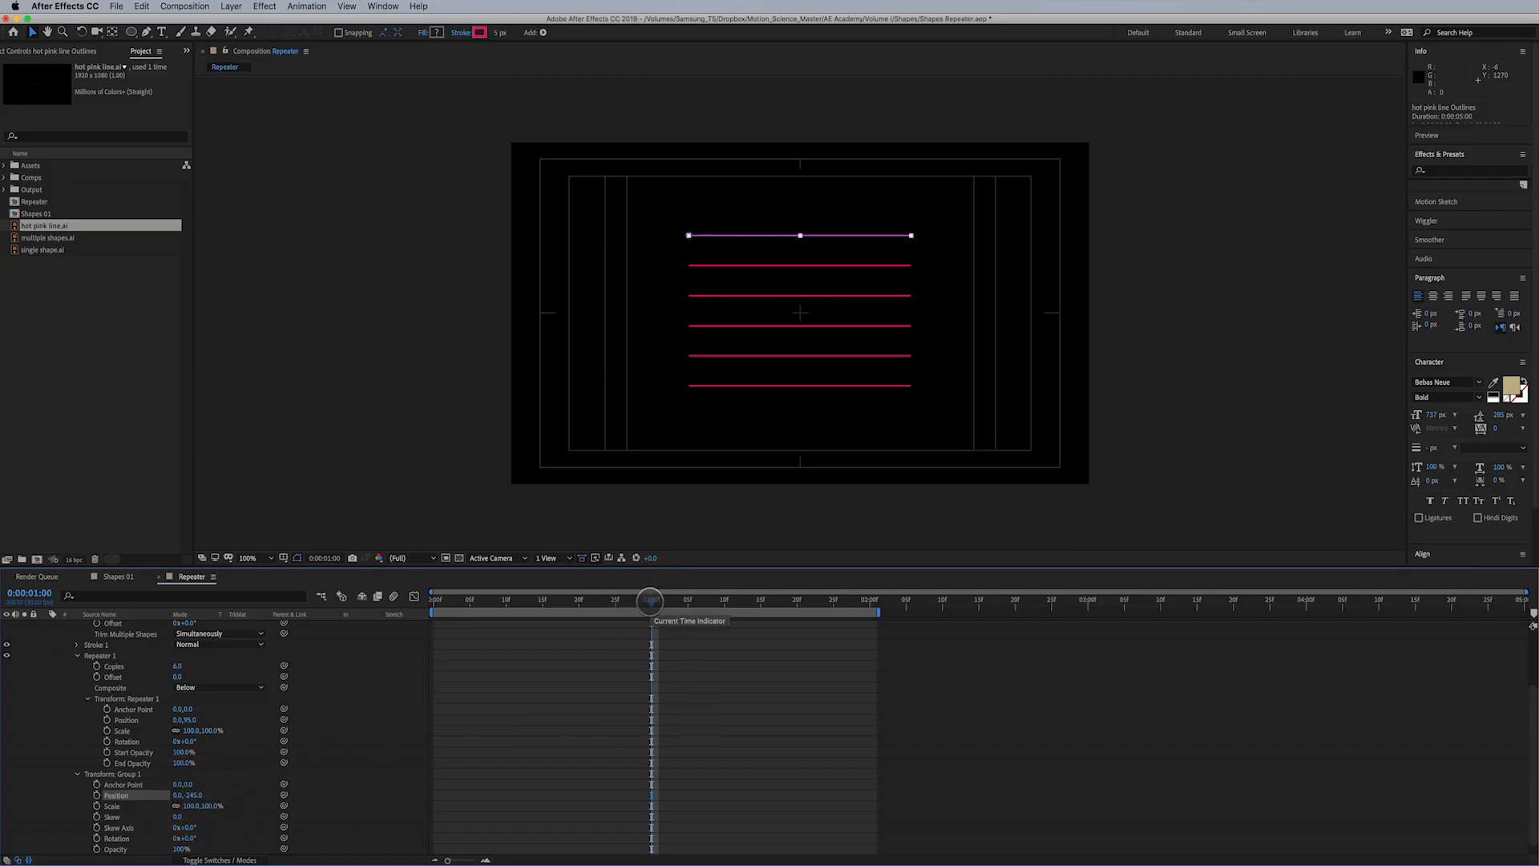
key(space)
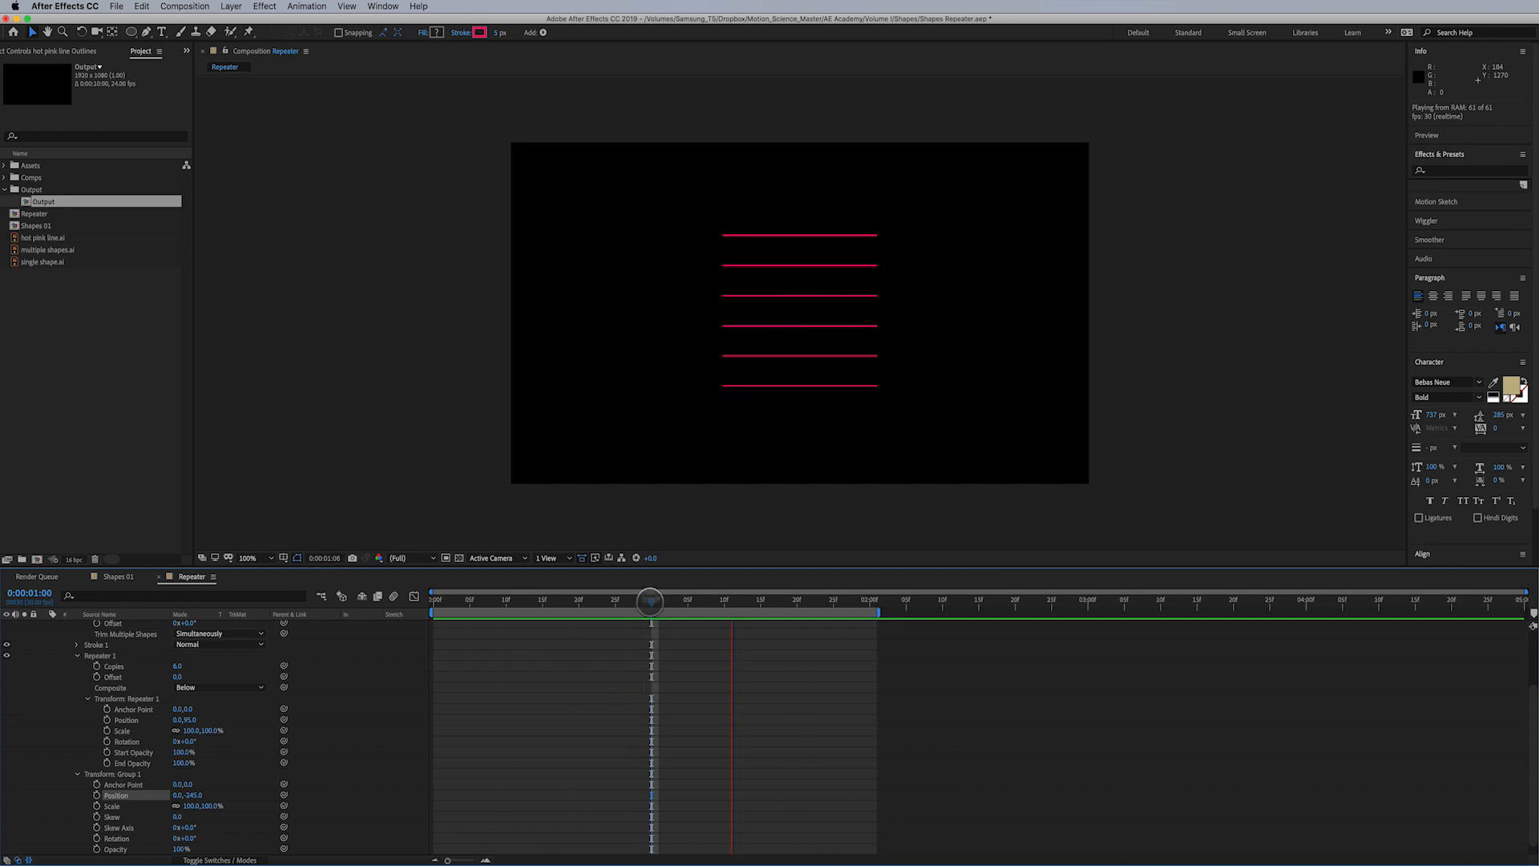
mouse_move(664, 600)
mouse_down()
mouse_move(521, 608)
mouse_move(651, 611)
mouse_up()
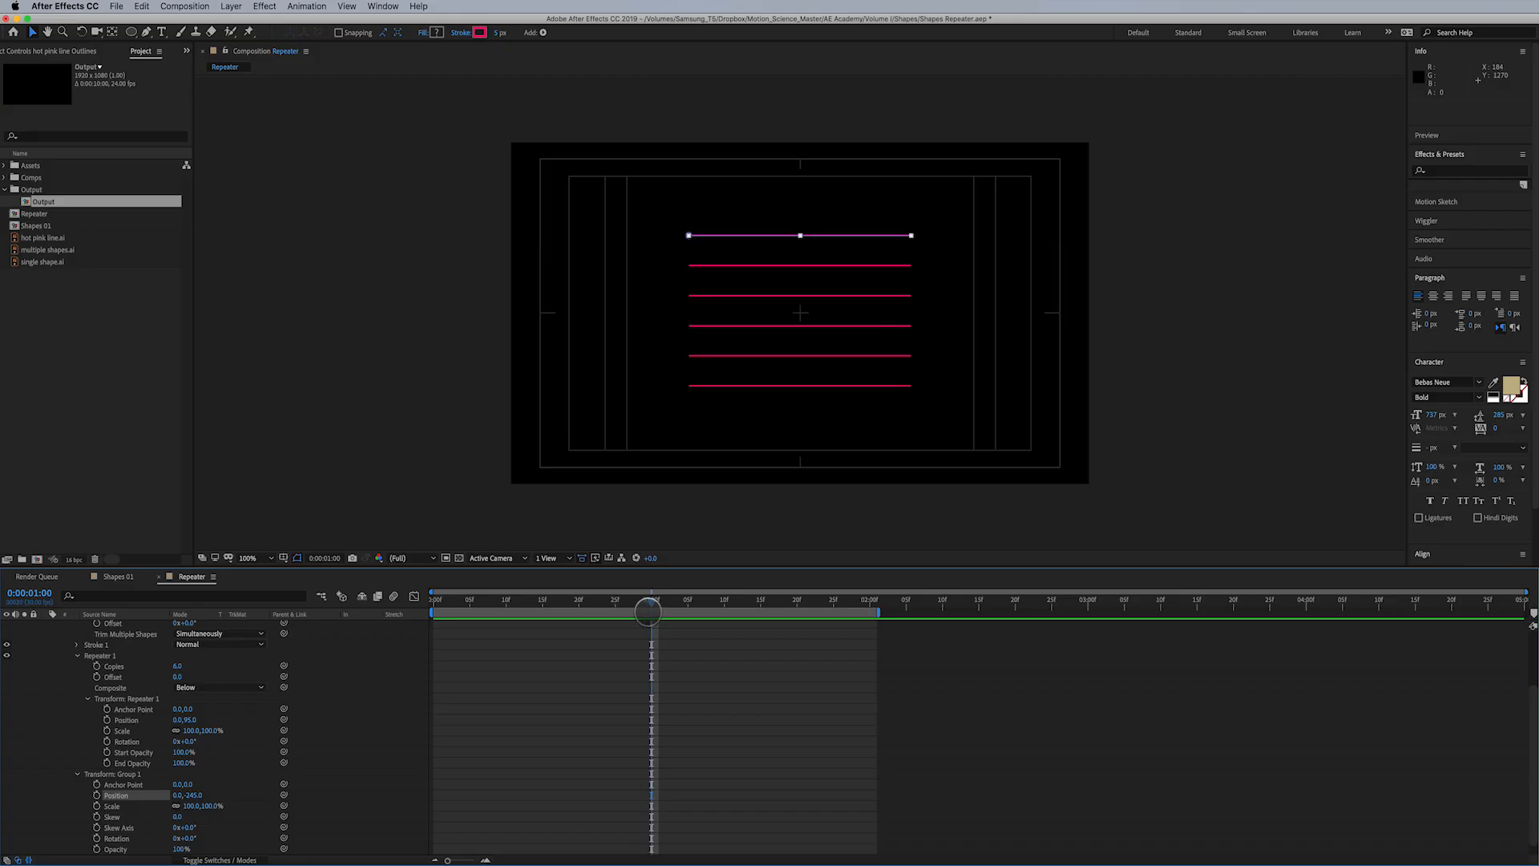
Collapse the property groups, move Repeater 1 above Trim Paths 1 in Group 1, and scrub the animation
scroll(61, 701, up, 5)
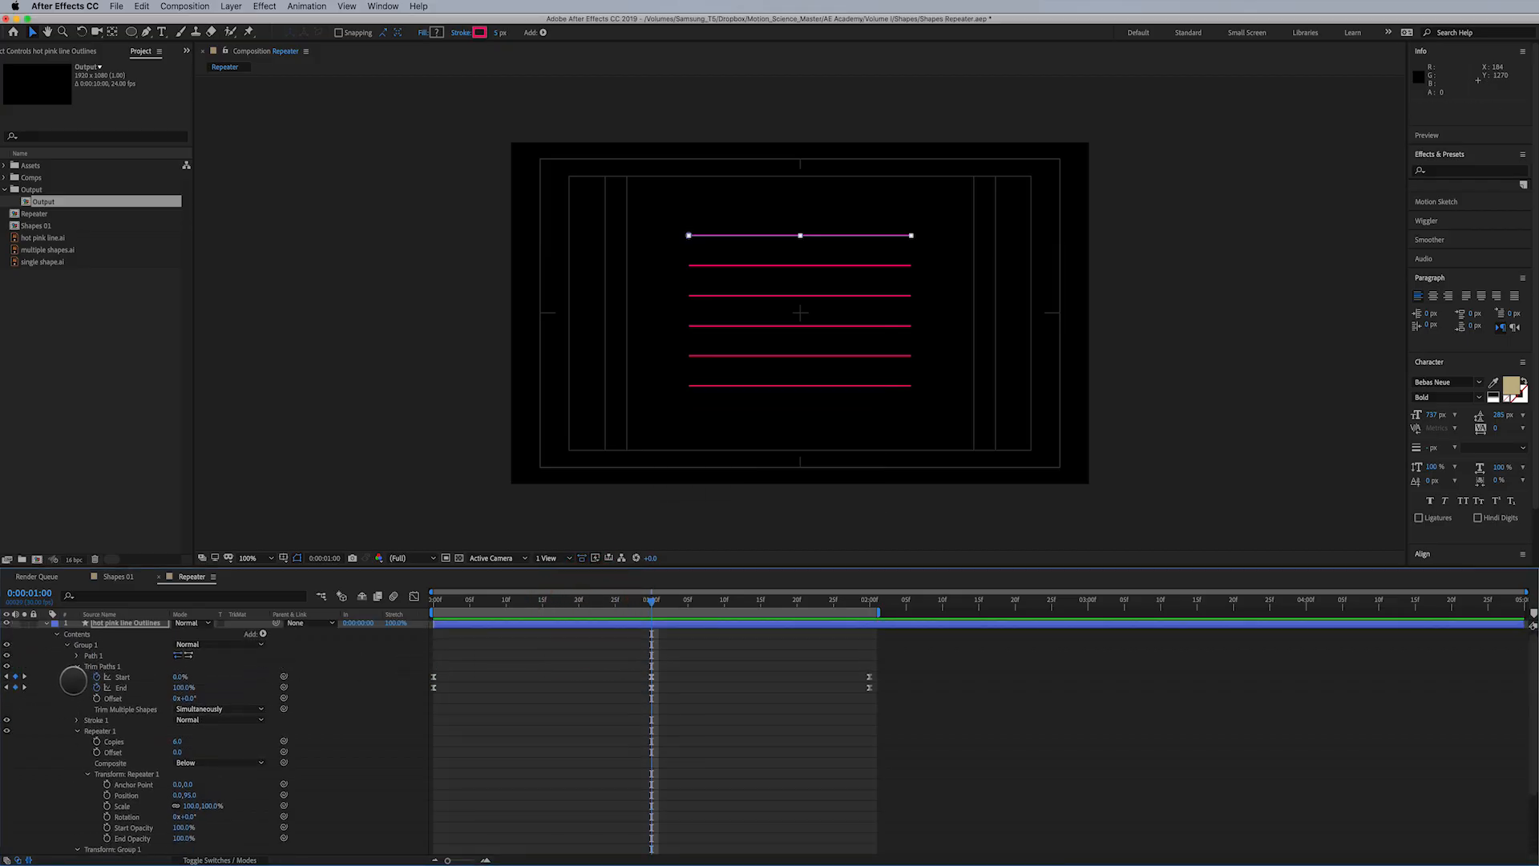
click(76, 666)
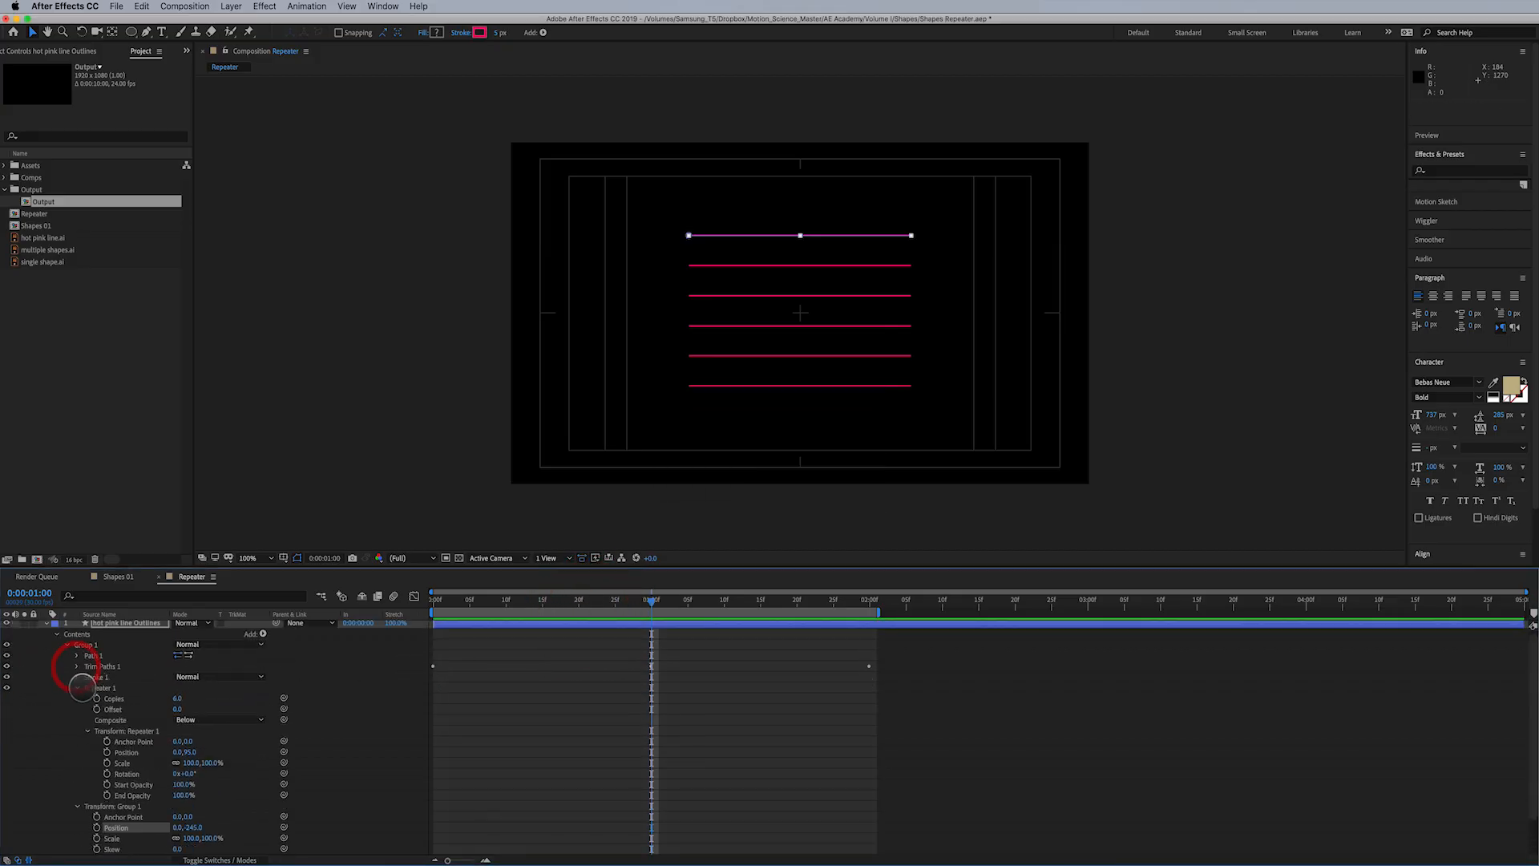
click(77, 688)
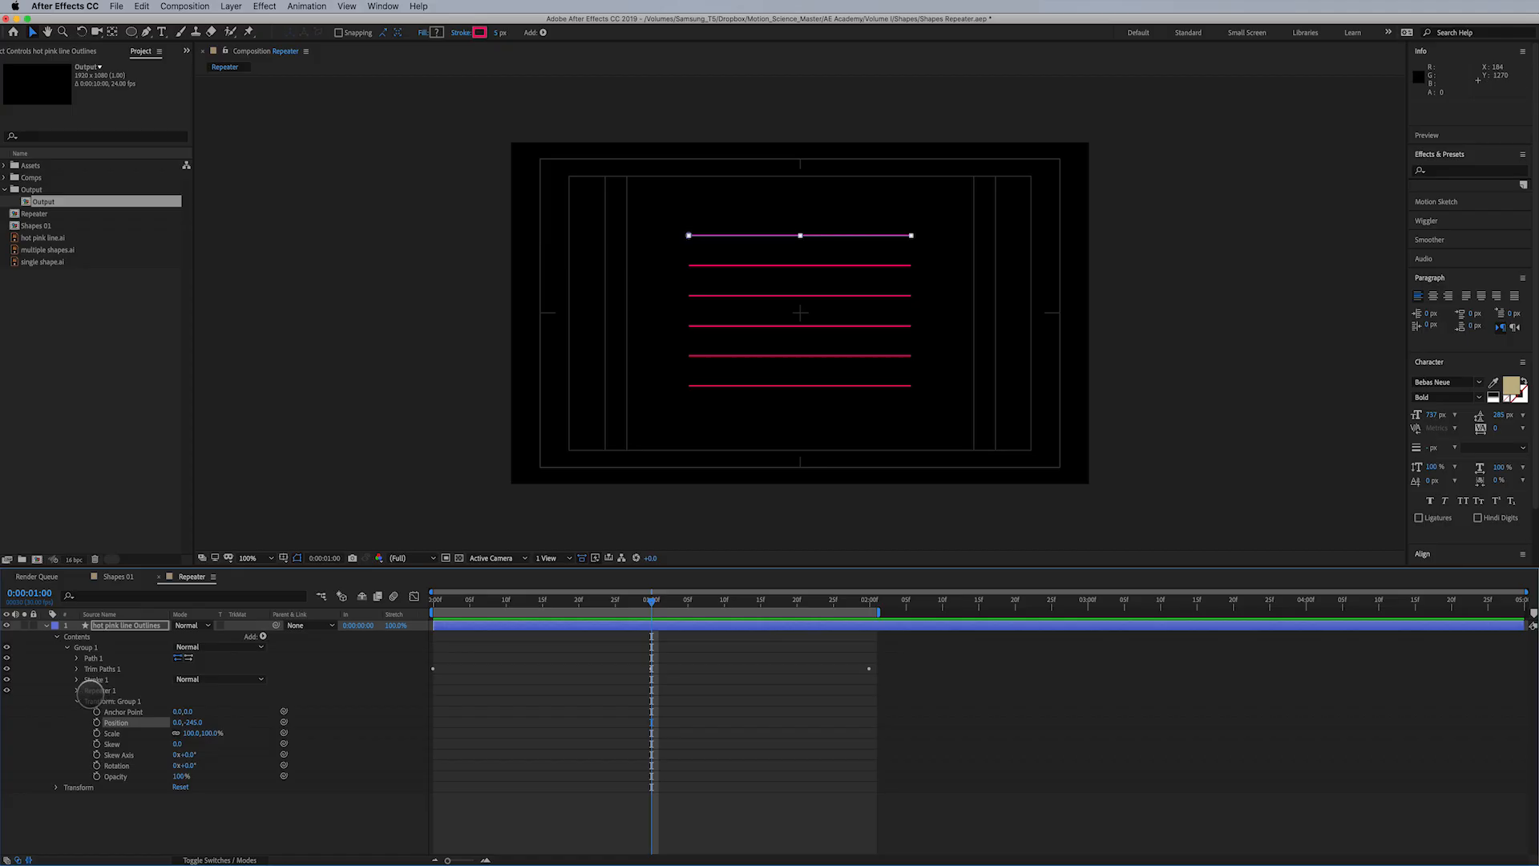
click(76, 701)
drag(97, 690, 103, 669)
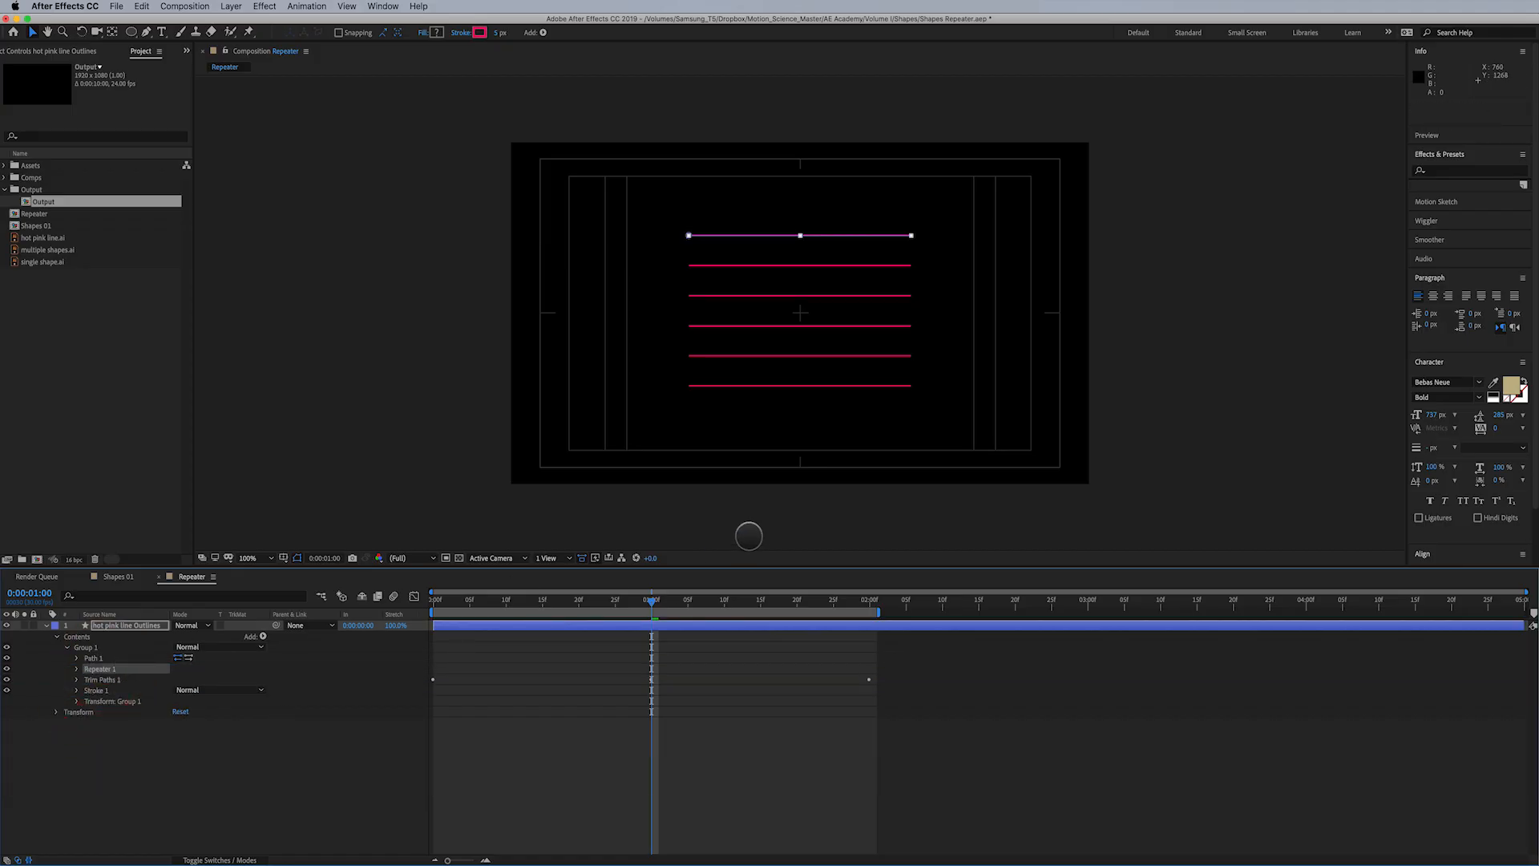
drag(656, 603, 594, 607)
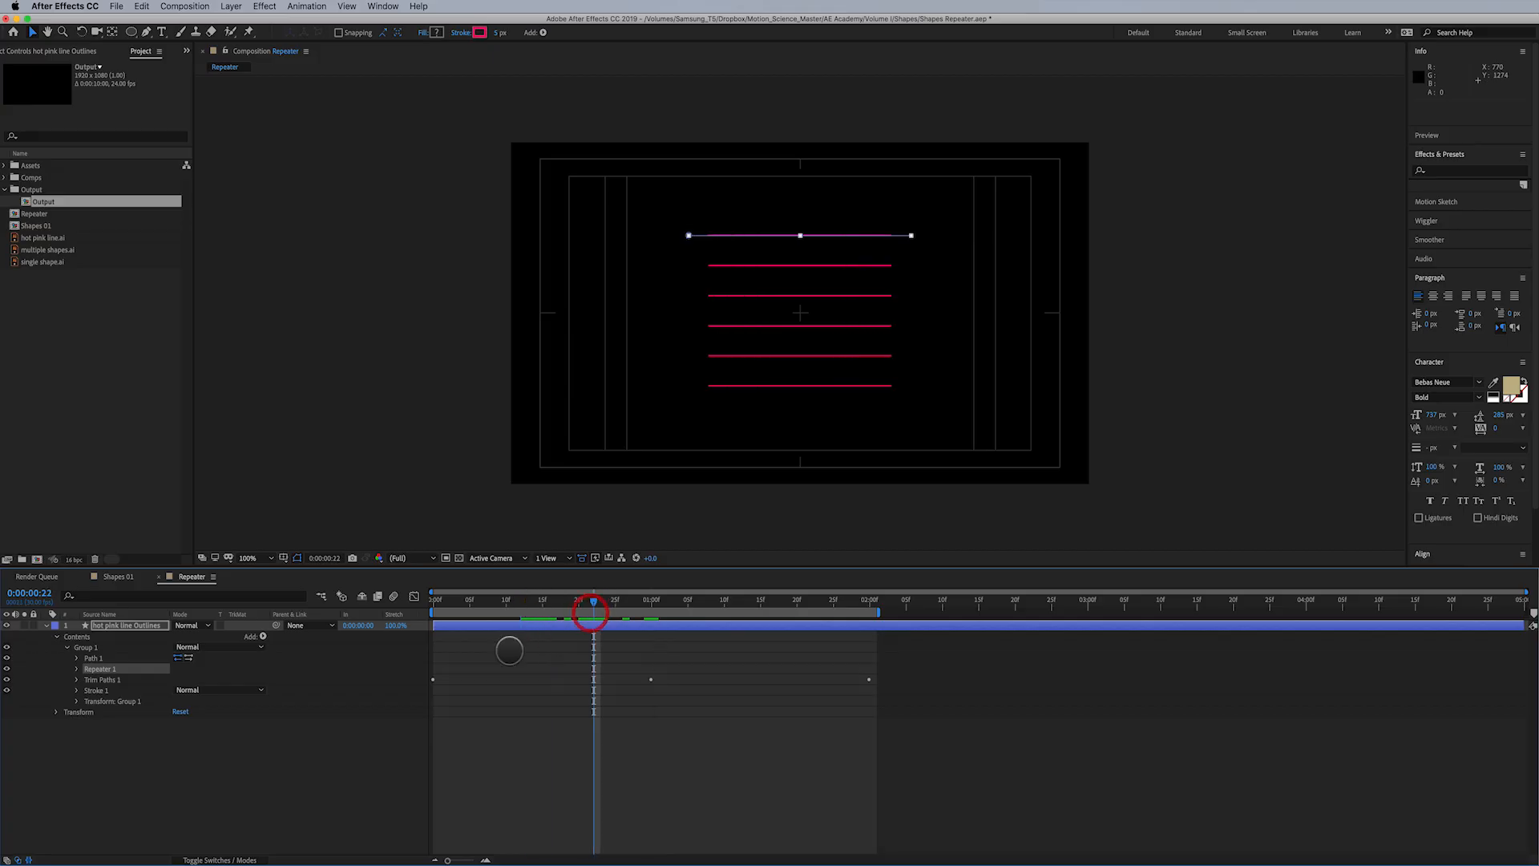
Set Trim Multiple Shapes of Trim Paths 1 to Individually and scrub through the line animation
click(76, 679)
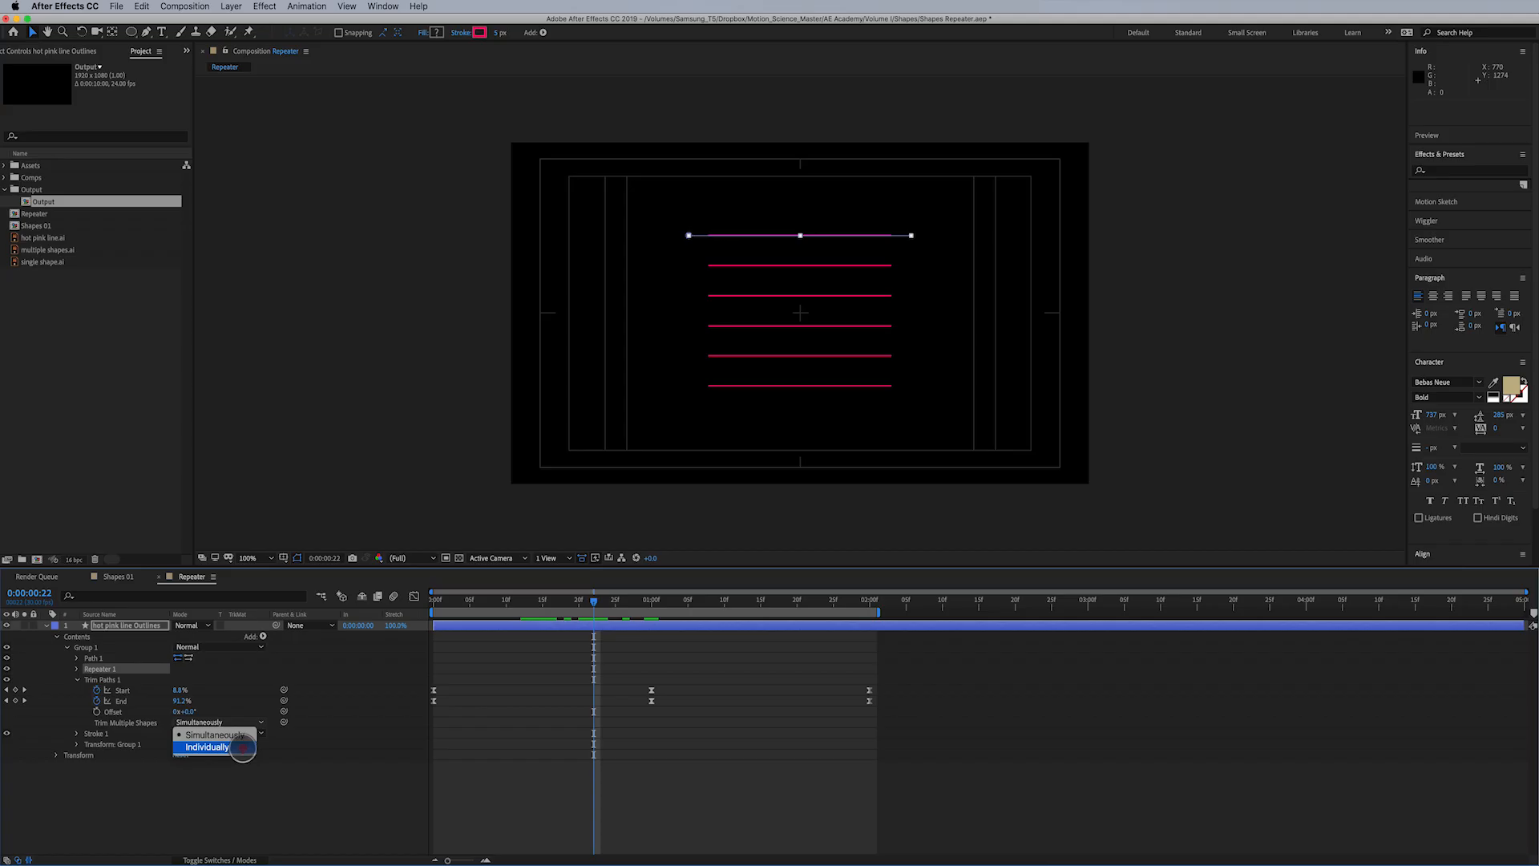
click(240, 747)
drag(597, 605, 673, 629)
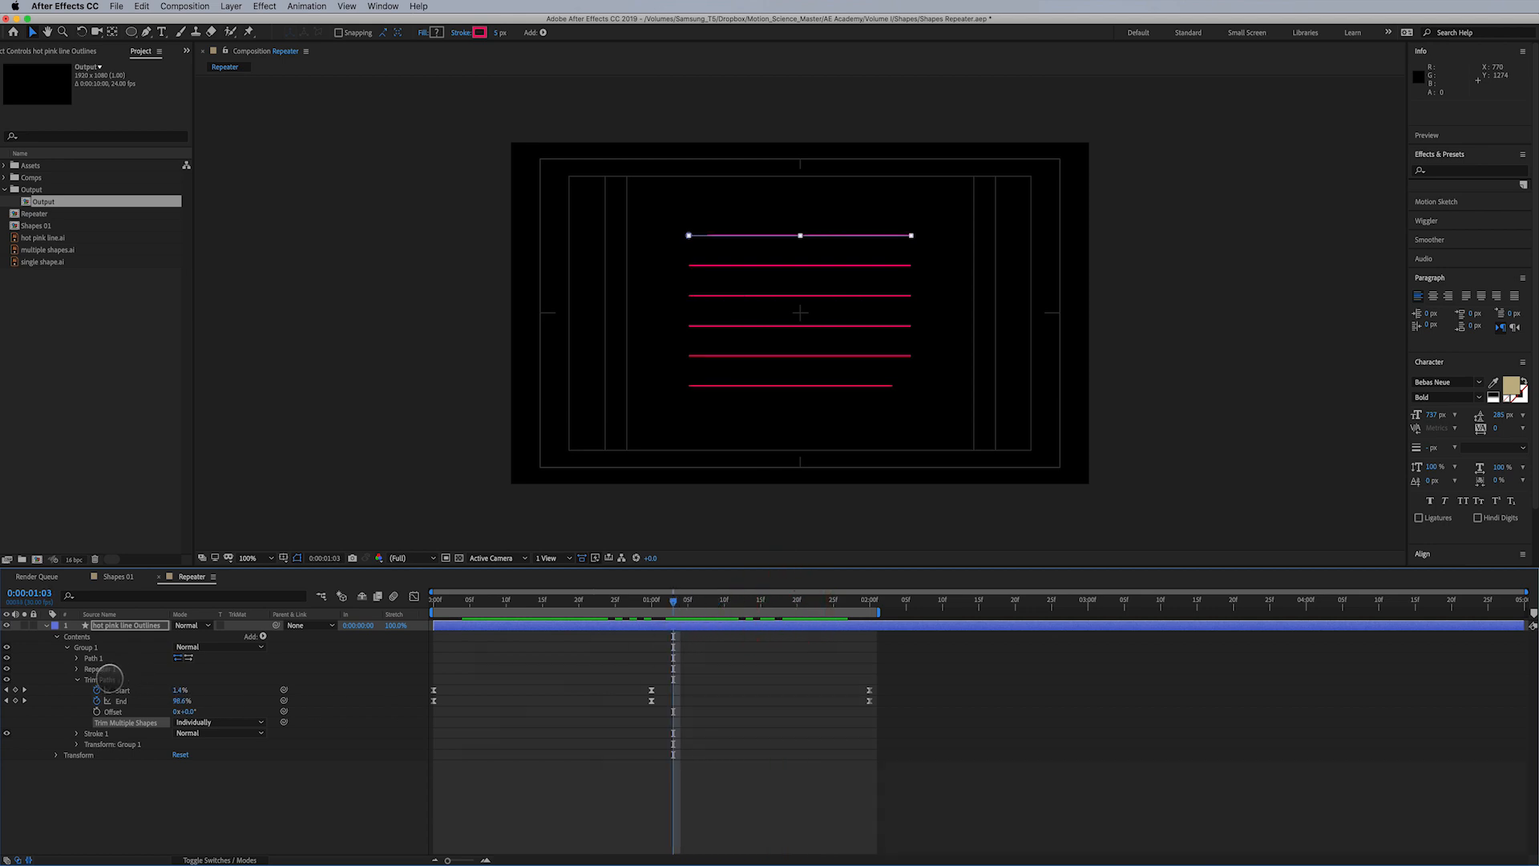
Set the stroke width of the hot pink line Outlines layer to 10 px
click(122, 624)
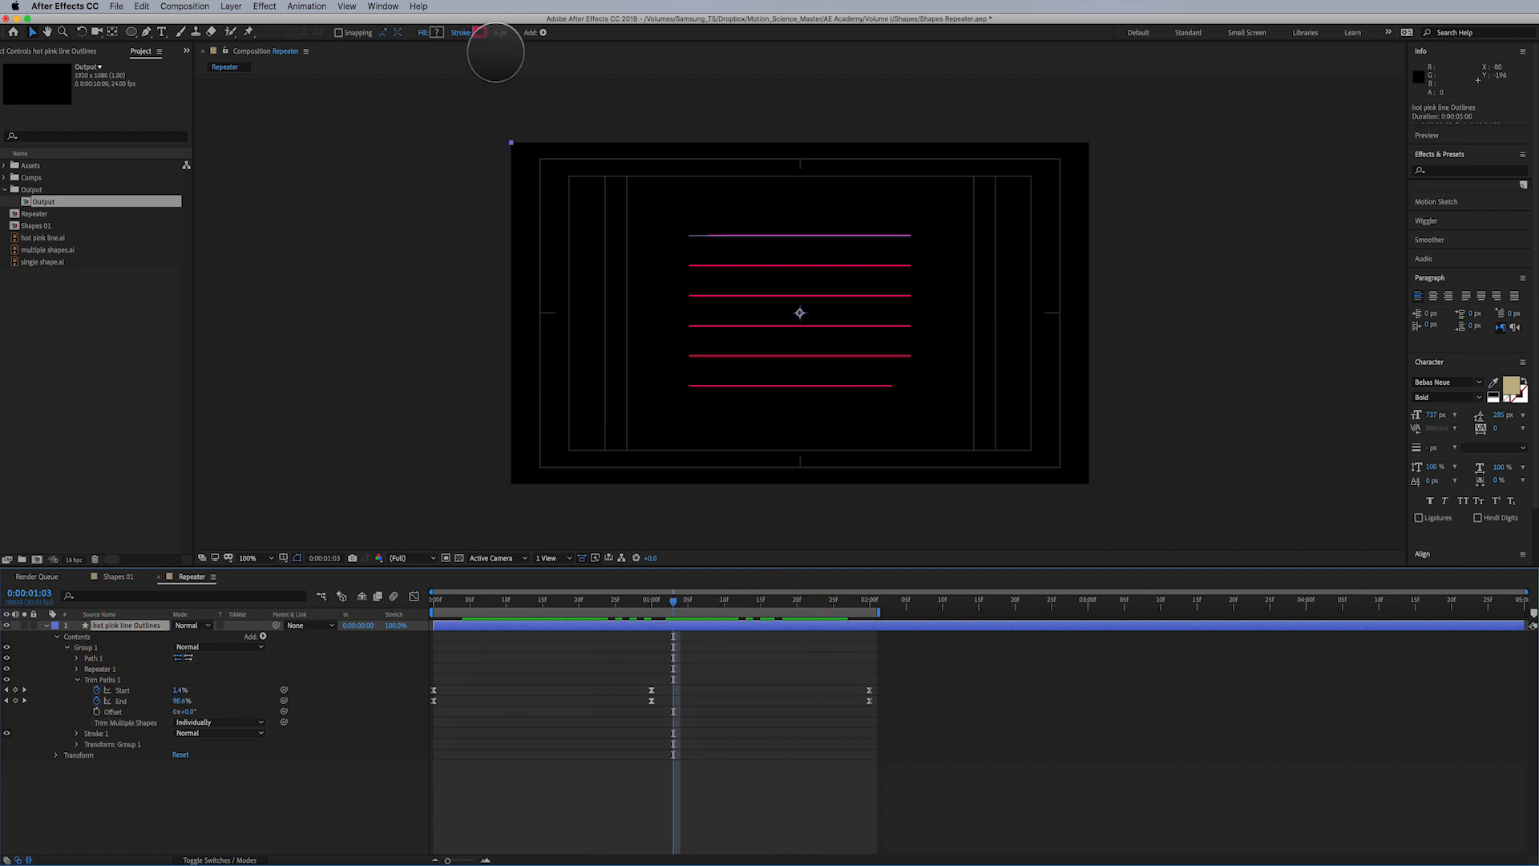
click(499, 33)
text(10)
key(Return)
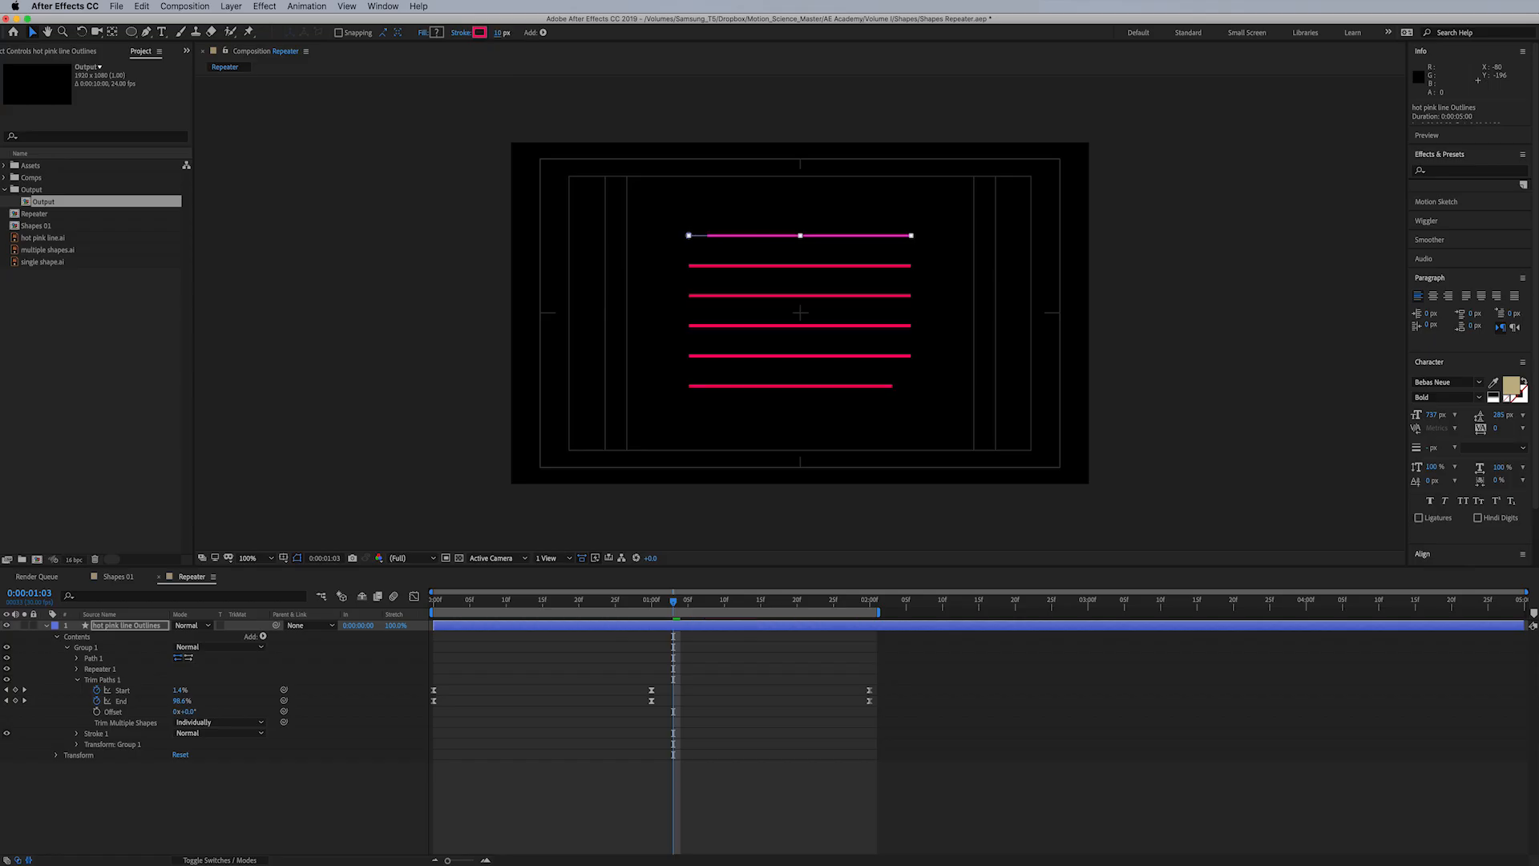
Change the Line Cap of Stroke 1 to Round Cap and check the line ends up close
key(period)
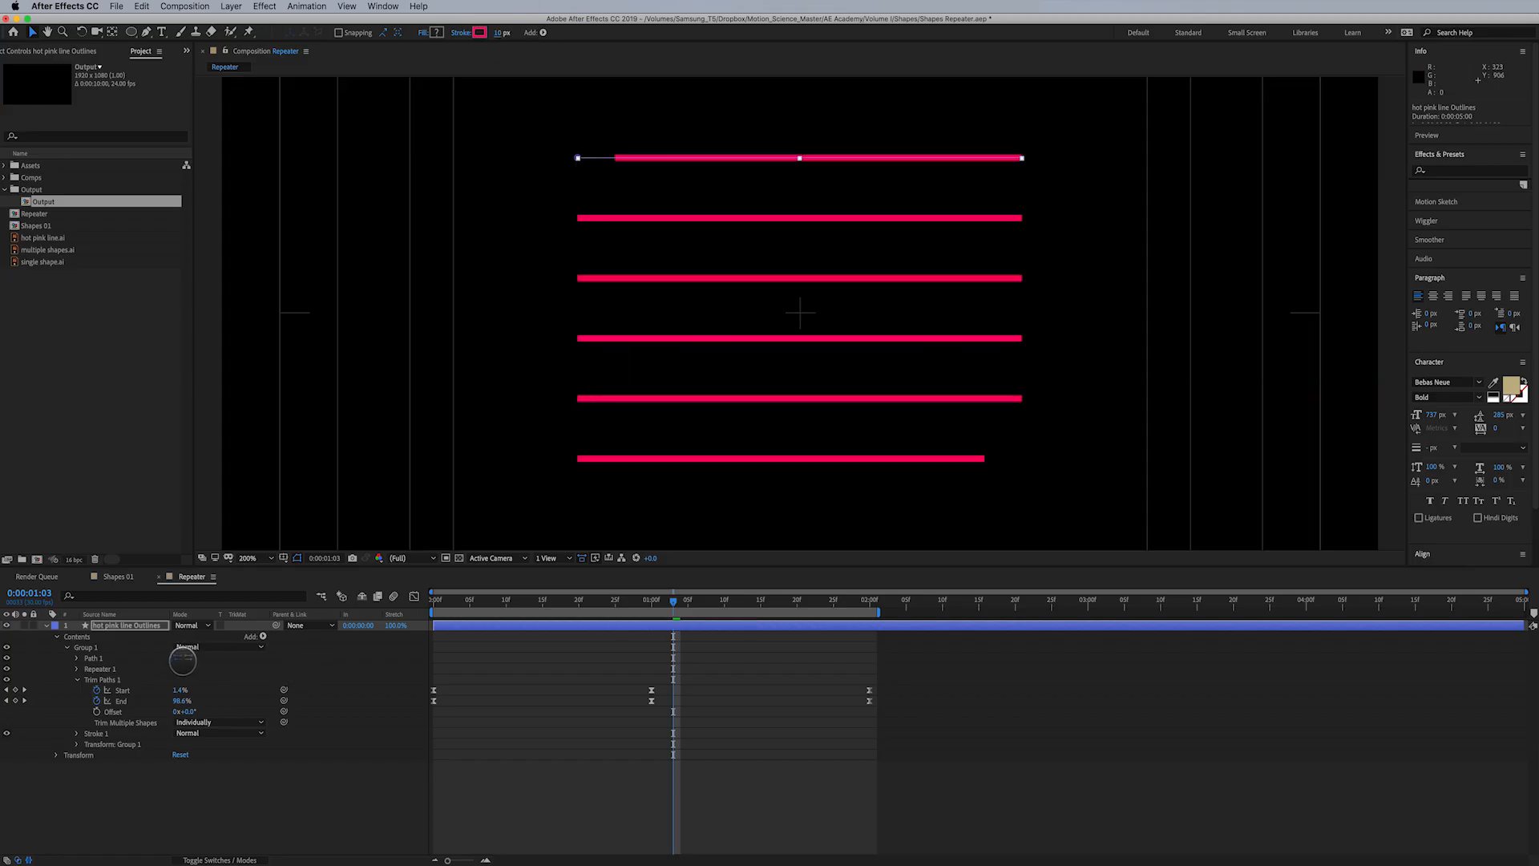
click(96, 733)
click(77, 733)
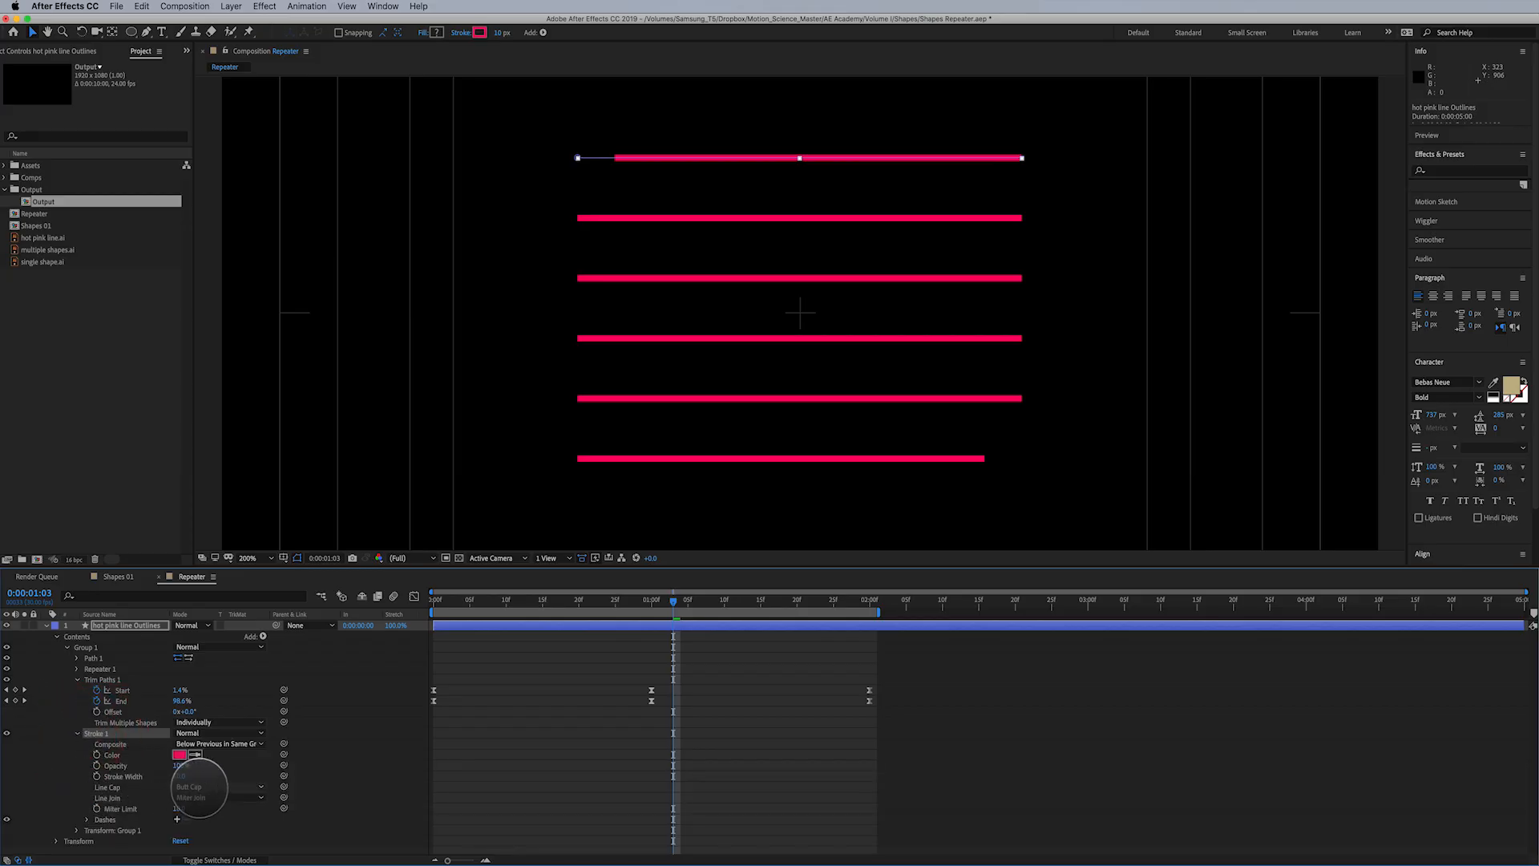
click(199, 786)
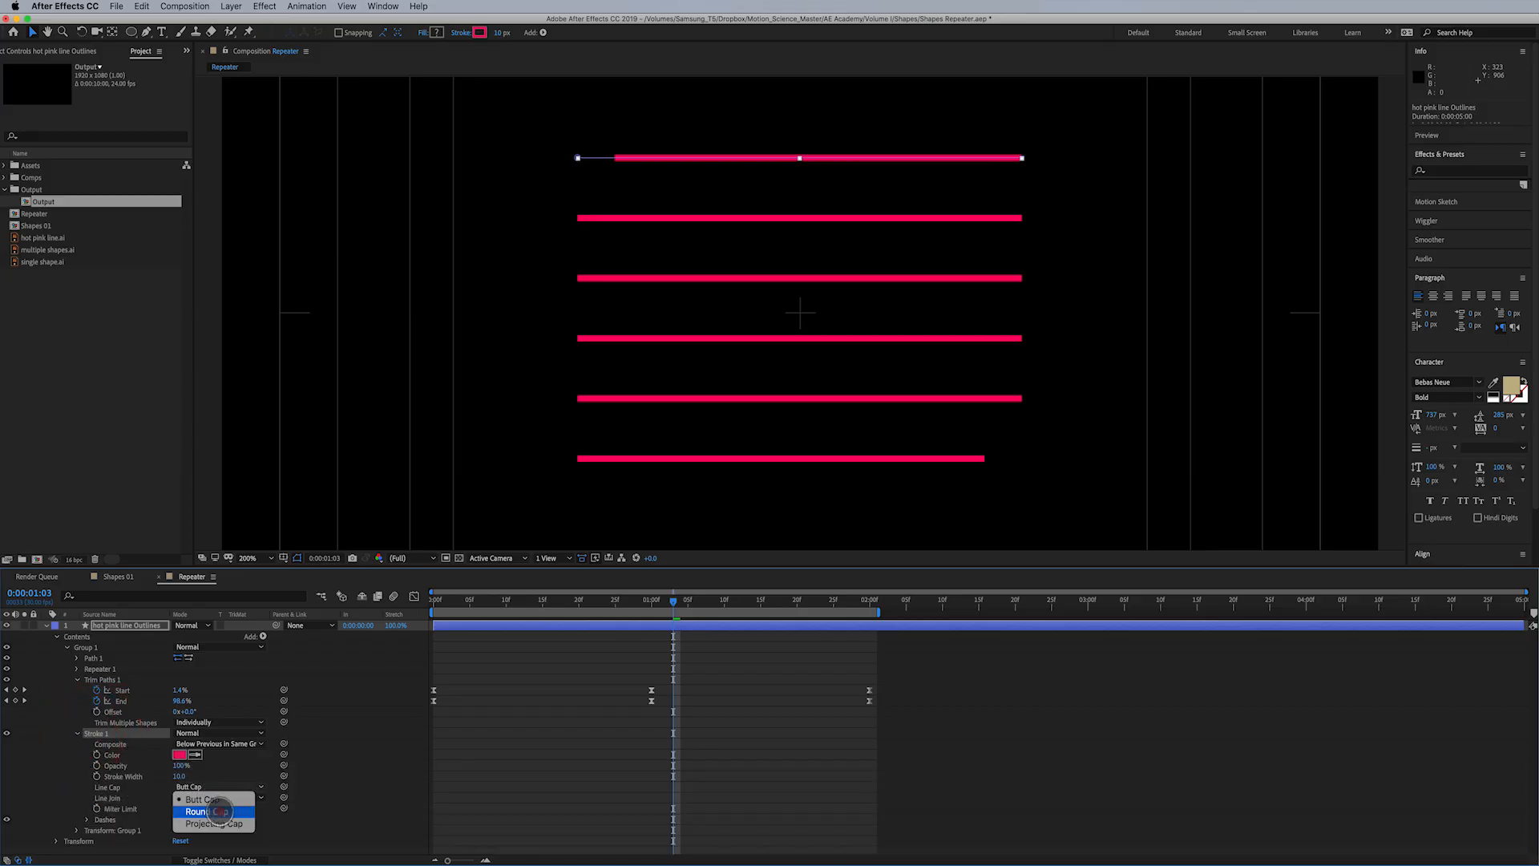
click(218, 811)
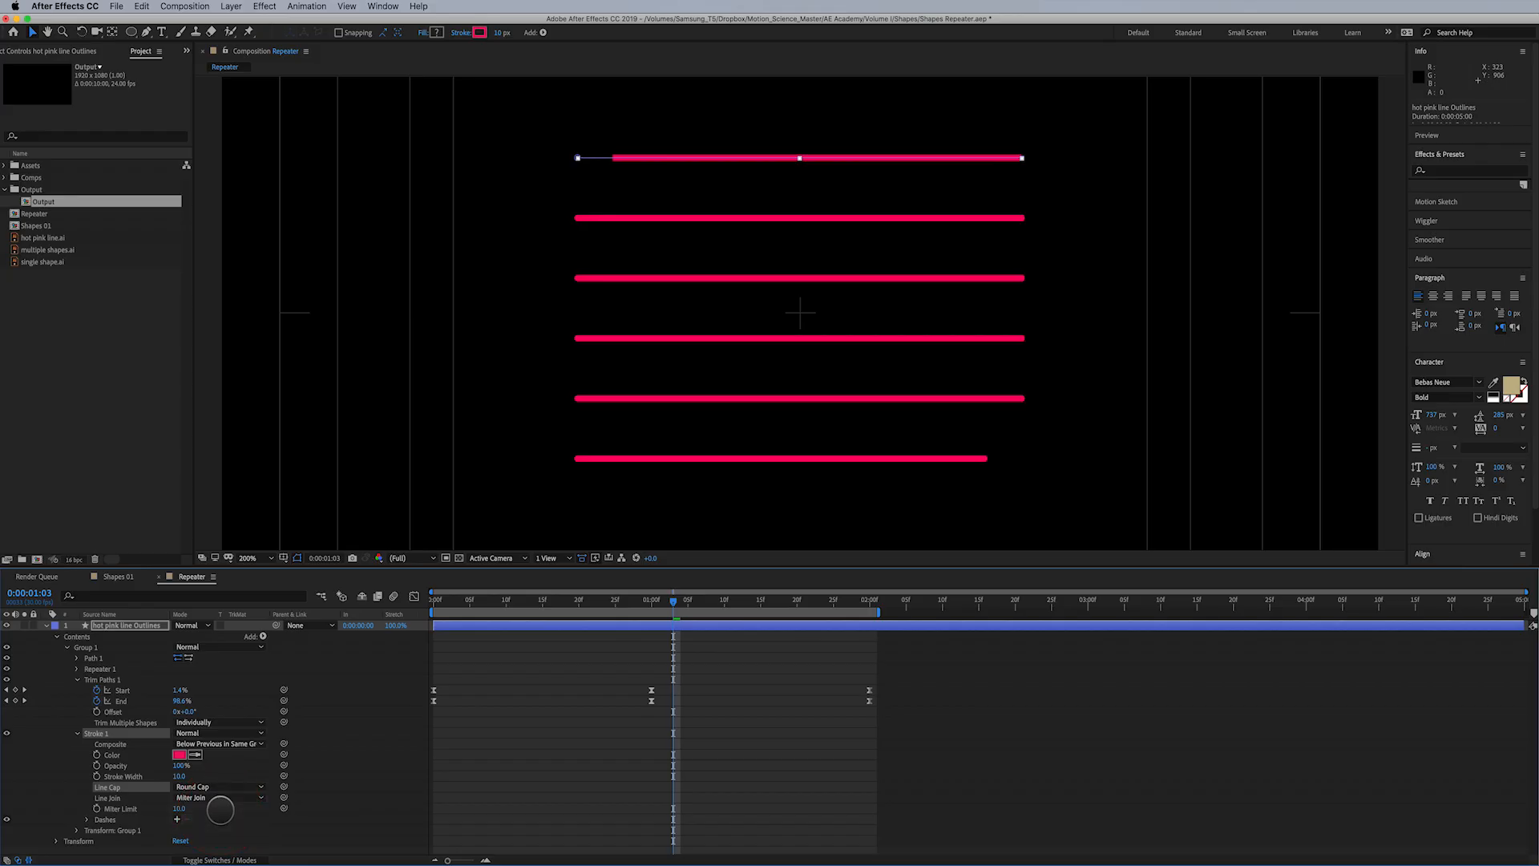
key(comma)
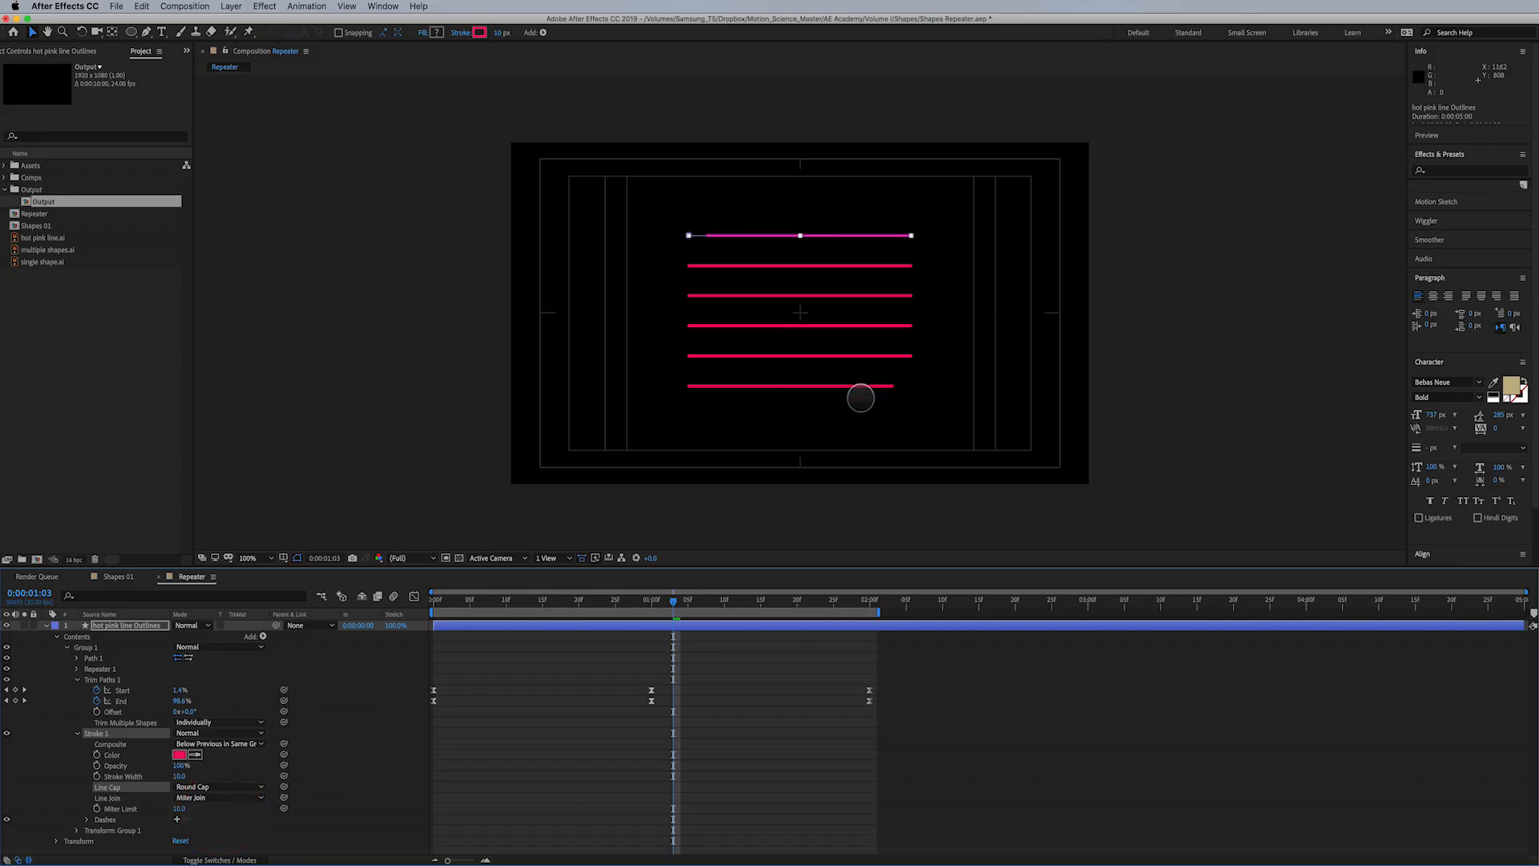
Deselect the layer, hide the title/action safe guides, and preview the animation of the repeated lines
click(794, 705)
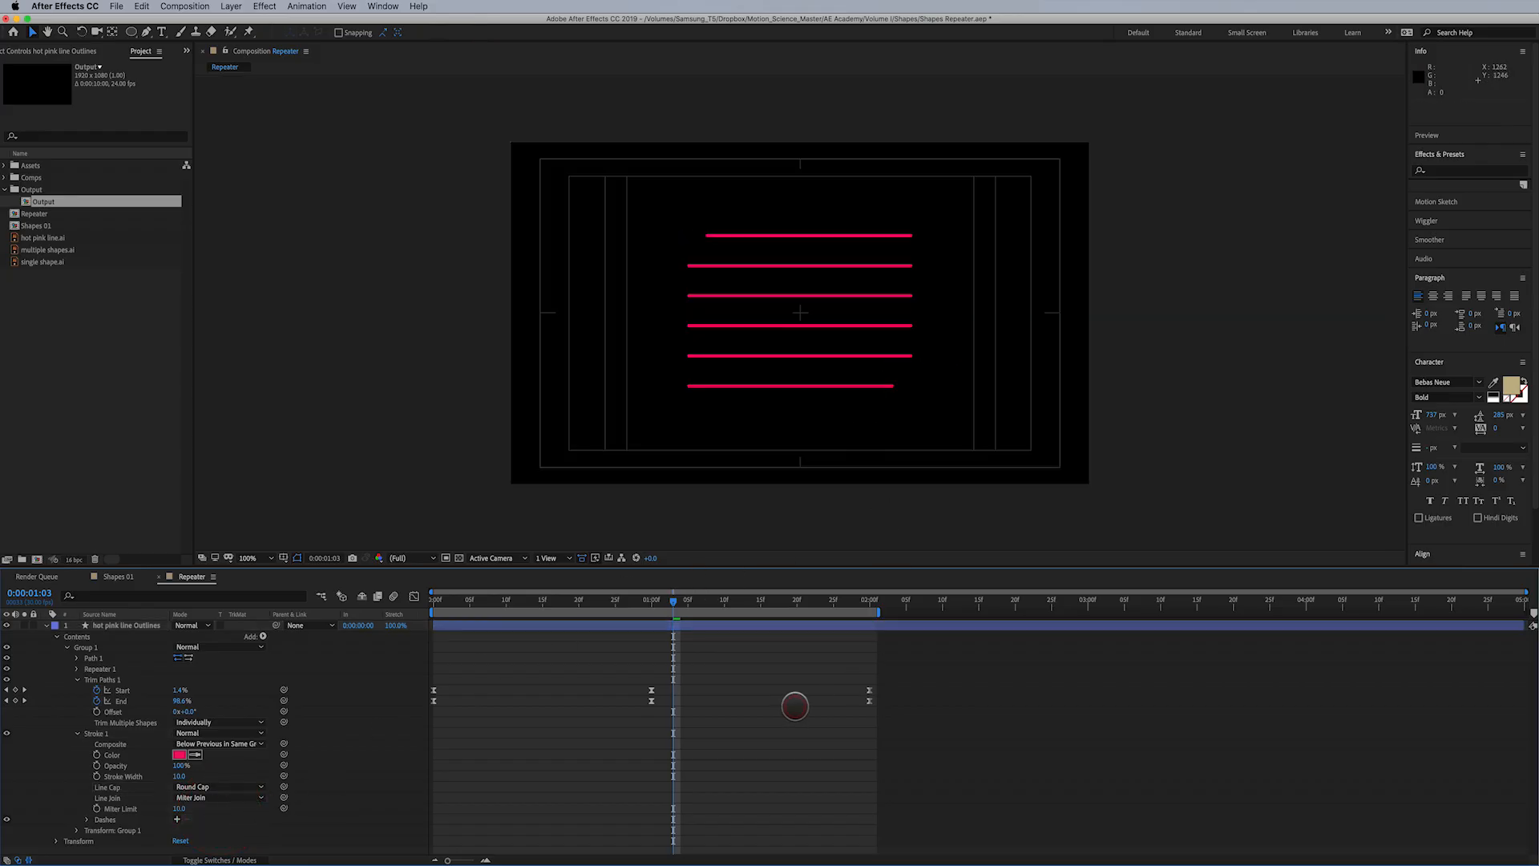
key(apostrophe)
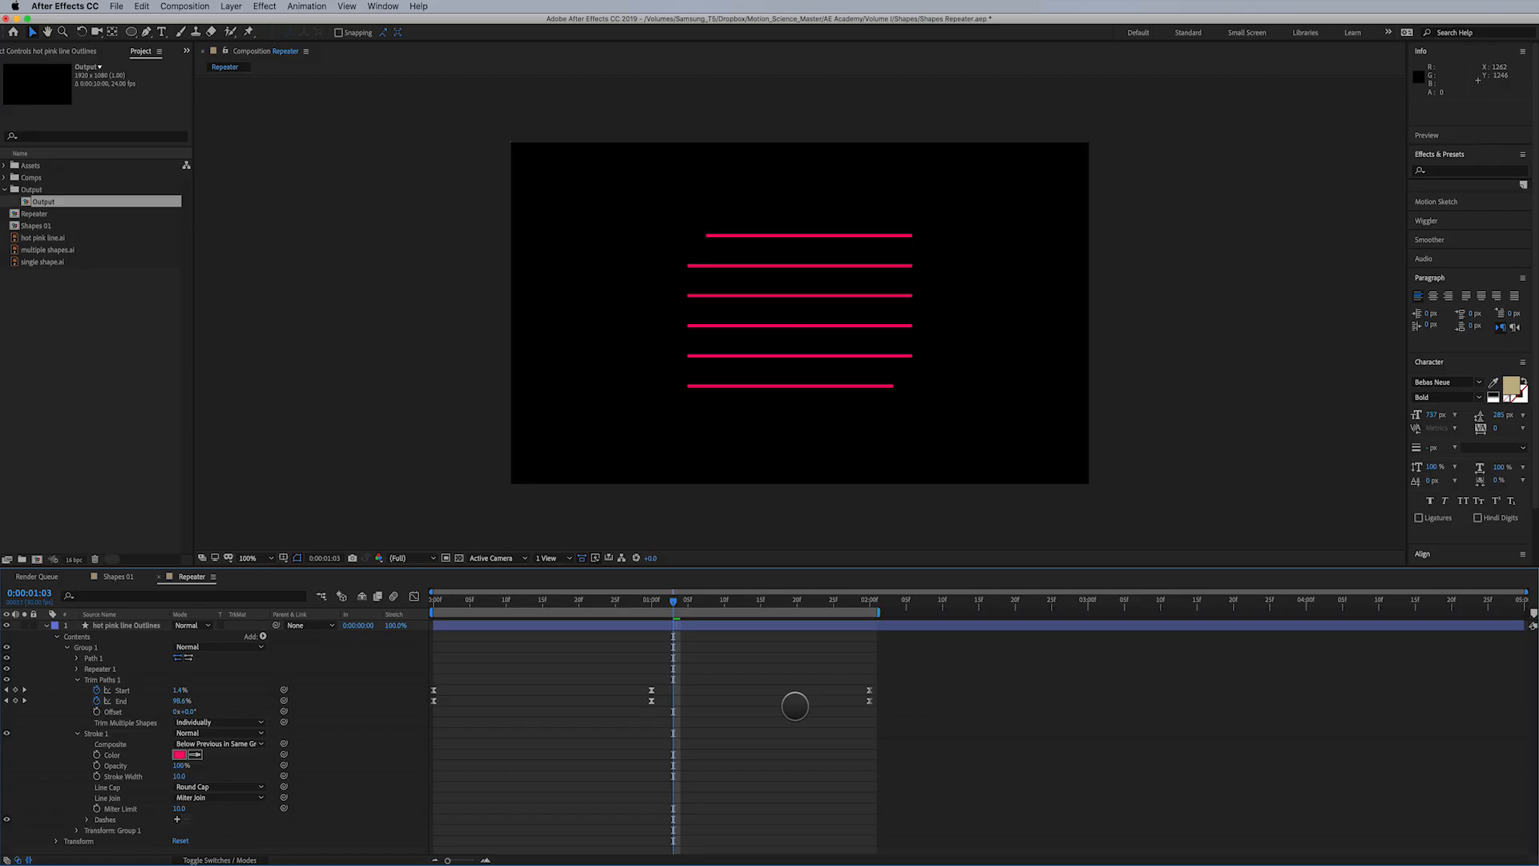
key(space)
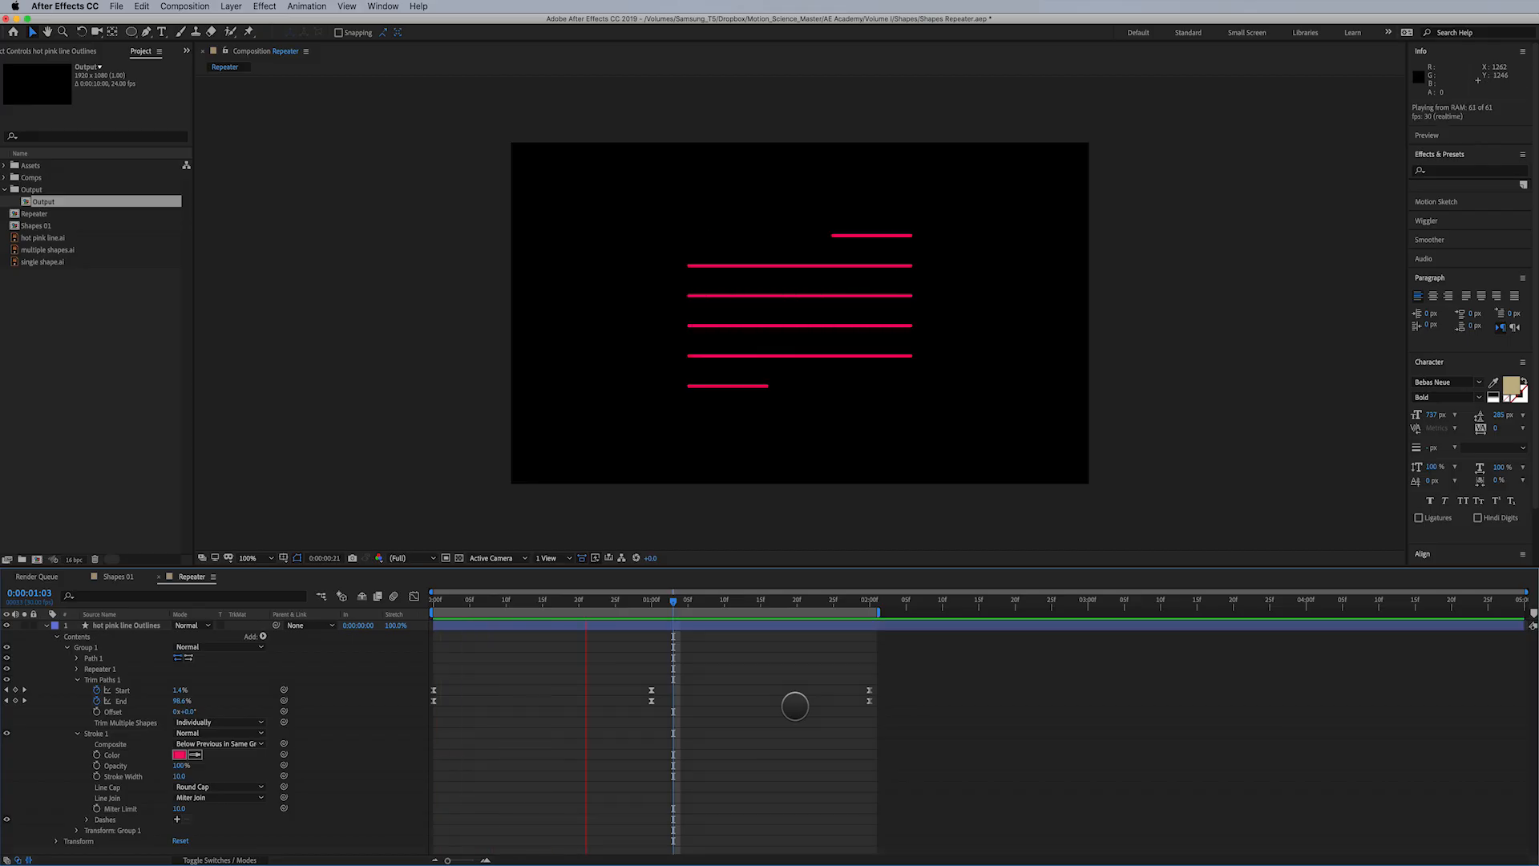